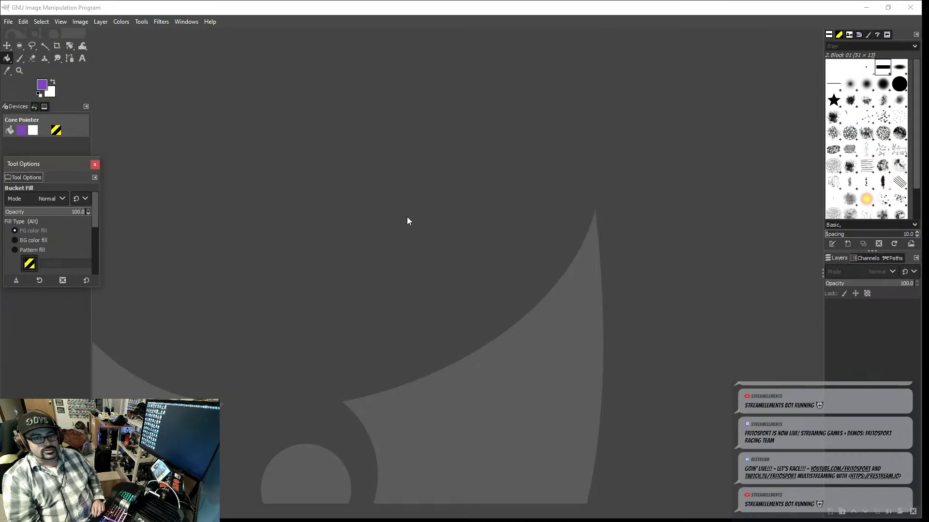
- Start opening an image as layers and browse to the all_iracing_templates folder inside iRacing Templates on New Volume (F:)
left_click(7, 23)
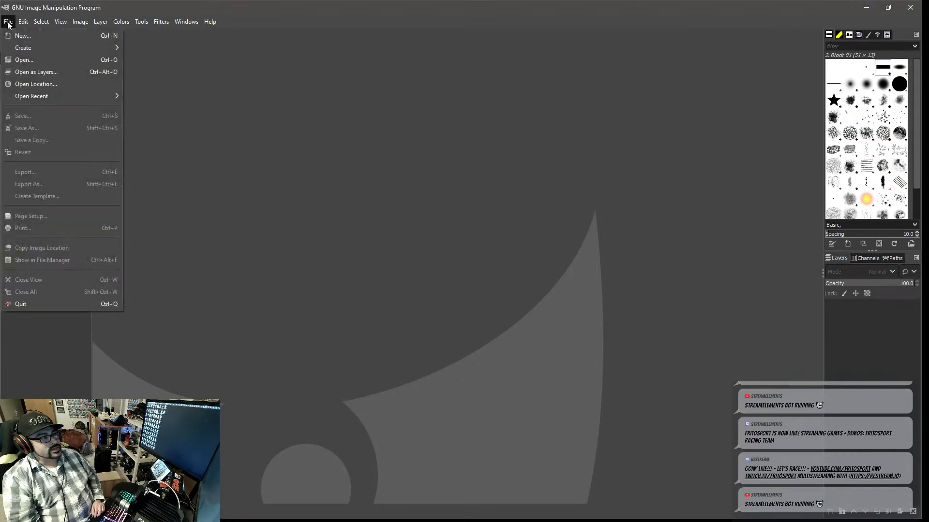
left_click(32, 73)
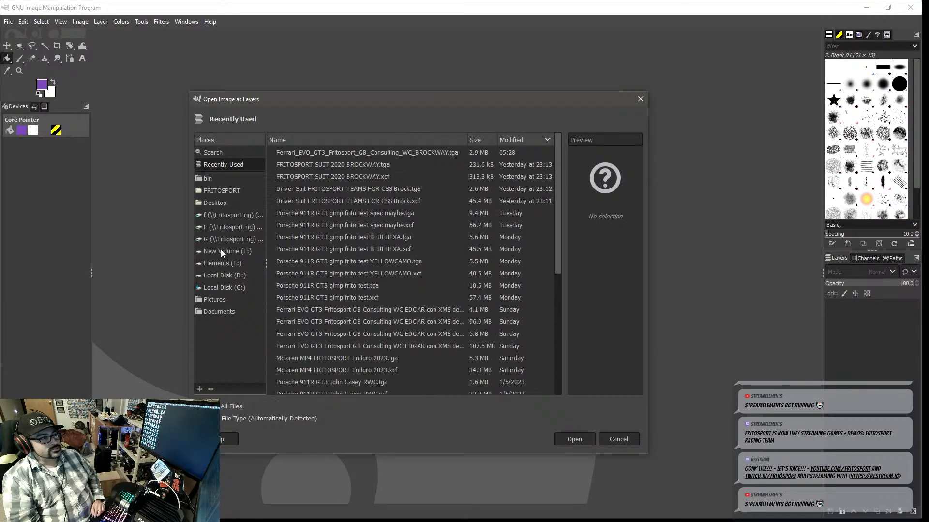
left_click(223, 252)
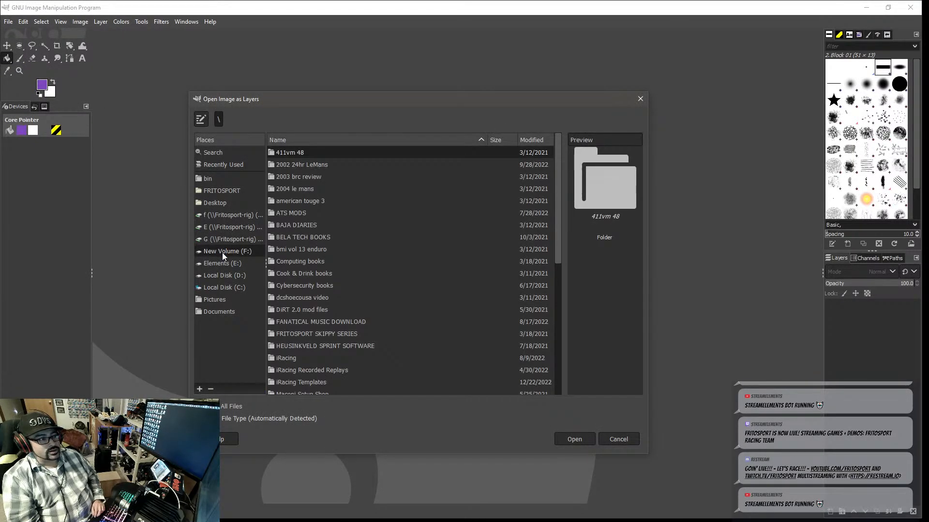
left_click(301, 383)
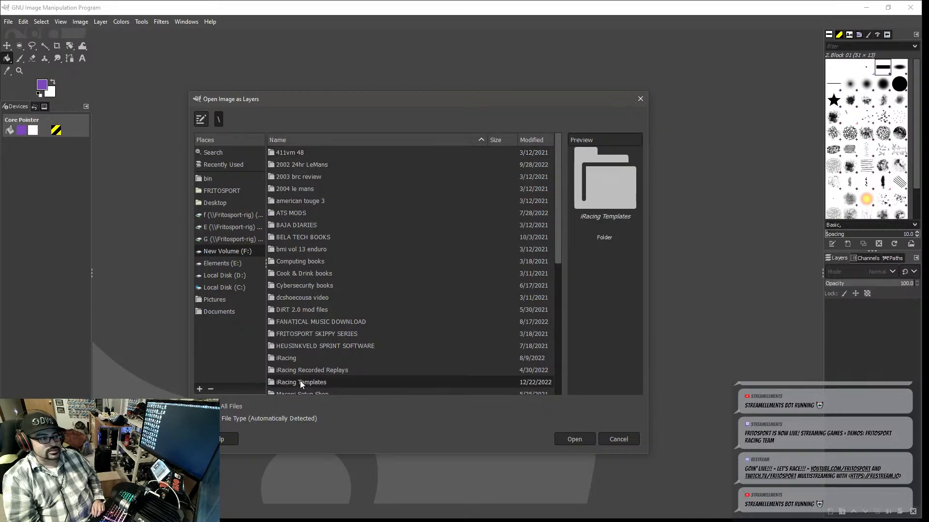
double_click(301, 382)
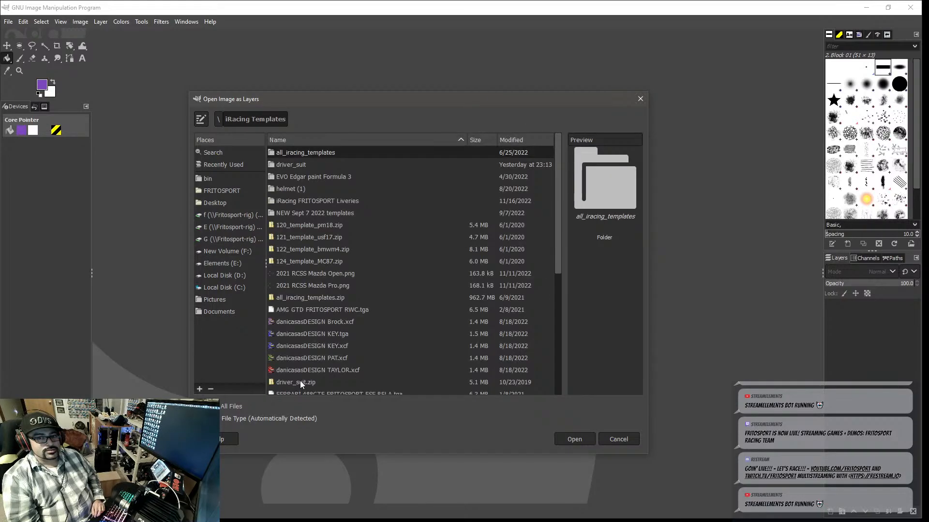
double_click(308, 153)
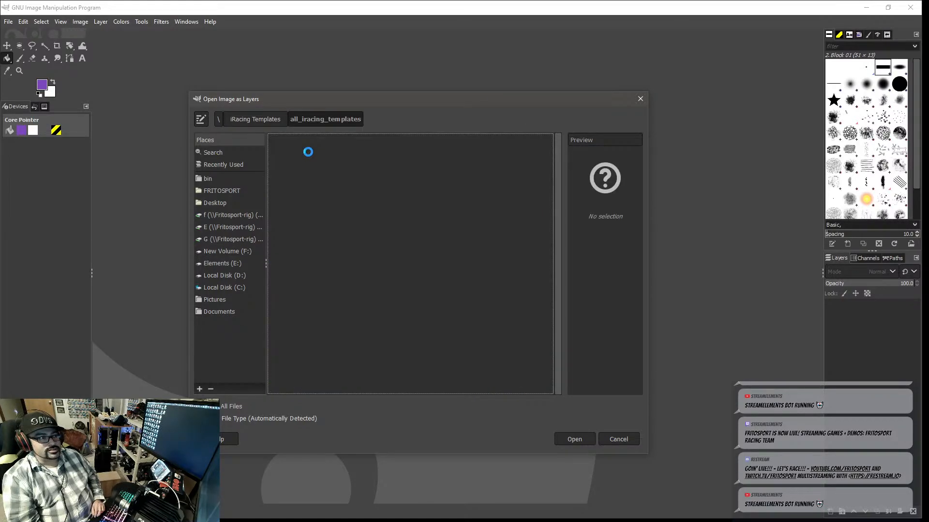
scroll(310, 167, "down", 3)
scroll(310, 169, "down", 5)
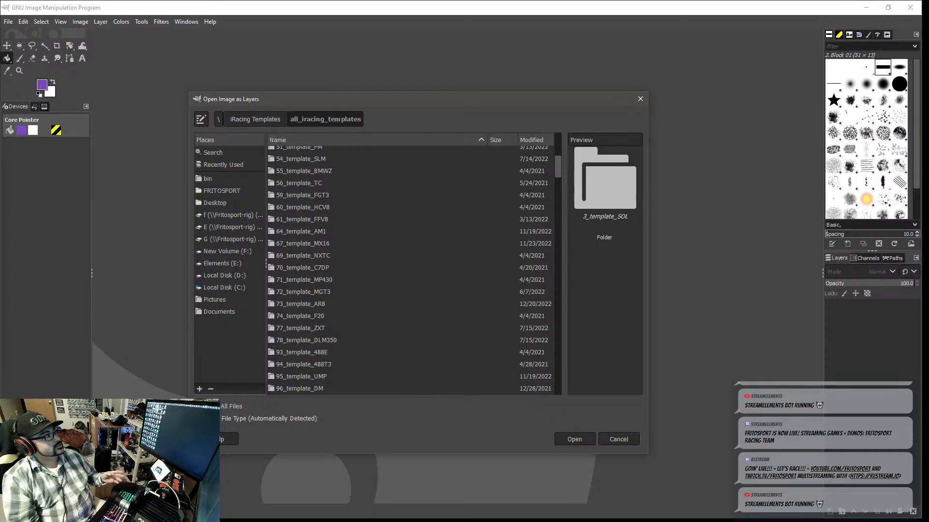
- Switch to the Trading Paints site in the browser, review its site sections, and open the Painting Templates page
key("alt+Tab")
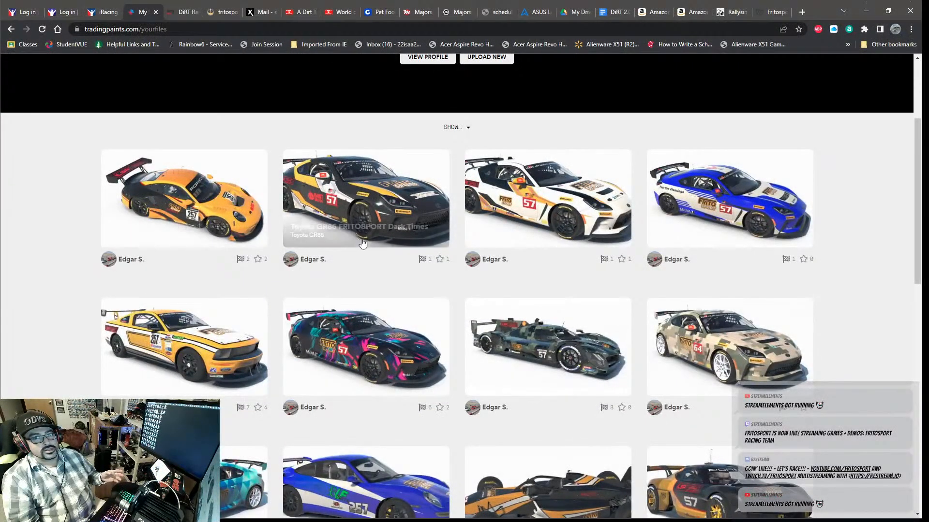
scroll(463, 252, "up", 3)
left_click(186, 94)
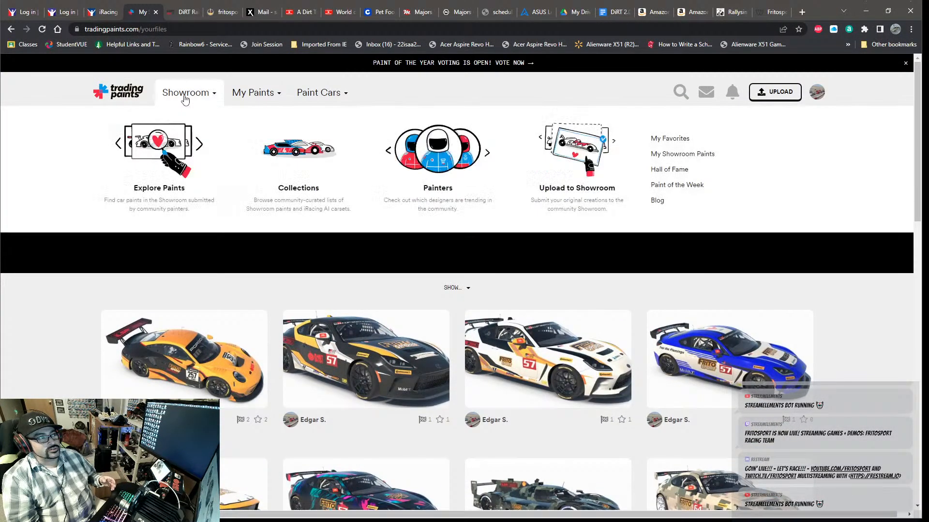
left_click(252, 97)
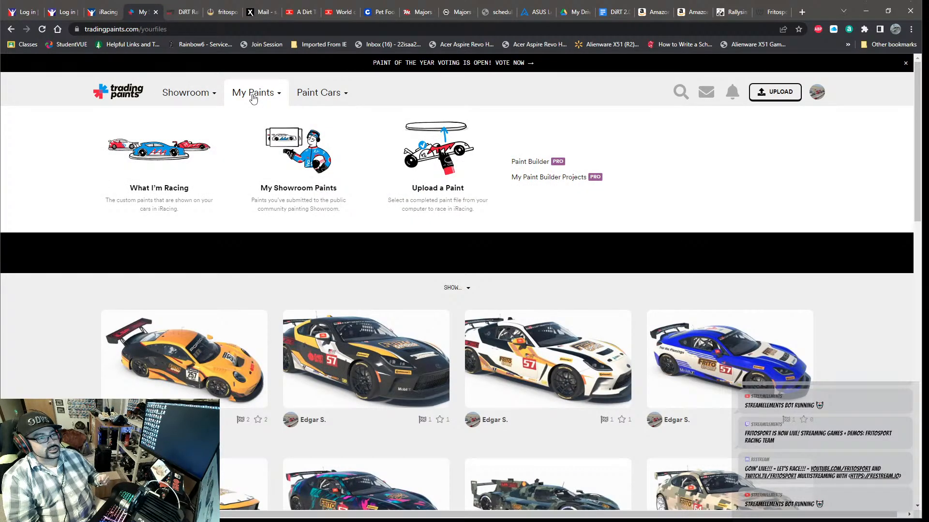
mouse_move(199, 95)
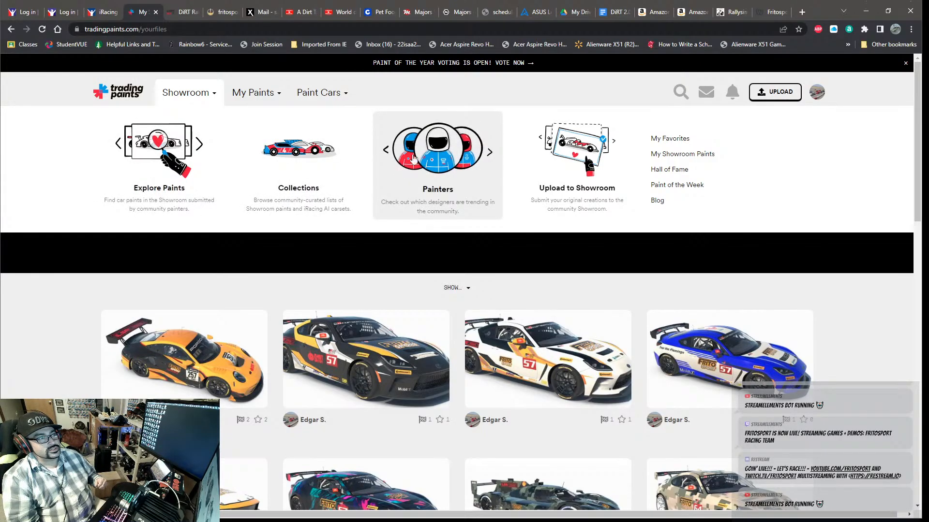
mouse_move(264, 100)
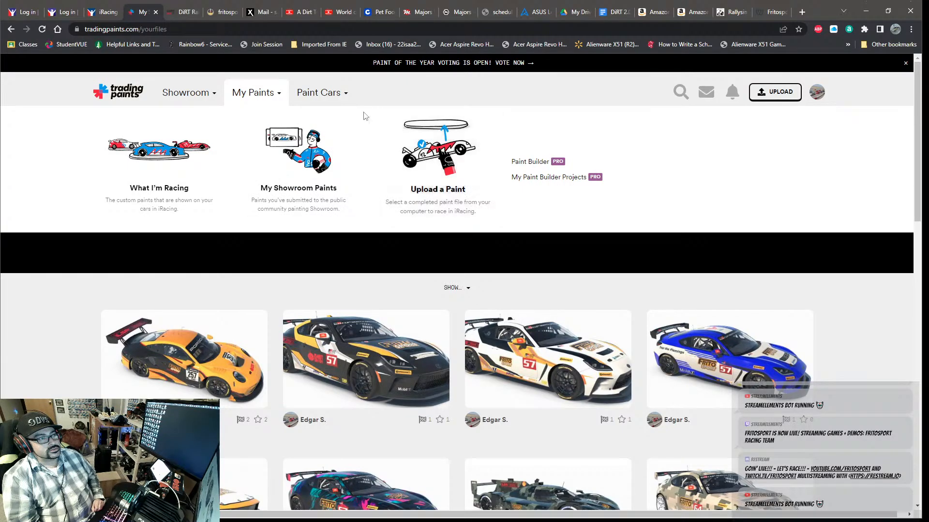
mouse_move(337, 98)
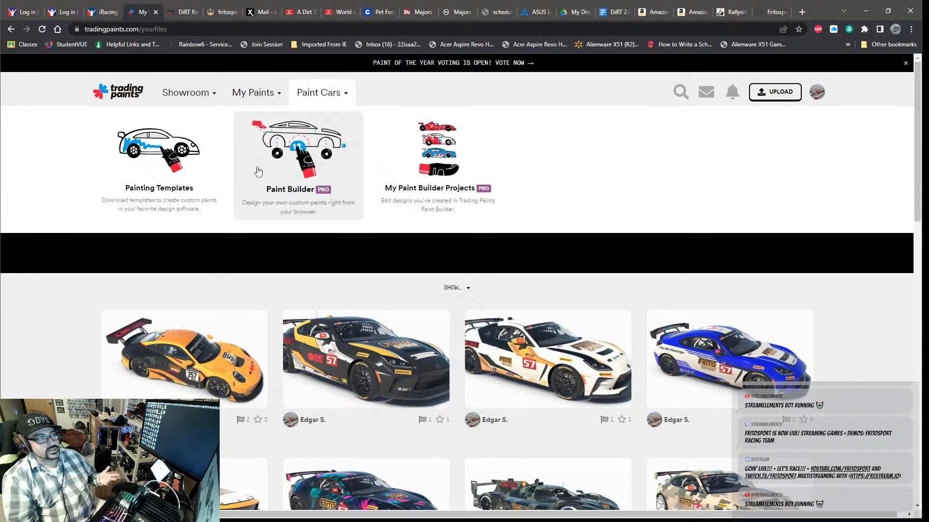
left_click(158, 170)
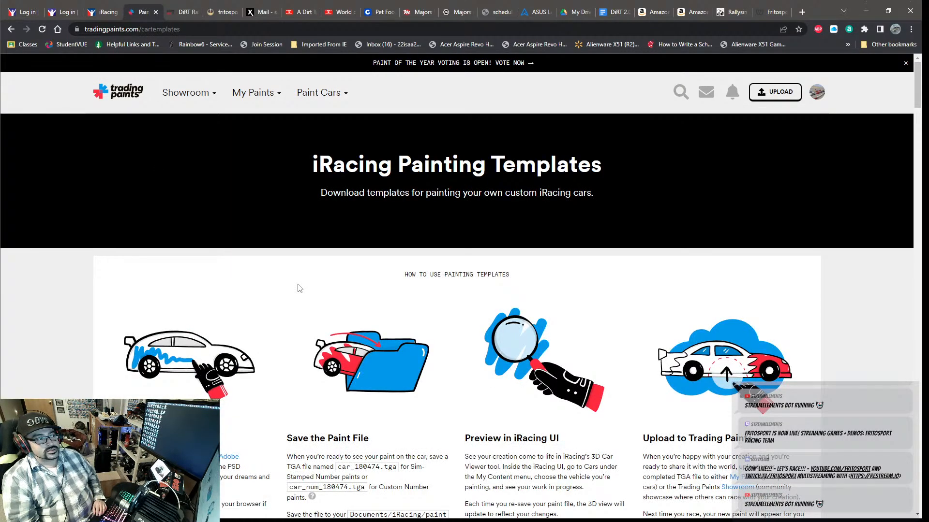
- Look through the downloadable car templates as far as the Other Templates section, and return to GIMP
scroll(298, 285, "down", 7)
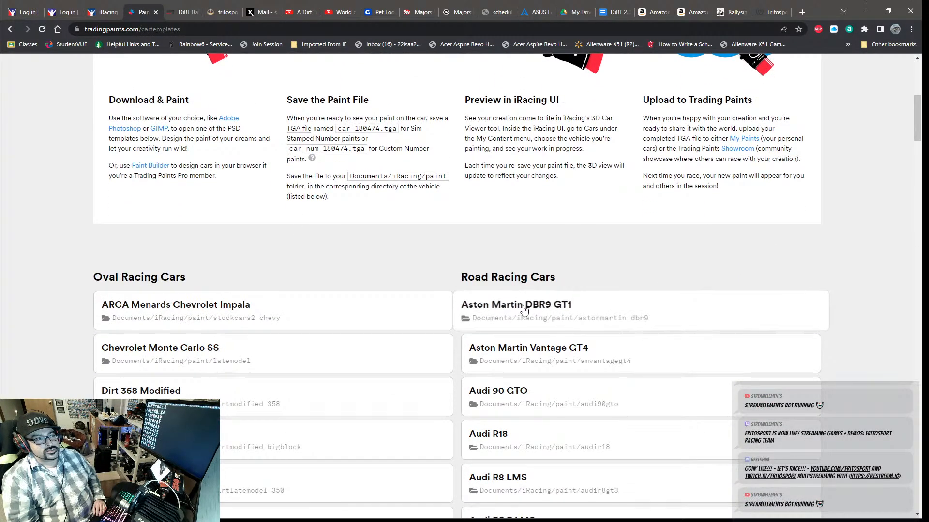
scroll(528, 369, "down", 15)
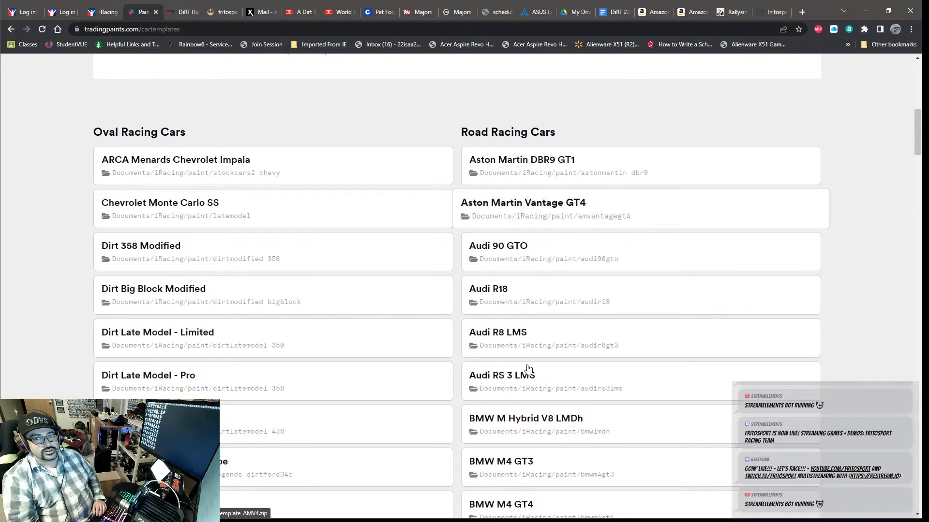
scroll(528, 371, "down", 20)
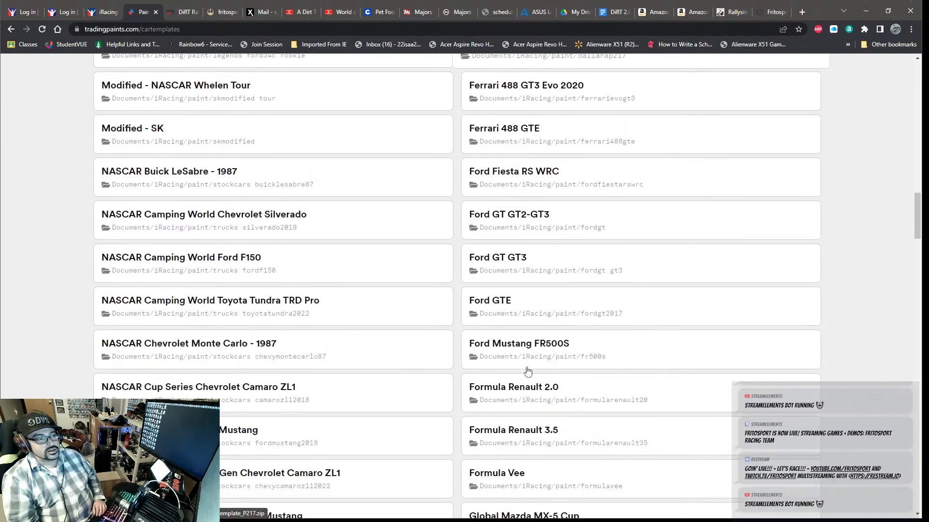
scroll(528, 371, "down", 20)
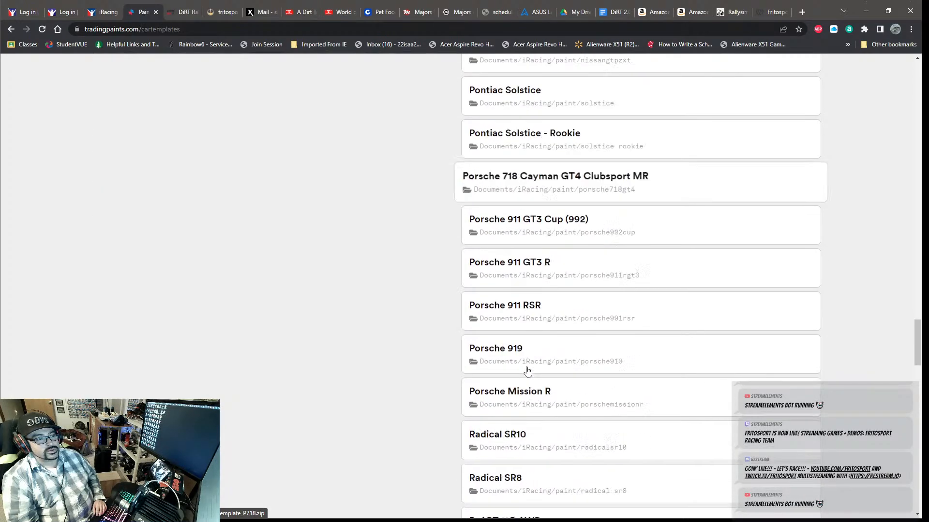
scroll(529, 371, "down", 13)
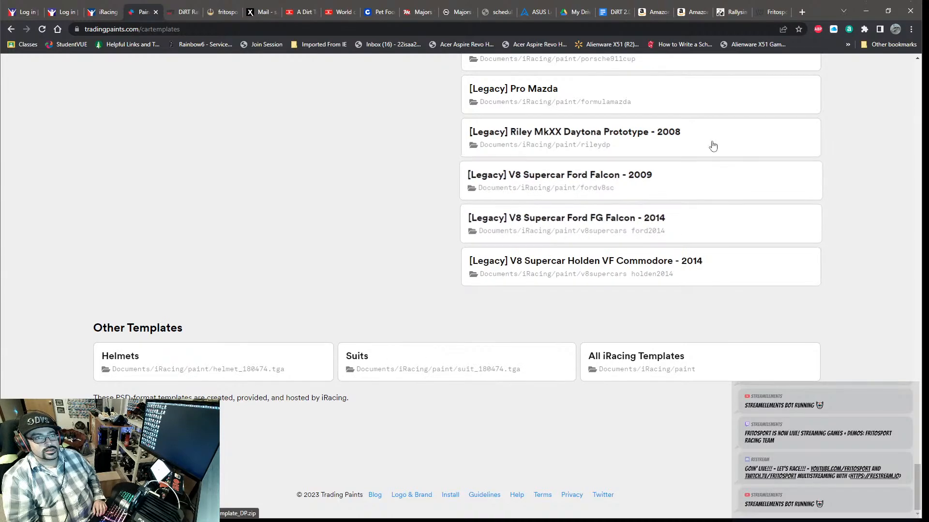
left_click(865, 11)
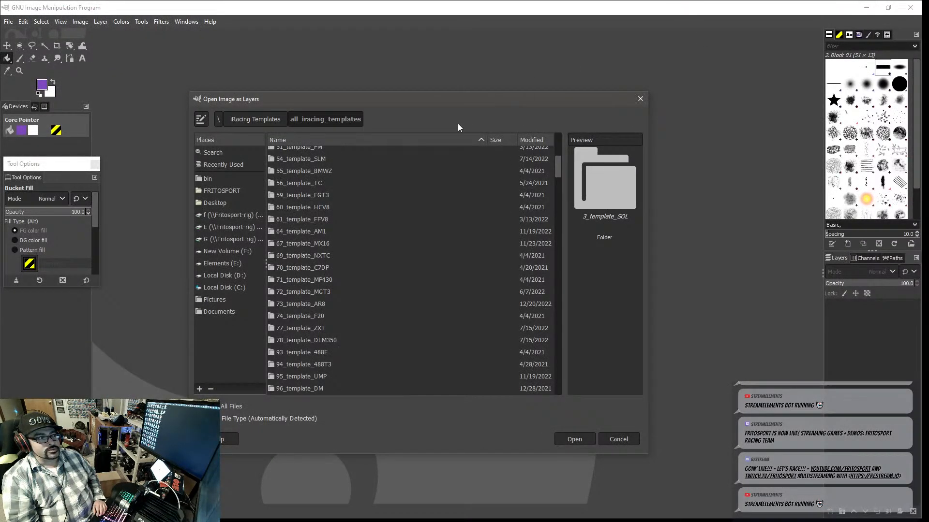
- Examine the car template folders in all_iracing_templates, from the first entry to the zip files and back
scroll(324, 166, "up", 5)
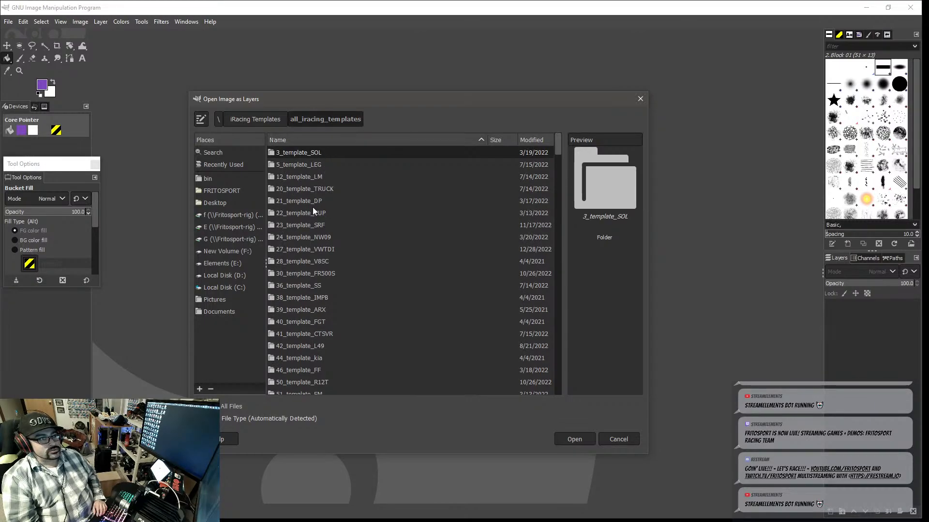
scroll(313, 208, "down", 4)
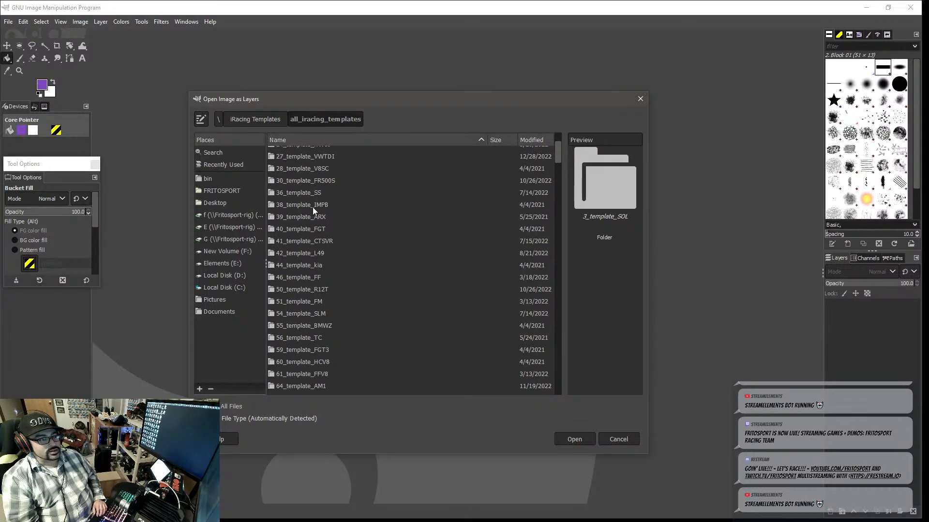
scroll(313, 207, "down", 4)
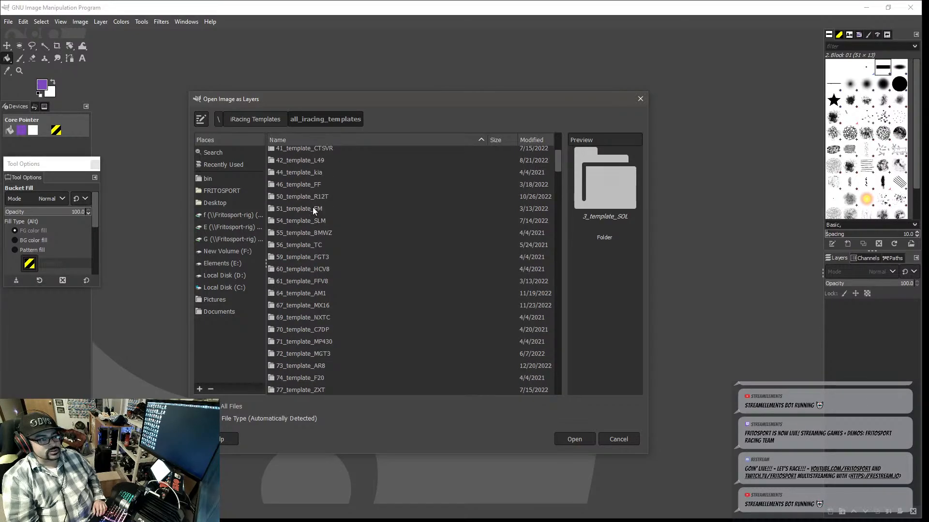
scroll(313, 209, "down", 1)
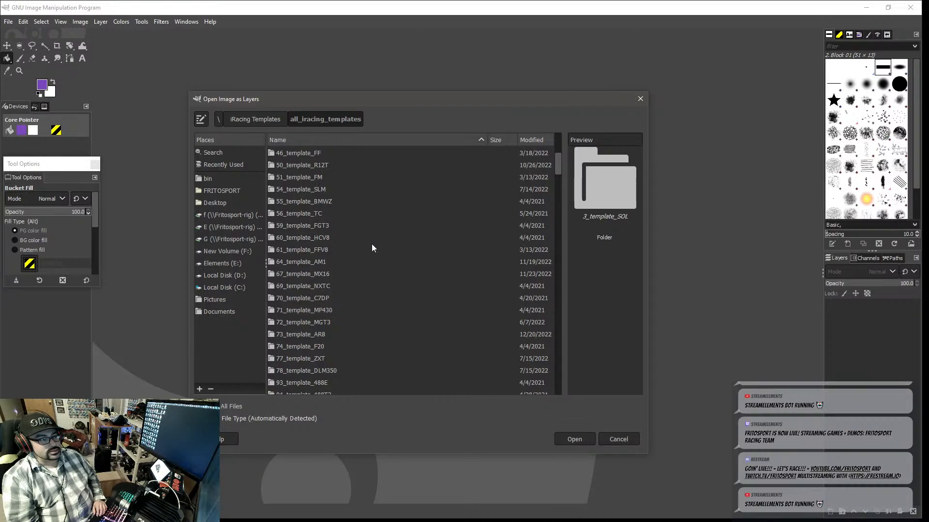
scroll(373, 248, "down", 10)
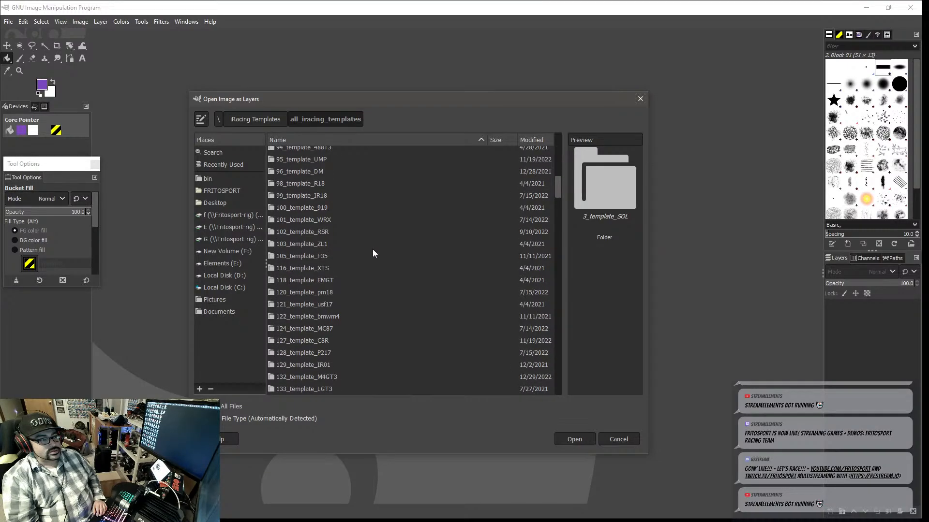
scroll(372, 250, "down", 6)
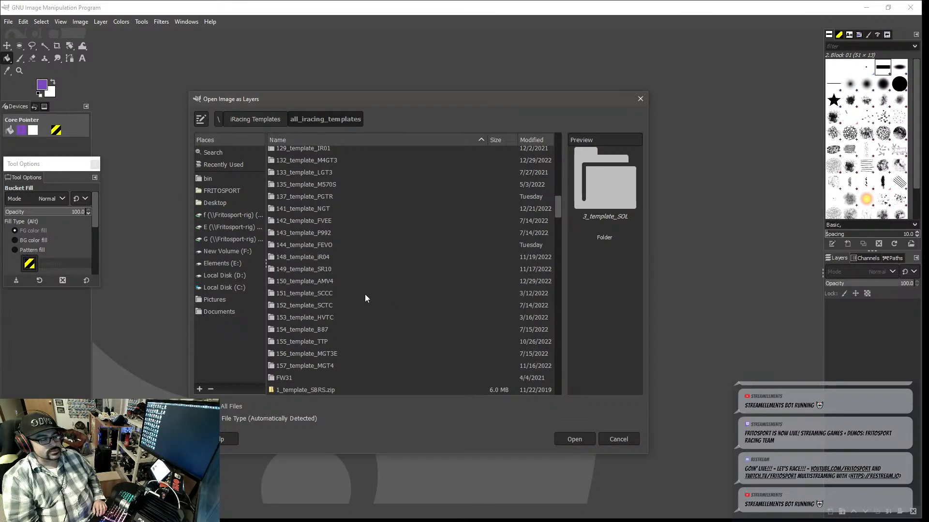
scroll(365, 295, "up", 4)
scroll(365, 294, "up", 15)
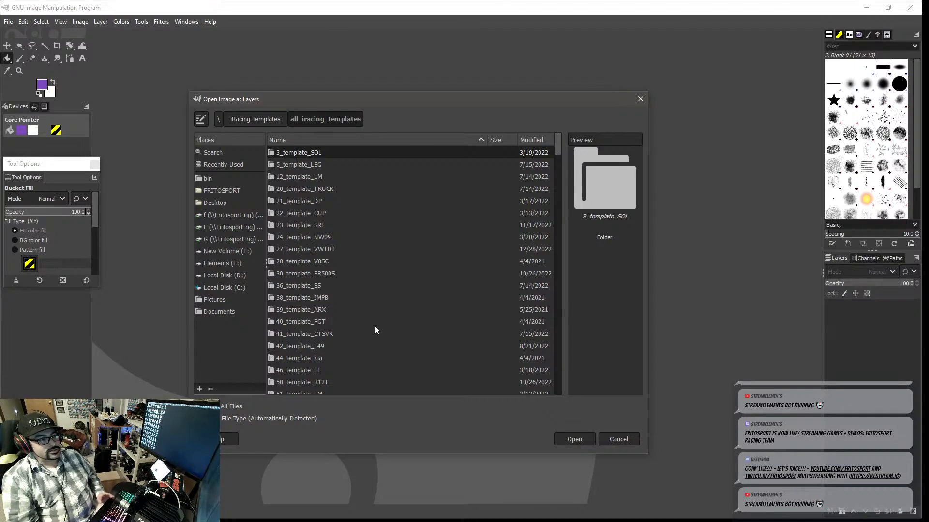
- Find the 144_template_FEVO folder among the car templates and open it
scroll(375, 311, "down", 1)
scroll(375, 315, "down", 2)
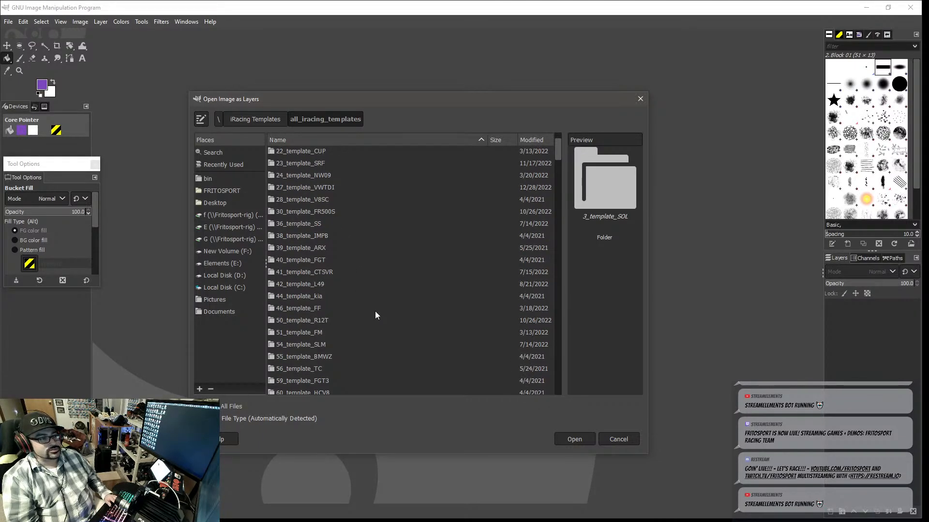
scroll(363, 315, "down", 2)
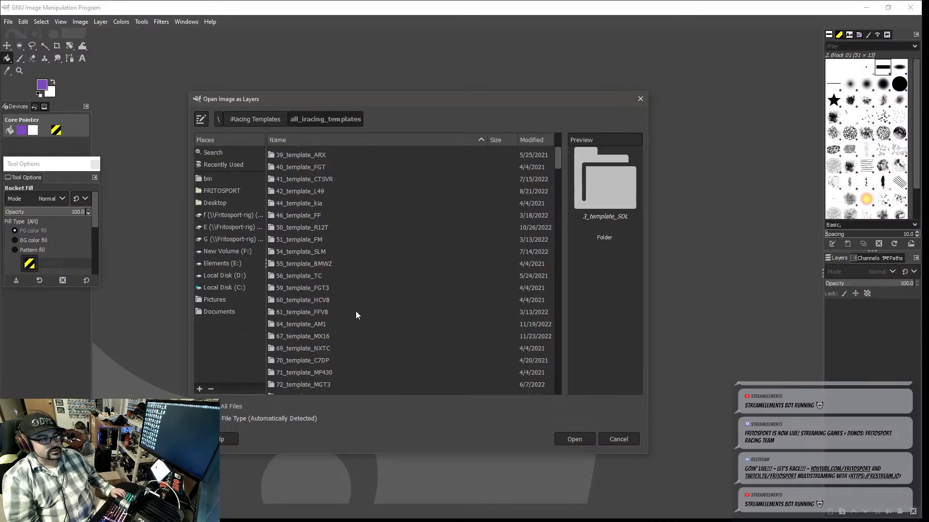
scroll(356, 314, "down", 1)
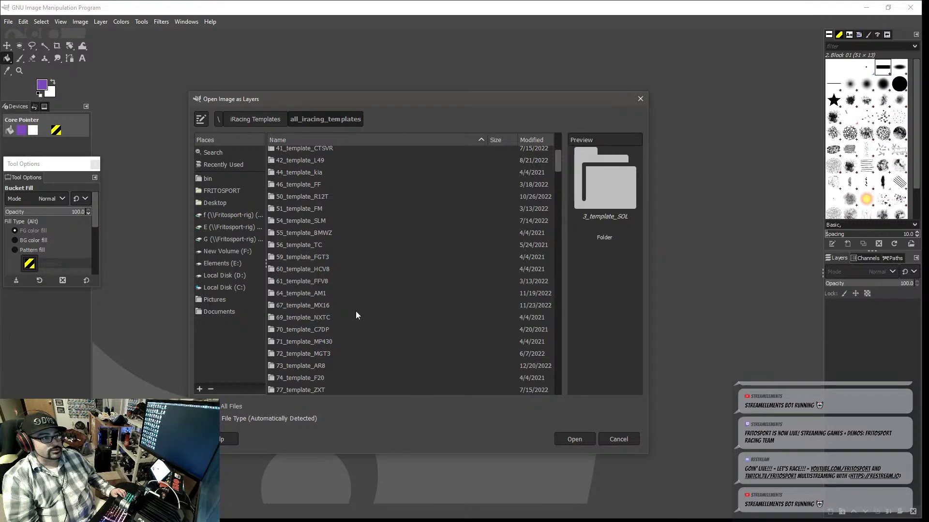
scroll(356, 312, "down", 1)
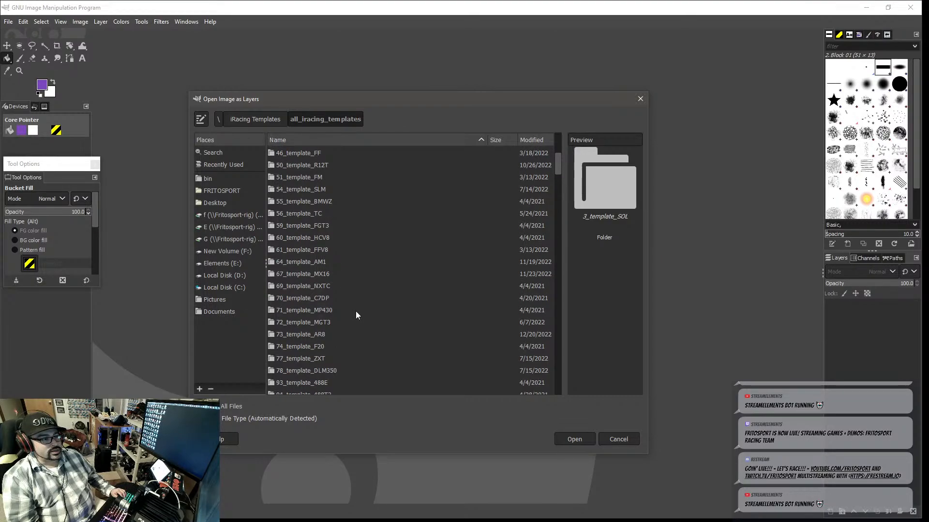
scroll(356, 312, "down", 1)
scroll(348, 309, "down", 2)
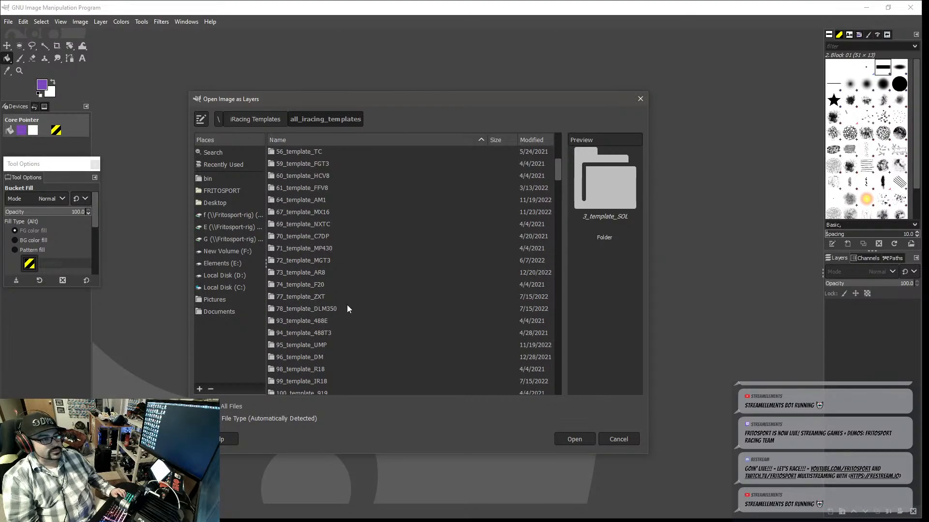
scroll(348, 308, "down", 4)
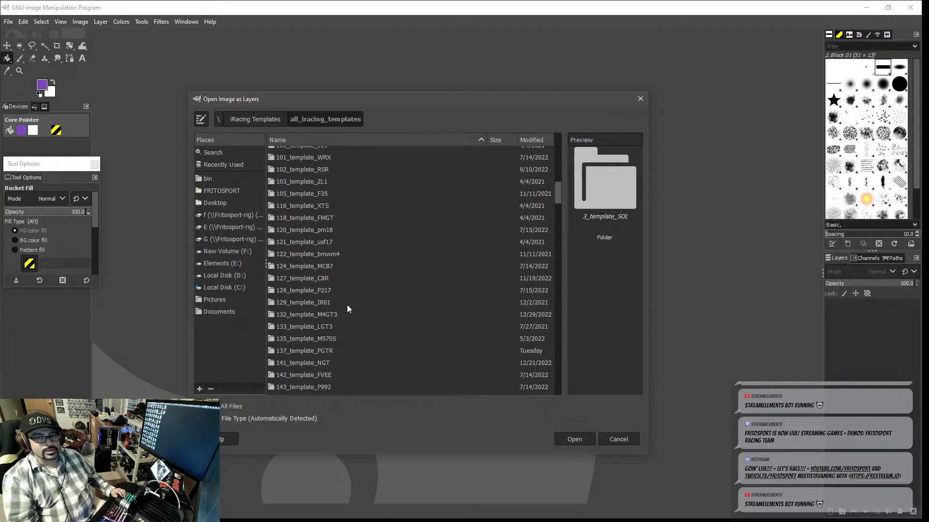
scroll(346, 305, "down", 1)
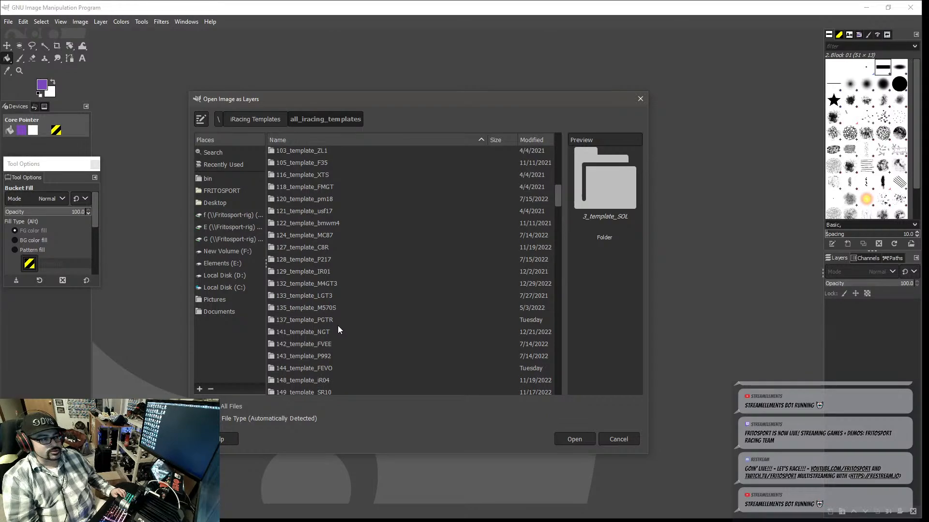
scroll(330, 375, "down", 1)
left_click(327, 373)
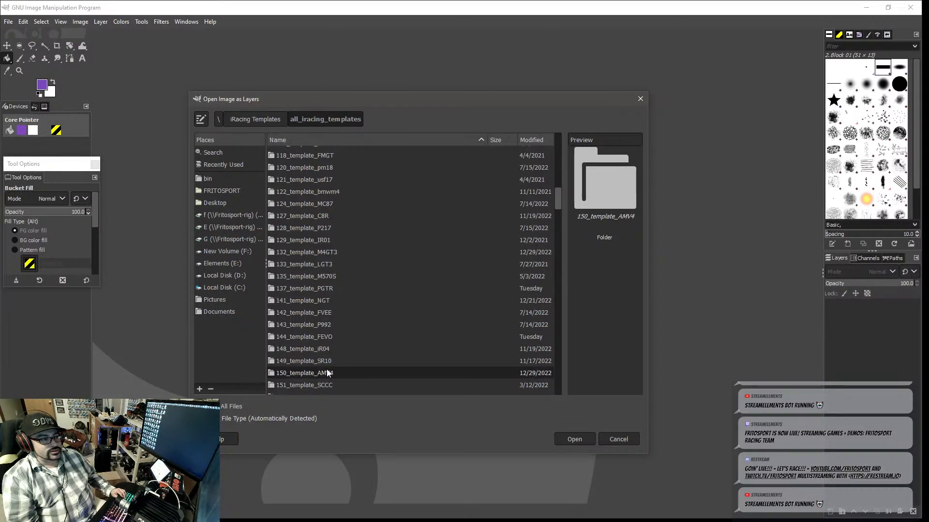
left_click(321, 334)
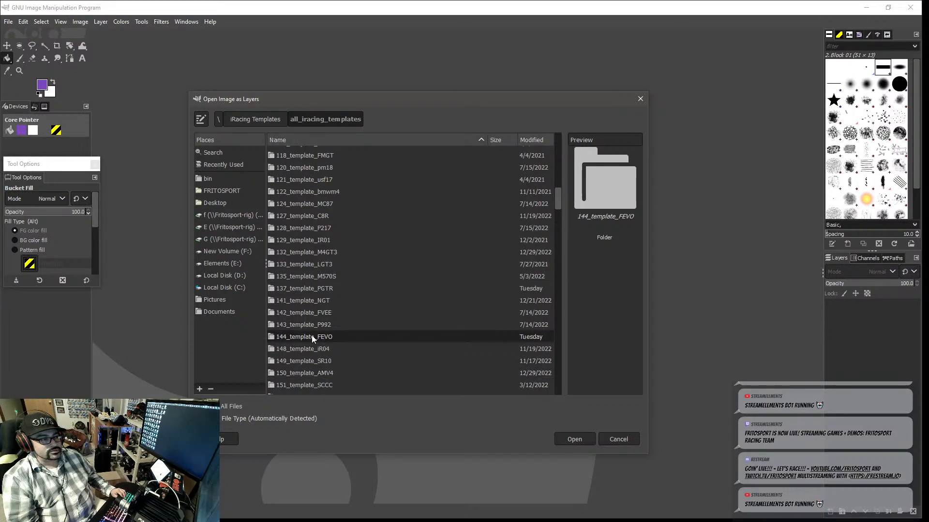
double_click(313, 337)
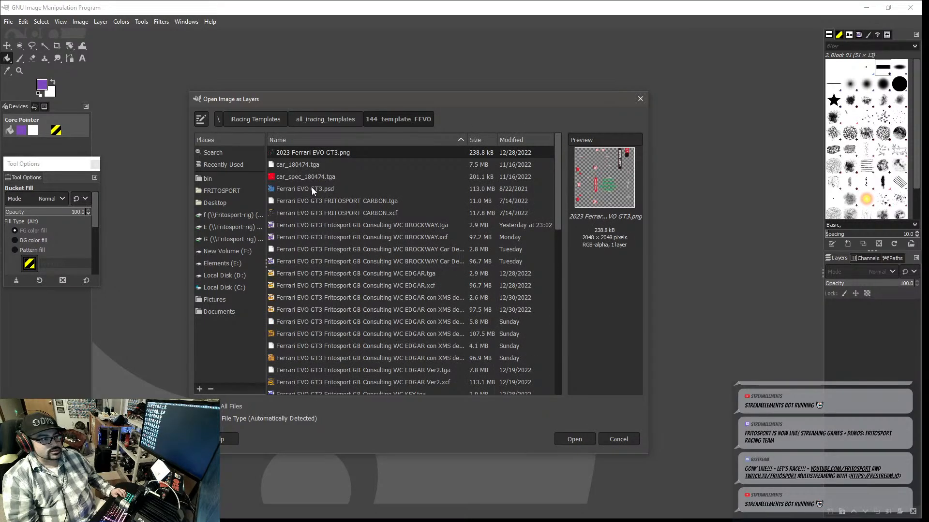
- Open Ferrari EVO GT3.psd as layers and convert it to the GIMP built-in sRGB profile with relative colorimetric intent
left_click(312, 188)
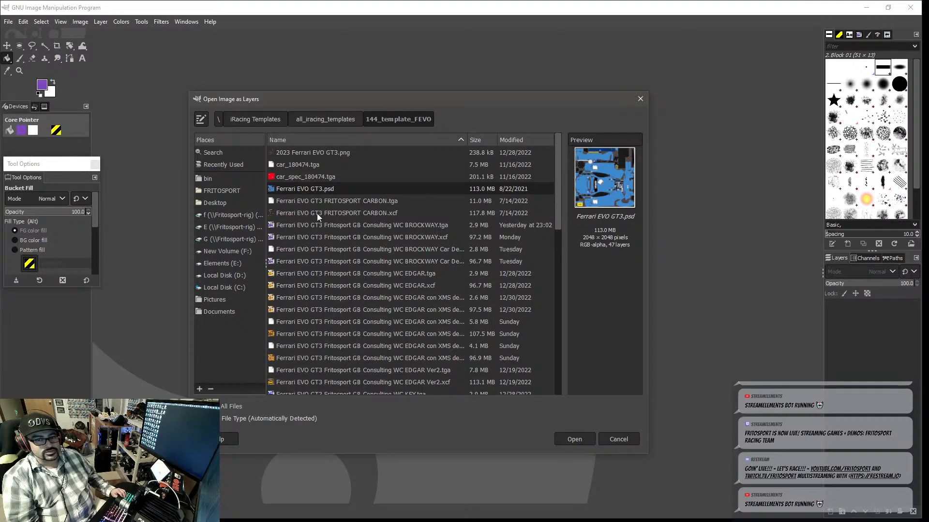
left_click(574, 440)
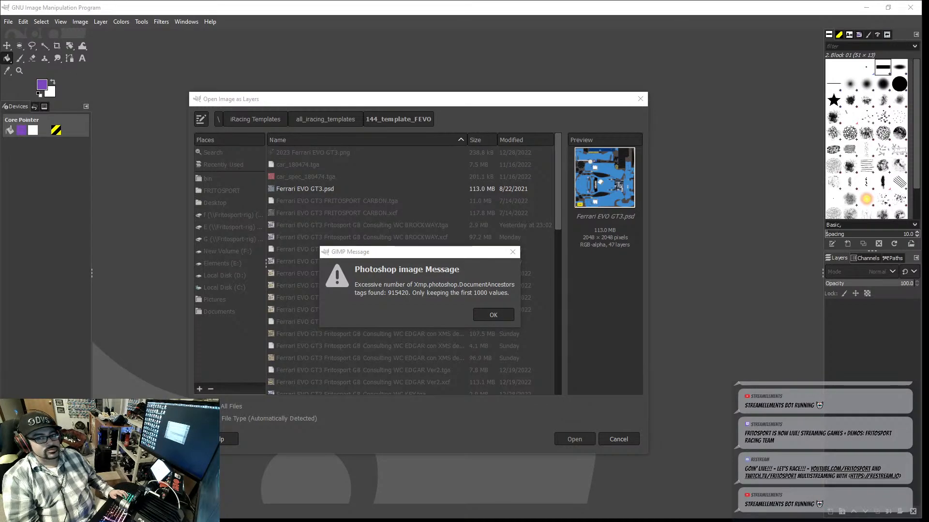
left_click_drag(83, 160, 135, 192)
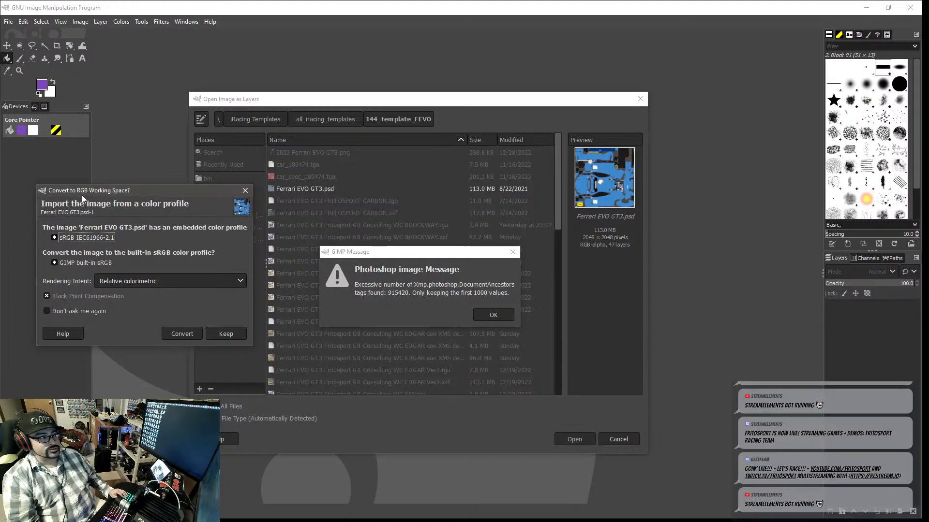
left_click(181, 334)
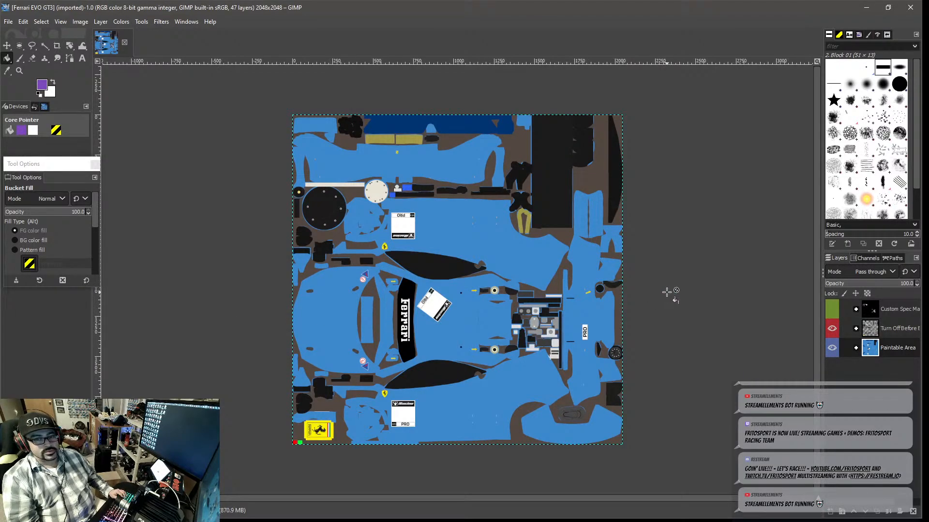
- Hide and reshow the Turn Off Before group and the Paintable Area group, one at a time, to compare their contents
left_click(832, 329)
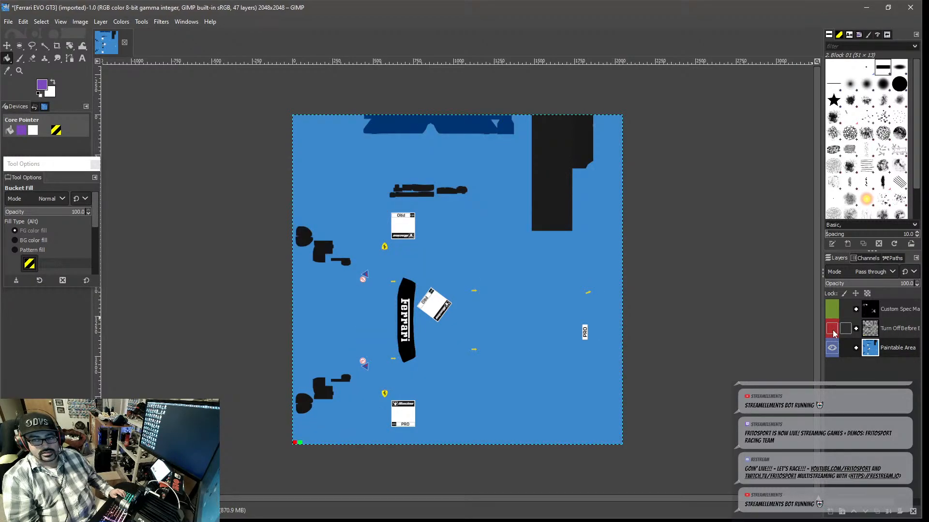
left_click(832, 330)
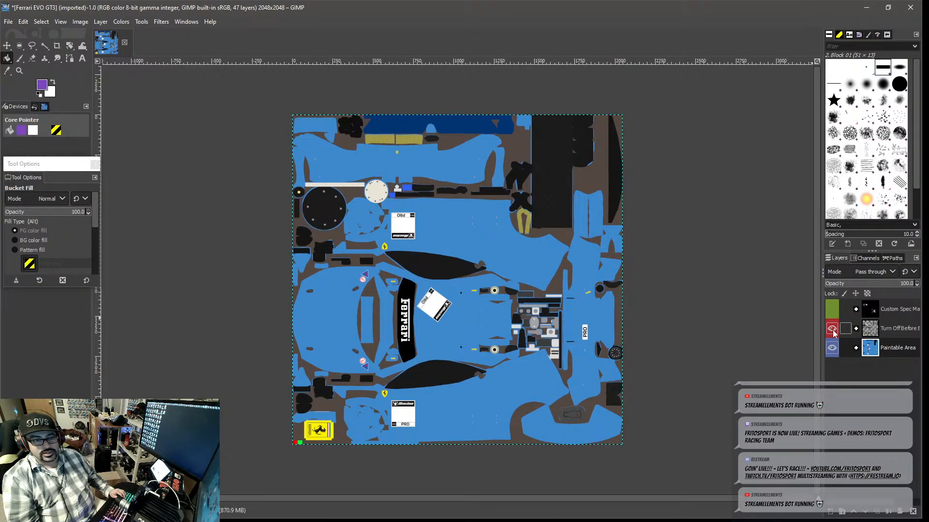
left_click(832, 349)
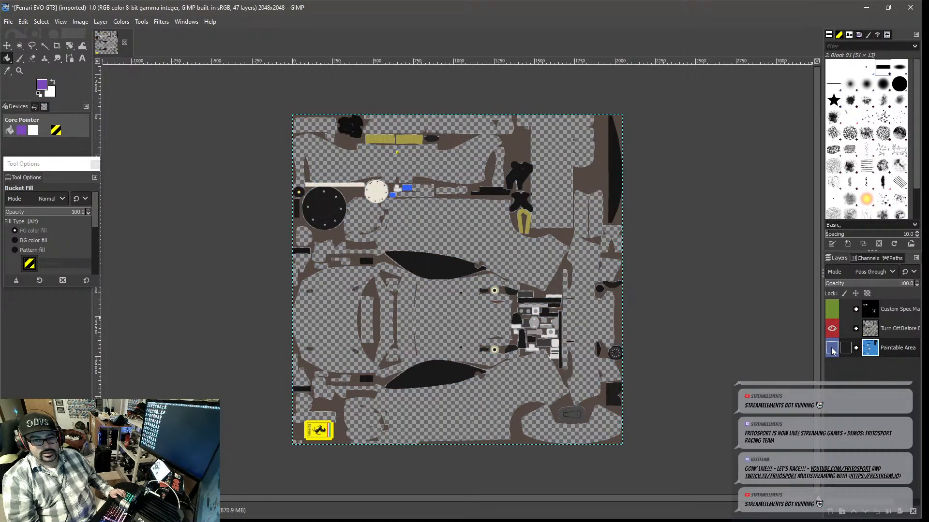
left_click(832, 349)
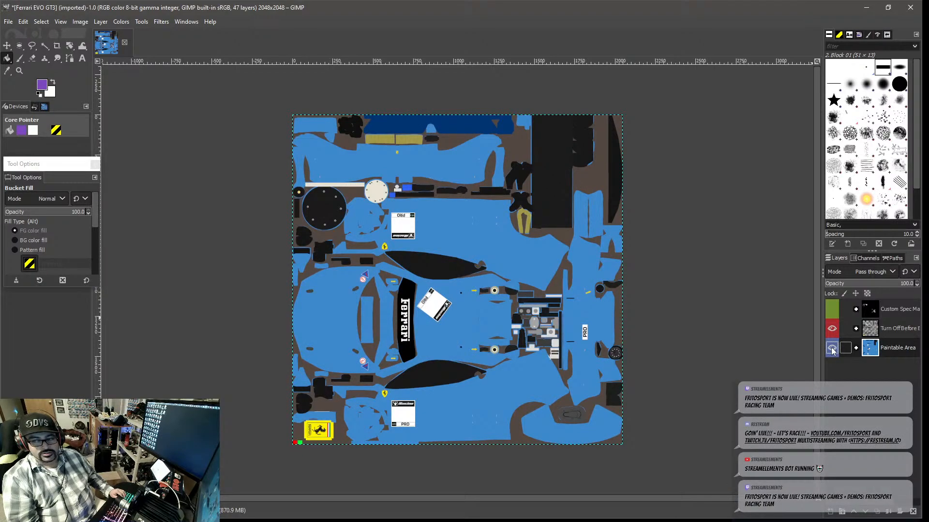
- Expand the Paintable Area group and inspect its Base, Pitboard and Color Change layers by selecting each one
left_click(857, 348)
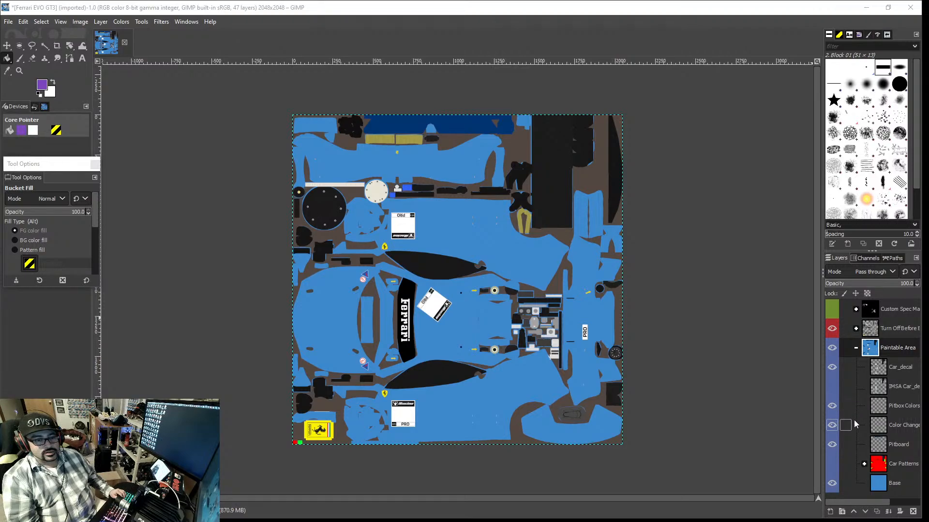
left_click(877, 488)
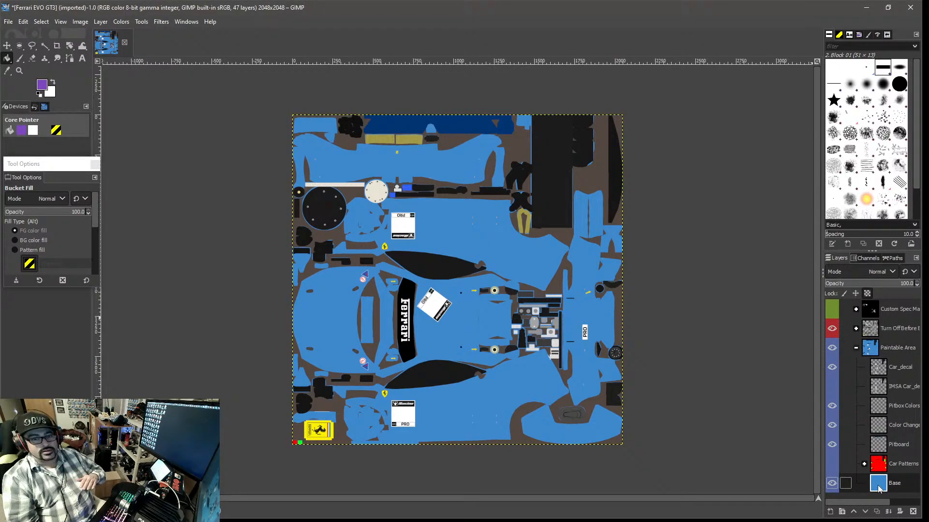
key("Up")
key("Up")
key("Down")
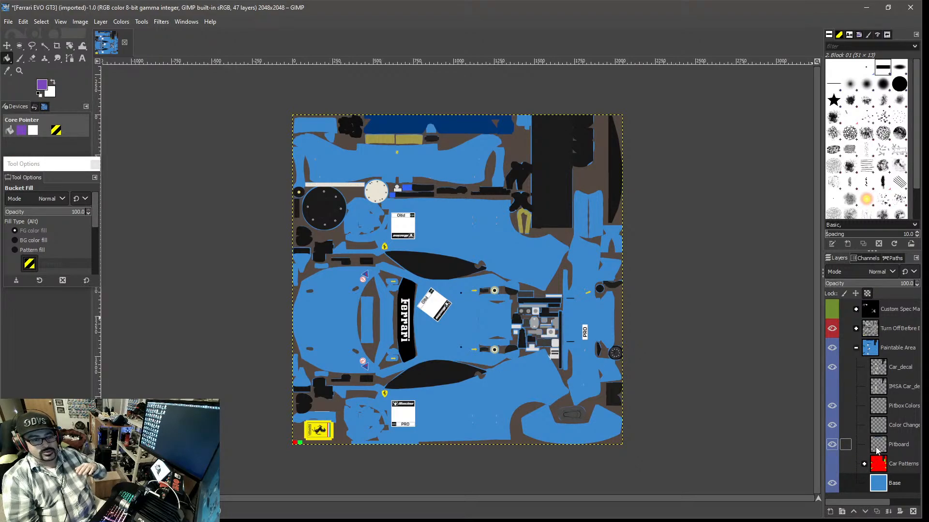
left_click(879, 449)
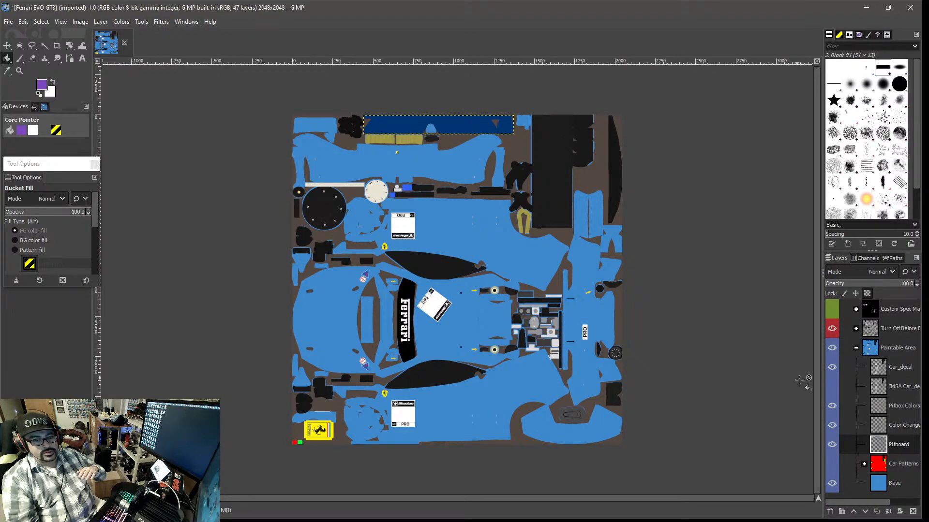
left_click(878, 426)
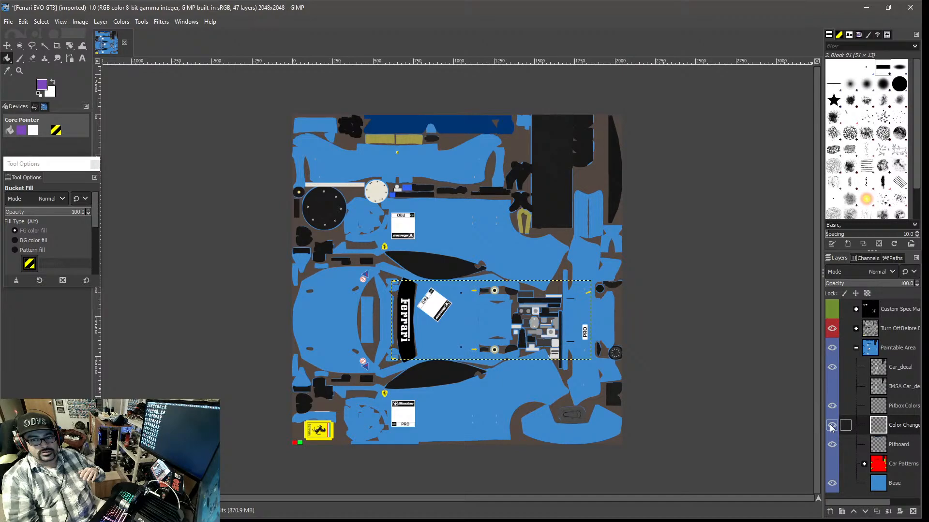
- Select the Pitbox Colors layer and toggle its visibility repeatedly to locate its contents, leaving it shown
left_click(879, 410)
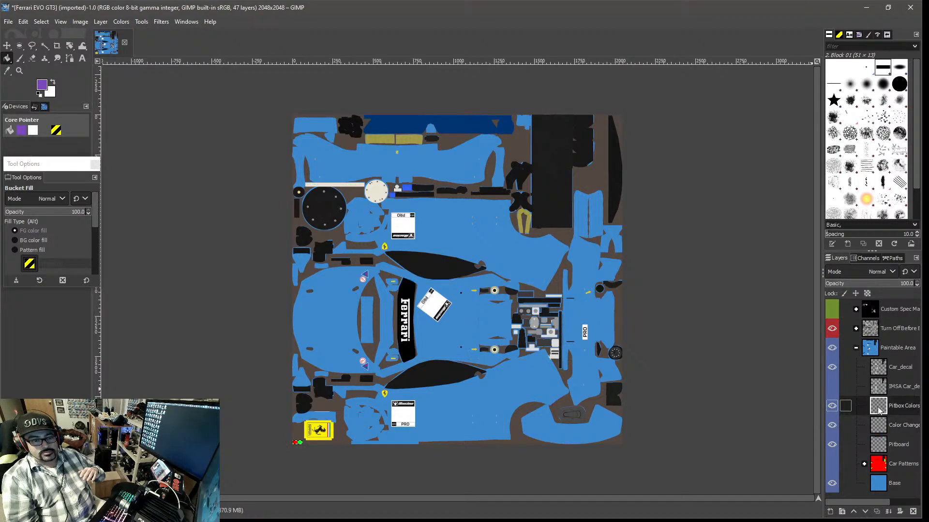
left_click(832, 407)
left_click(832, 407)
left_click(832, 406)
left_click(832, 407)
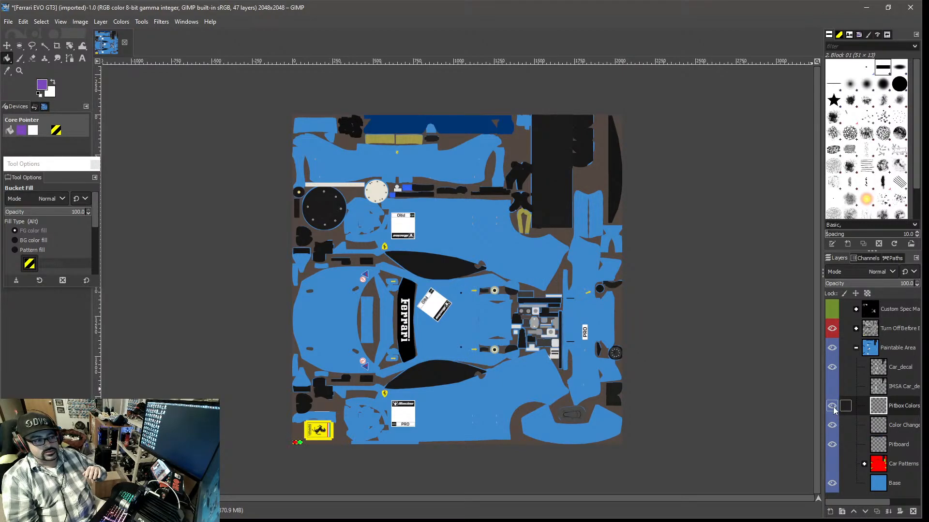
left_click(832, 406)
left_click(832, 406)
left_click(832, 406)
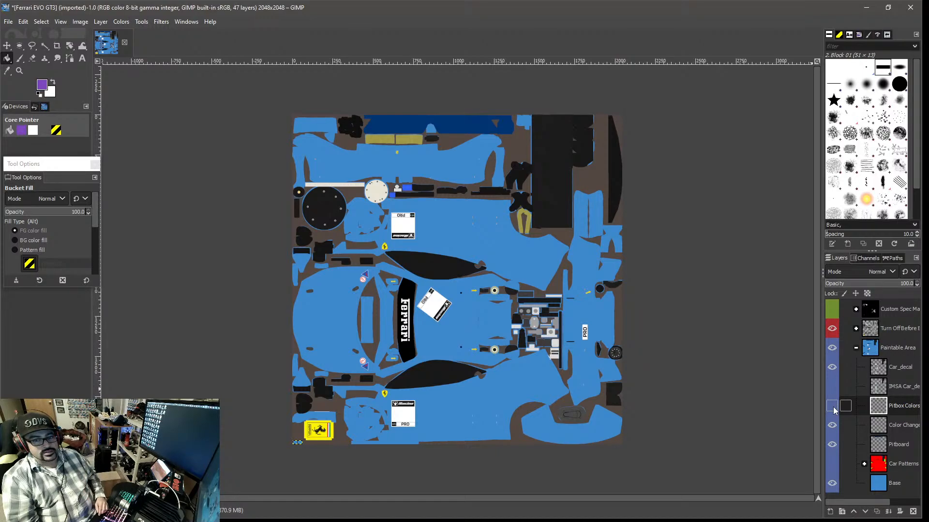
left_click(832, 406)
left_click(833, 407)
left_click(832, 407)
left_click(832, 408)
left_click(833, 407)
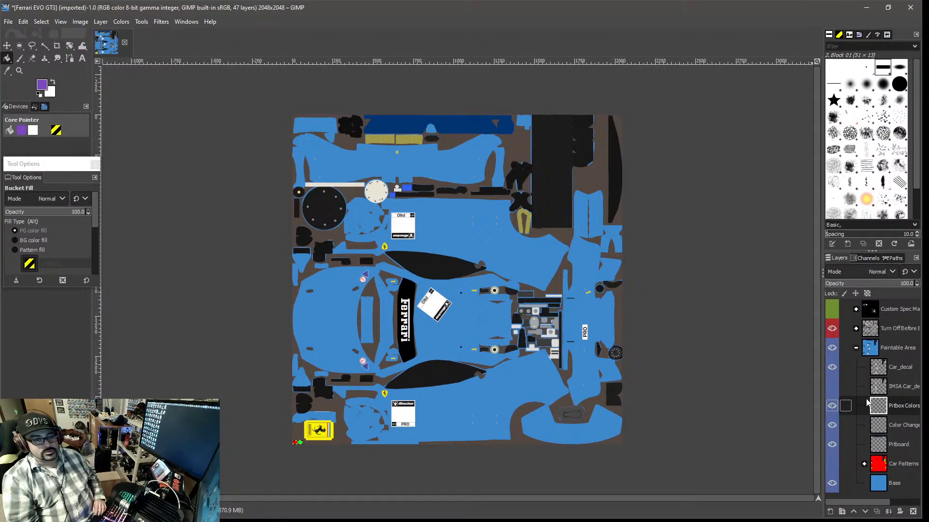
- Compare the Car_decal and IMSA car decal layers by switching their visibility, ending with Car_decal shown and the IMSA decals hidden
left_click(876, 386)
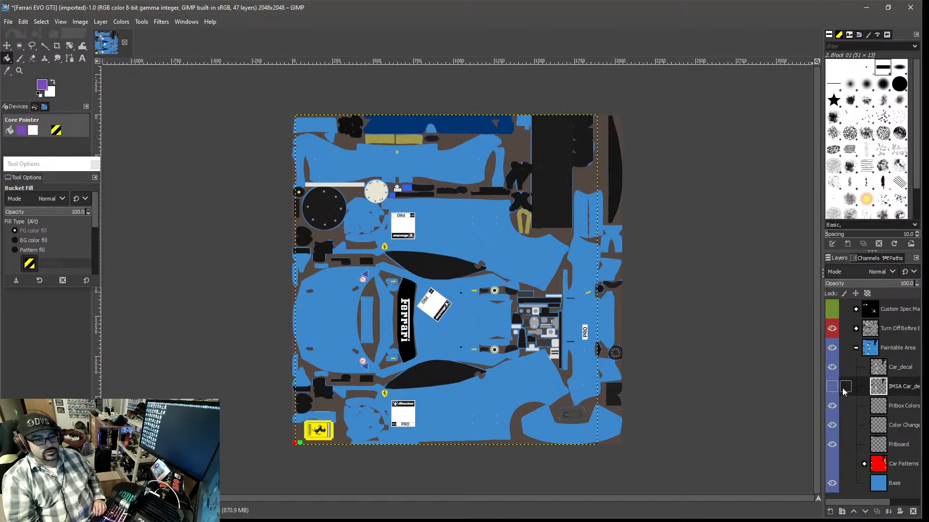
left_click(878, 370)
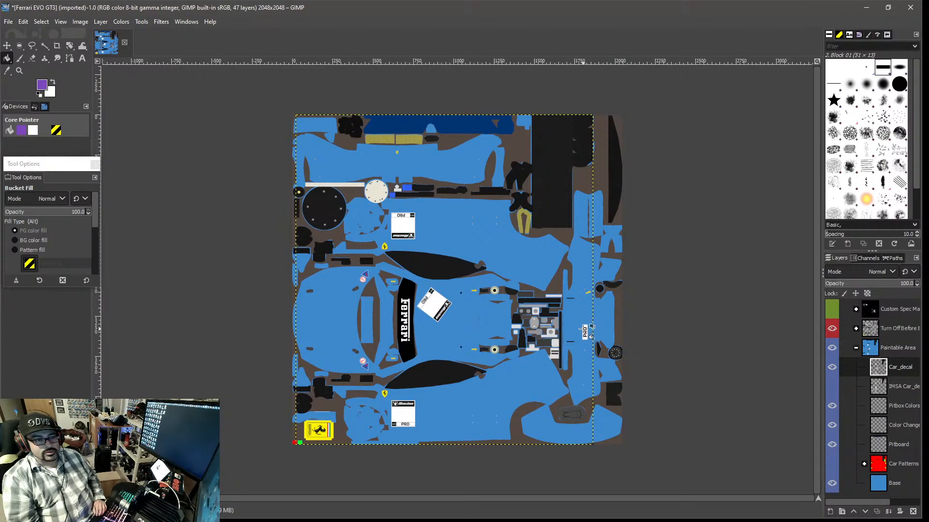
left_click(830, 368)
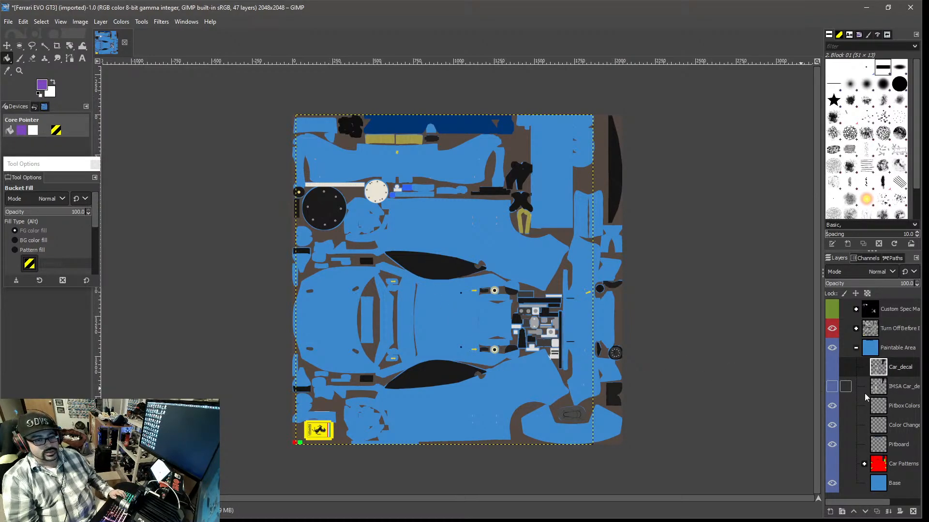
left_click(831, 368)
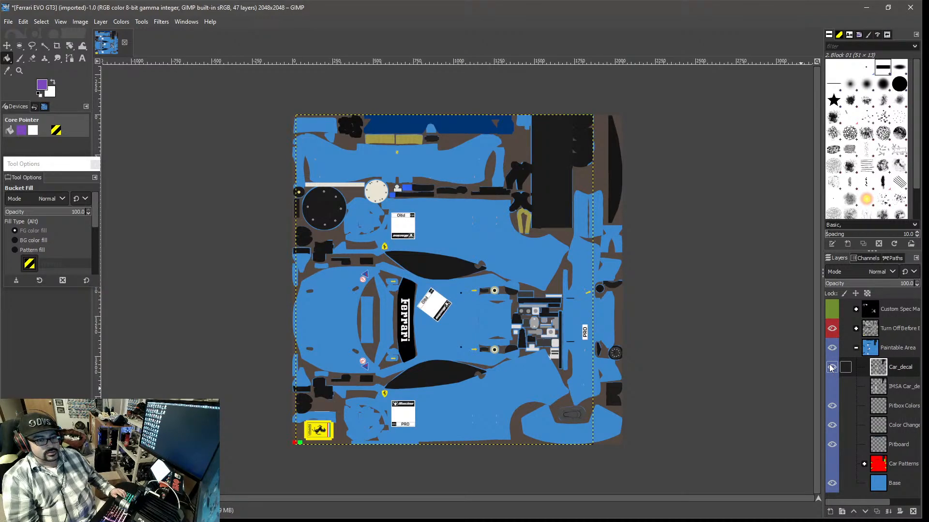
left_click(832, 368)
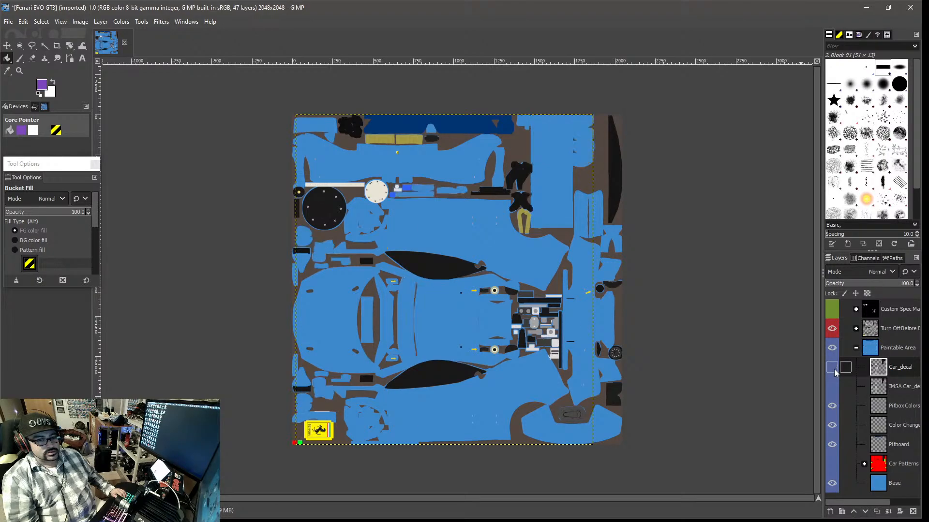
left_click(832, 386)
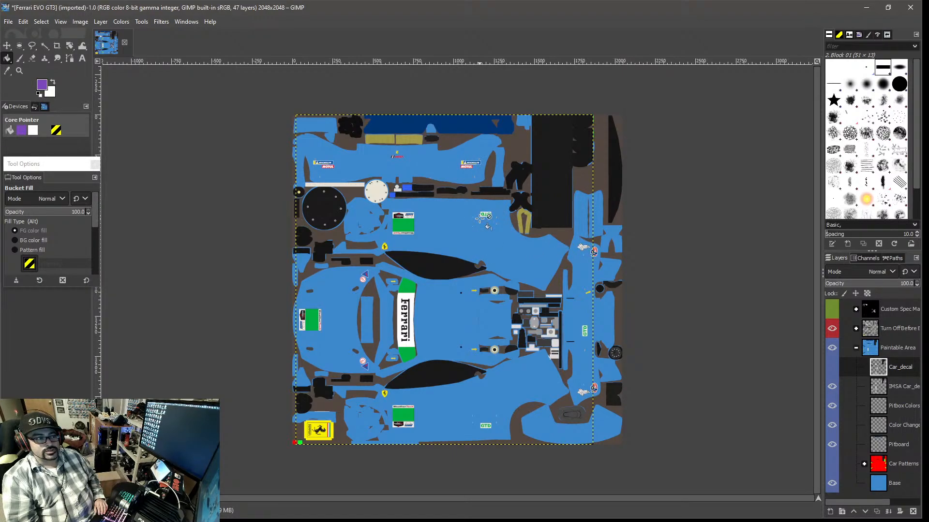
left_click(831, 387)
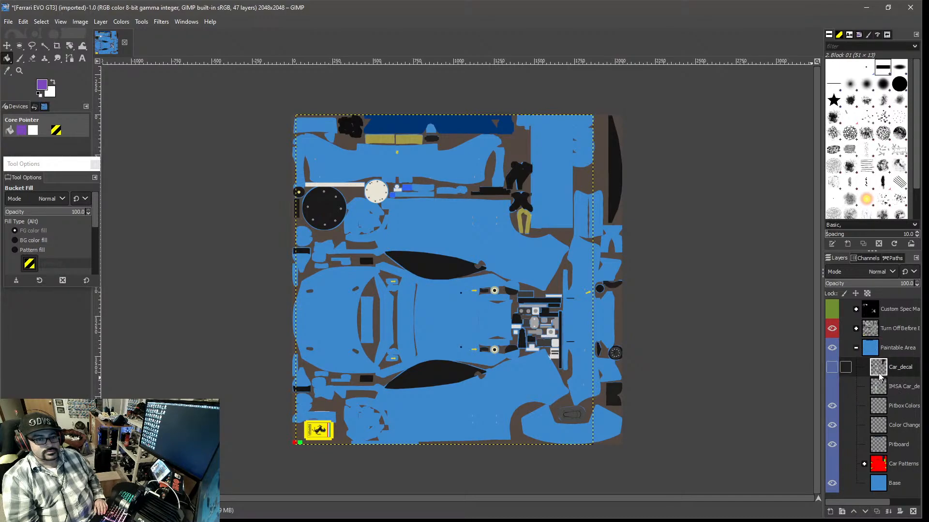
left_click(832, 367)
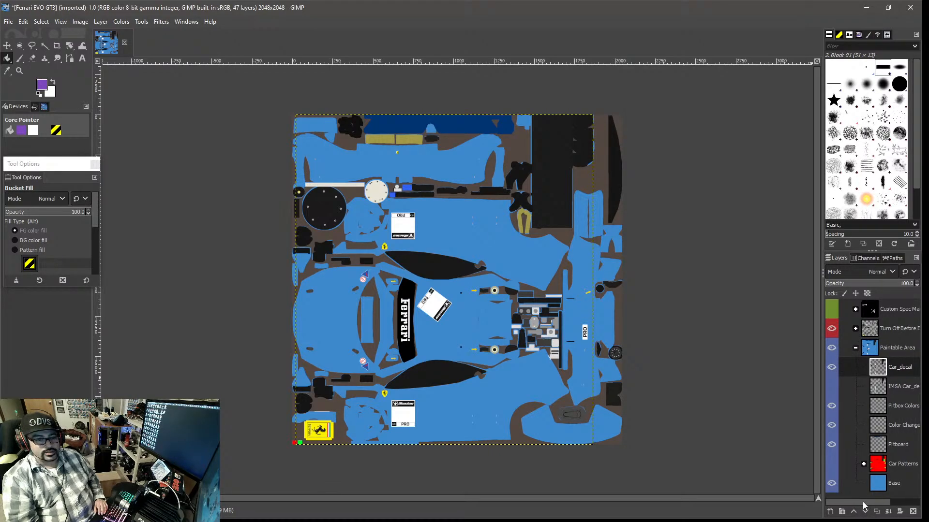
- Expand the Turn Off Before Export group and select its Car_Mandatory layer
mouse_move(863, 502)
left_mouse_down()
mouse_move(882, 503)
mouse_move(871, 503)
left_mouse_up()
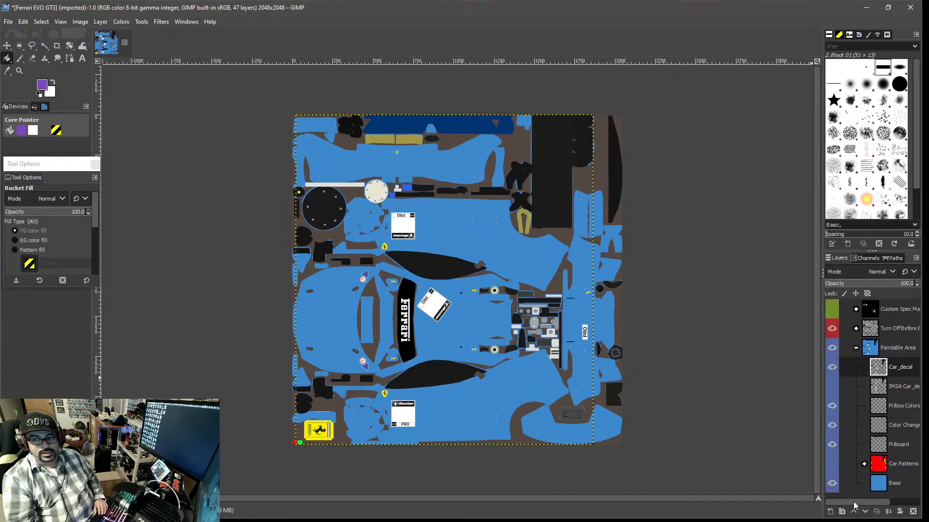
left_click(856, 329)
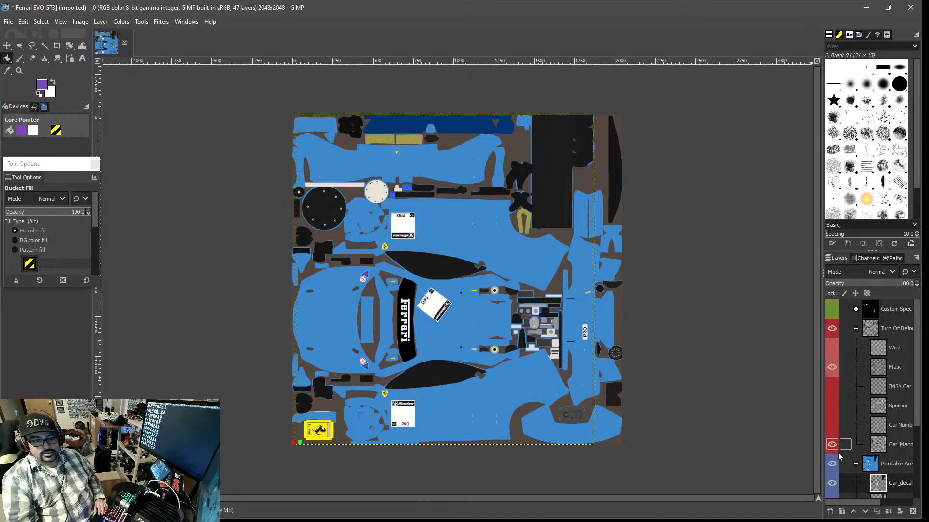
left_click_drag(860, 498, 875, 500)
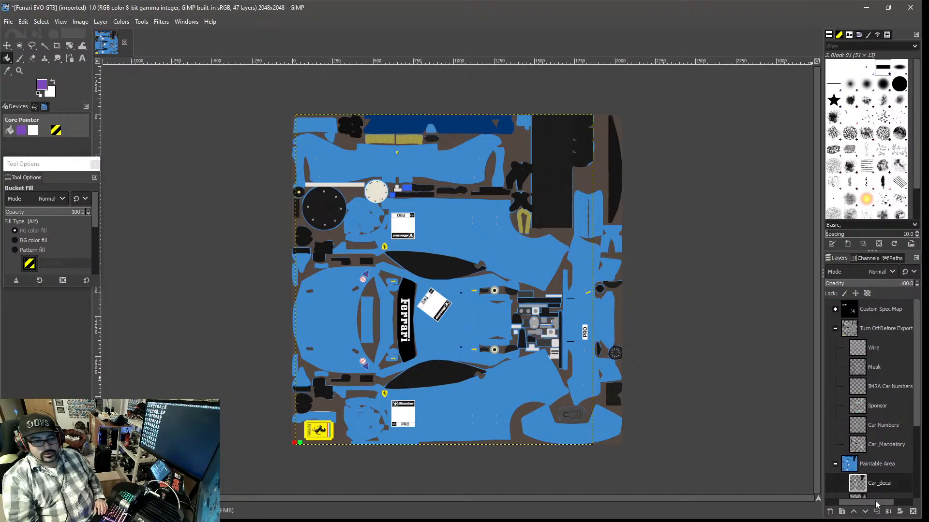
left_click(860, 446)
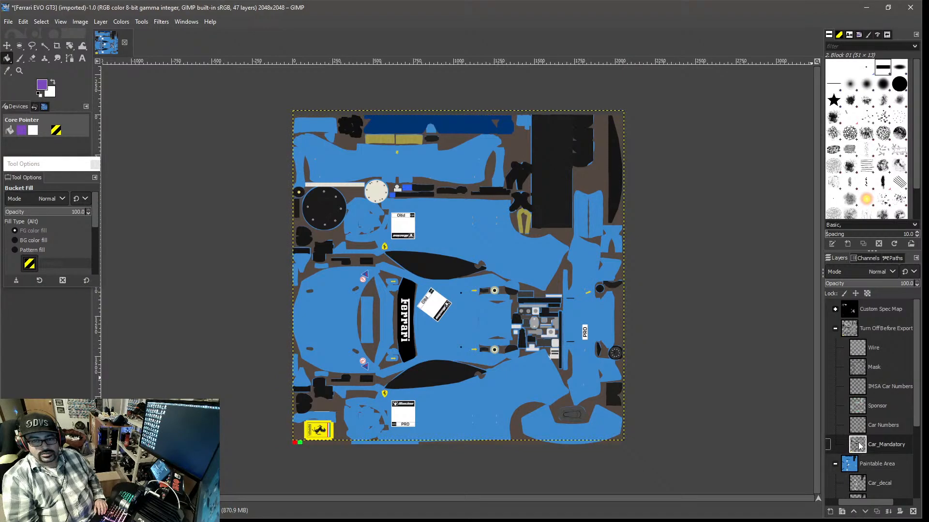
- Toggle the Car_Mandatory layer's visibility repeatedly to see which parts it covers, leaving it shown
left_click_drag(855, 502, 835, 501)
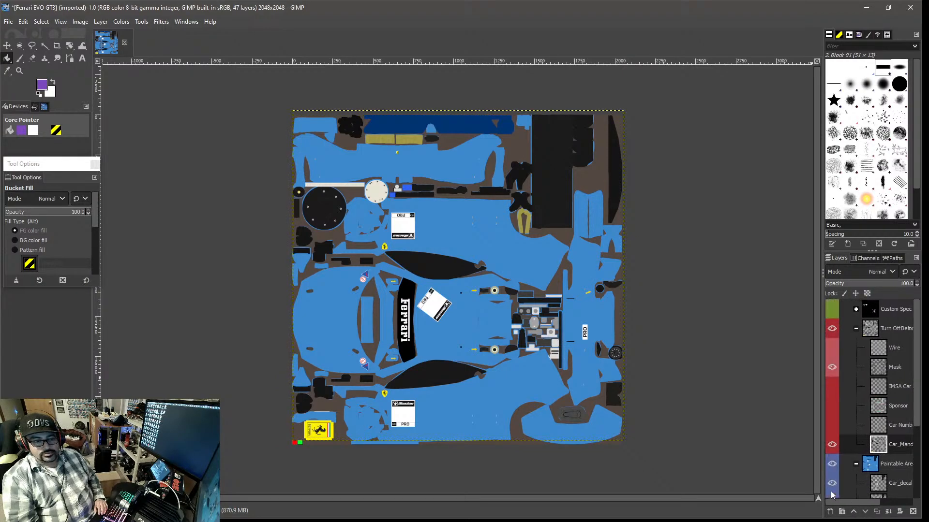
left_click(831, 445)
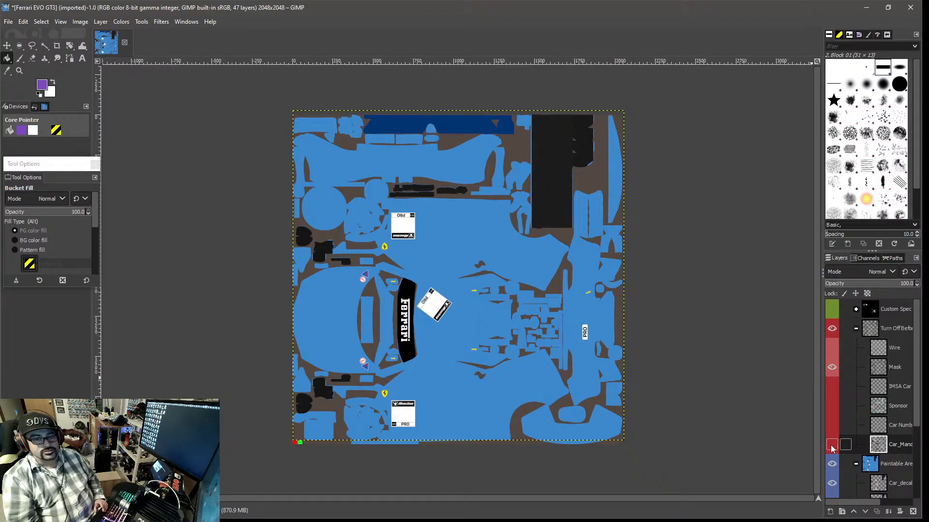
left_click(831, 445)
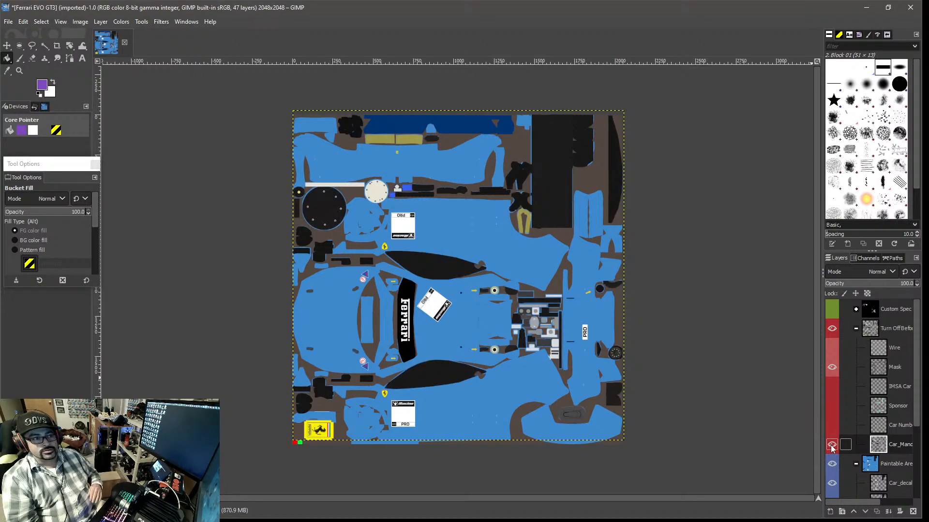
left_click(832, 445)
left_click(832, 445)
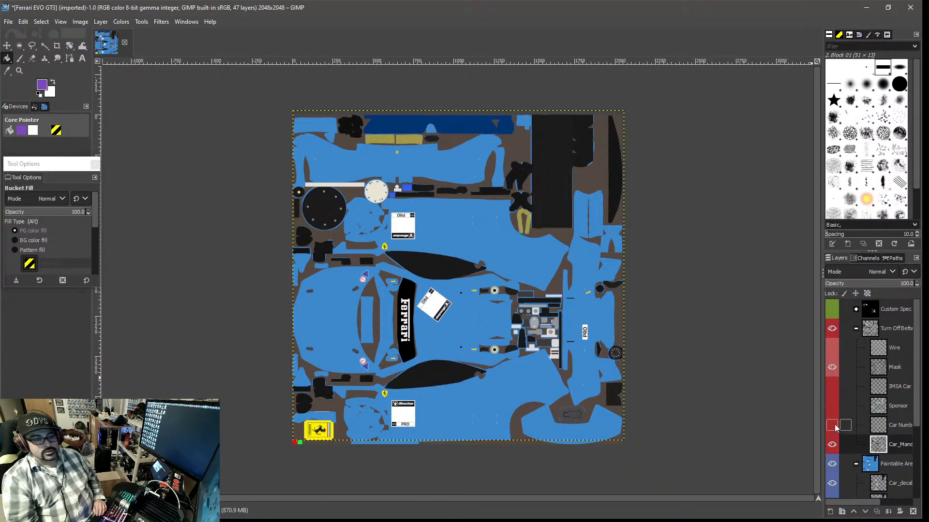
- Preview the Car Numbers and Sponsor layers by showing each one in turn, leaving both hidden
left_click(832, 426)
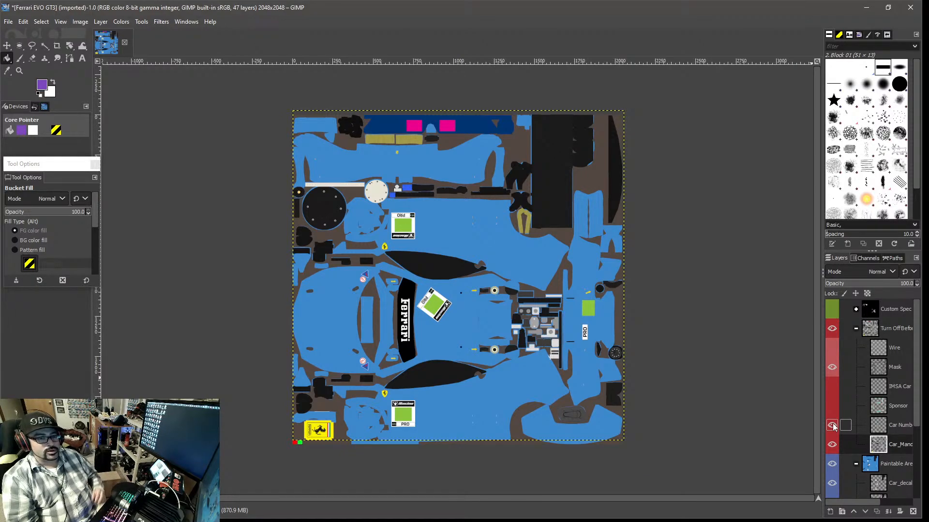
left_click(832, 425)
left_click(831, 407)
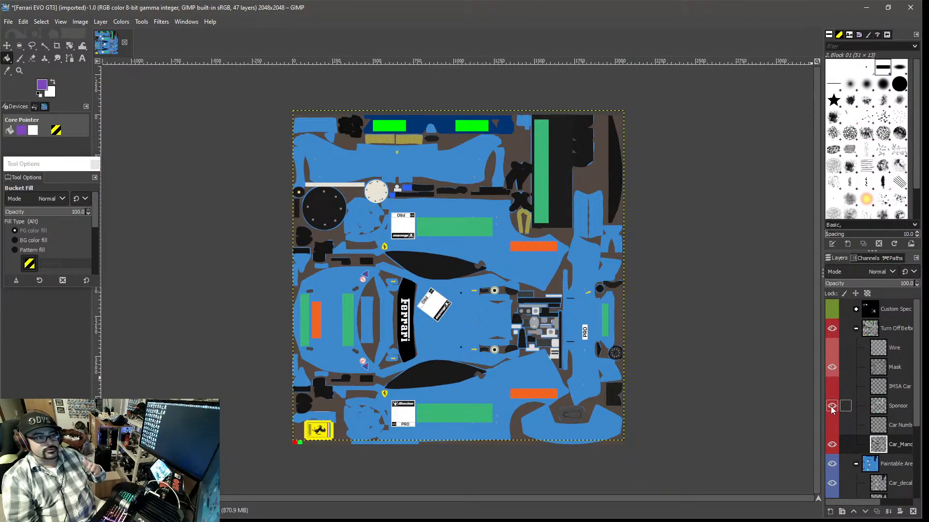
left_click(831, 406)
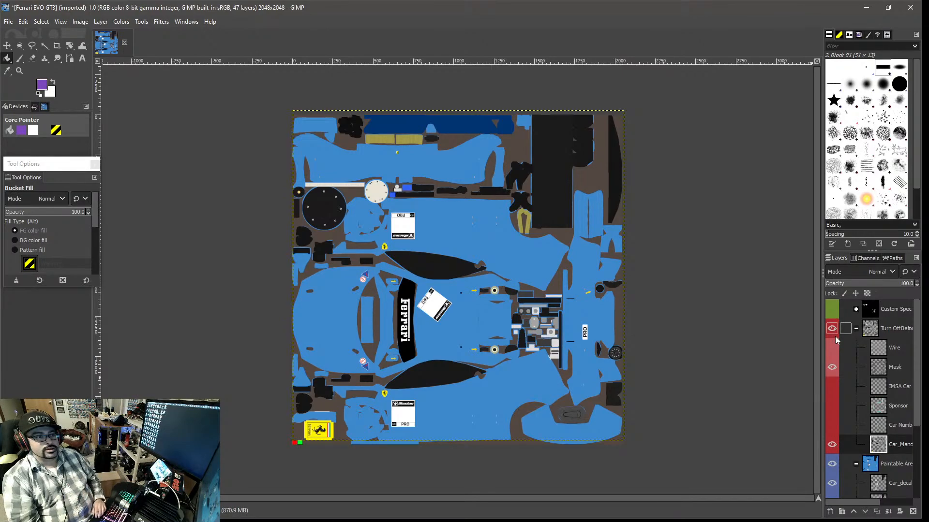
- Inspect the Mask, Wire and Custom Spec Map entries by switching each one's visibility and restoring it
left_click(833, 370)
left_click(832, 370)
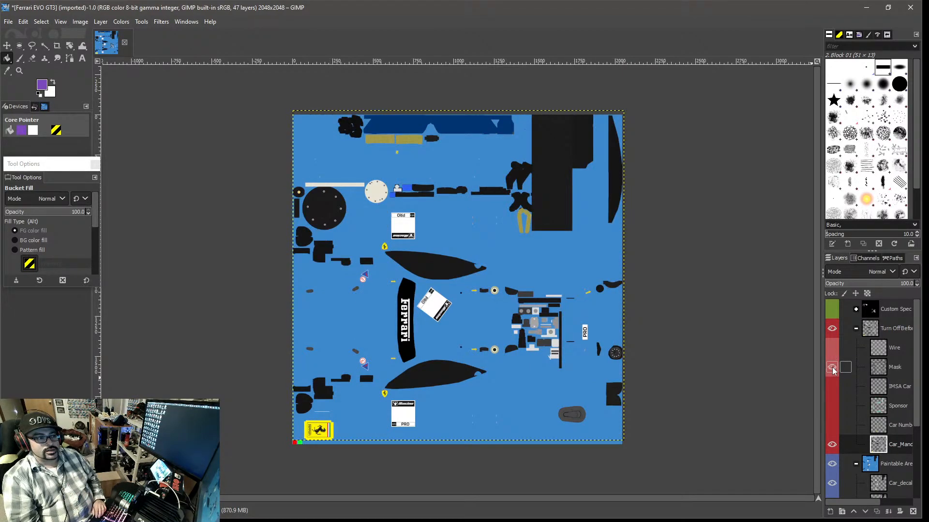
left_click(832, 348)
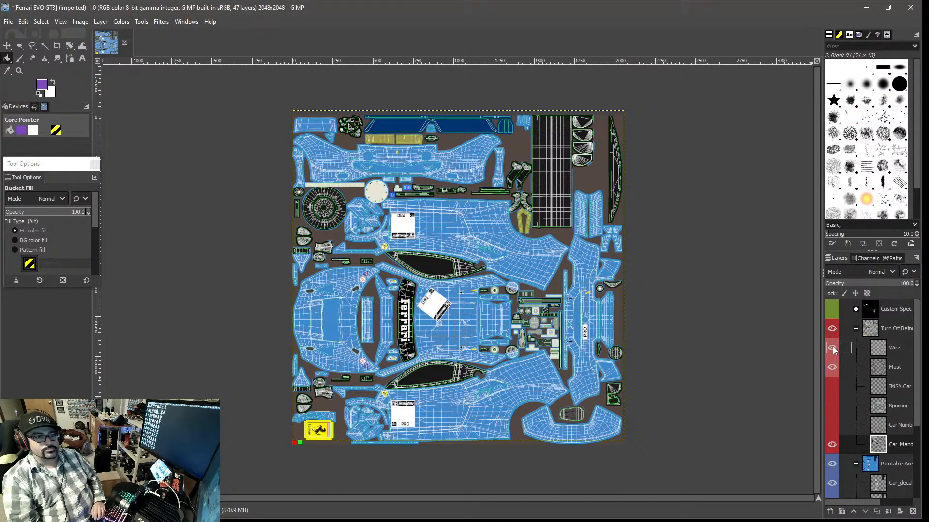
left_click(832, 348)
left_click(832, 310)
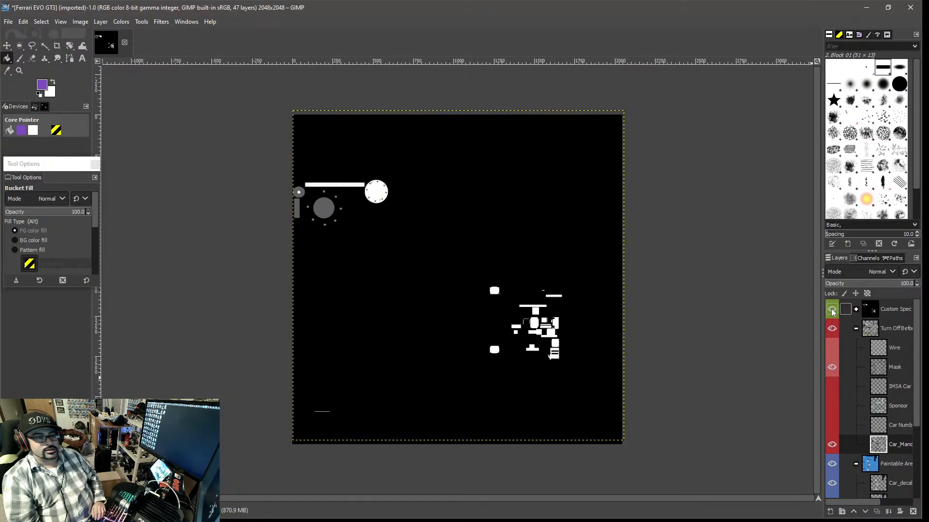
left_click(832, 311)
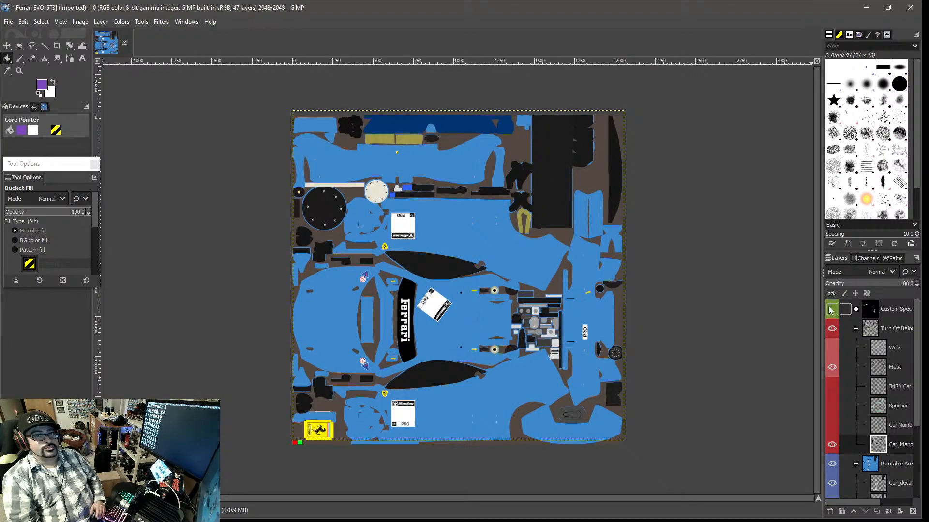
- Show the Car Patterns group inside Paintable Area and expand it to review the list of pattern layers
left_click_drag(916, 382, 915, 465)
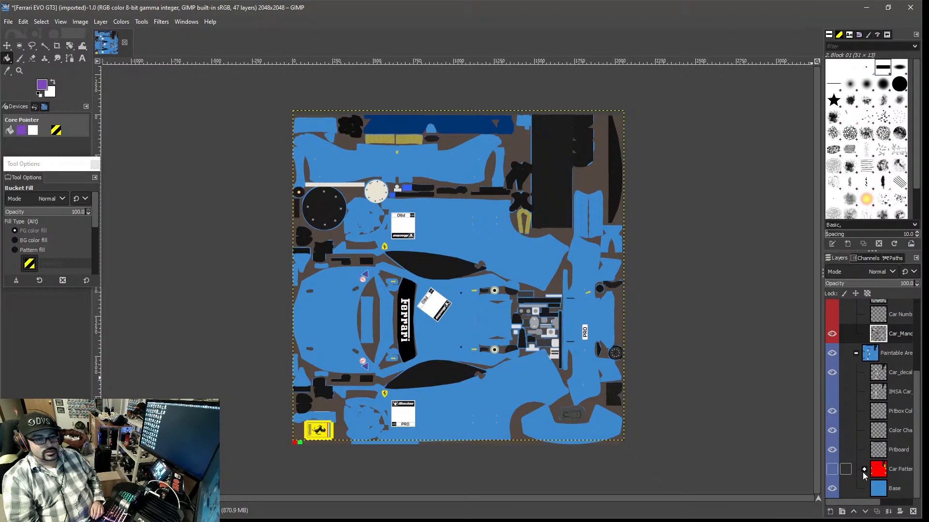
left_click_drag(870, 503, 877, 503)
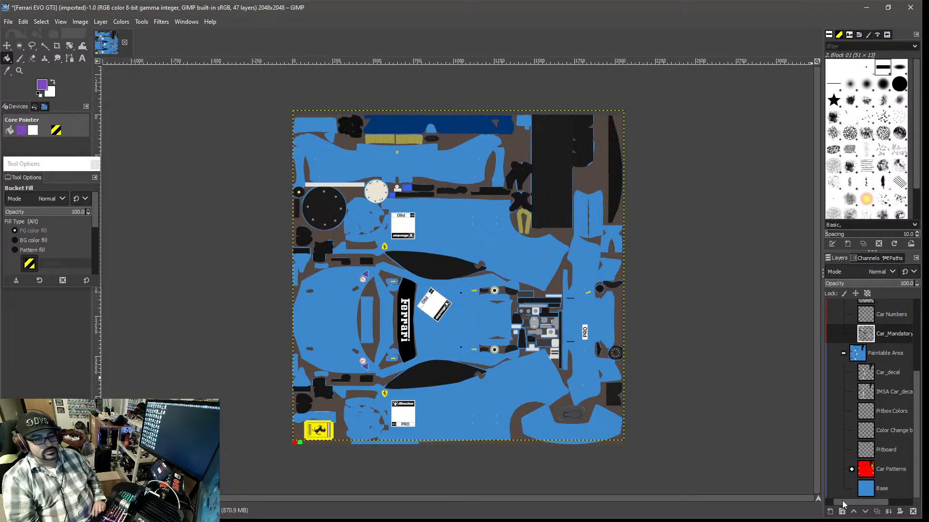
left_click_drag(843, 504, 832, 505)
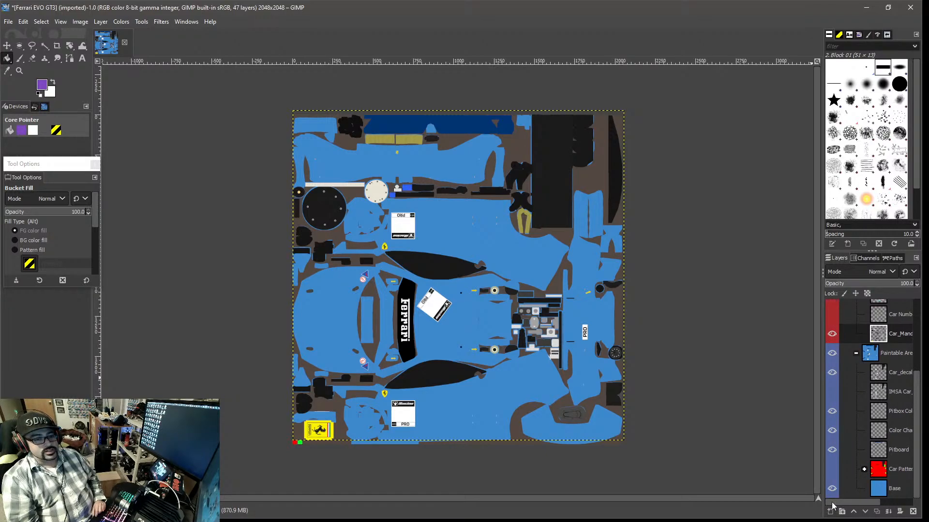
left_click(832, 470)
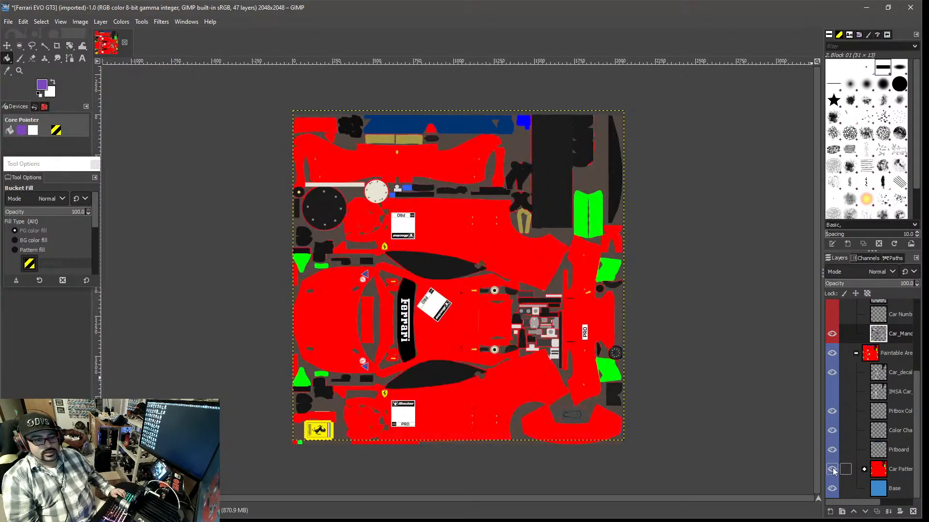
left_click(864, 470)
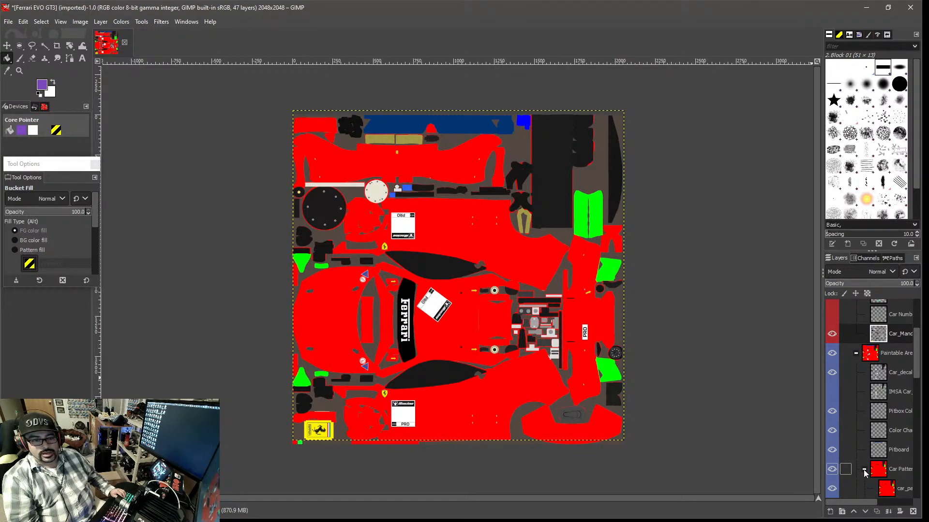
scroll(863, 469, "down", 5)
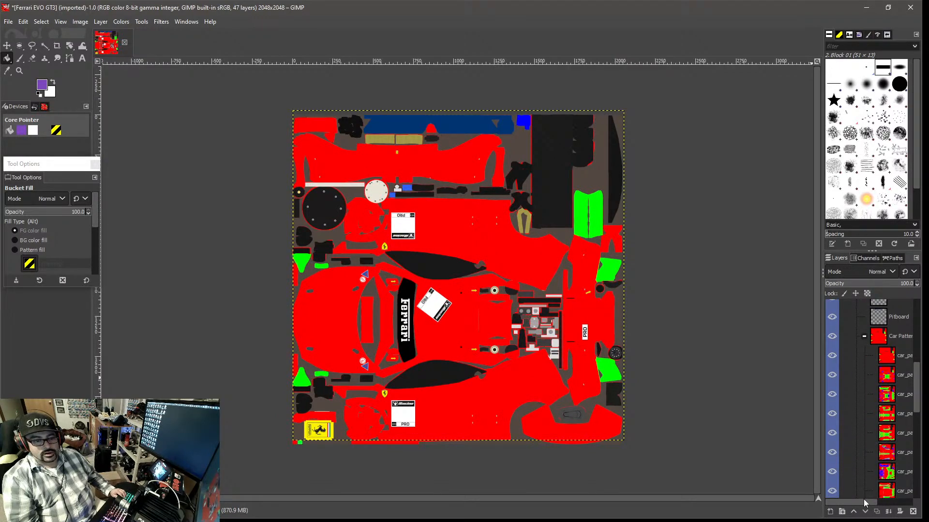
left_click_drag(863, 500, 889, 498)
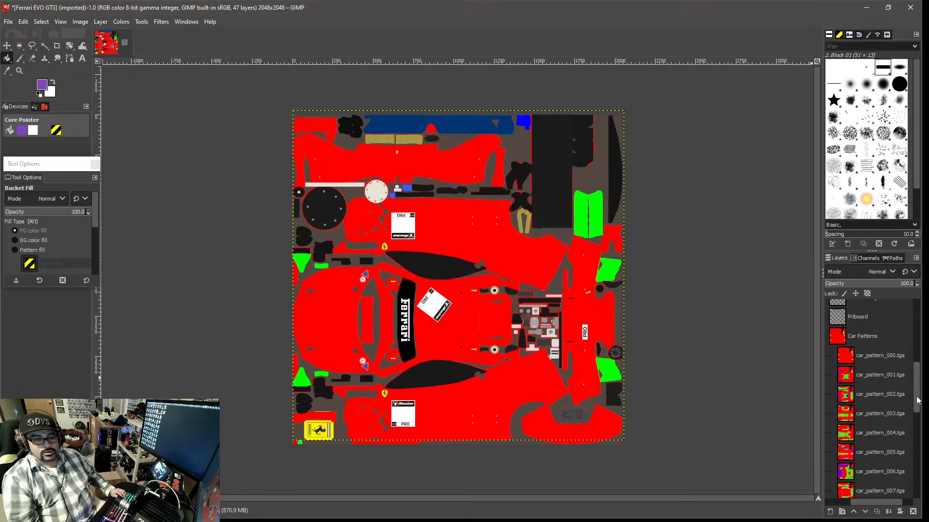
mouse_move(916, 404)
left_mouse_down()
mouse_move(916, 462)
mouse_move(917, 399)
left_mouse_up()
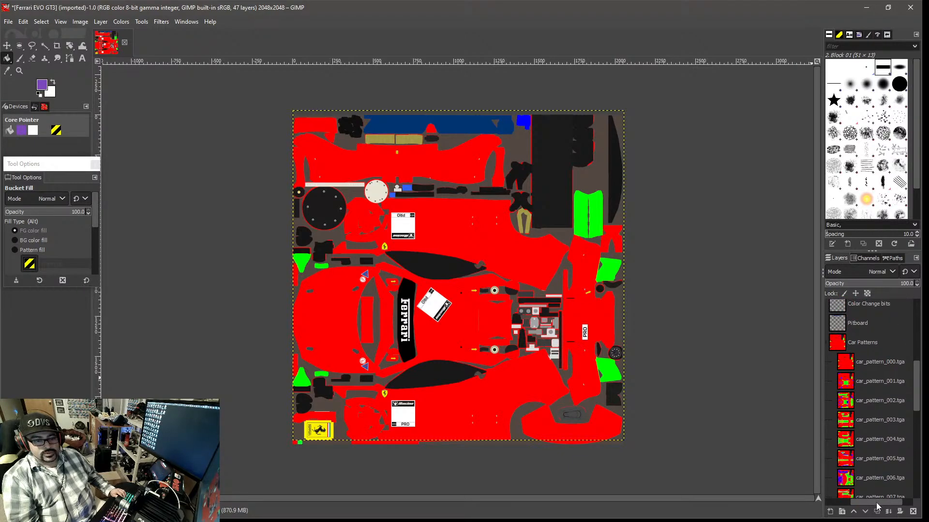
left_click_drag(878, 501, 843, 500)
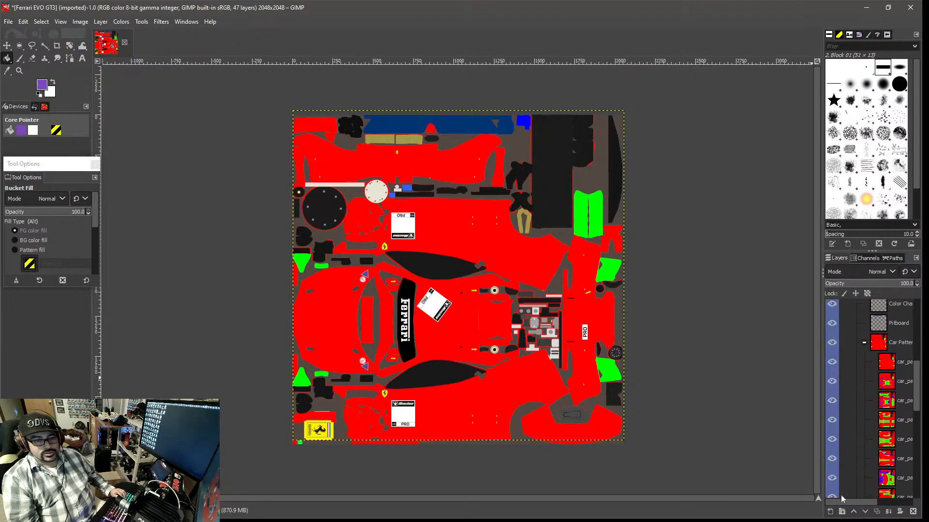
- Hide the pattern layers car_pattern_000 through car_pattern_004 one by one to preview each design beneath
left_click(832, 363)
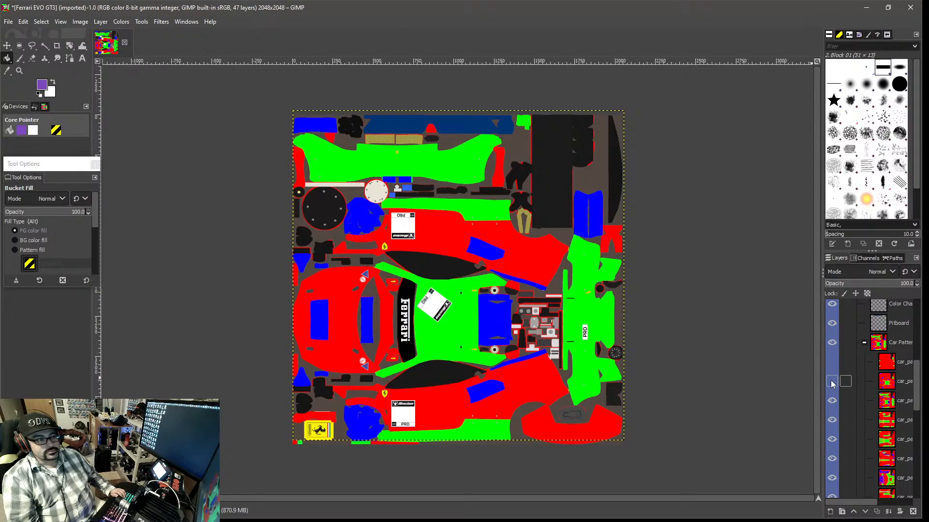
left_click(833, 402)
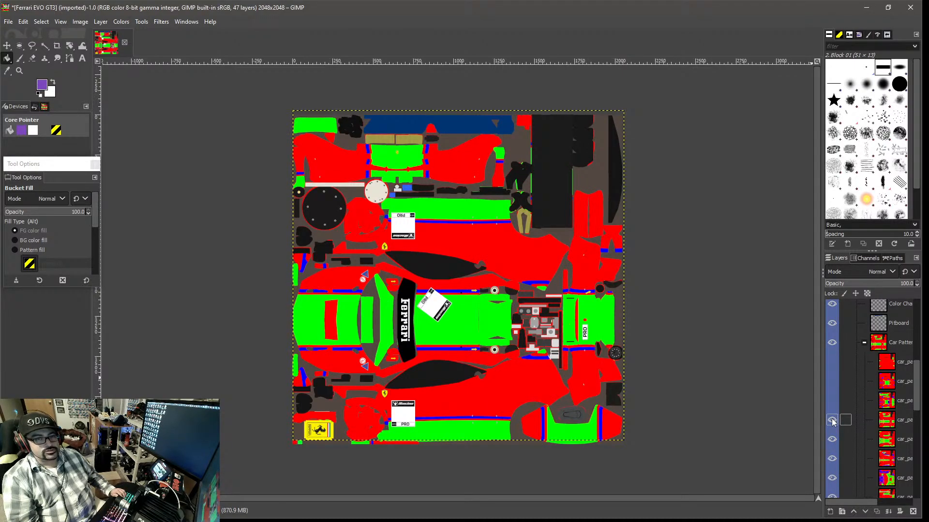
left_click(832, 421)
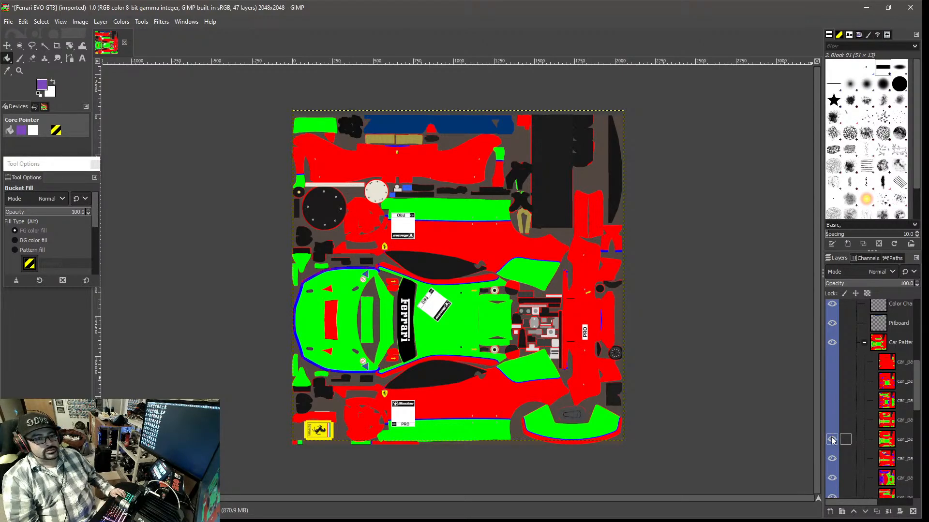
left_click(832, 439)
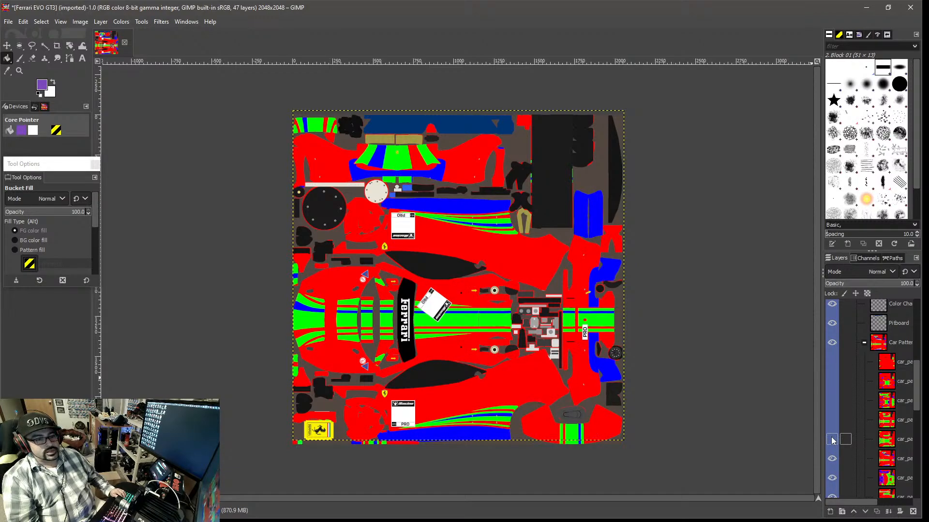
- Continue previewing the patterns by hiding the layers from car_pattern_005 through car_pattern_009 one at a time
scroll(832, 438, "down", 1)
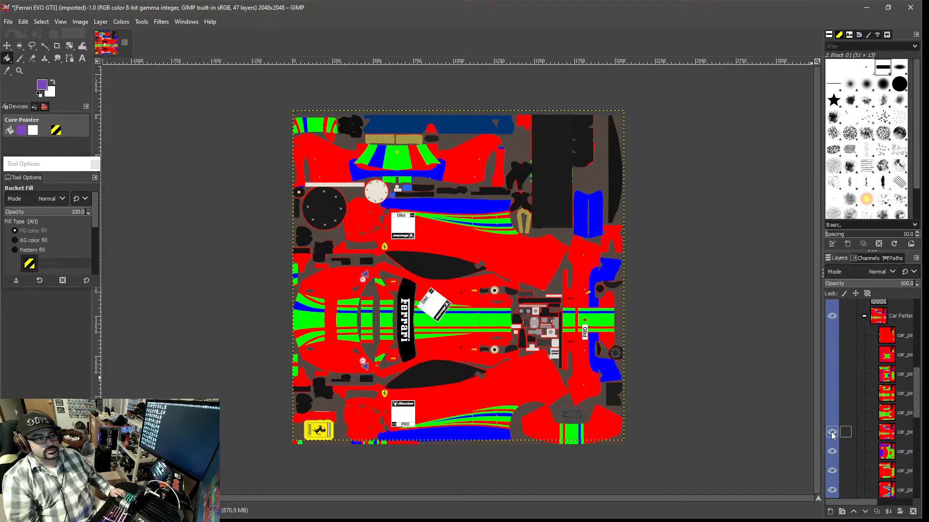
left_click(832, 433)
scroll(832, 436, "down", 2)
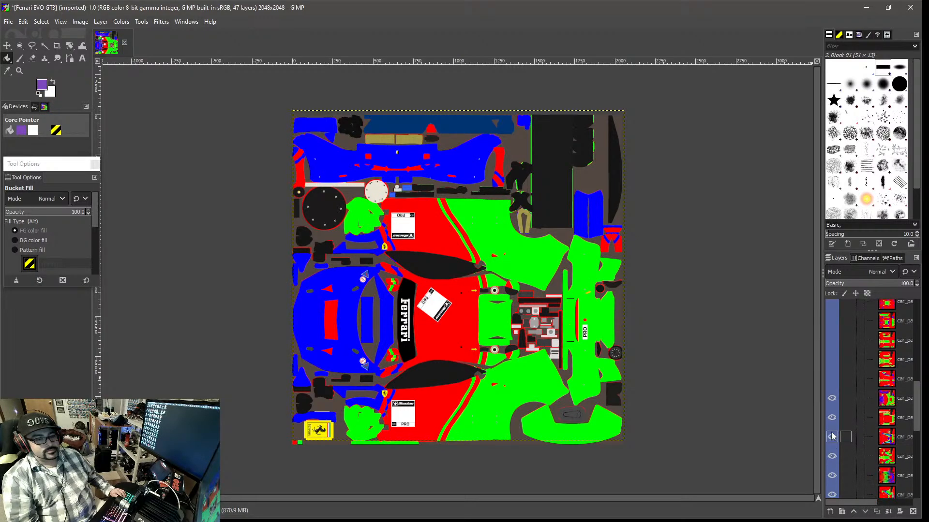
left_click(832, 399)
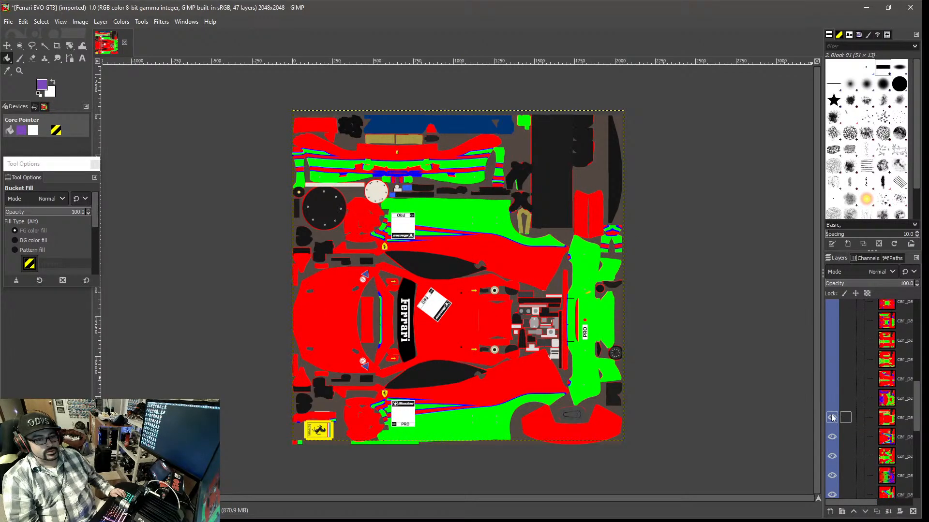
left_click(832, 419)
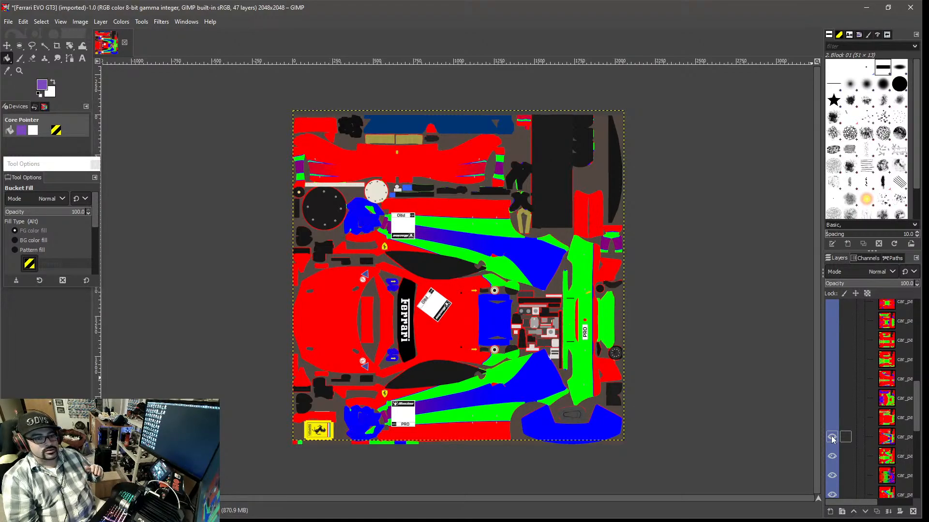
left_click(832, 438)
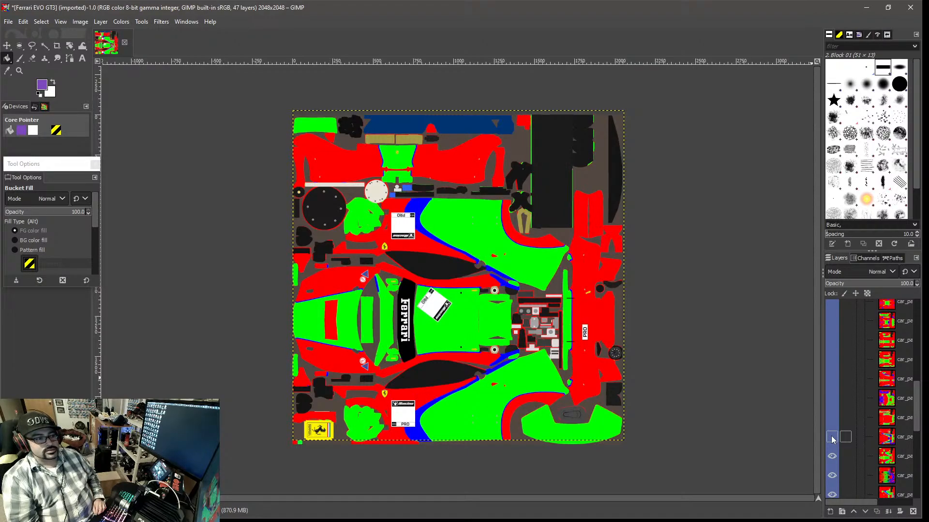
scroll(832, 438, "down", 3)
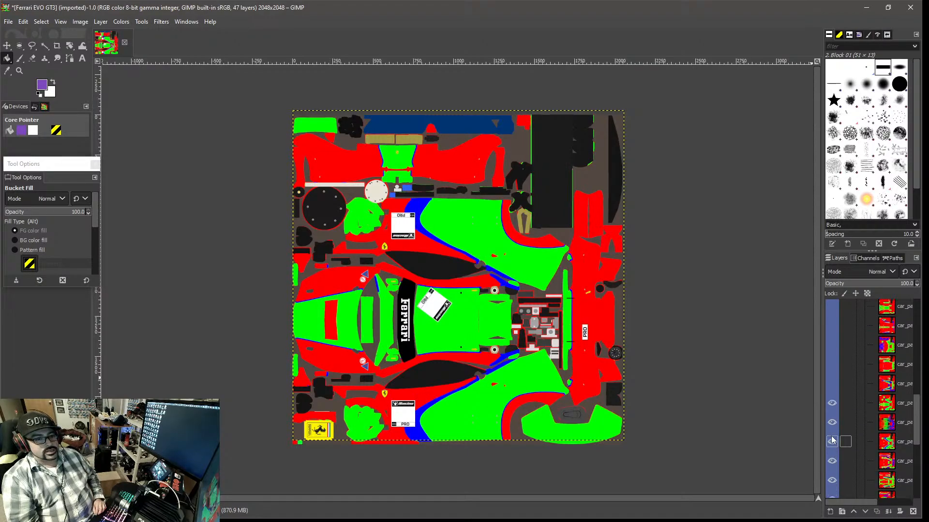
left_click(832, 404)
scroll(833, 403, "down", 1)
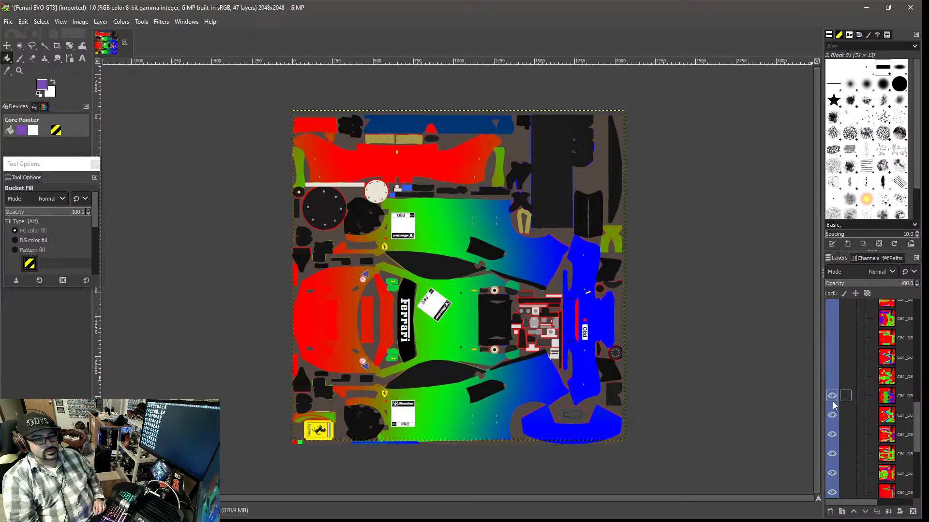
- Hide the next seven visible car pattern layers one by one to preview each design beneath
left_click(832, 396)
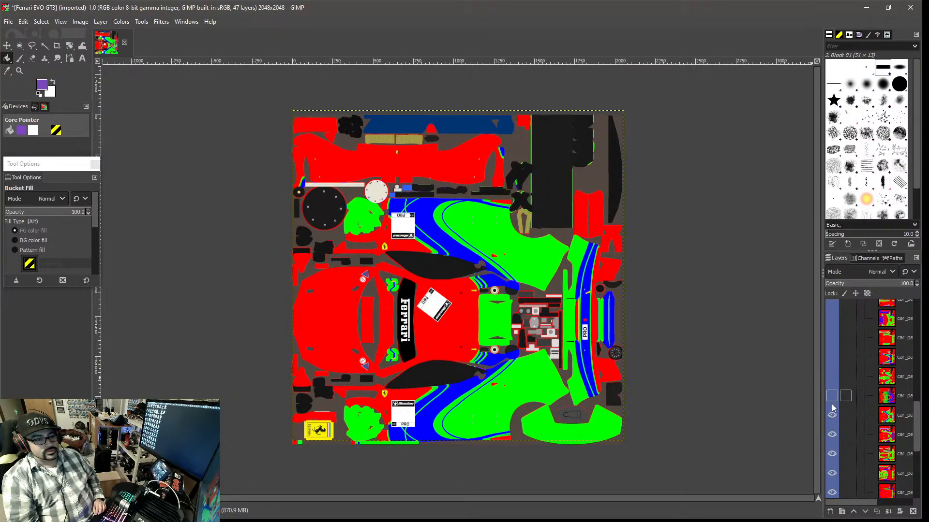
left_click(832, 416)
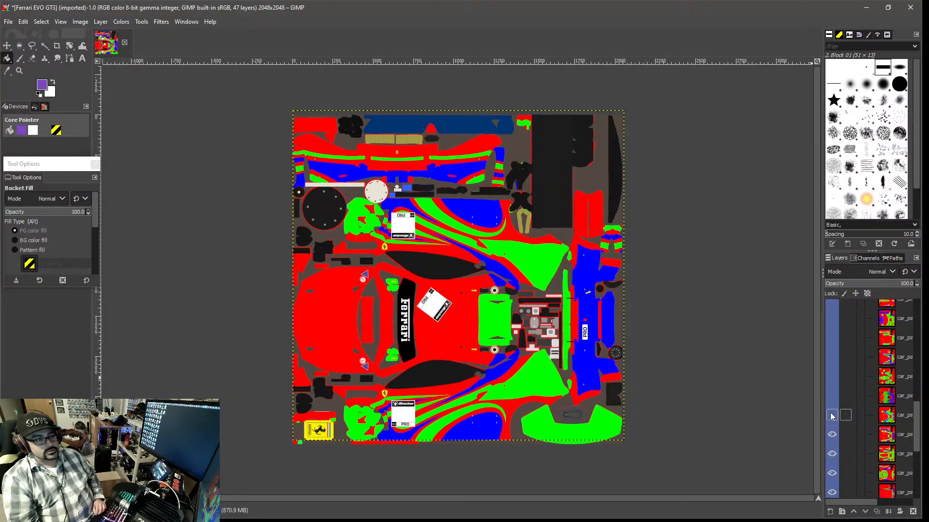
scroll(832, 416, "down", 3)
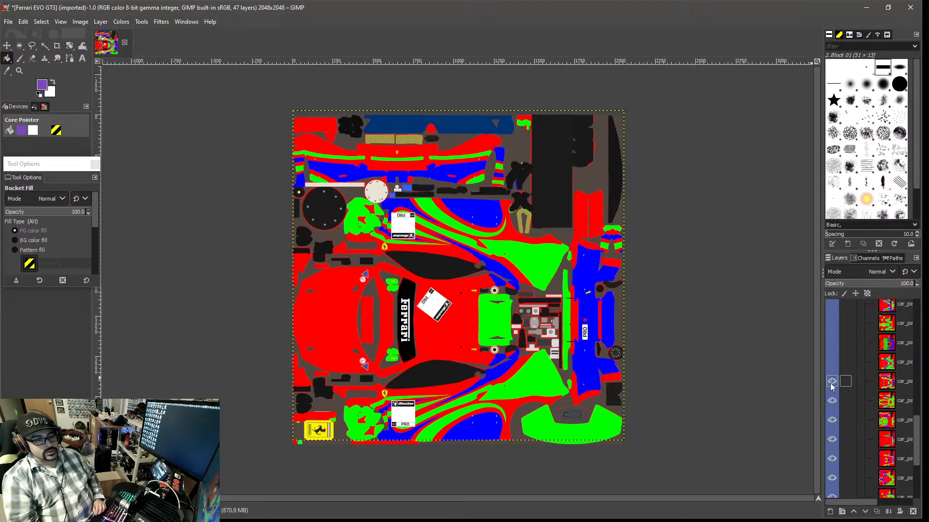
left_click(832, 383)
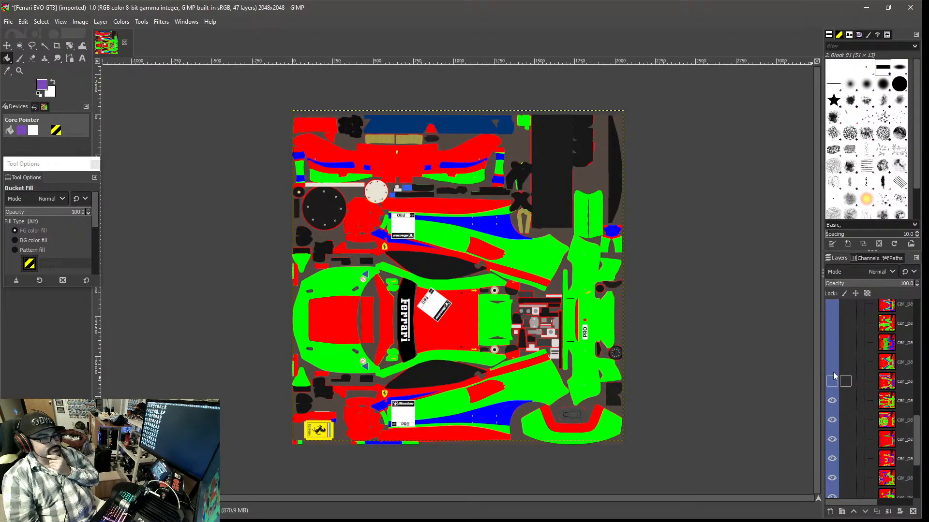
scroll(833, 373, "down", 2)
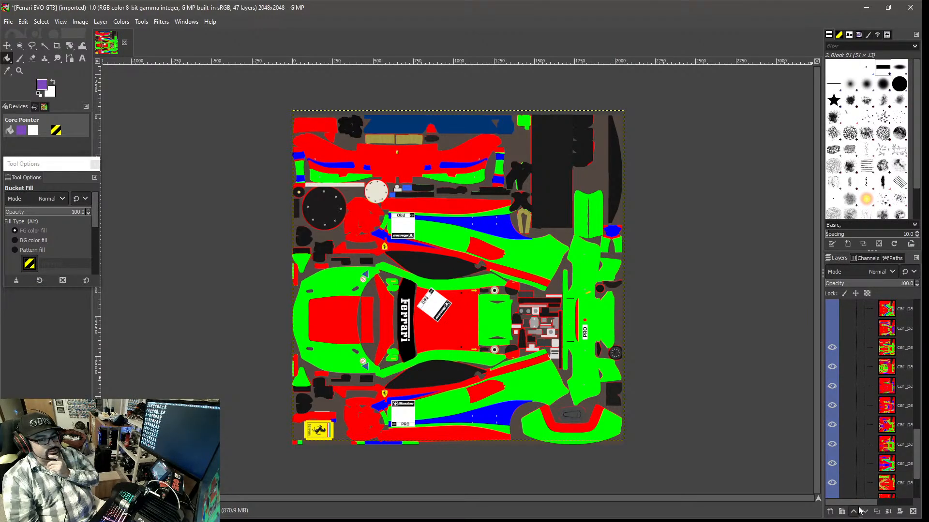
mouse_move(859, 502)
left_mouse_down()
mouse_move(873, 500)
mouse_move(851, 503)
left_mouse_up()
left_click(831, 348)
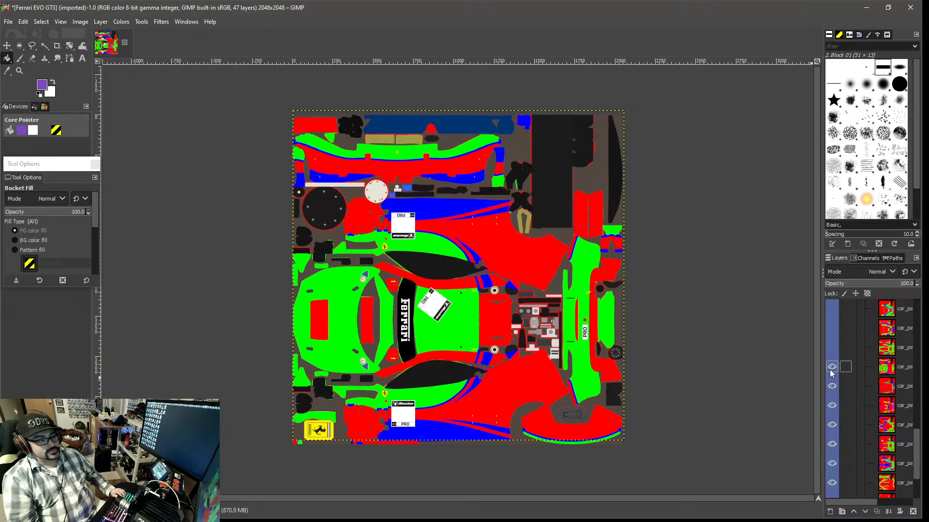
left_click(831, 369)
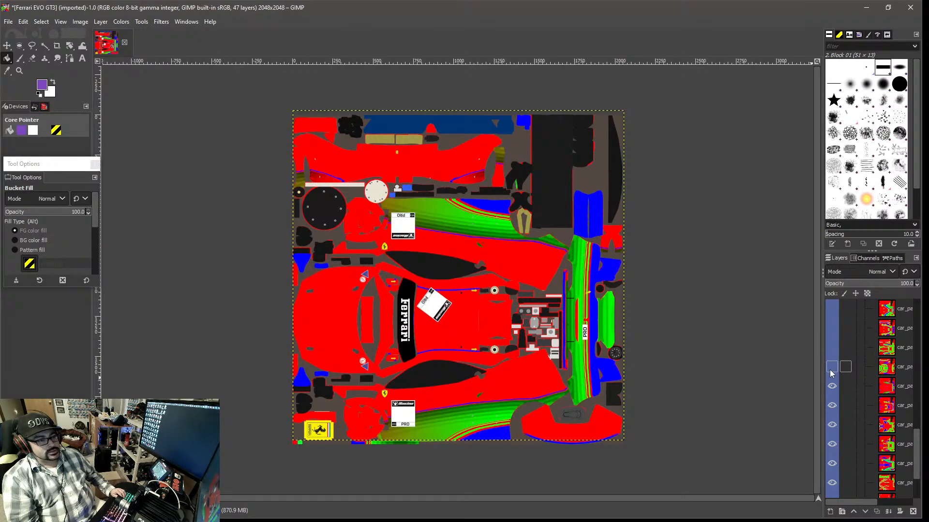
left_click(831, 386)
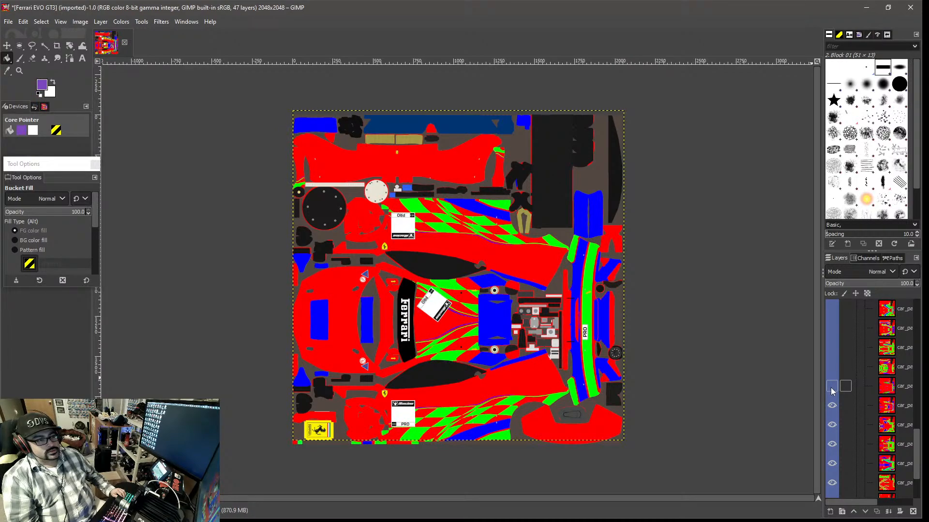
left_click(832, 405)
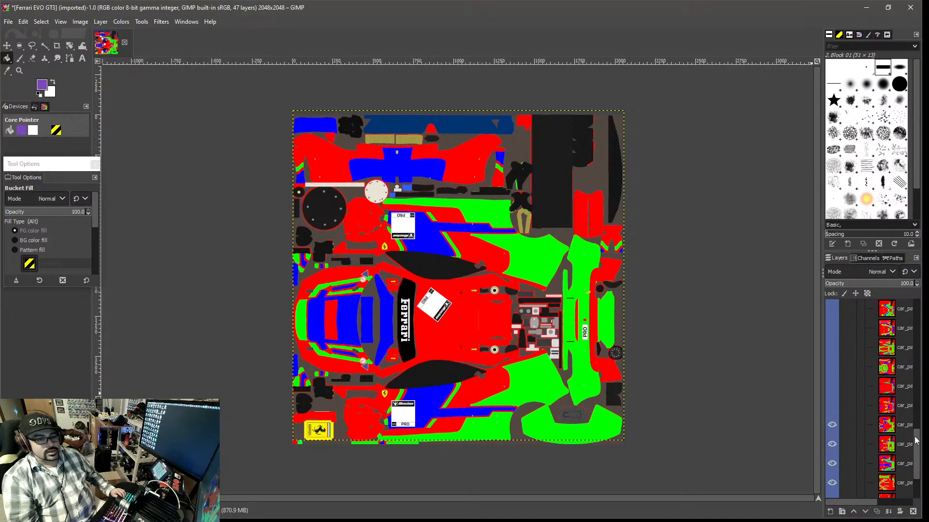
- Check the Sponsor layer in the group above Paintable Area by switching its visibility on and off
left_click_drag(917, 440, 925, 323)
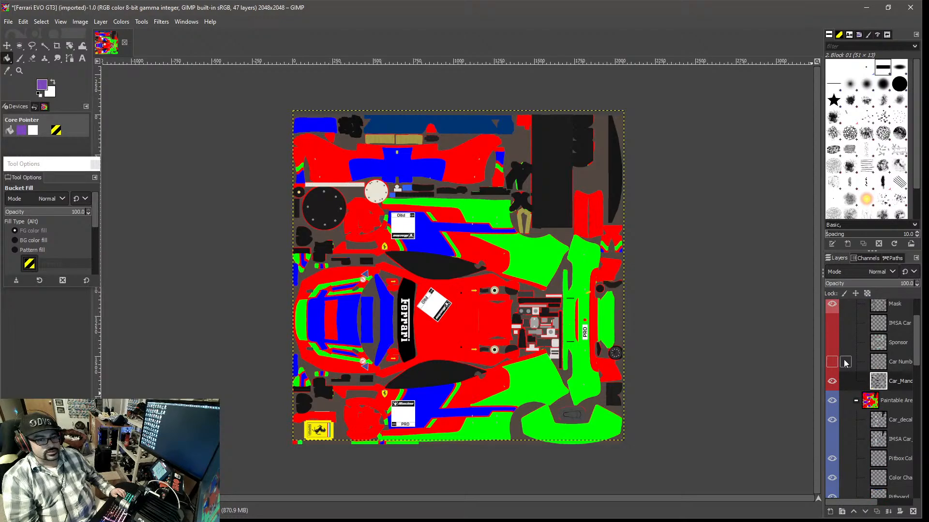
left_click(833, 342)
left_click(832, 342)
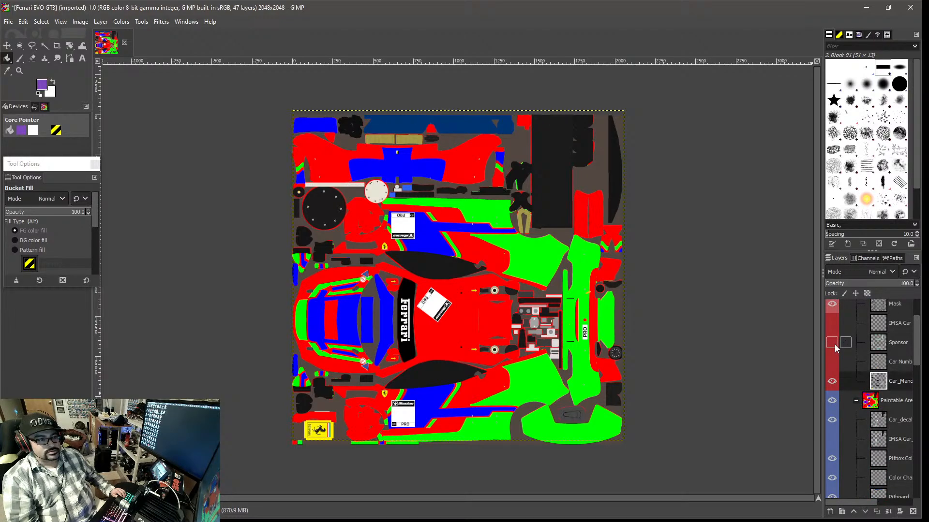
left_click_drag(916, 349, 912, 481)
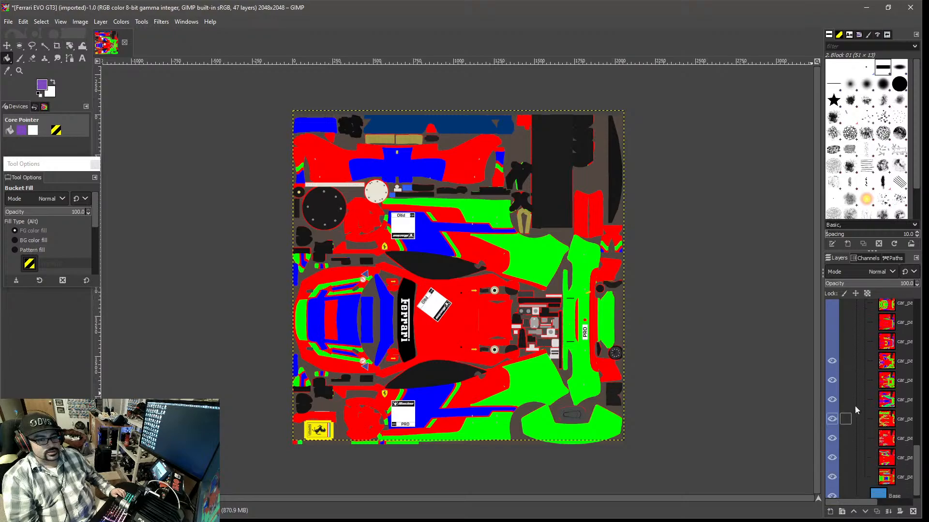
- Hide the remaining seven pattern layers at the end of the Car Patterns group one by one, down to the blue Base layer
left_click(832, 362)
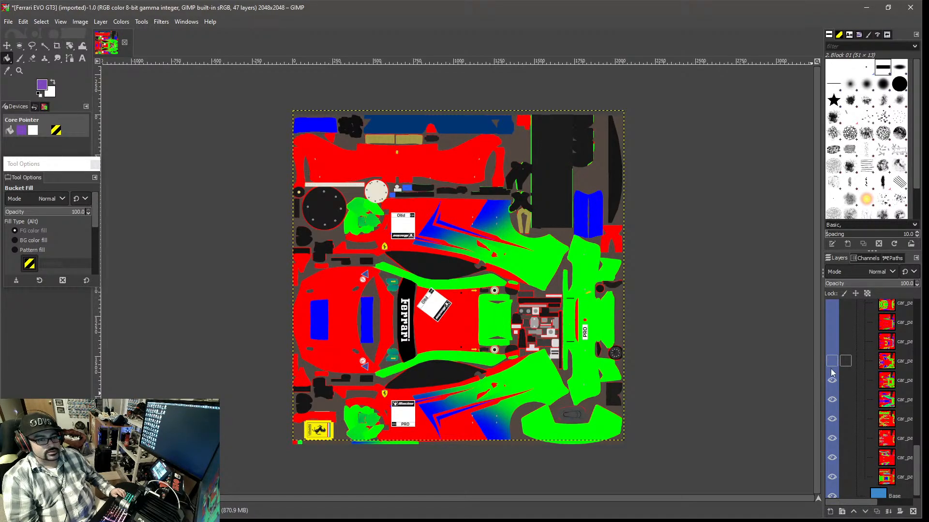
left_click(832, 381)
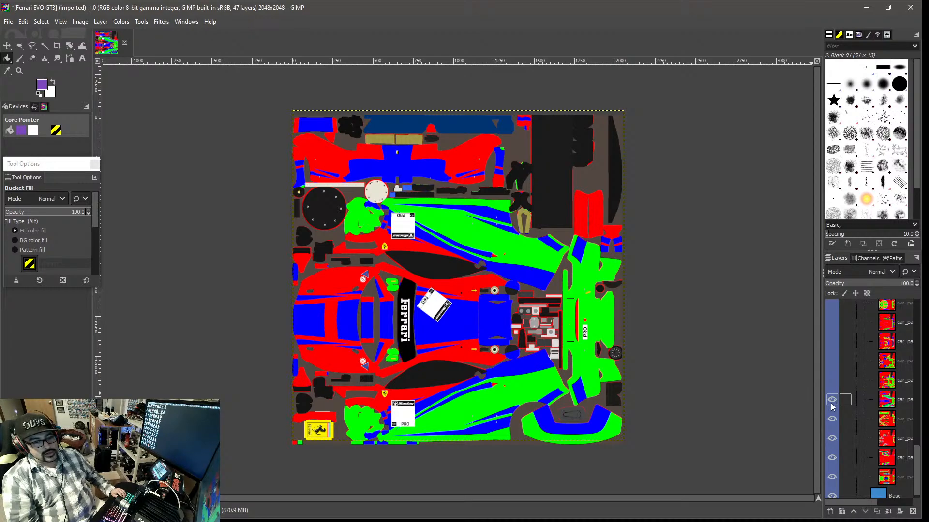
mouse_move(847, 506)
left_mouse_down()
mouse_move(888, 506)
mouse_move(835, 498)
left_mouse_up()
left_click(832, 400)
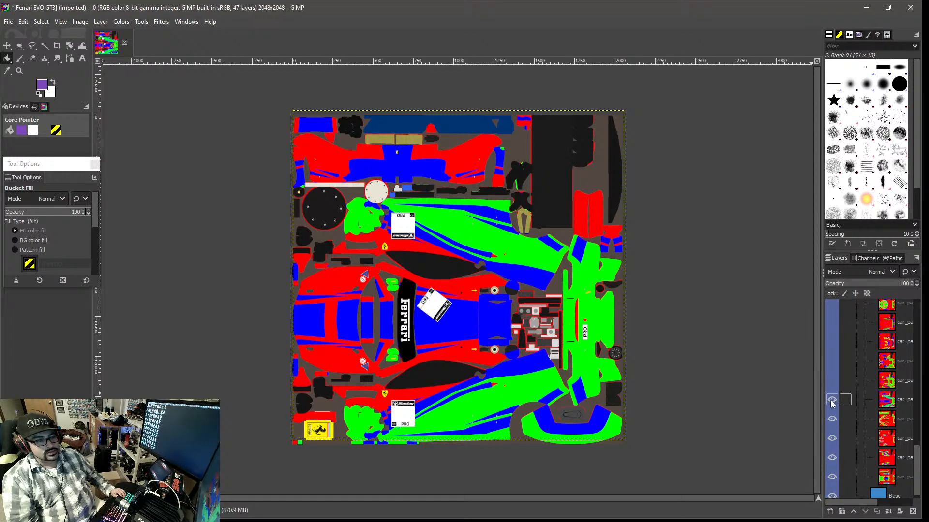
left_click(832, 420)
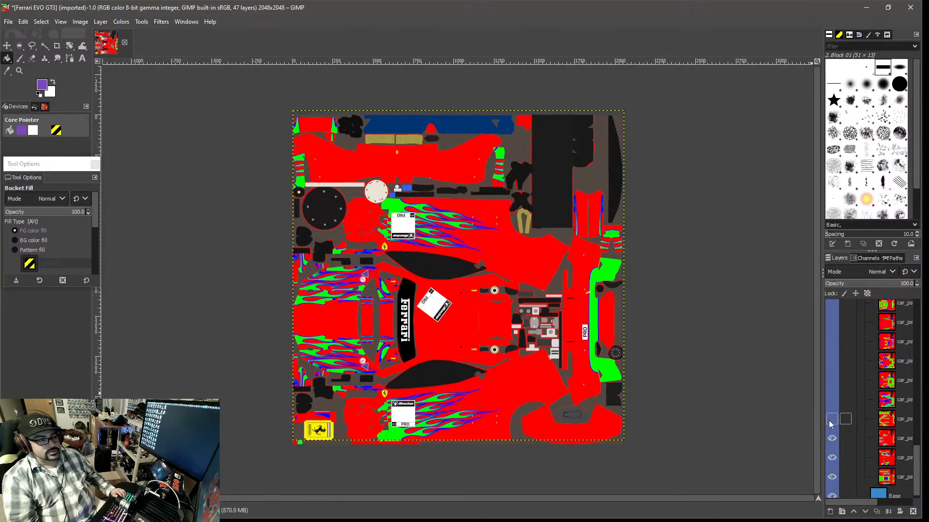
left_click(832, 438)
left_click(832, 458)
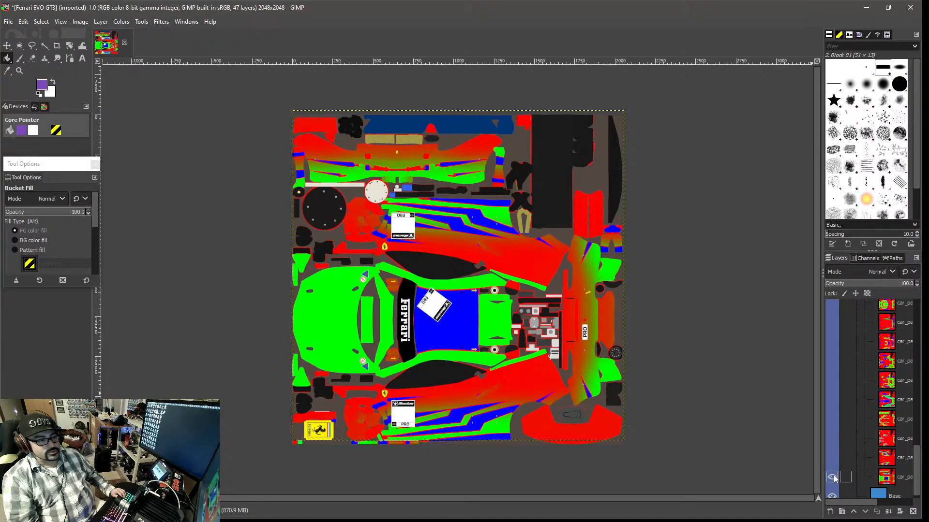
left_click(833, 478)
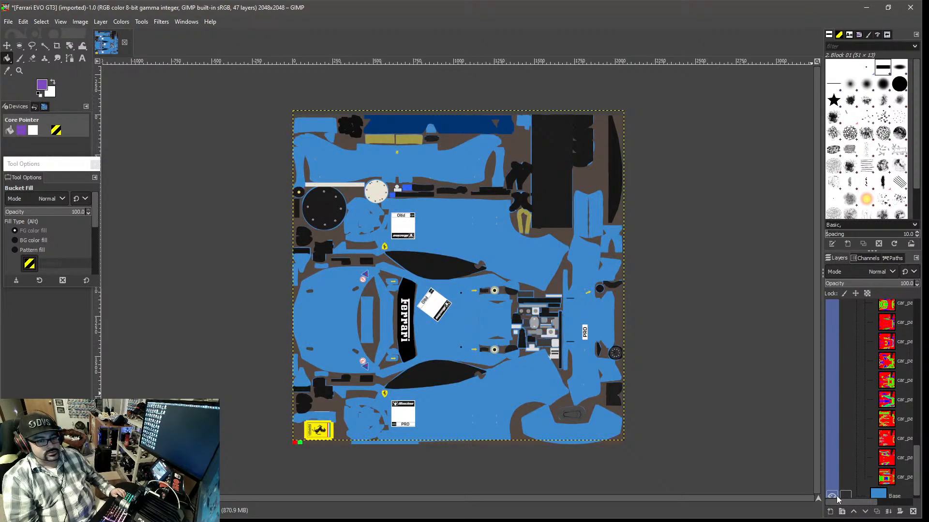
- Show only the fifth pattern layer from the end of the Car Patterns group and hide the Base layer
mouse_move(842, 504)
left_mouse_down()
mouse_move(856, 504)
mouse_move(843, 504)
left_mouse_up()
left_click(832, 400)
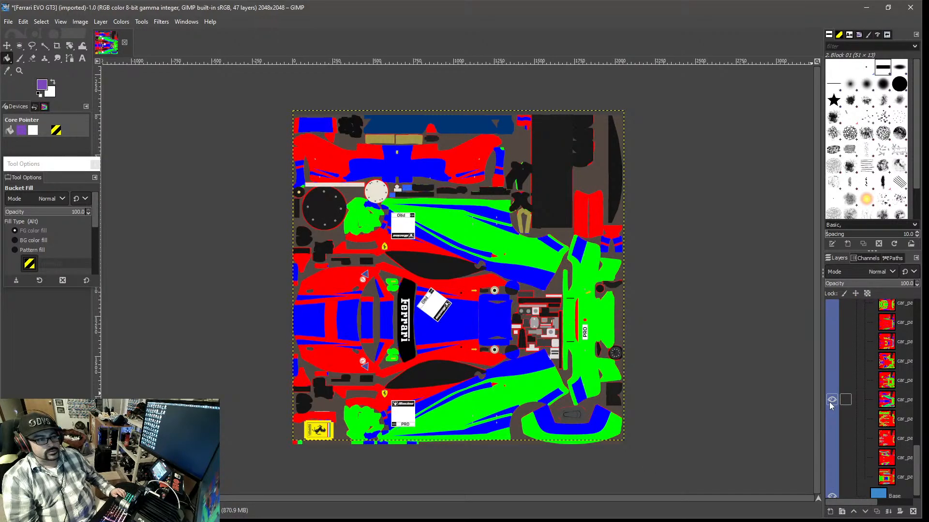
scroll(832, 459, "down", 1)
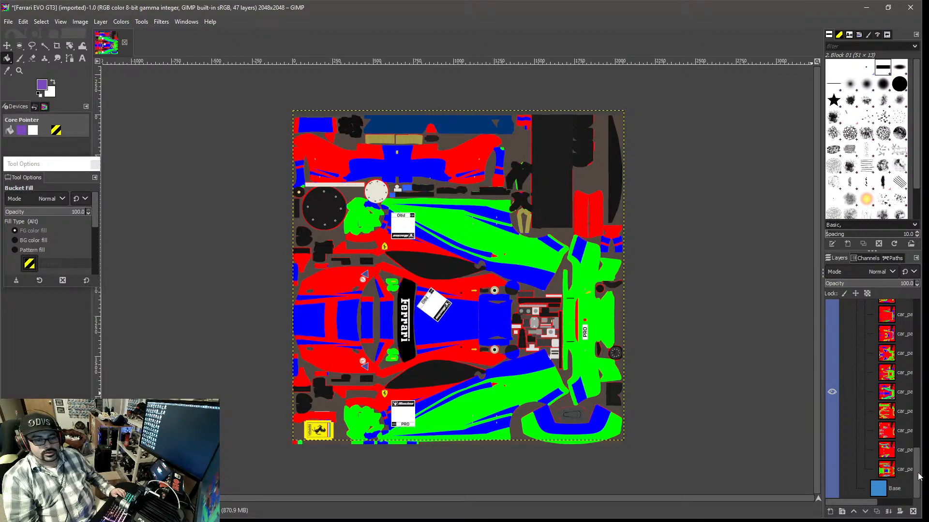
scroll(920, 471, "up", 1)
scroll(919, 471, "up", 2)
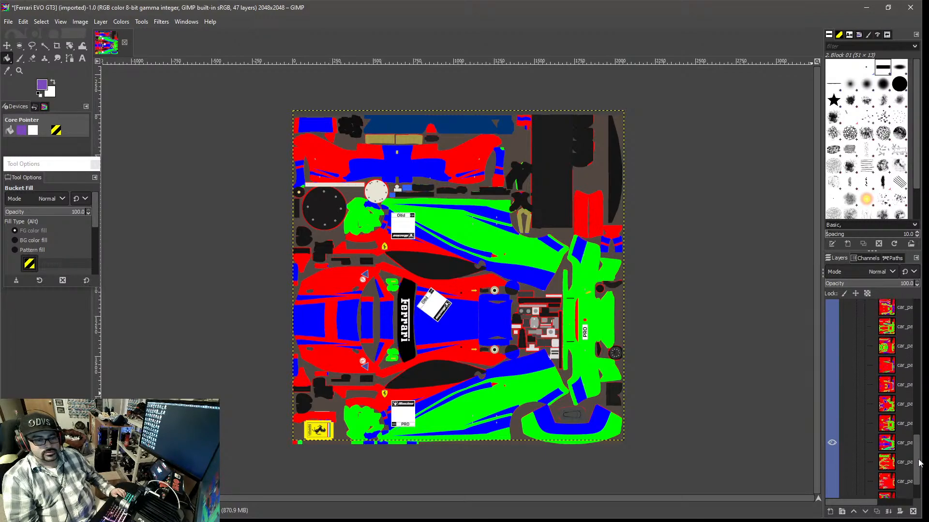
left_click(832, 449)
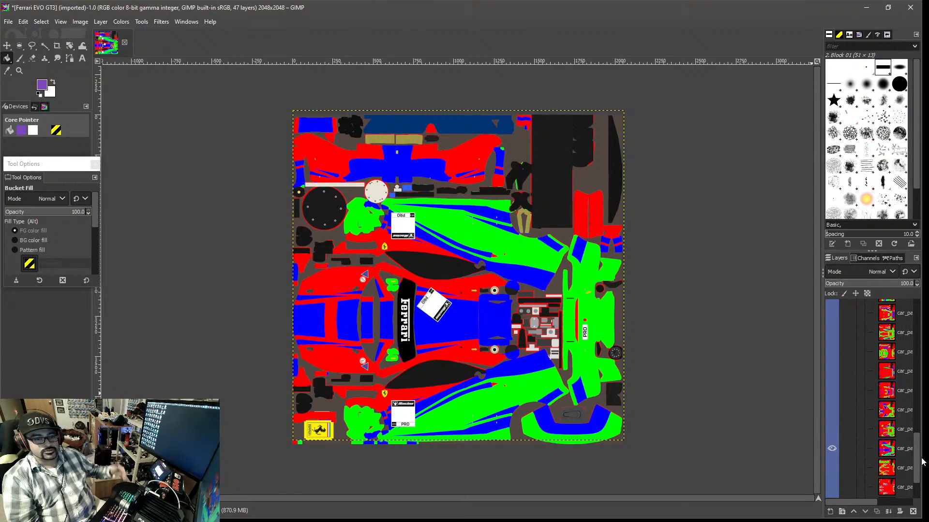
- Hide all layers above the Car Patterns group inside Paintable Area, from Pitboard up to the car decals
mouse_move(919, 466)
left_mouse_down()
mouse_move(916, 382)
mouse_move(912, 482)
mouse_move(916, 362)
left_mouse_up()
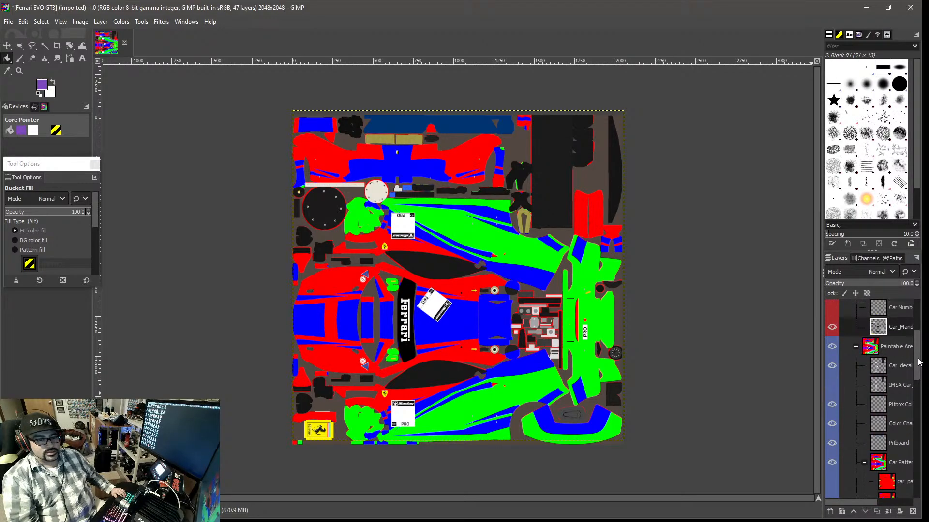
left_click(832, 444)
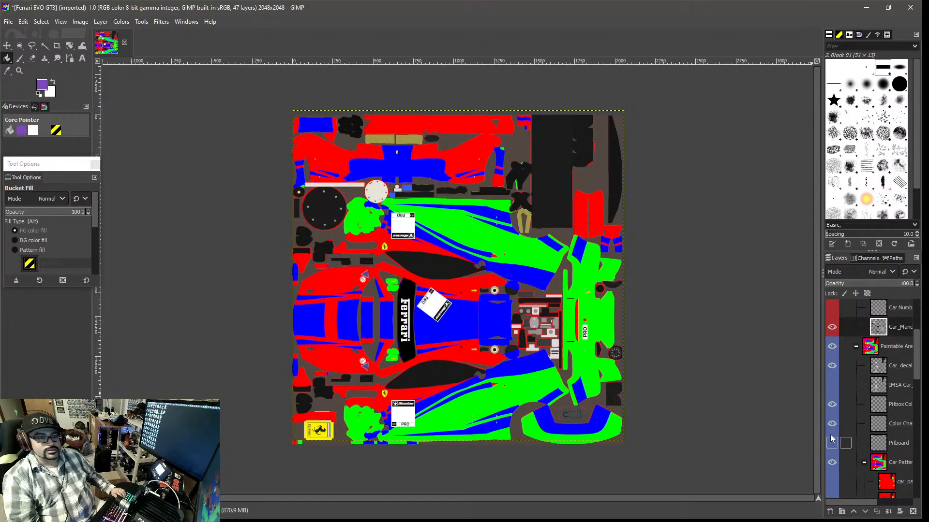
left_click(832, 424)
left_click(832, 405)
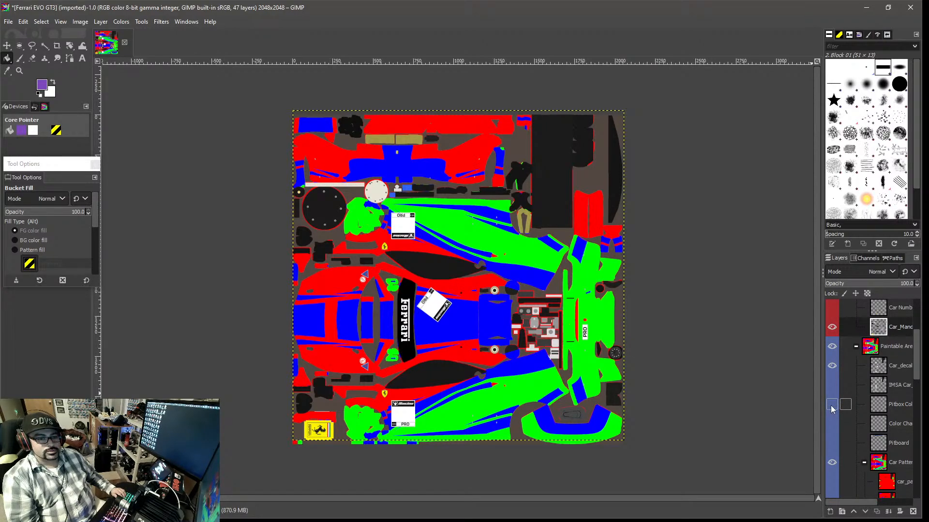
left_click(832, 385)
left_click(832, 366)
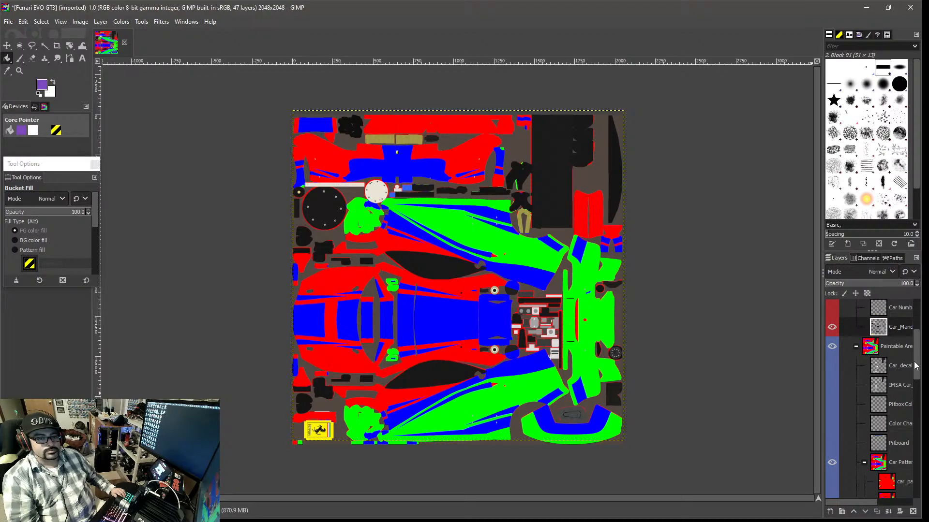
- Hide the mandatory car layer, the Mask layer and the whole Turn Off Before group
left_click_drag(916, 365, 922, 330)
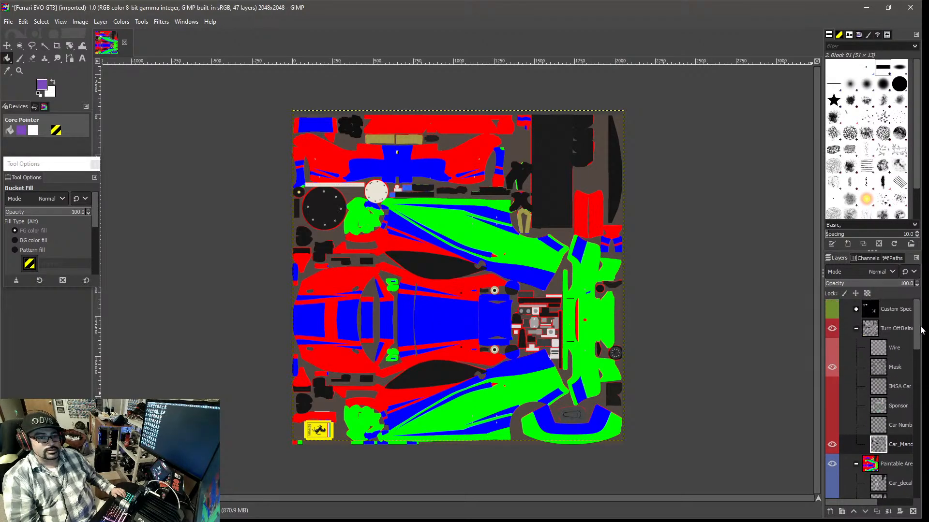
left_click(832, 445)
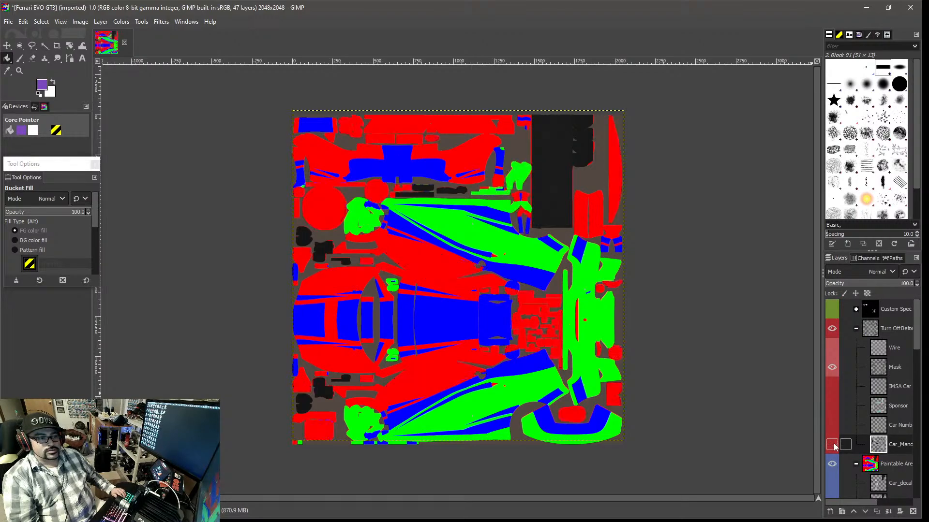
left_click(831, 367)
left_click(831, 328)
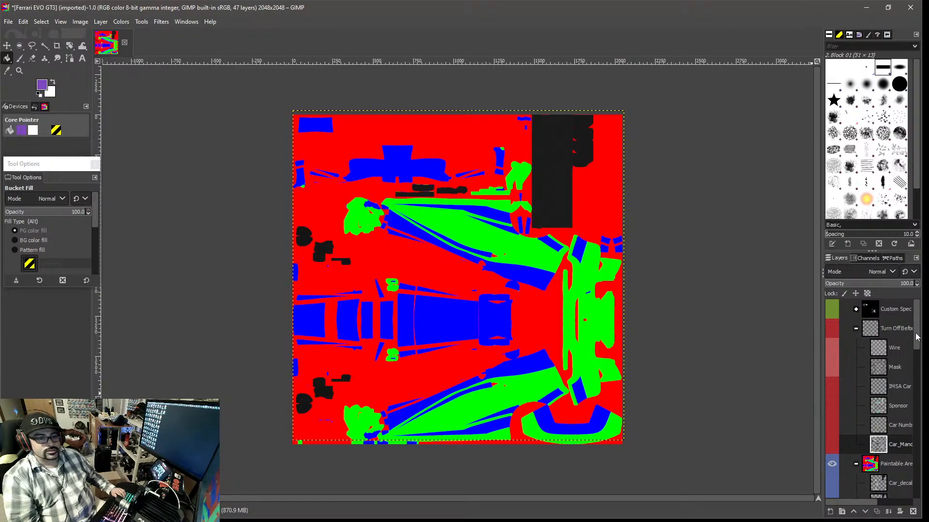
- Inspect the Paintable Area and Car Patterns groups by switching each one's visibility off and on, and review the pattern layers down to Base
left_click_drag(917, 341, 920, 379)
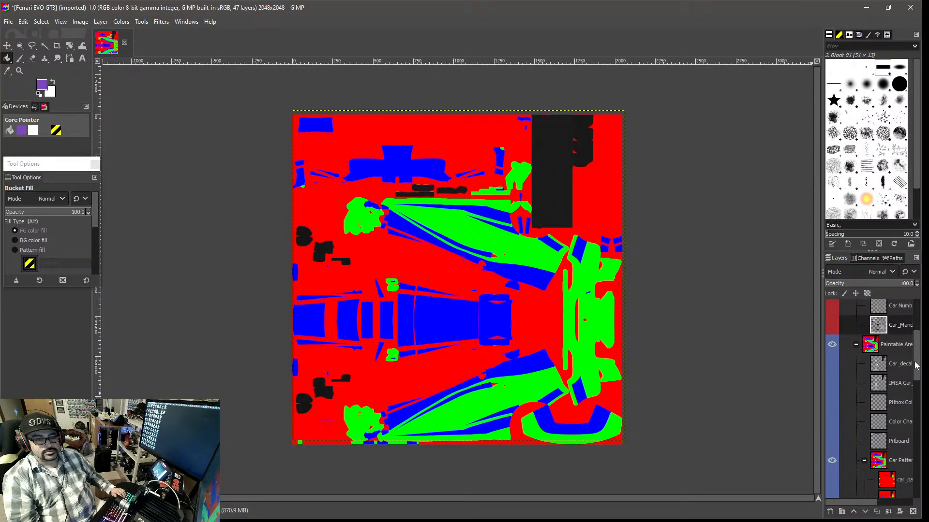
left_click(832, 345)
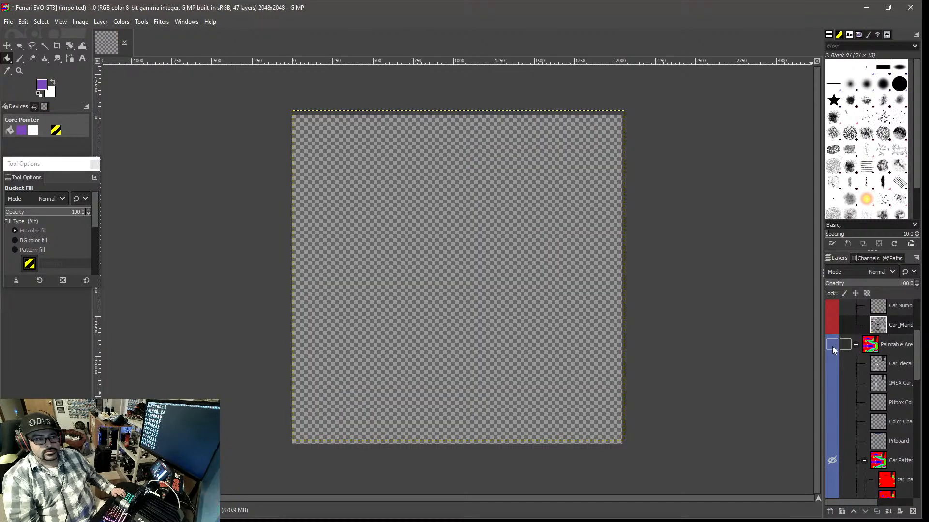
left_click(832, 345)
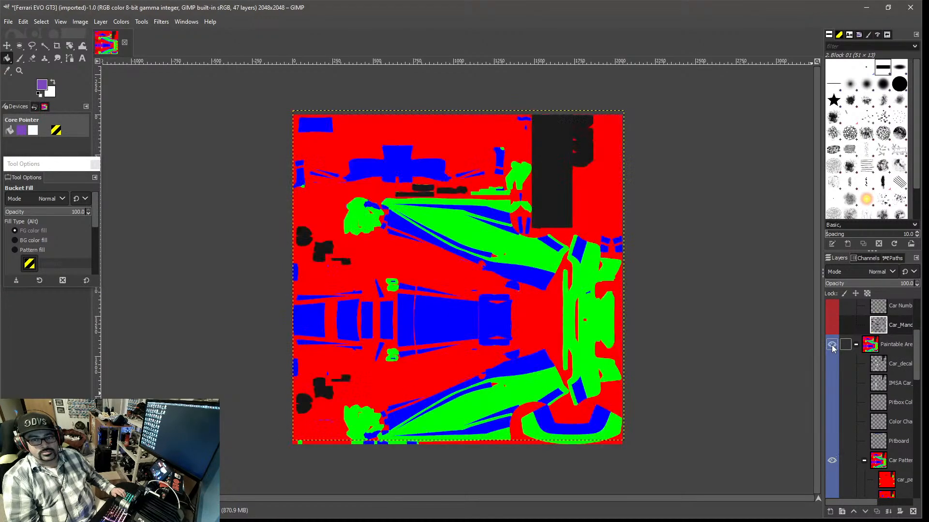
scroll(919, 362, "down", 1)
scroll(919, 363, "down", 2)
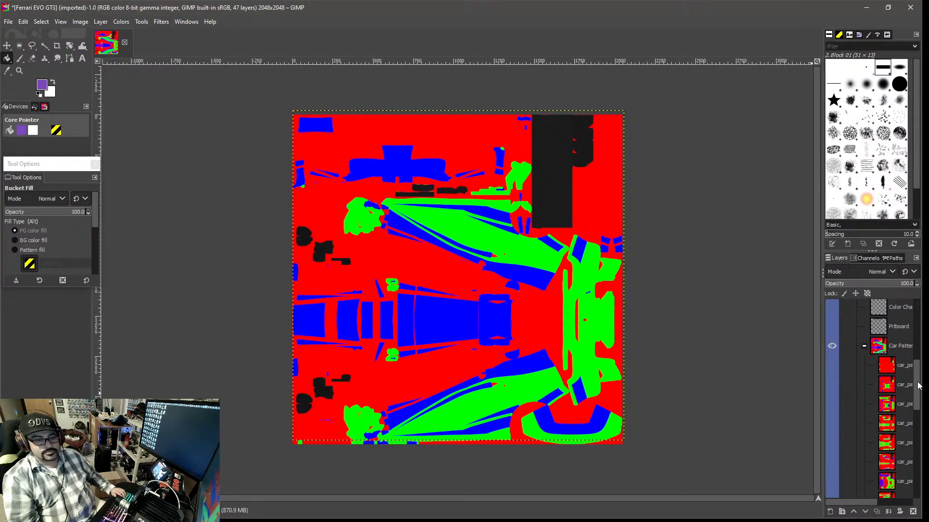
left_click(832, 347)
left_click(832, 347)
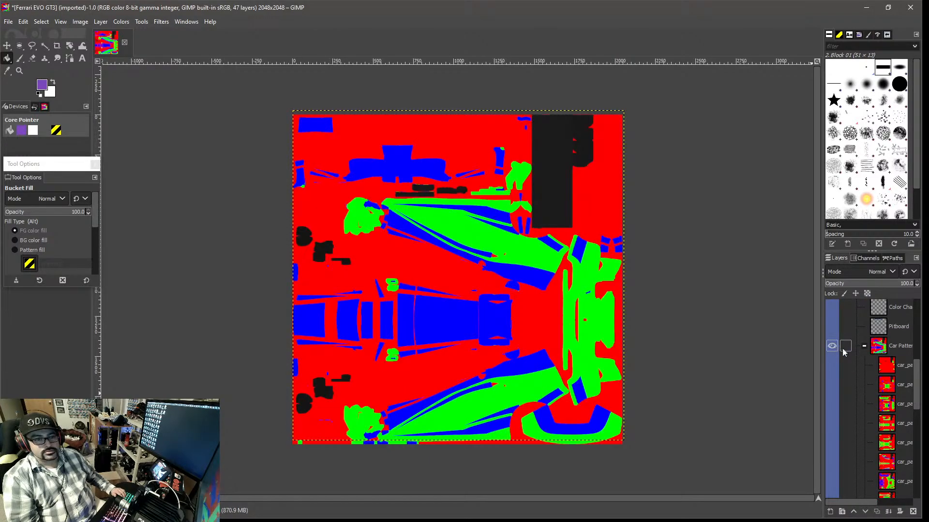
scroll(922, 425, "down", 5)
scroll(921, 426, "down", 3)
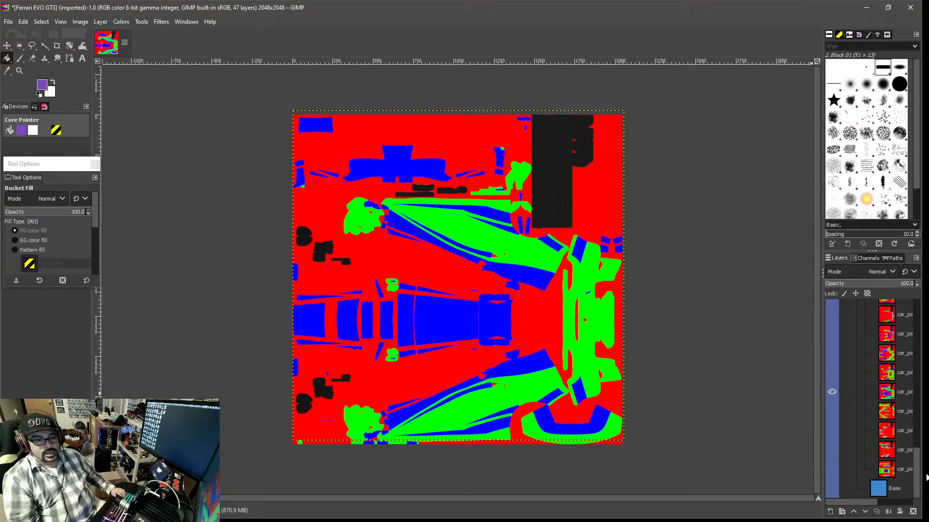
- Add a transparent 2048 x 2048 px layer named blue directly above car_pattern_019.tga
left_click(832, 392)
scroll(861, 503, "right", 3)
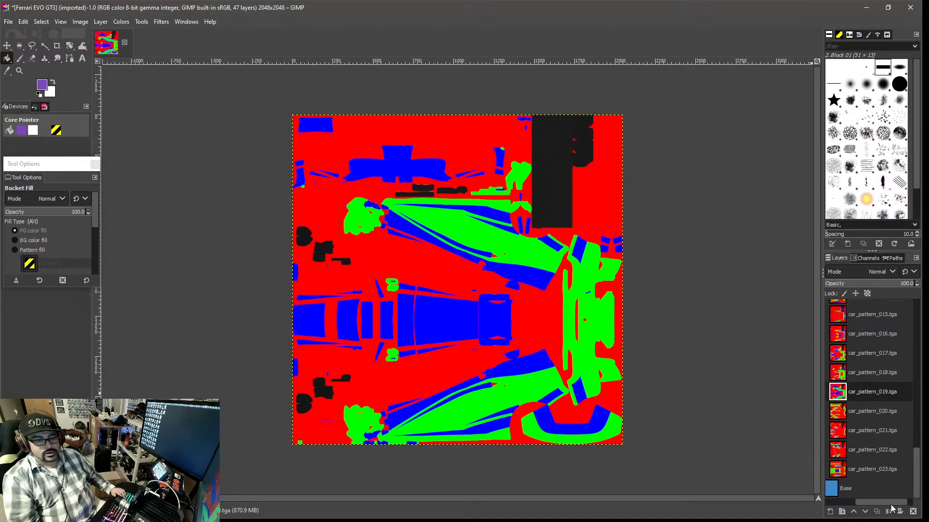
scroll(861, 503, "left", 3)
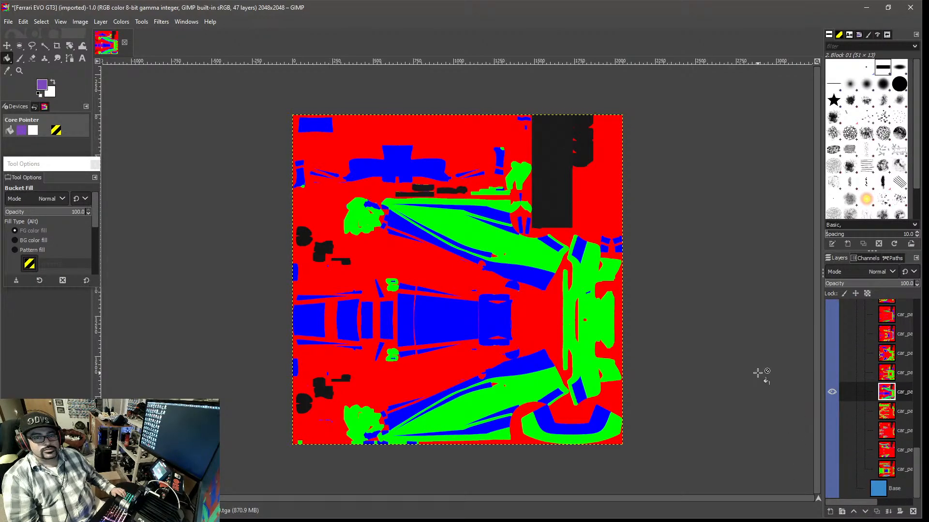
right_click(885, 395)
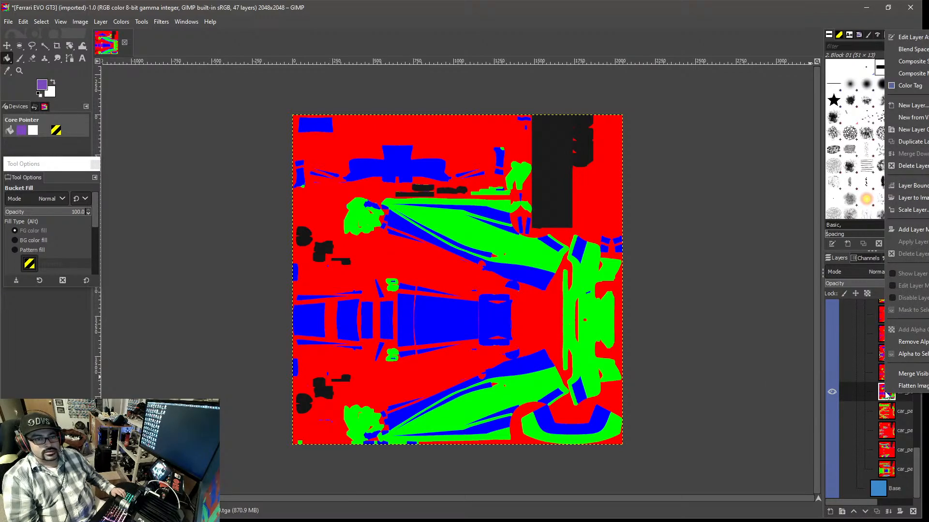
left_click(900, 106)
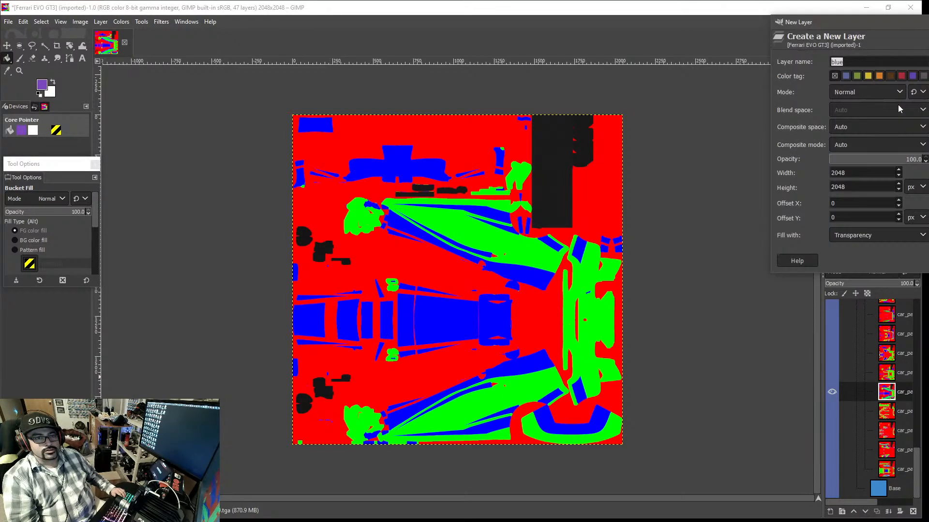
left_click_drag(857, 24, 722, 124)
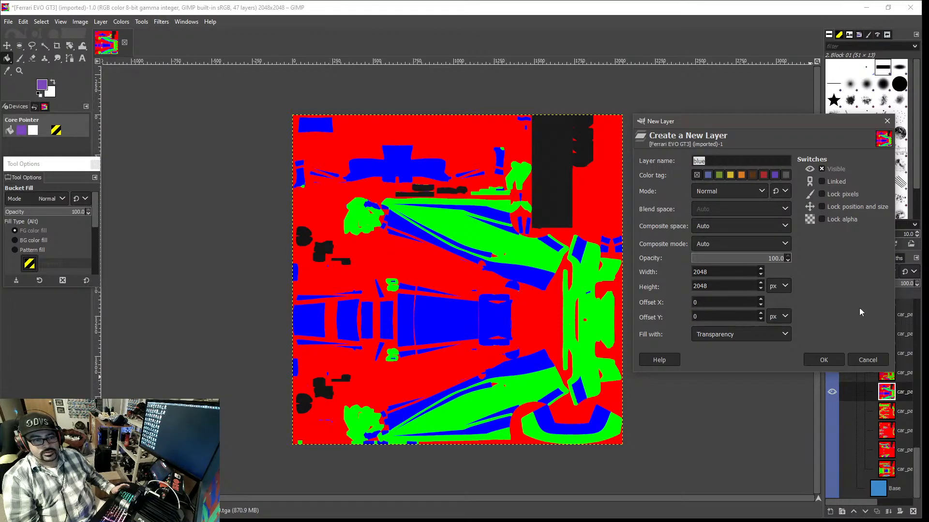
left_click(824, 360)
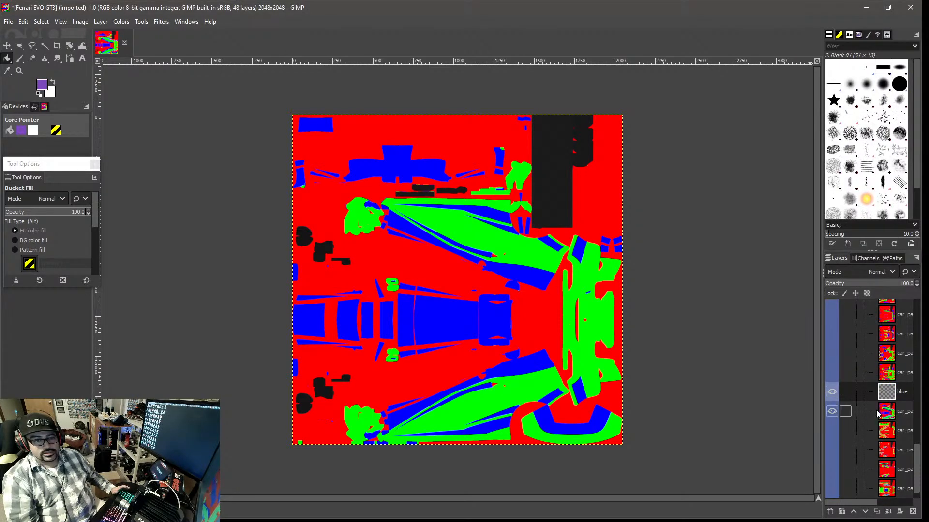
- Add a transparent 2048 x 2048 px layer named green between the blue layer and car_pattern_019.tga
left_click(888, 413)
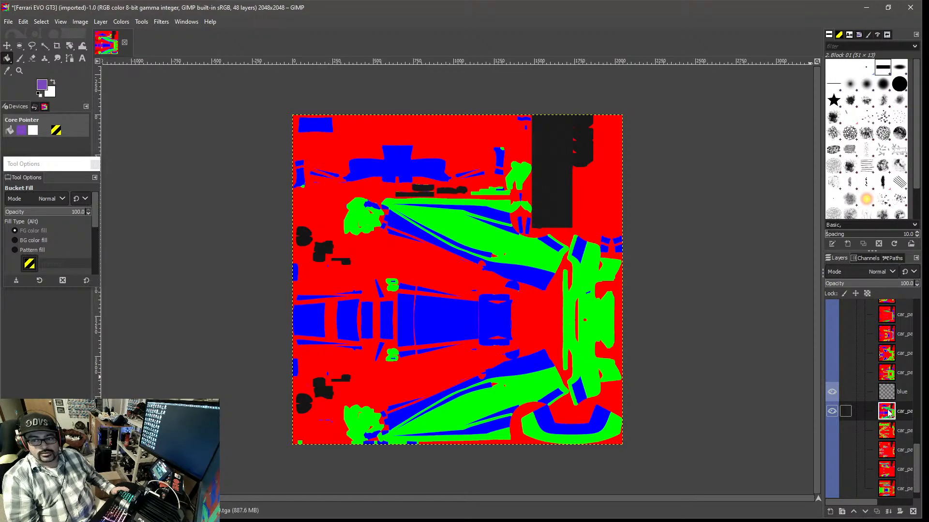
left_click(888, 393)
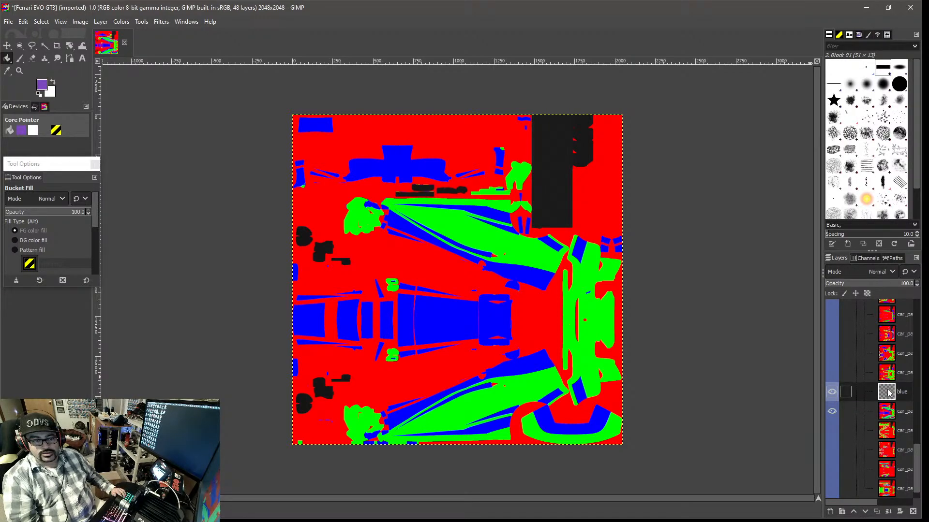
left_click(887, 412)
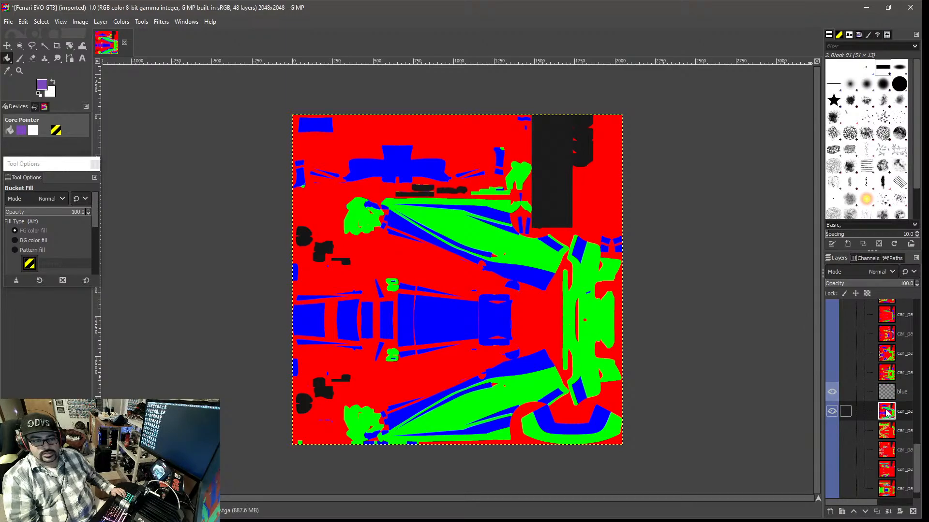
right_click(887, 414)
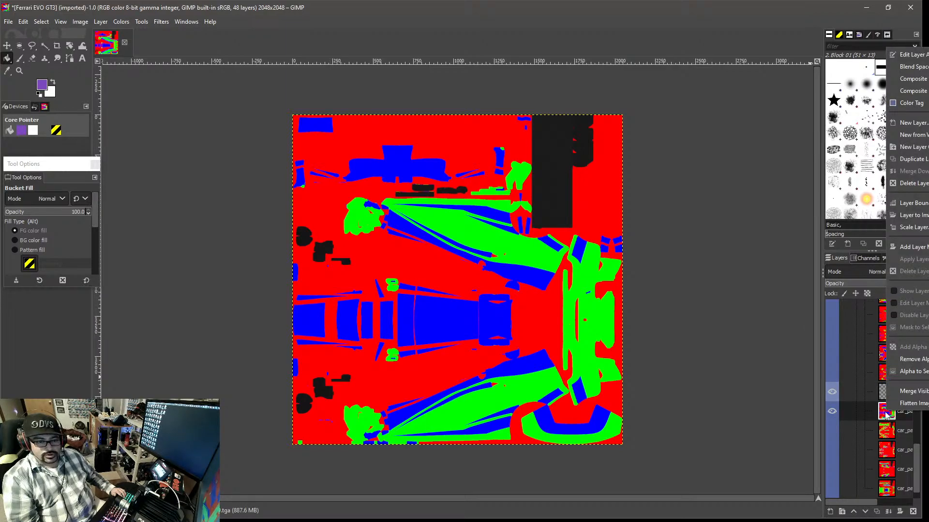
left_click(895, 122)
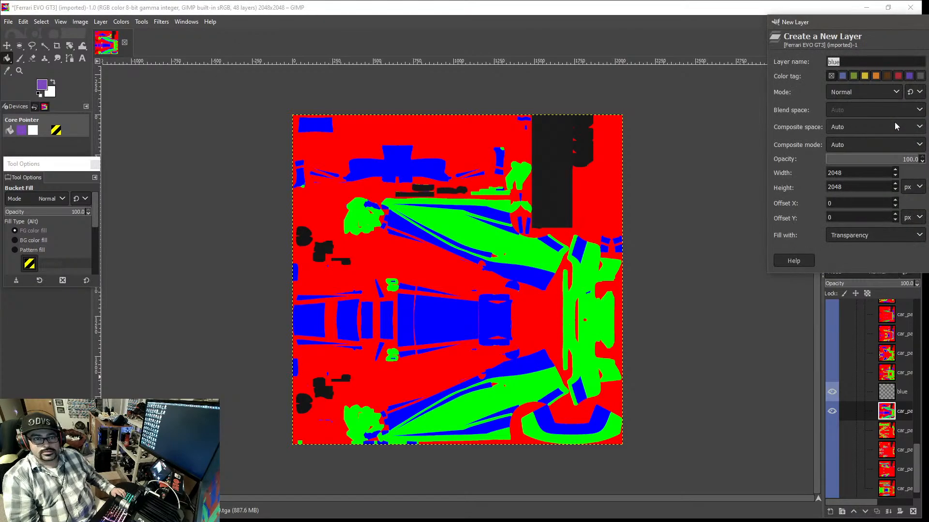
type("green")
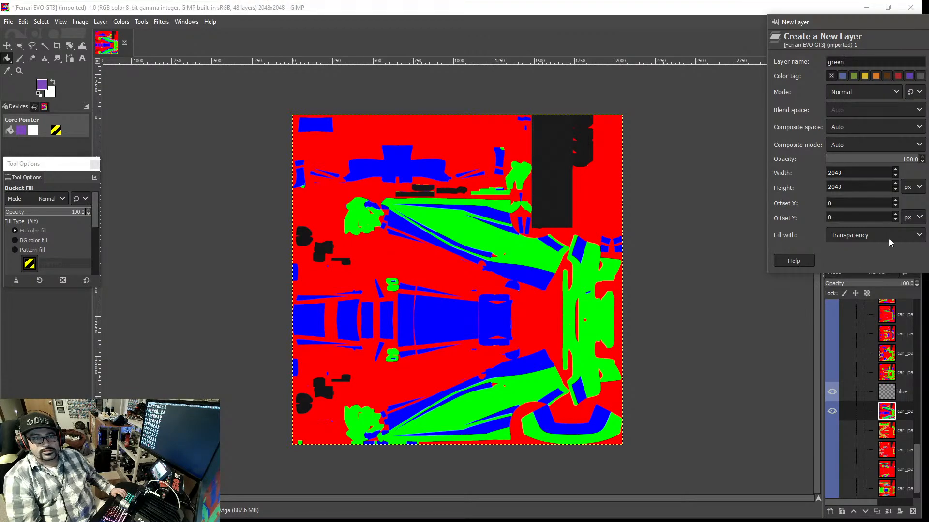
left_click_drag(855, 24, 720, 62)
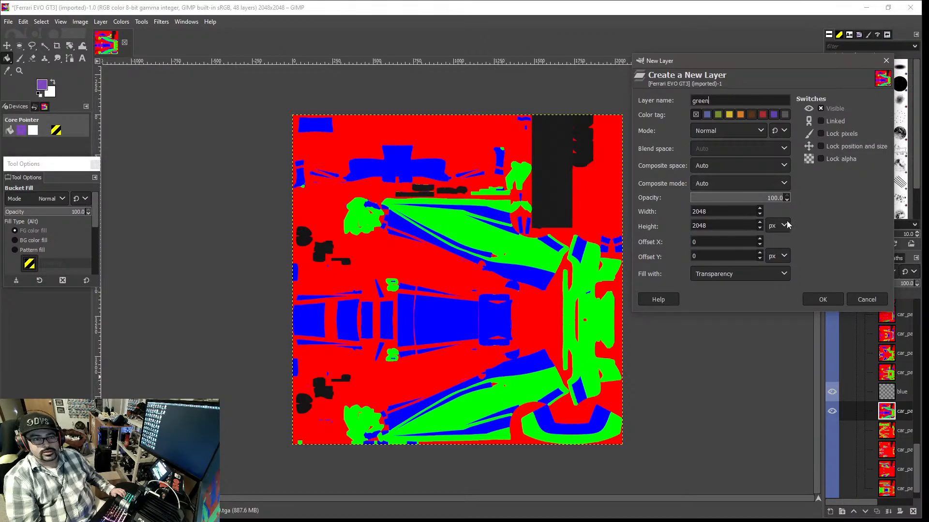
left_click(823, 300)
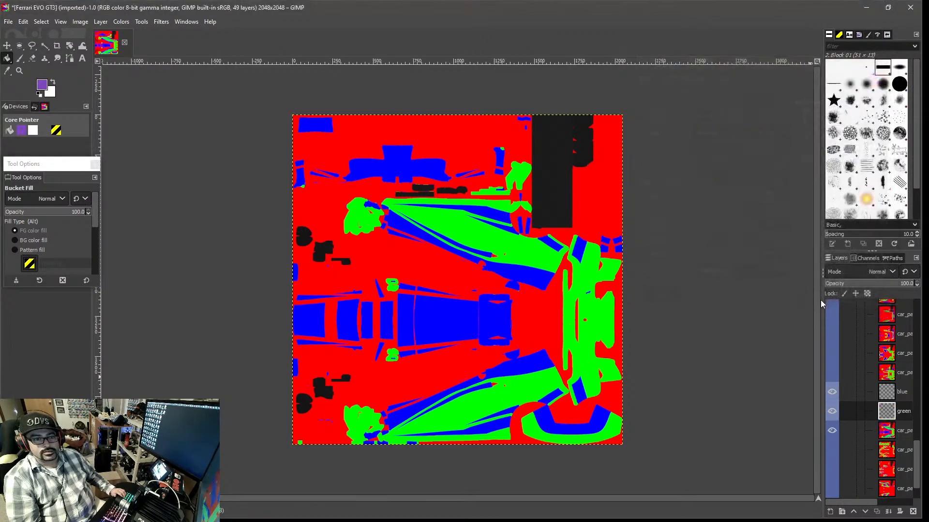
- Add a transparent 2048 x 2048 px layer named red between the green layer and car_pattern_019.tga
left_click(886, 435)
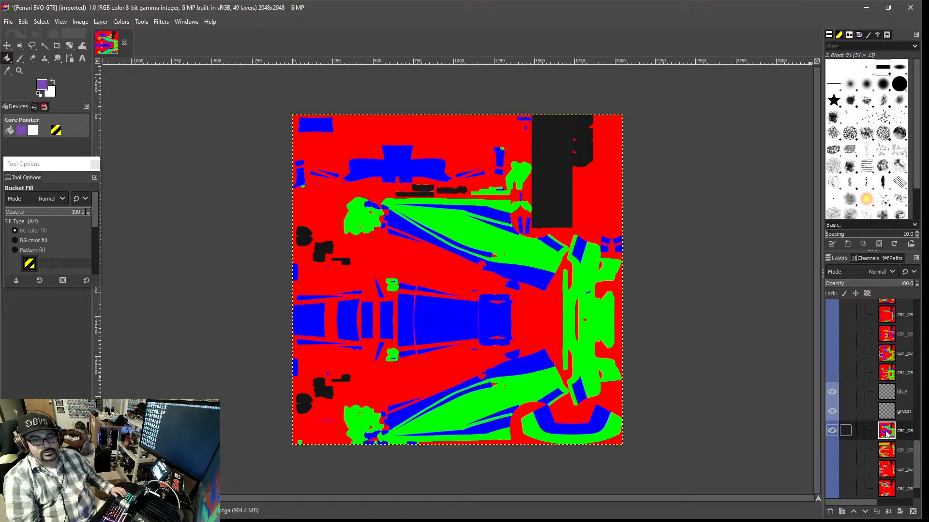
right_click(886, 434)
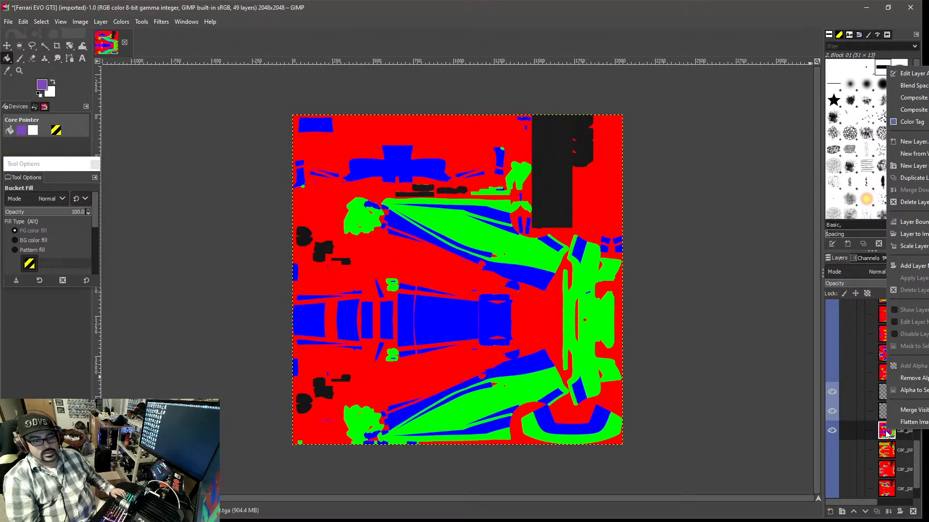
left_click(897, 143)
type("red")
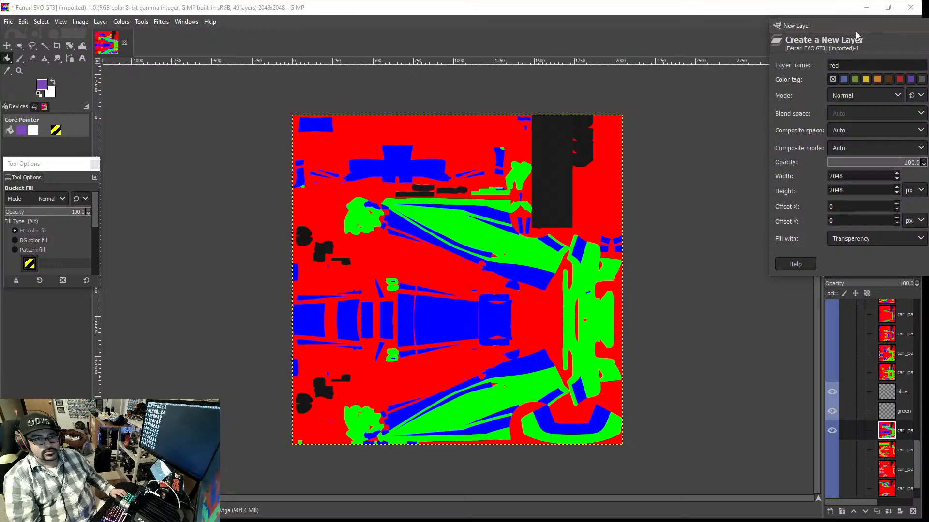
left_click_drag(854, 30, 711, 61)
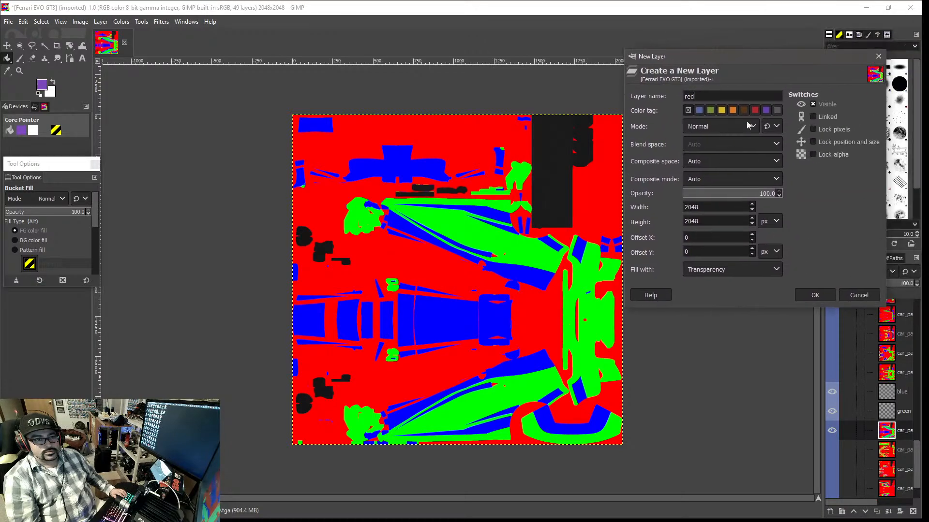
left_click(818, 296)
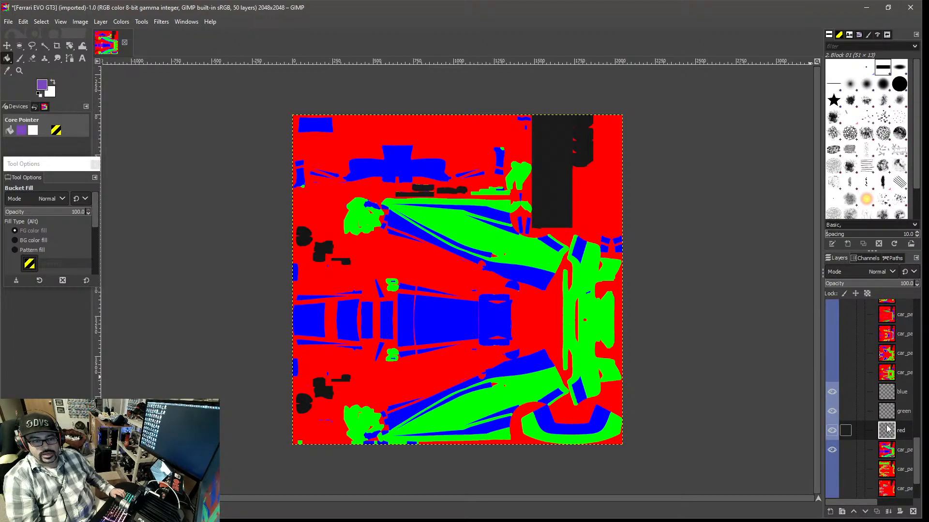
- Copy the Blue, Green and Red channels of car_pattern_019.tga as separate channels, and reactivate the three original color channels
left_click_drag(861, 503, 870, 500)
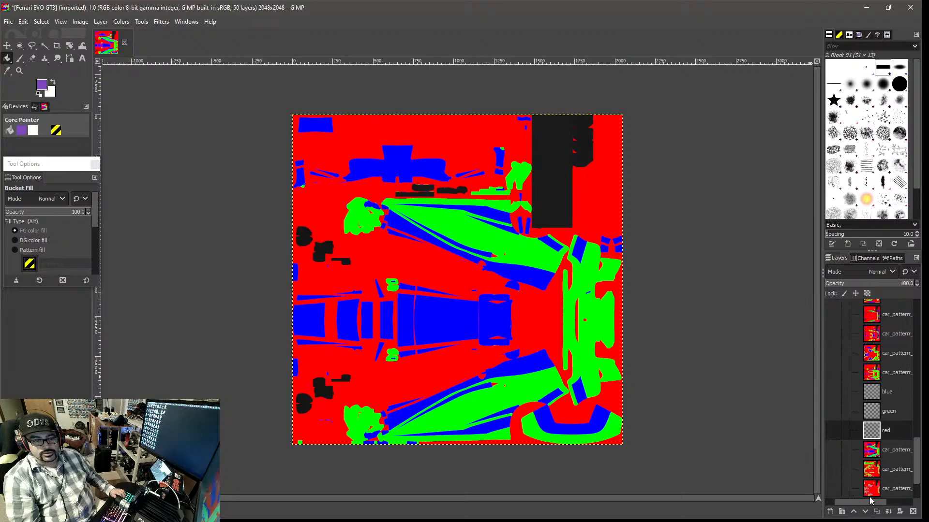
right_click(872, 433)
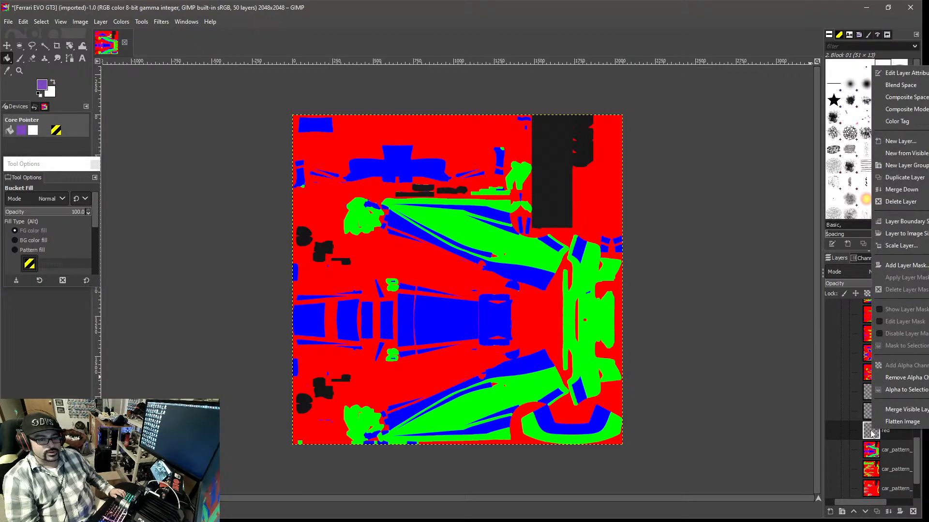
left_click(871, 451)
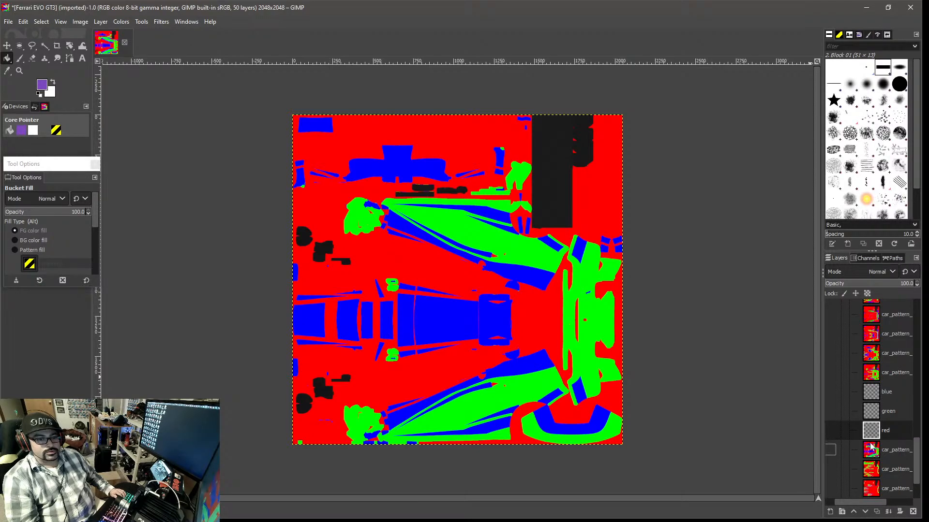
left_click(871, 451)
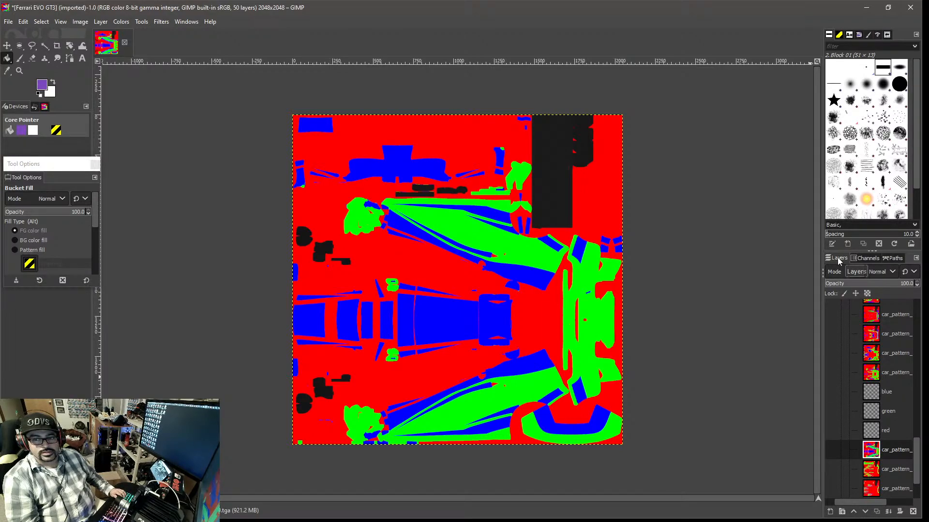
left_click(863, 258)
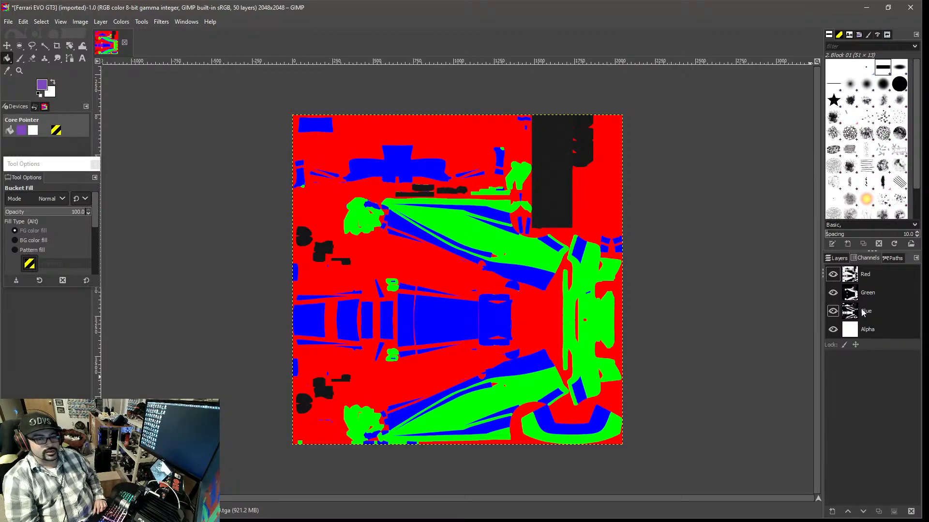
left_click_drag(862, 315, 861, 377)
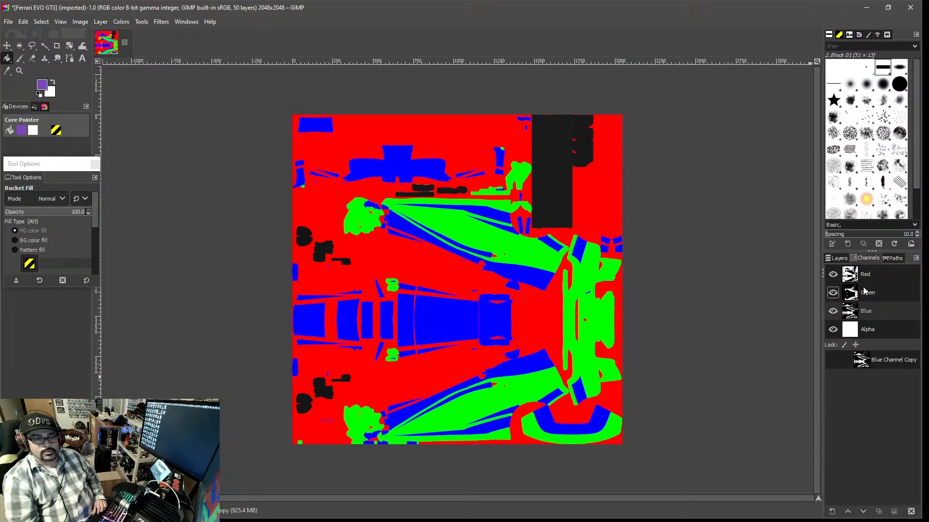
left_click_drag(863, 292, 863, 385)
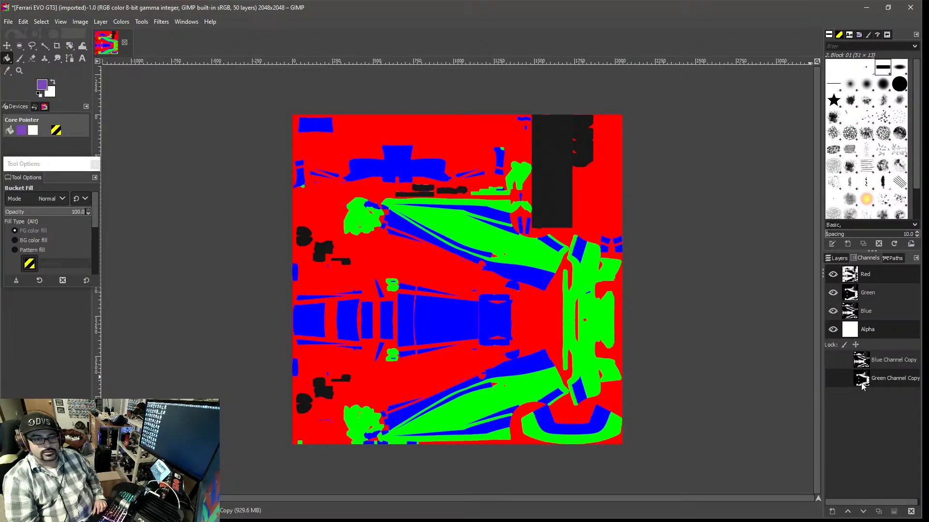
left_click_drag(865, 276, 870, 406)
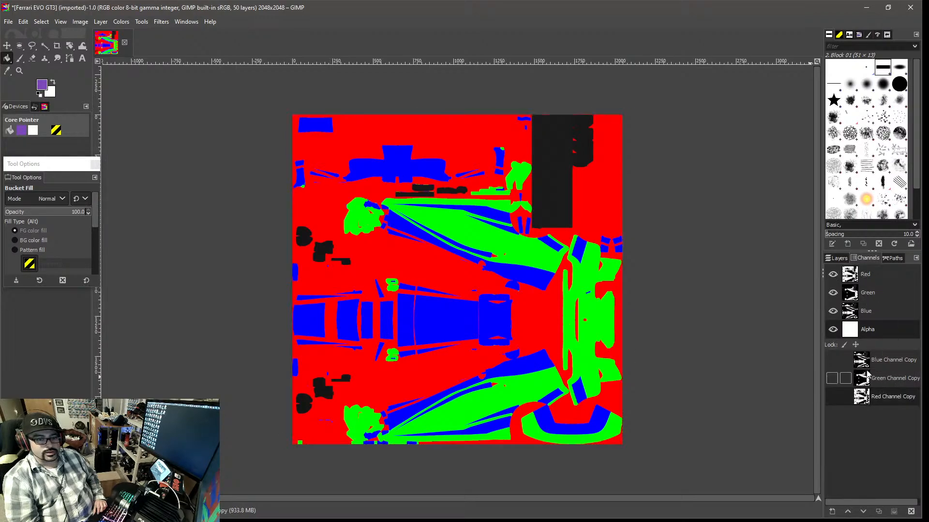
left_click(870, 310)
left_click(875, 293)
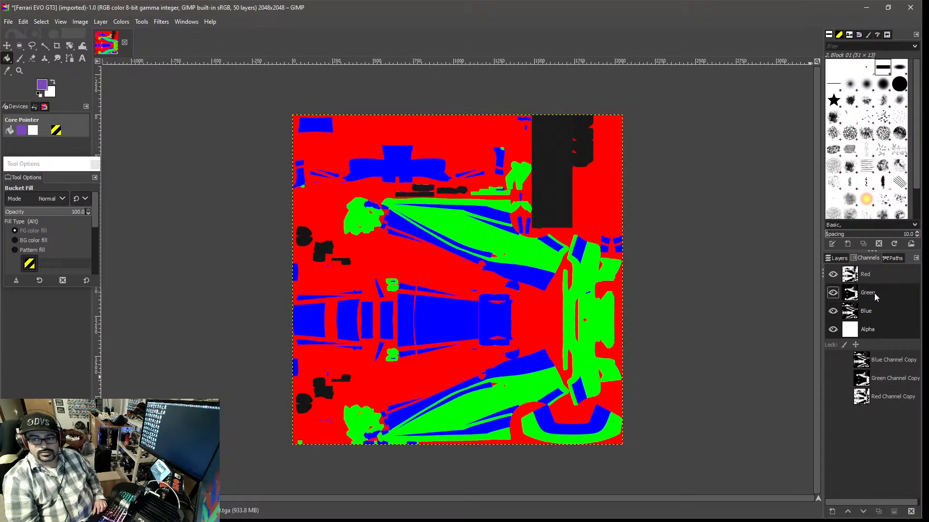
left_click(879, 274)
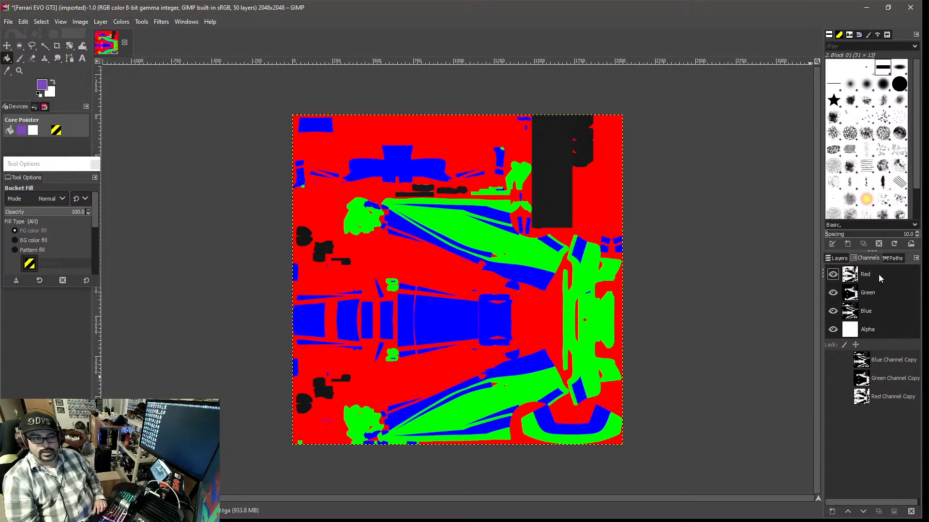
- Add a layer mask to the red layer, initialized from the Red Channel Copy
left_click(839, 260)
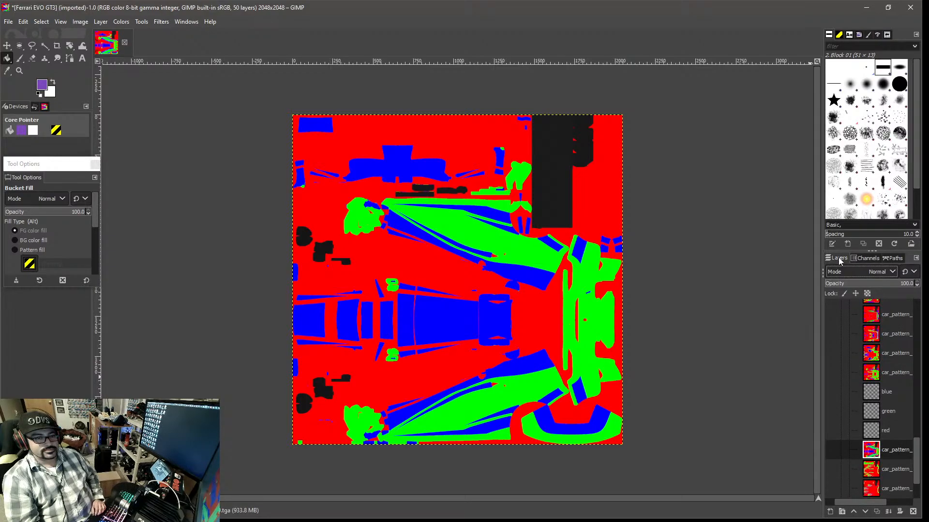
left_click(874, 435)
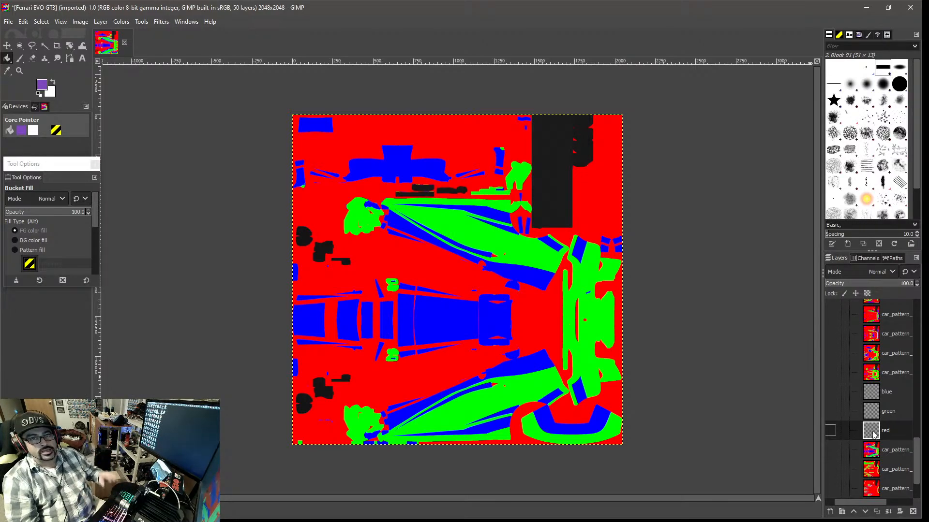
right_click(873, 435)
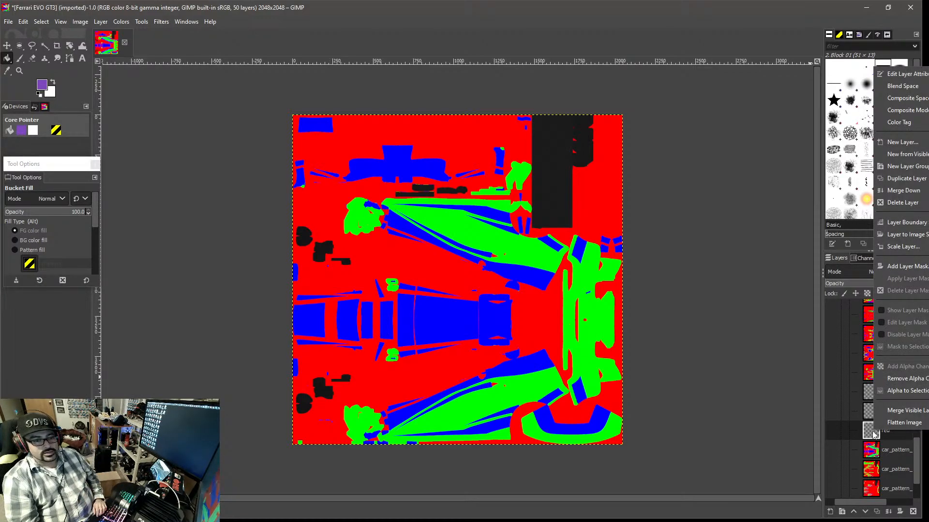
left_click(893, 268)
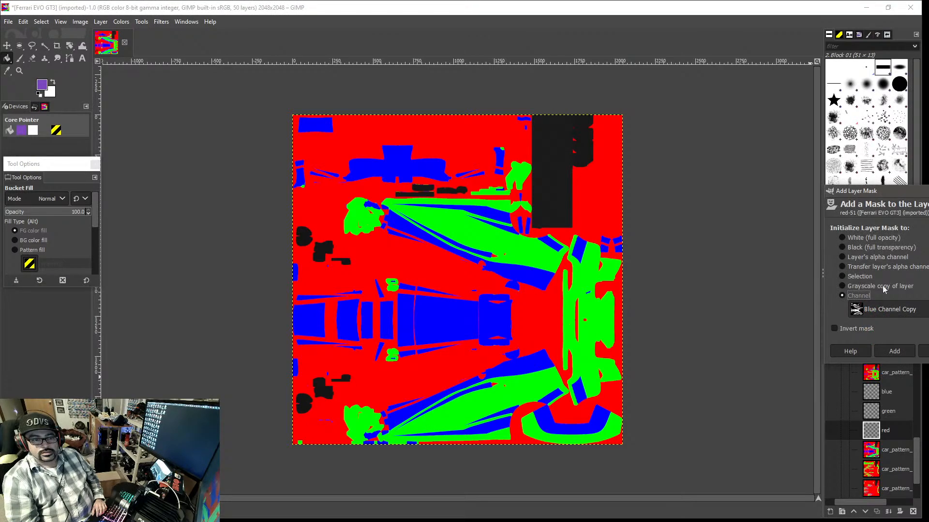
left_click_drag(883, 191, 754, 203)
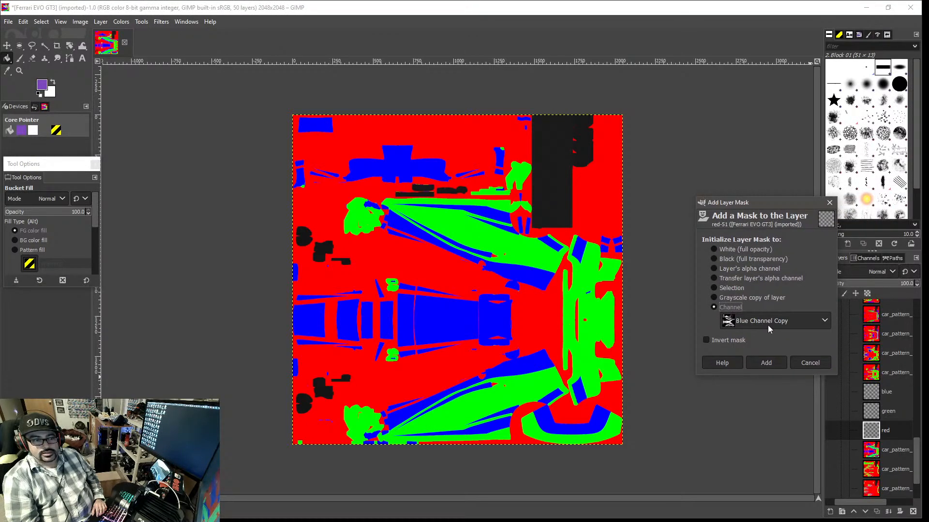
left_click(825, 327)
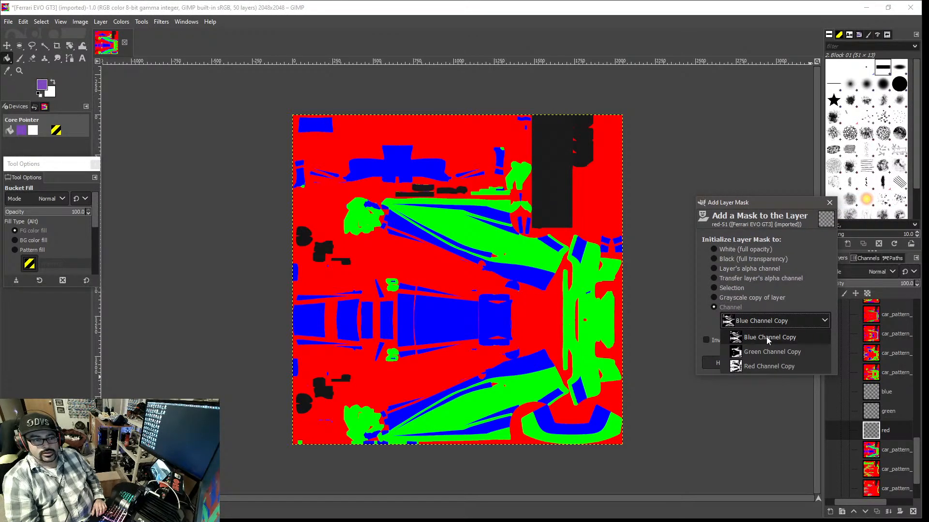
left_click(762, 368)
left_click(764, 363)
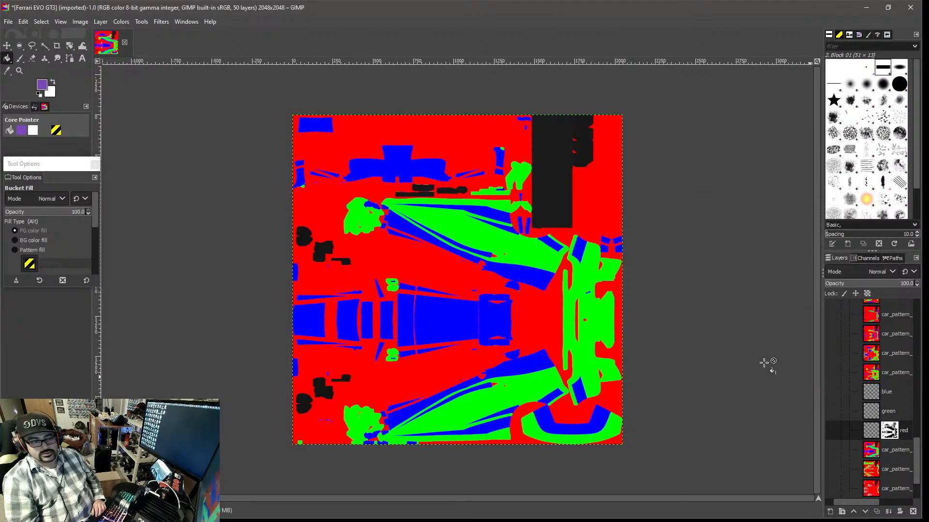
- Add a layer mask to the green layer, initialized from the Green Channel Copy
left_click(871, 412)
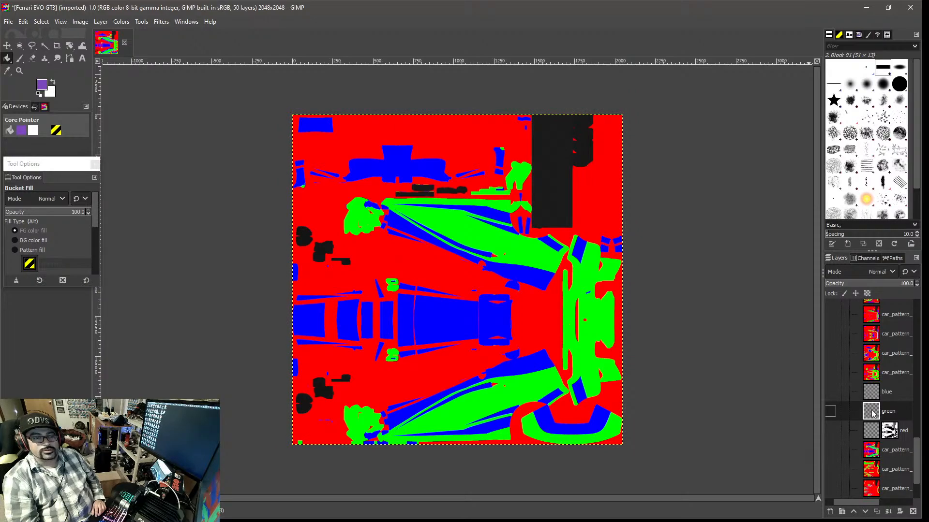
right_click(873, 412)
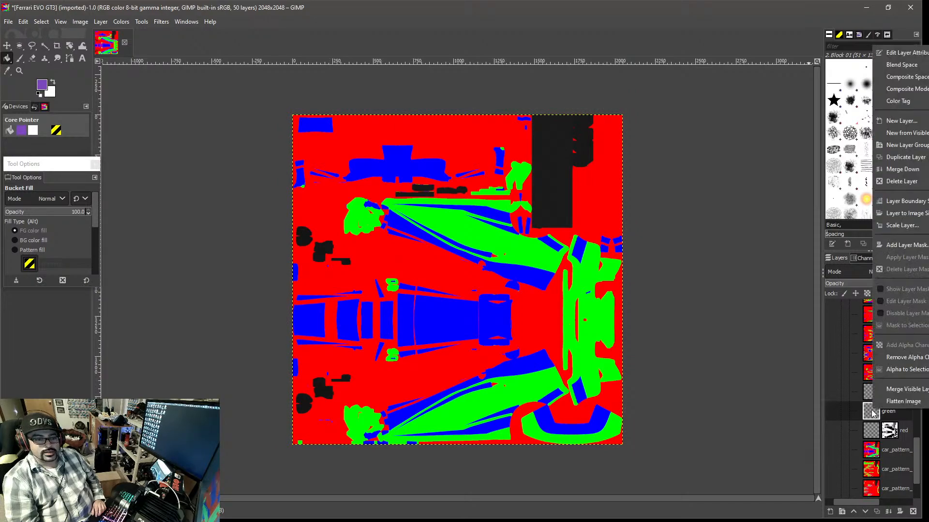
left_click(883, 244)
left_click(872, 285)
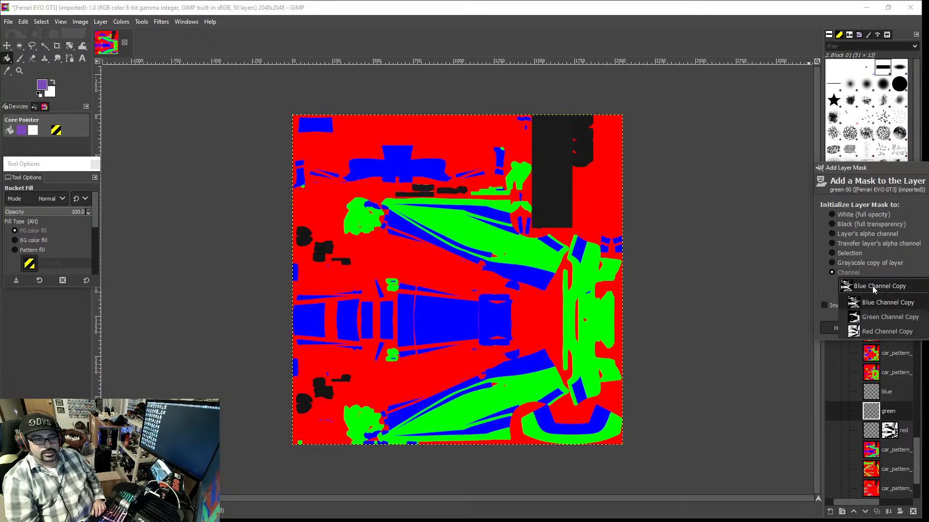
left_click(872, 318)
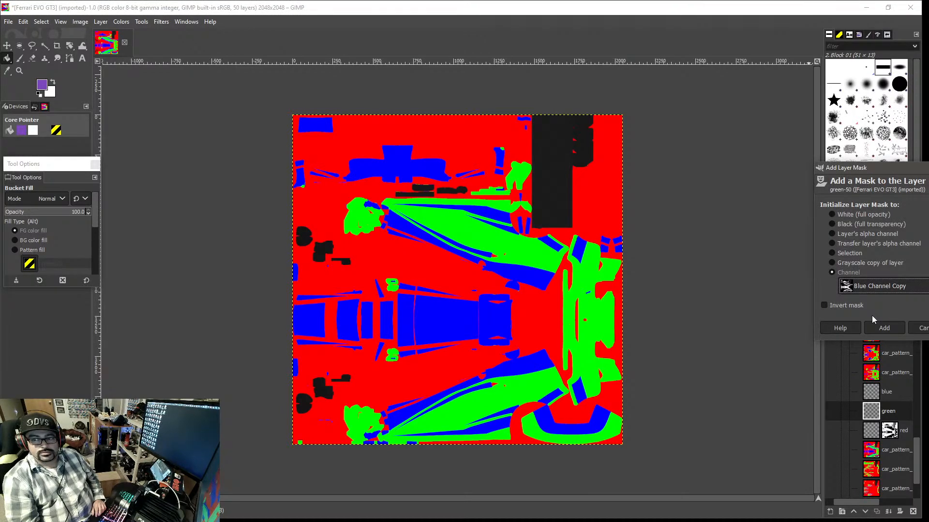
left_click(888, 330)
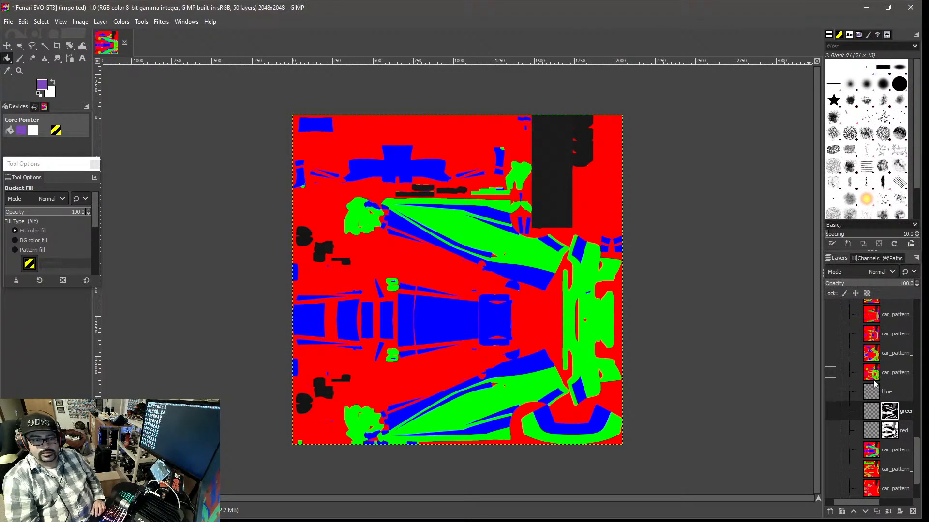
- Add a layer mask to the blue layer, initialized from the Blue Channel Copy, and make the red layer's content active
left_click(873, 398)
right_click(871, 396)
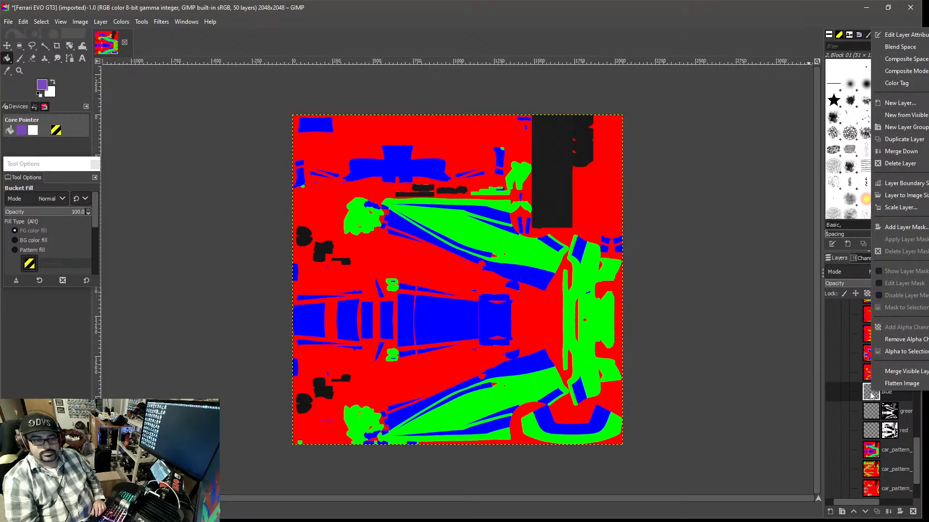
left_click(884, 227)
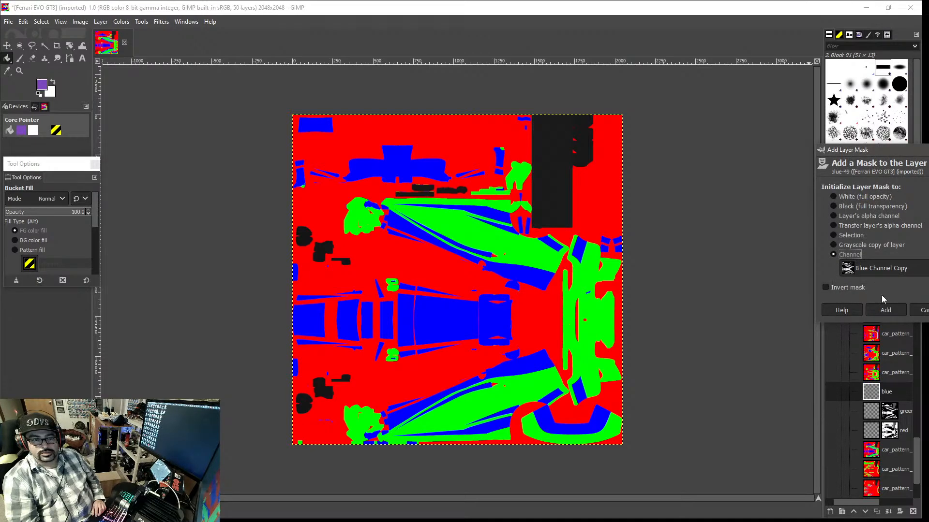
left_click(886, 311)
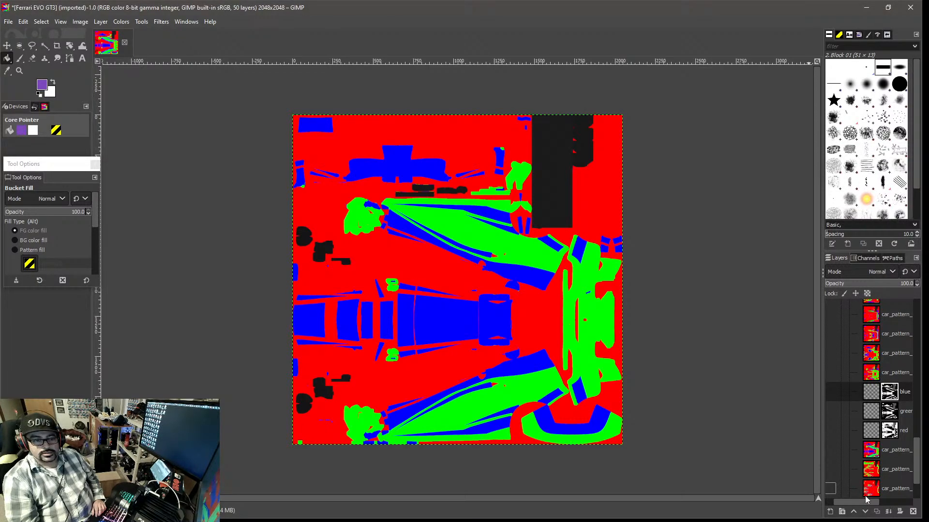
mouse_move(863, 503)
left_mouse_down()
mouse_move(851, 504)
mouse_move(871, 502)
left_mouse_up()
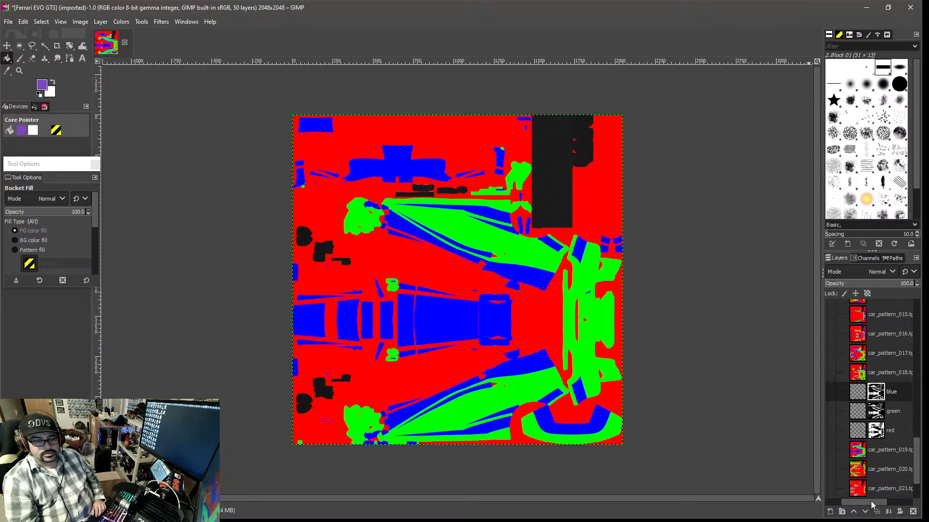
left_click(857, 427)
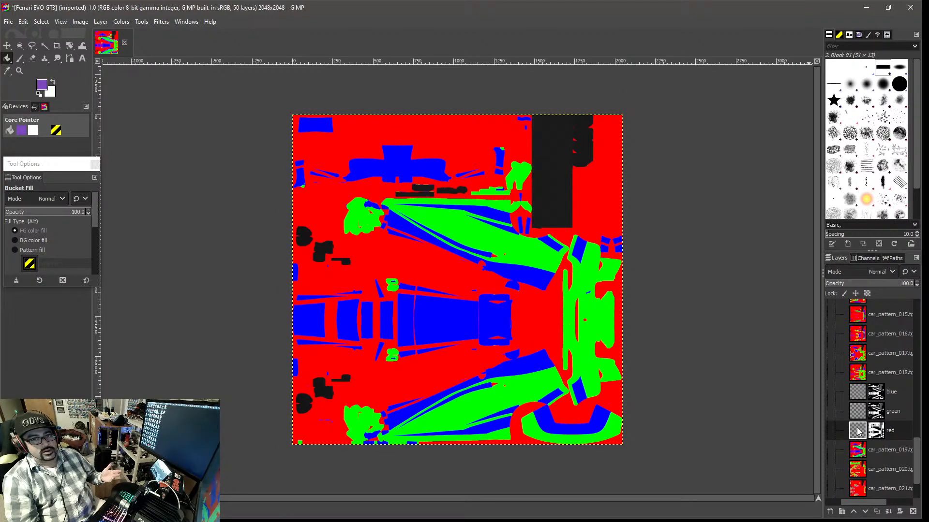
left_click(857, 428)
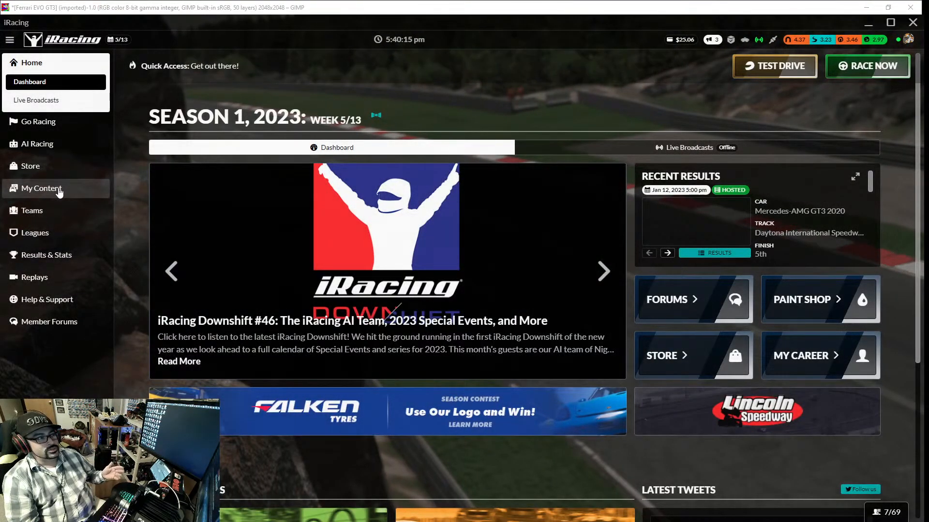
- Switch to iRacing and examine the livery on the ARCA Menards Chevrolet Impala's 3D model from both sides, the front and close up
left_click(60, 192)
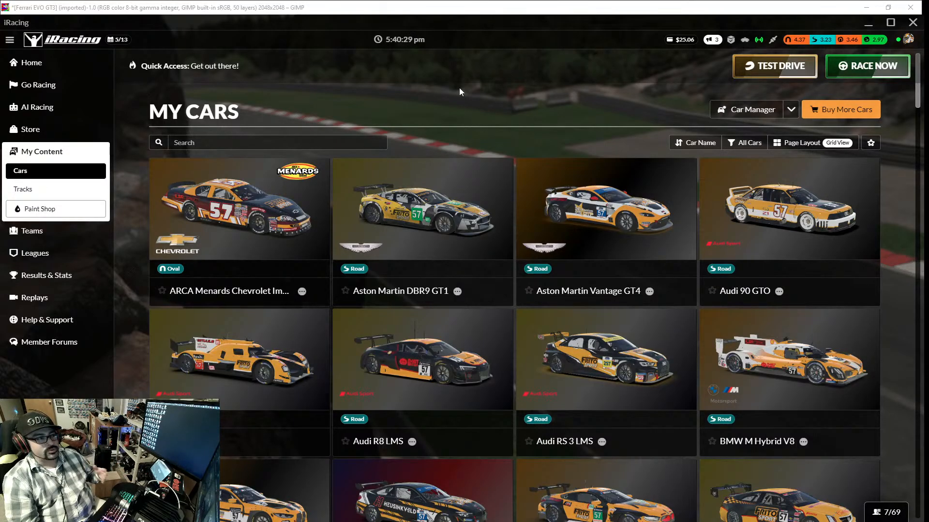
left_click(252, 220)
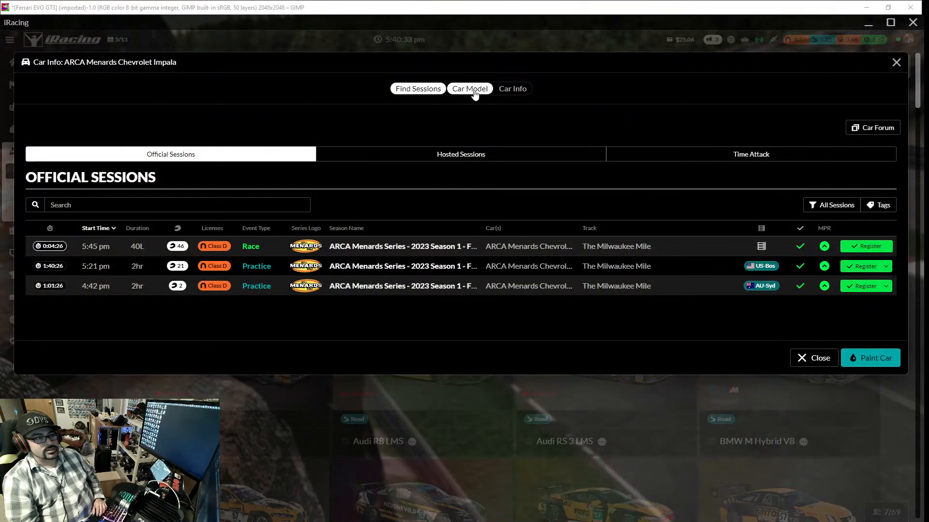
left_click(470, 89)
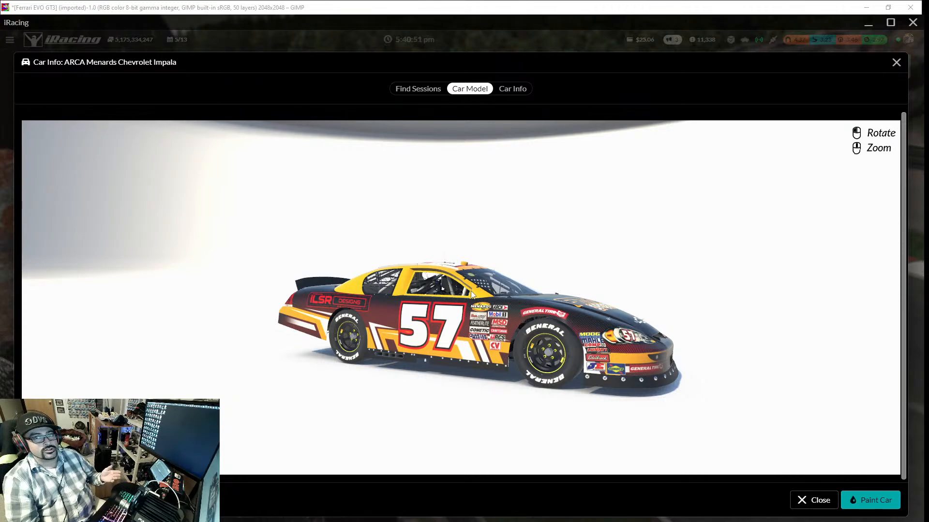
scroll(471, 293, "up", 3)
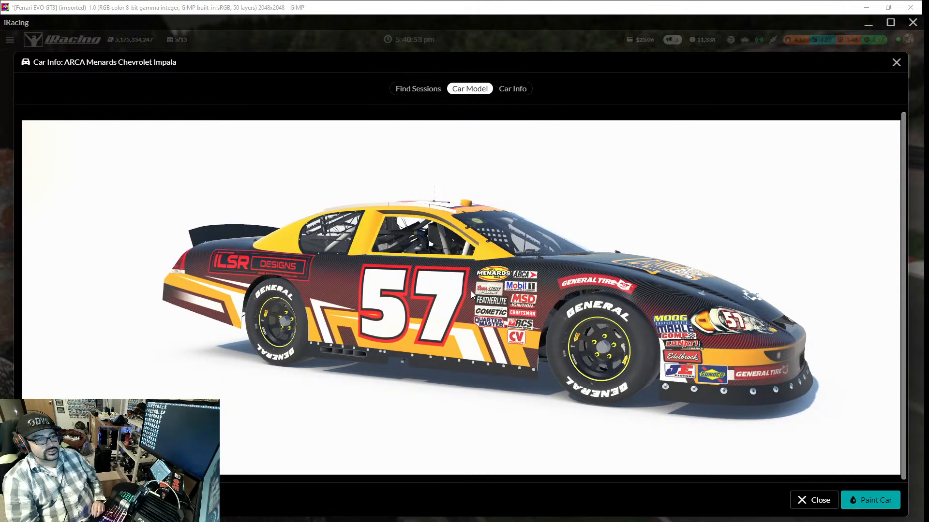
left_click_drag(469, 294, 304, 309)
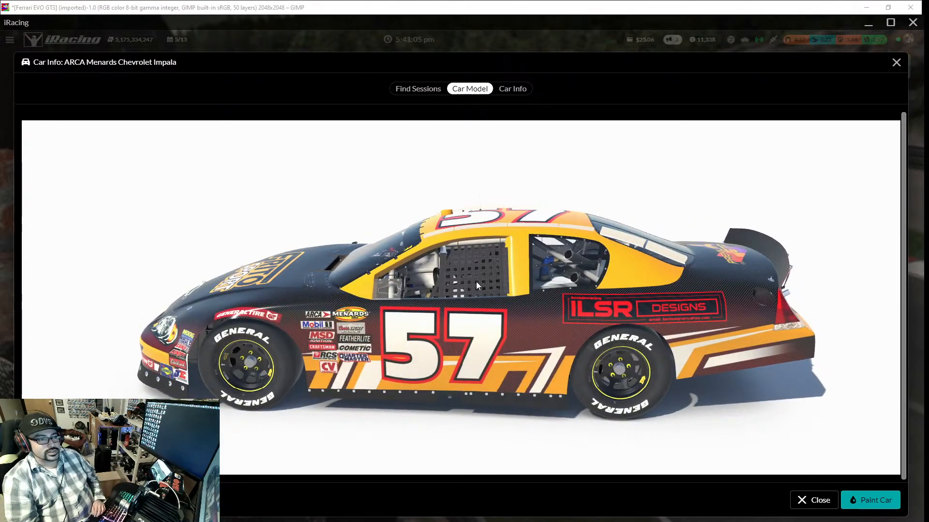
left_click_drag(476, 282, 472, 305)
scroll(471, 305, "up", 5)
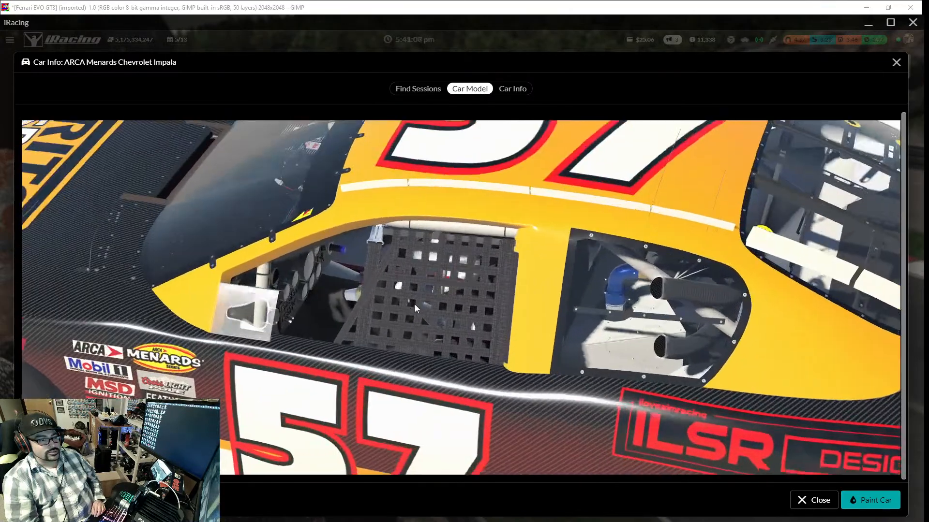
left_click_drag(415, 308, 488, 290)
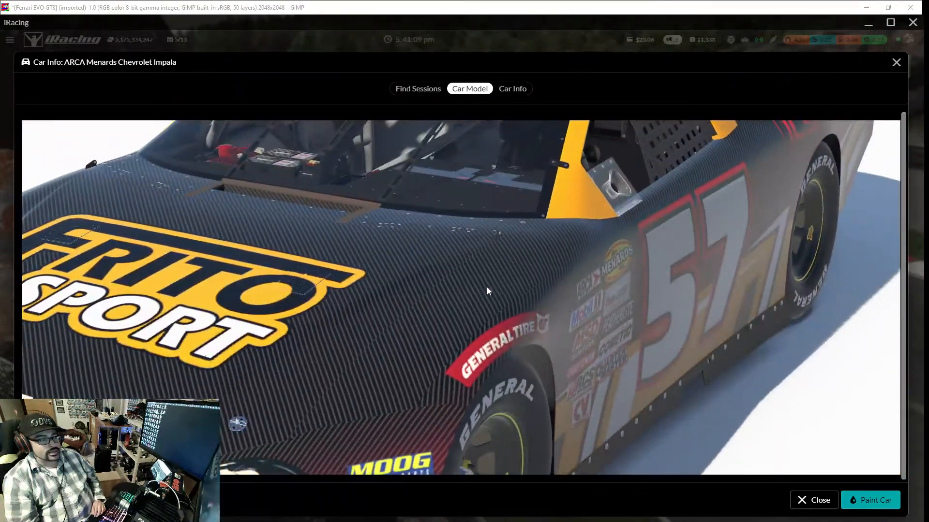
scroll(486, 290, "down", 5)
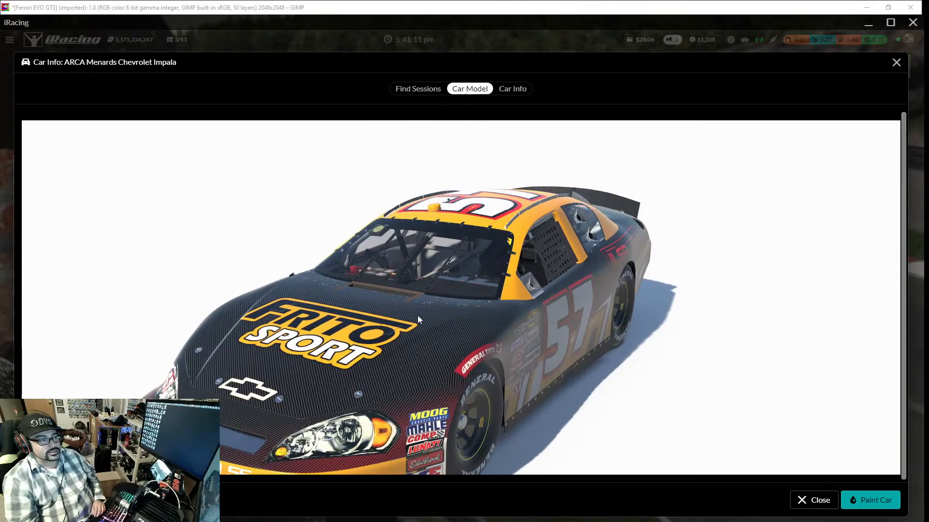
left_click_drag(417, 315, 734, 341)
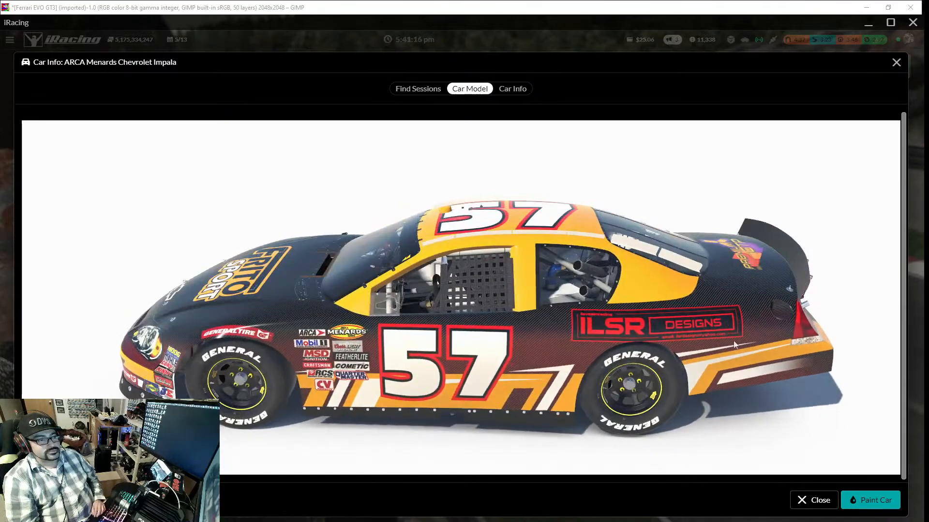
left_click(804, 500)
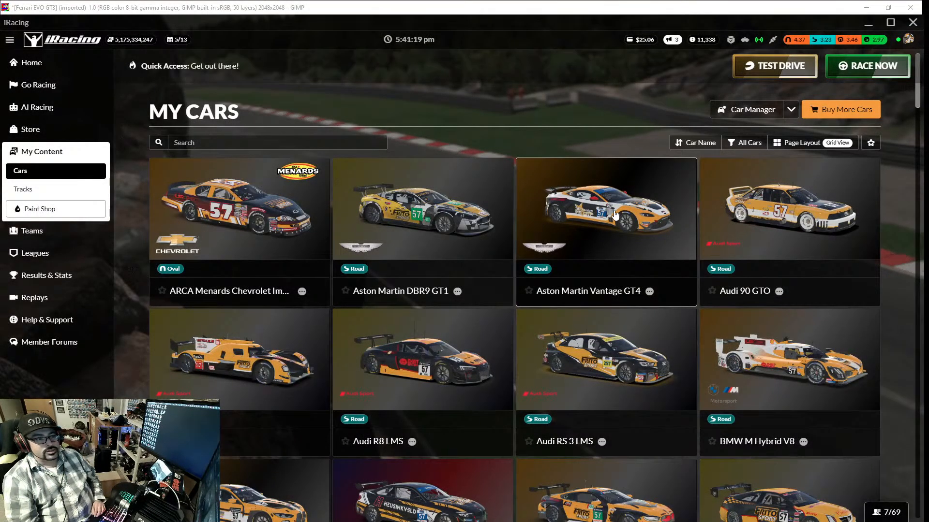
- Examine the livery on the Aston Martin Vantage GT4's 3D model from the side, rear and front
left_click(614, 215)
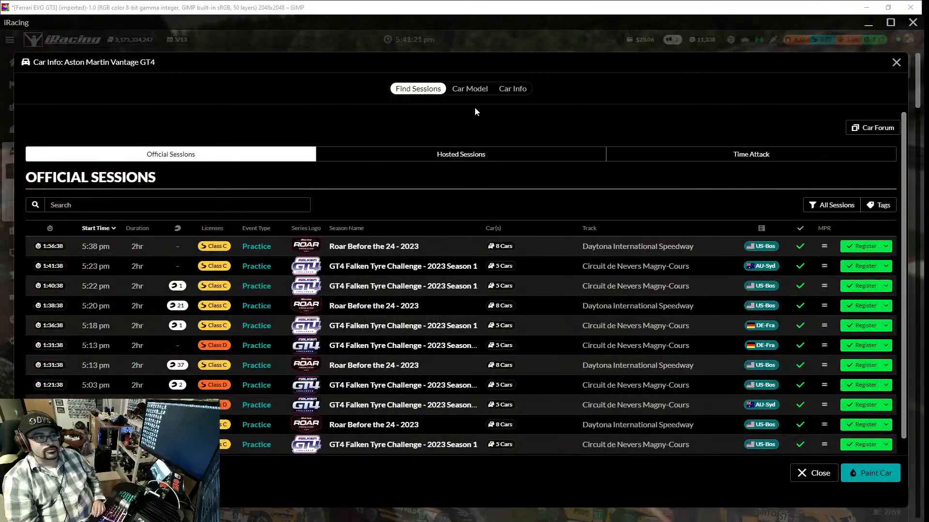
left_click(474, 94)
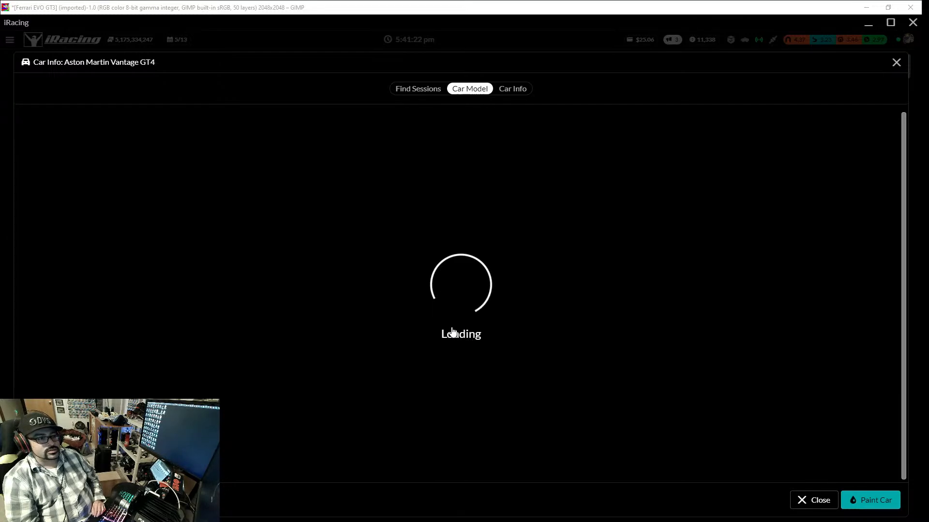
scroll(457, 393, "up", 5)
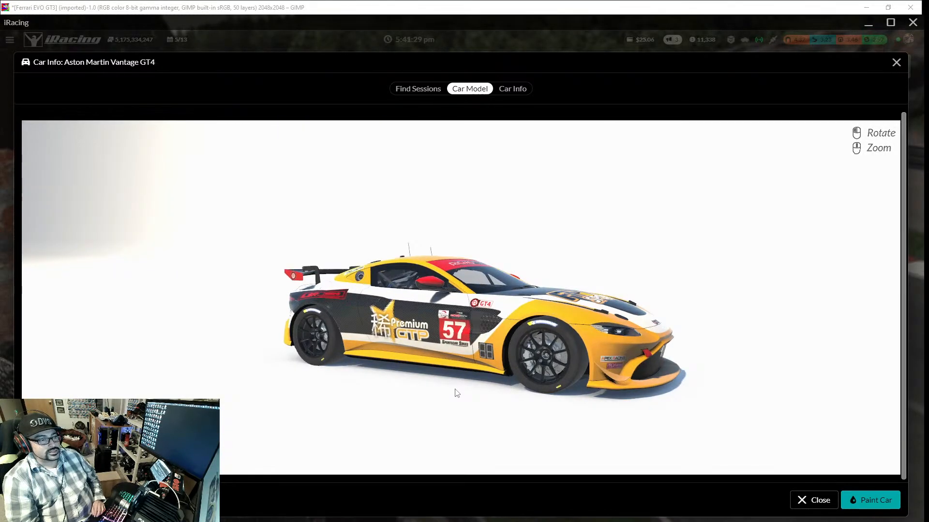
left_click_drag(458, 378, 446, 310)
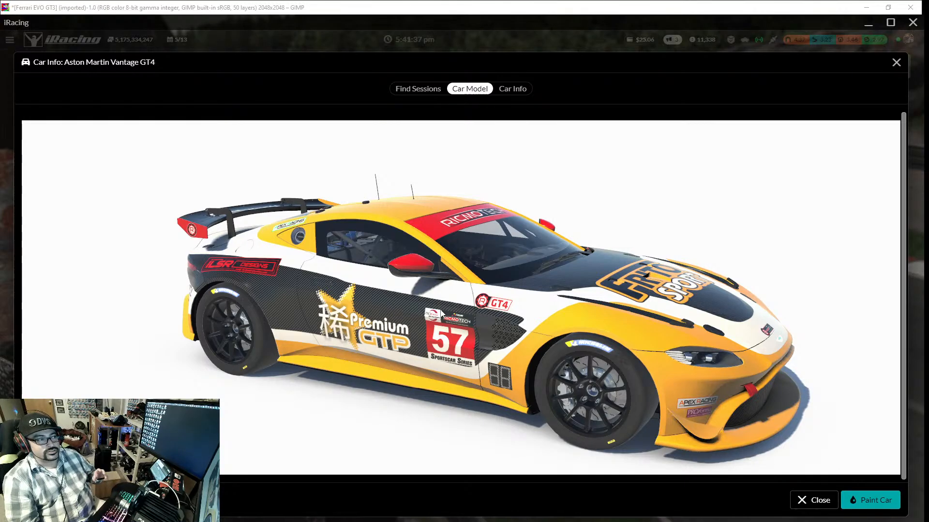
left_click_drag(441, 314, 536, 296)
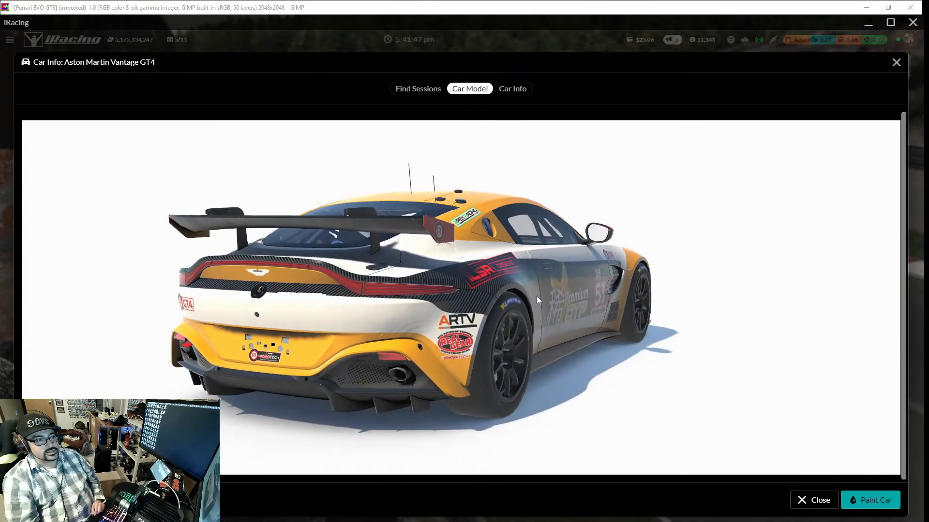
scroll(498, 312, "up", 2)
scroll(498, 313, "up", 1)
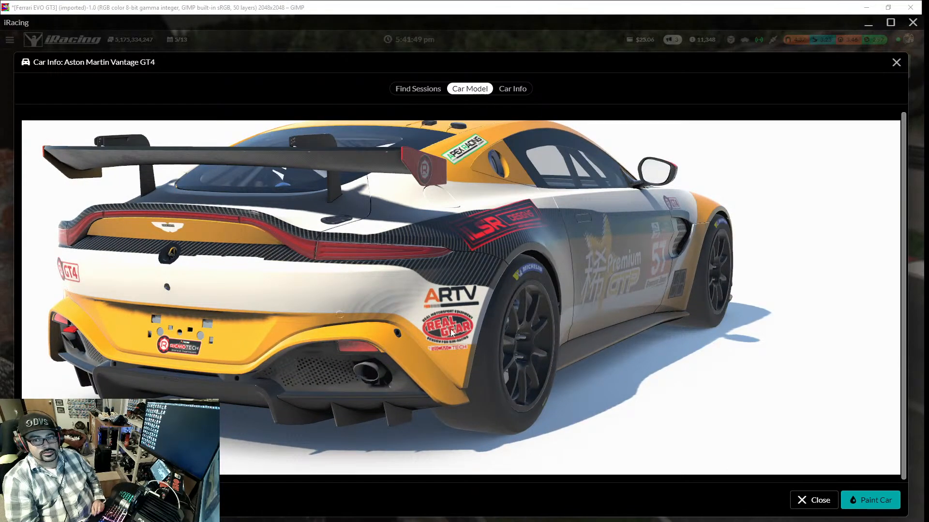
left_click_drag(370, 311, 530, 310)
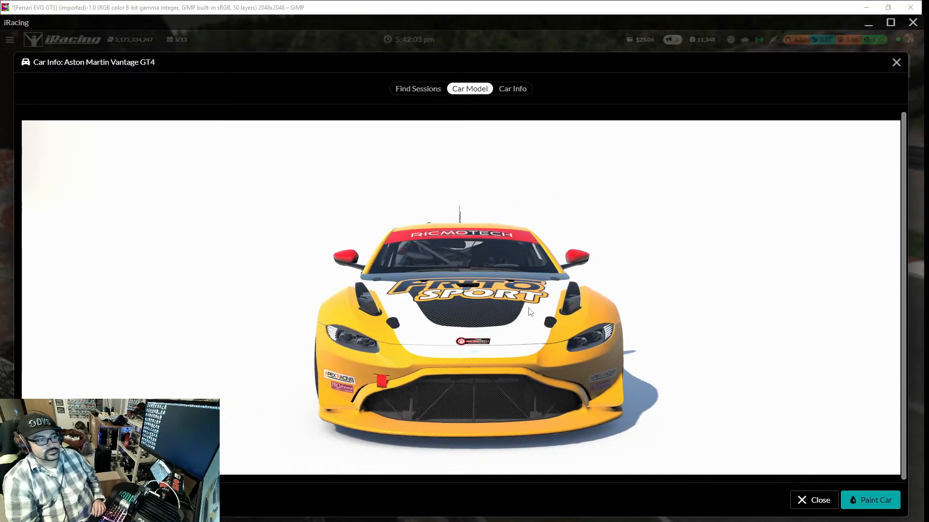
- Close the Aston Martin Vantage GT4 model, look over the other liveries in the My Cars list and return to GIMP
left_click(814, 501)
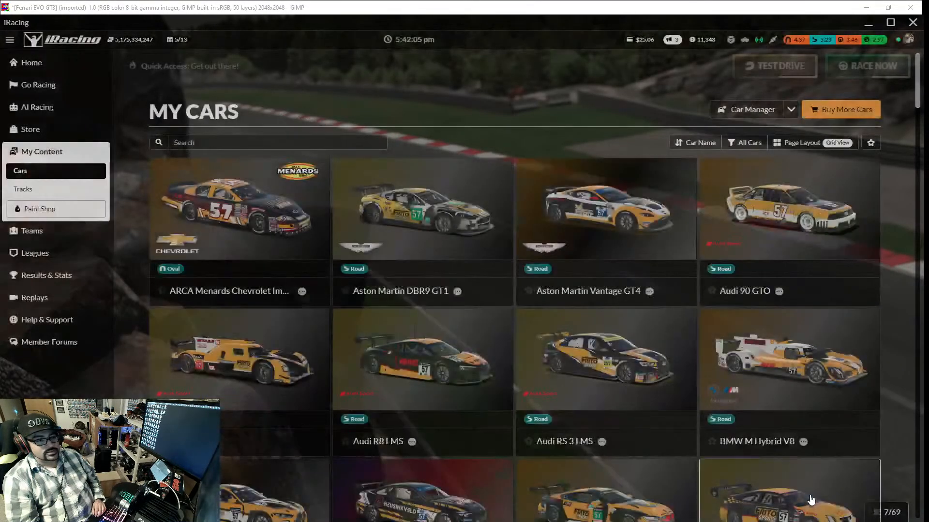
scroll(479, 304, "down", 8)
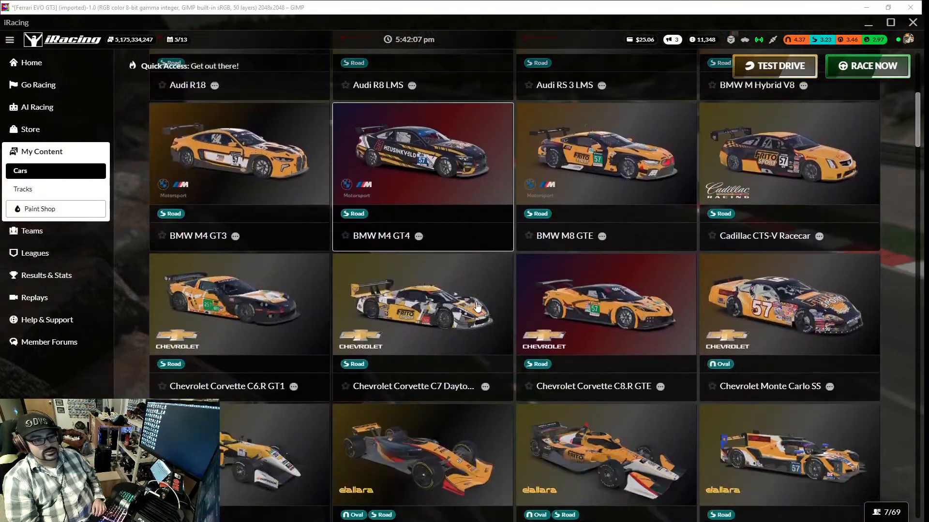
scroll(477, 306, "down", 5)
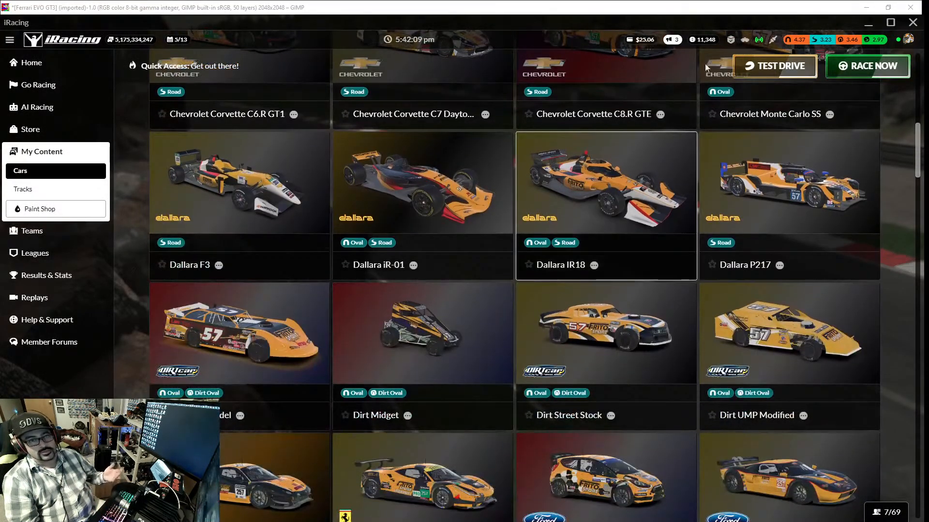
left_click(867, 24)
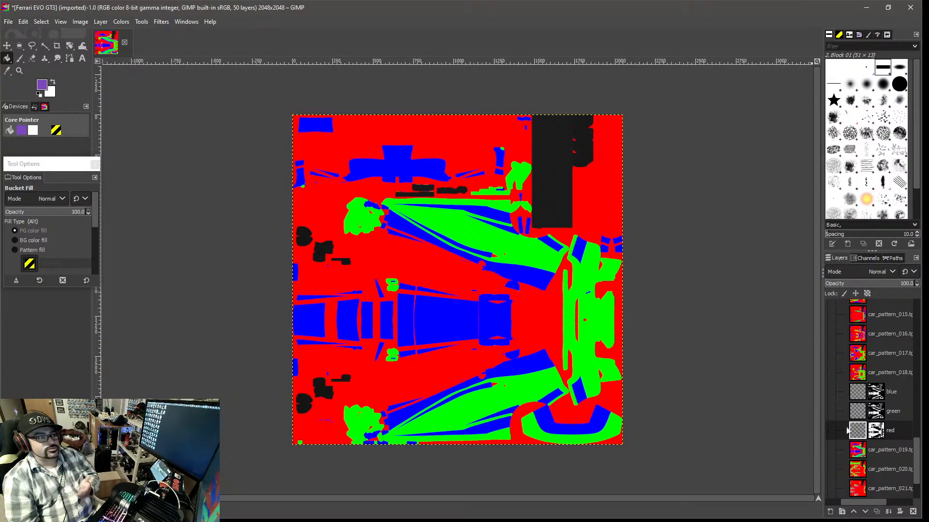
- Set the foreground color to orange ffae00 and bucket-fill the masked red layer with it
left_click(42, 85)
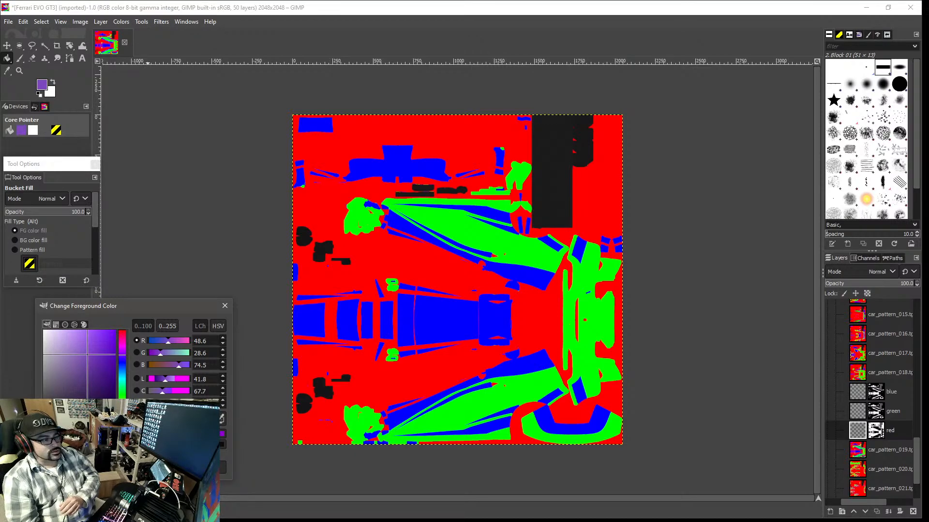
left_click(182, 434)
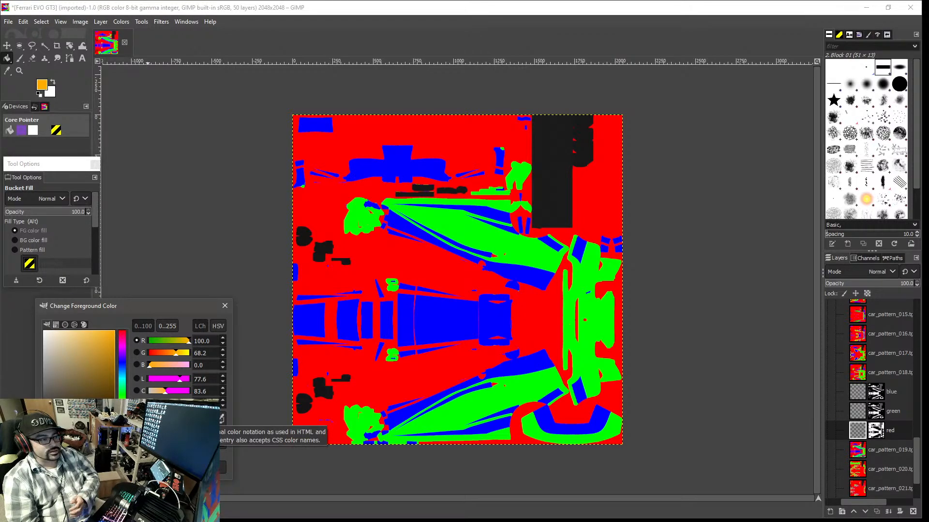
left_click(225, 306)
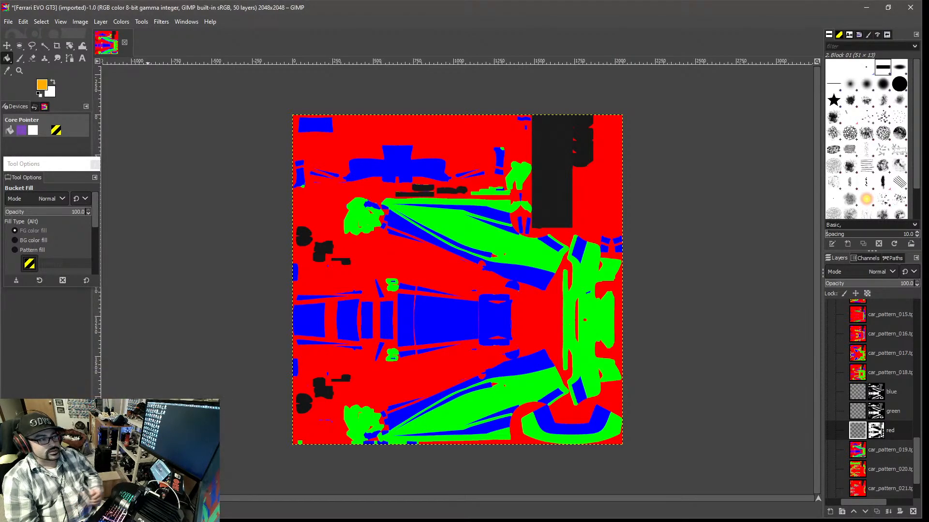
left_click(375, 372)
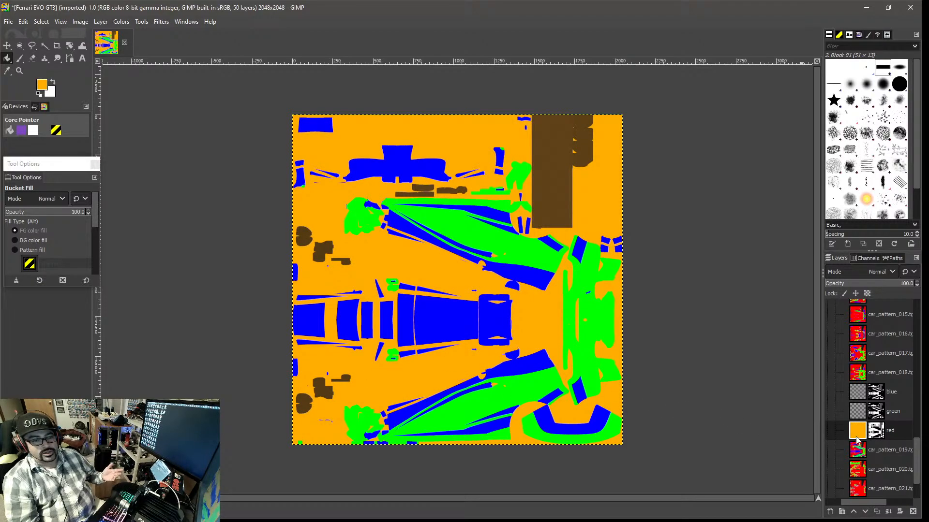
- Set the foreground color to near-black 181816 and bucket-fill the content of the green layer with it
left_click(857, 412)
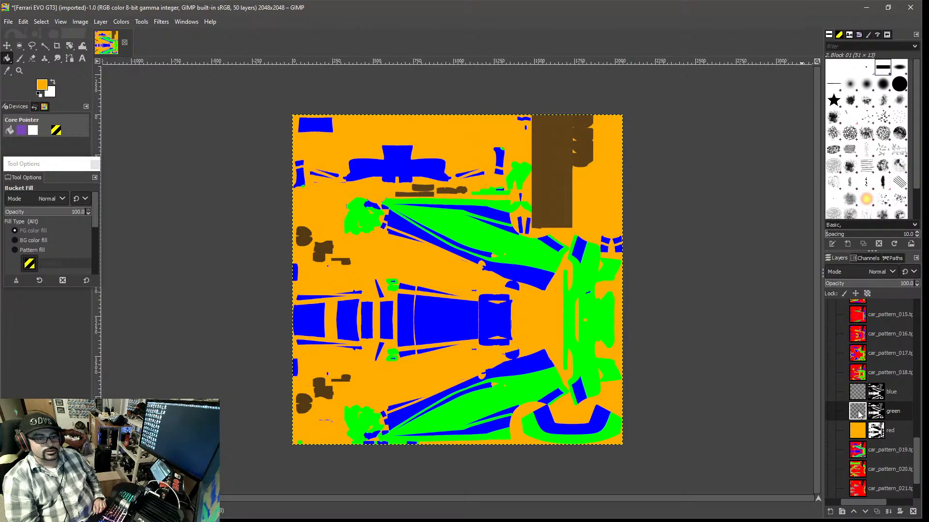
left_click(42, 86)
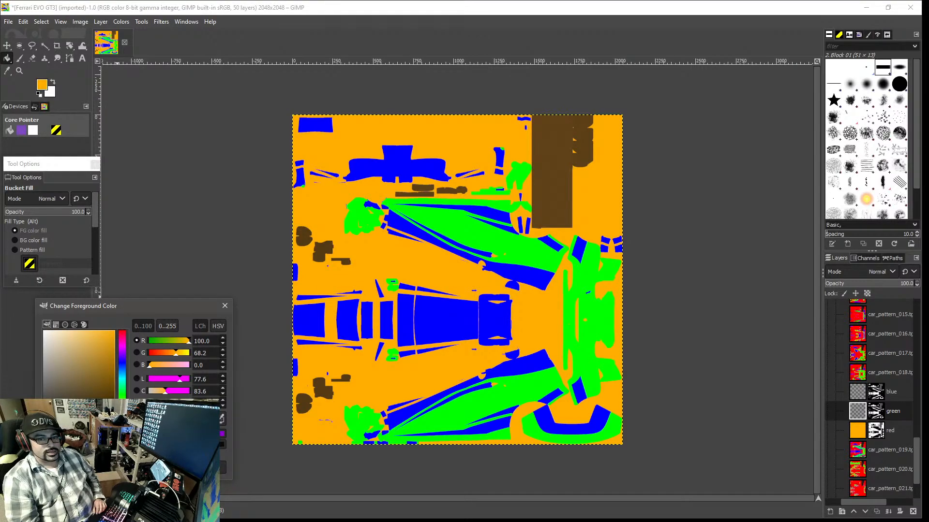
left_click_drag(146, 306, 151, 213)
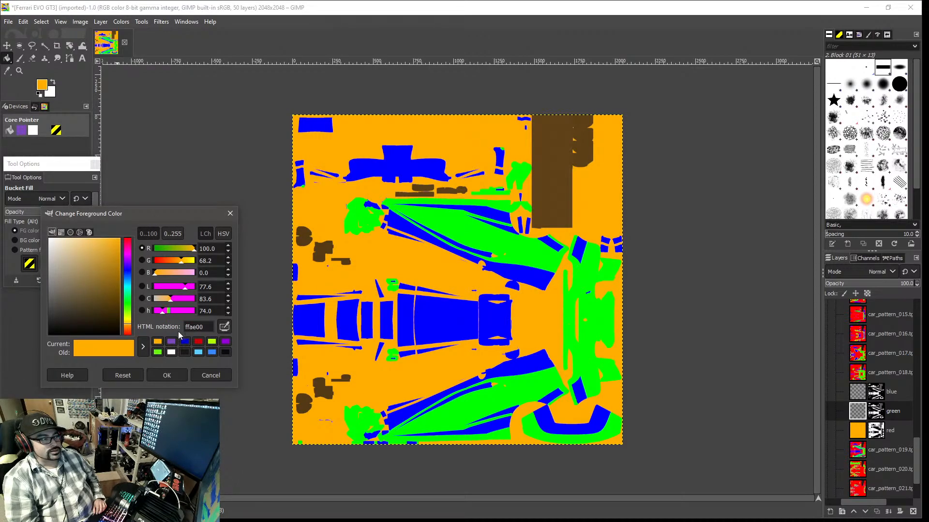
left_click(184, 352)
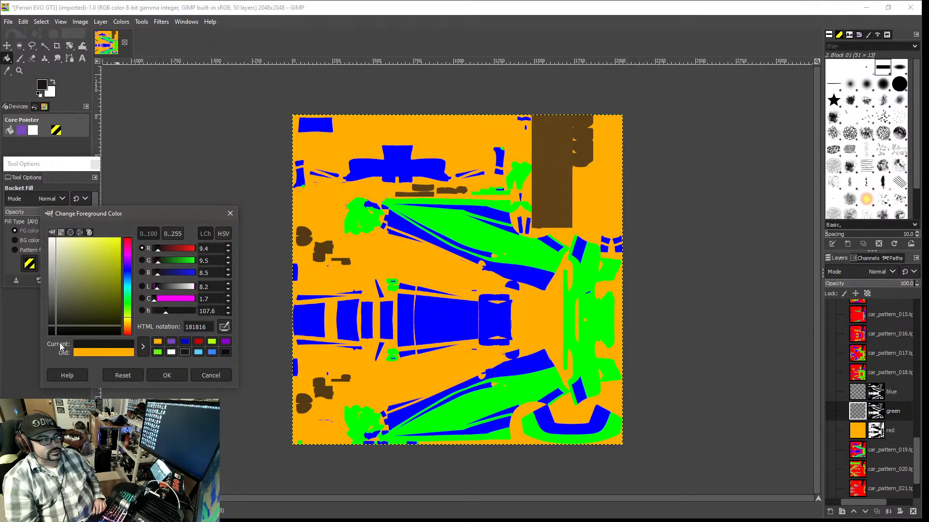
left_click(167, 375)
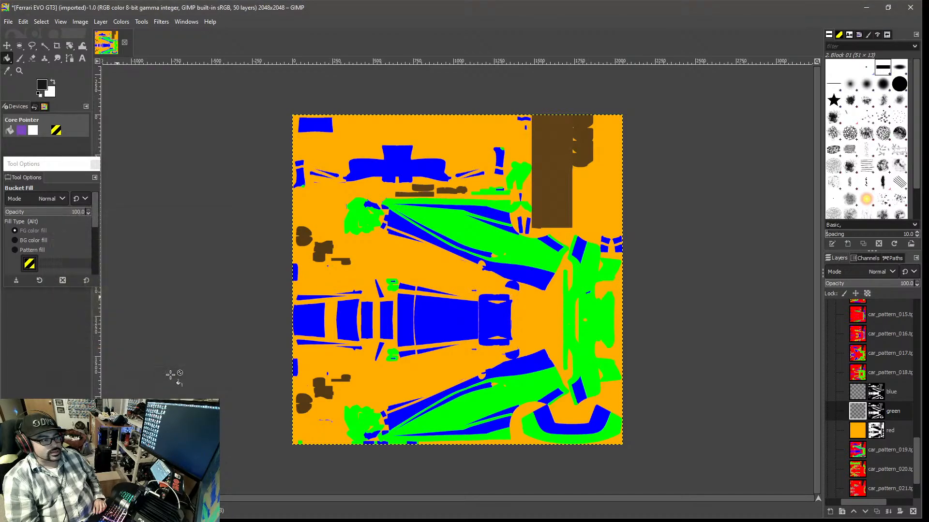
left_click(386, 372)
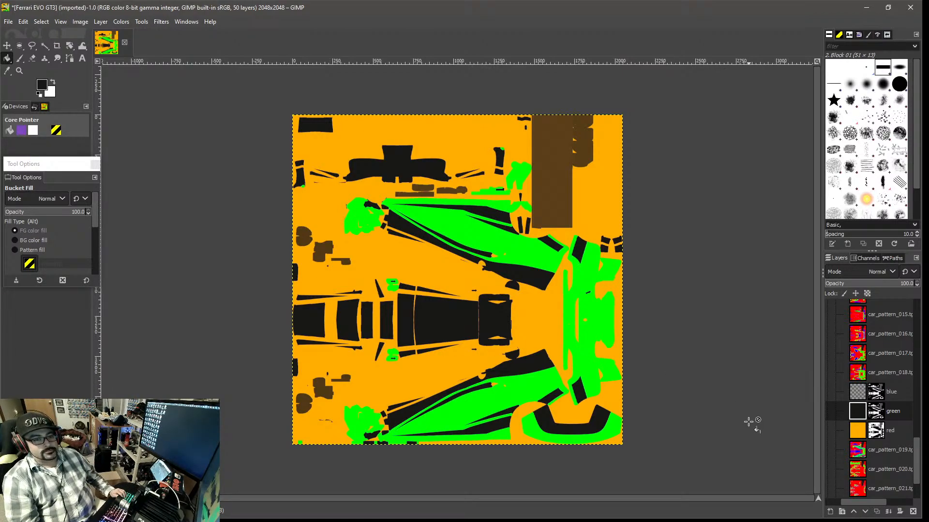
- Undo the near-black bucket fill on the green layer
left_click(857, 393)
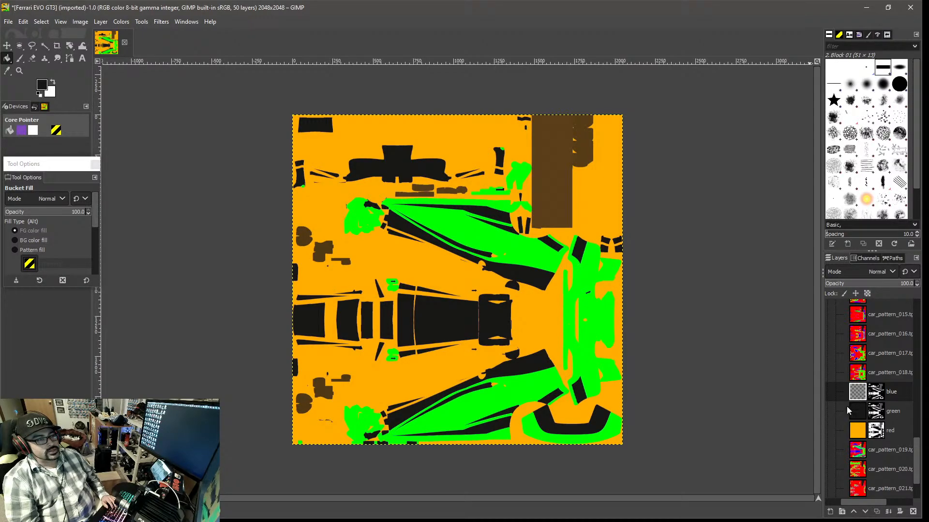
left_click(23, 22)
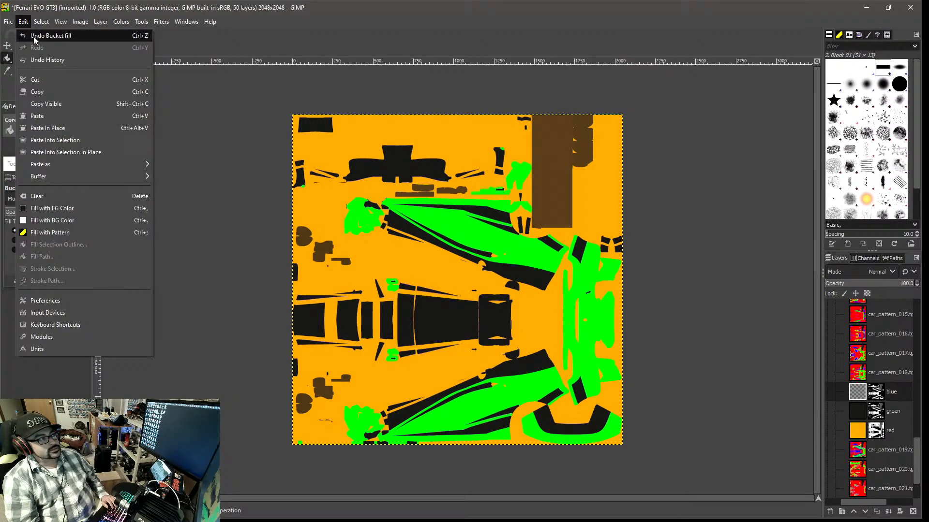
left_click(33, 36)
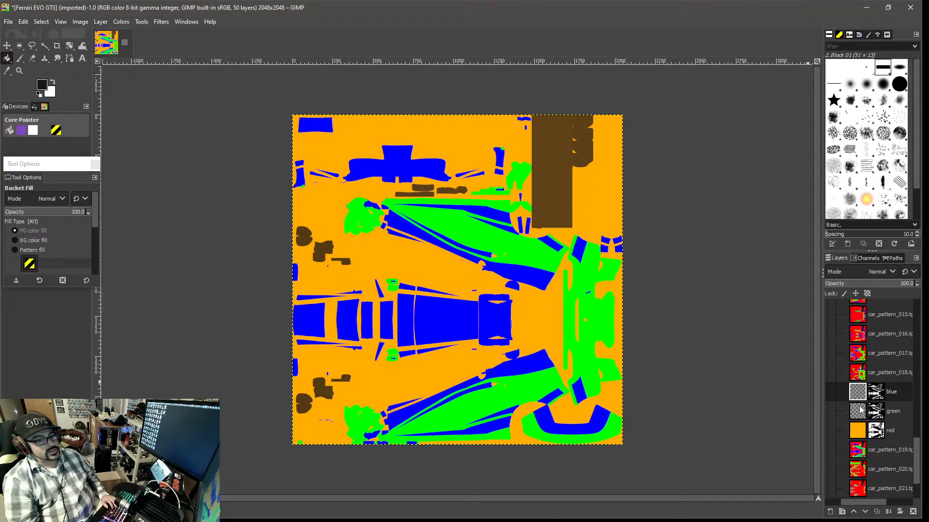
- Bucket-fill the green layer's content with the near-black foreground color again and undo that fill
left_click(859, 412)
left_click(856, 393)
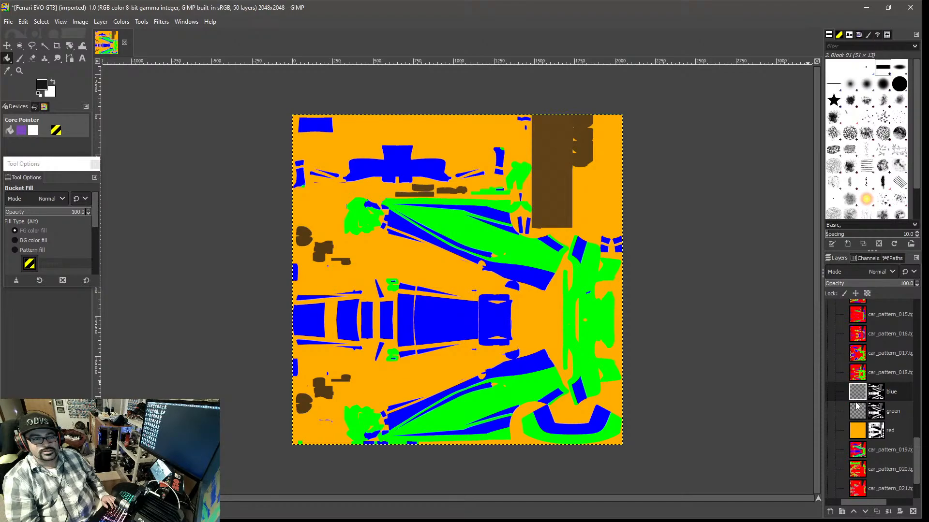
left_click(856, 413)
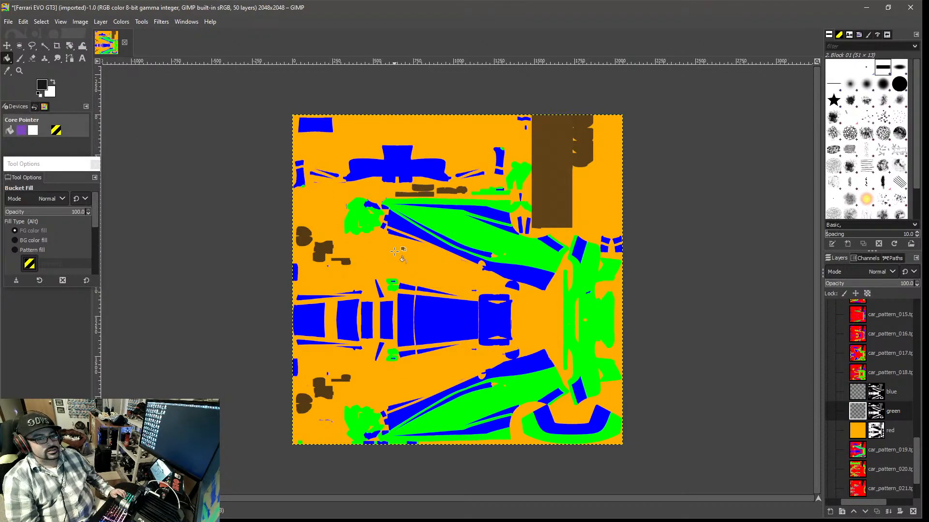
left_click(394, 251)
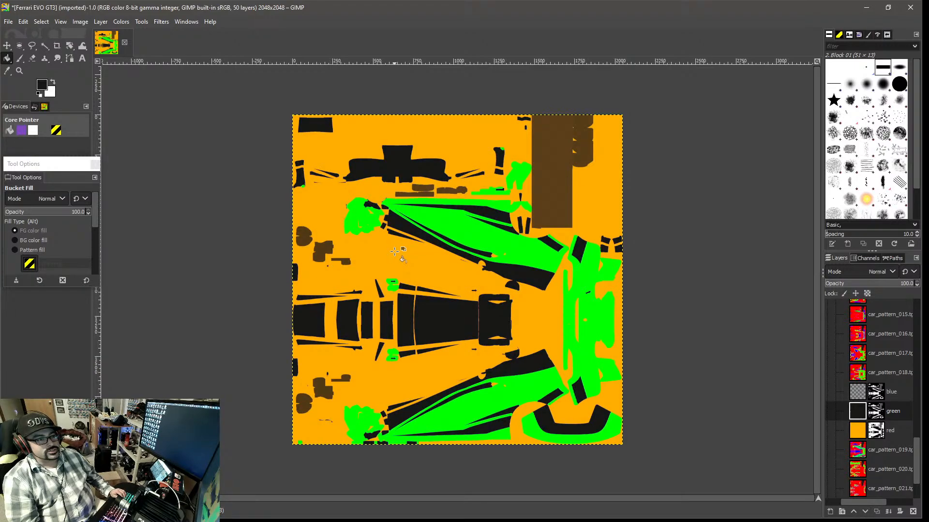
left_click(23, 22)
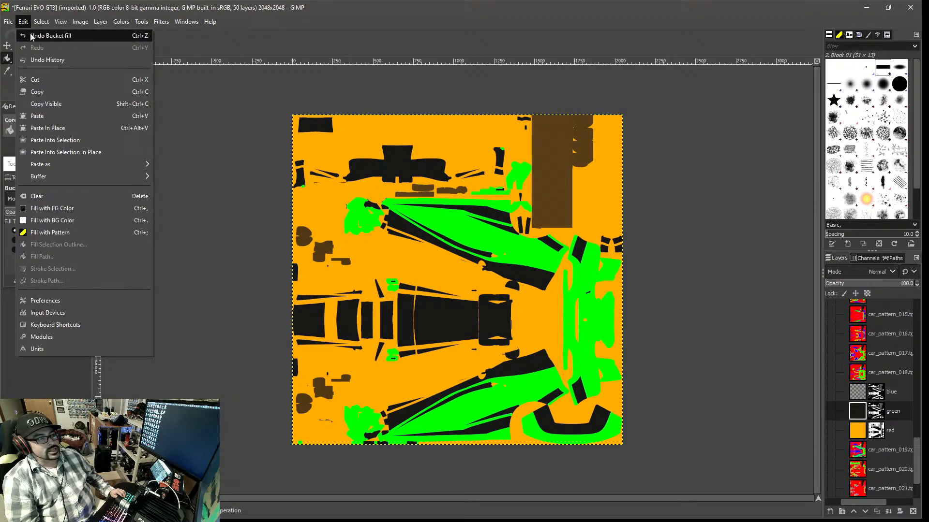
left_click(30, 36)
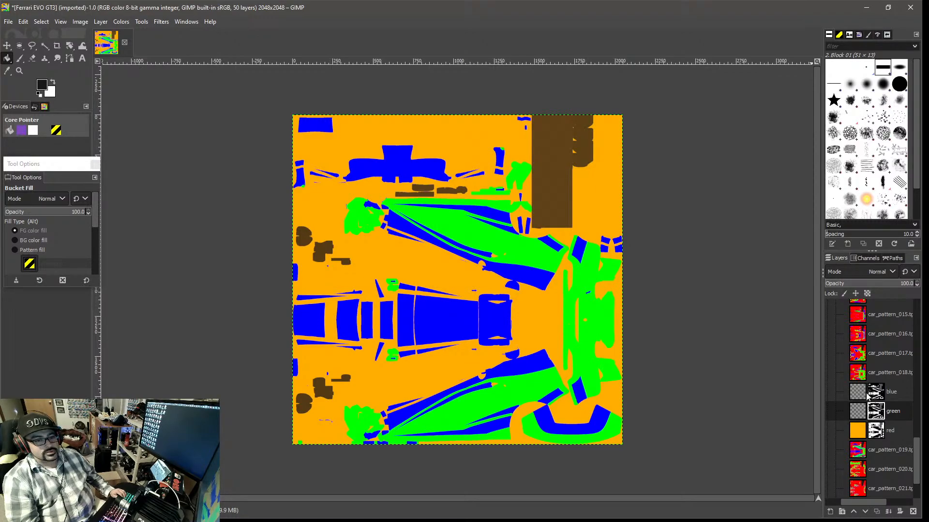
- Make the green layer's content active instead of its mask and bucket-fill it with near-black 181816
right_click(890, 413)
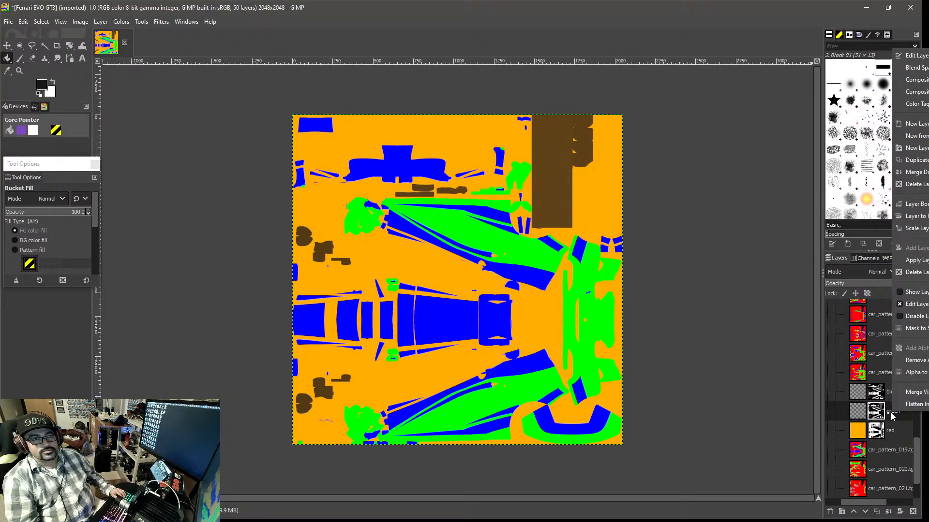
left_click(718, 379)
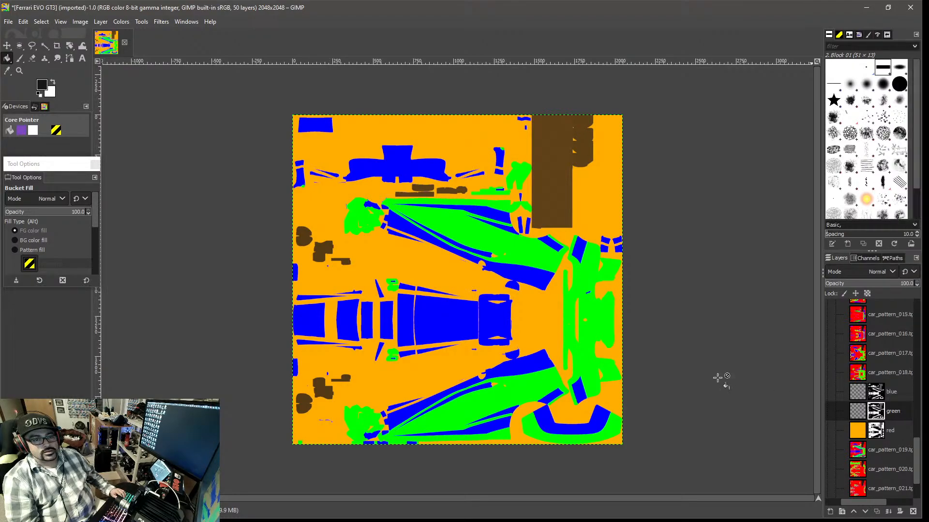
left_click(860, 413)
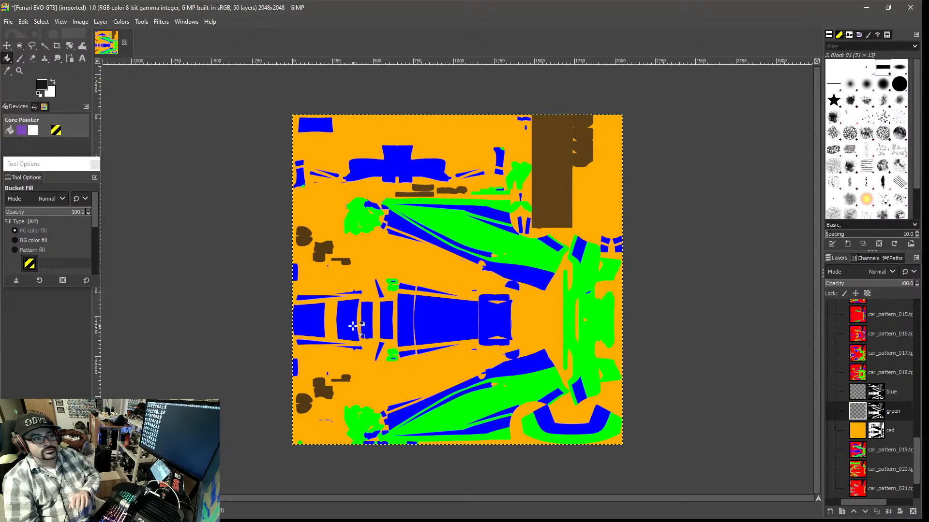
left_click(419, 280)
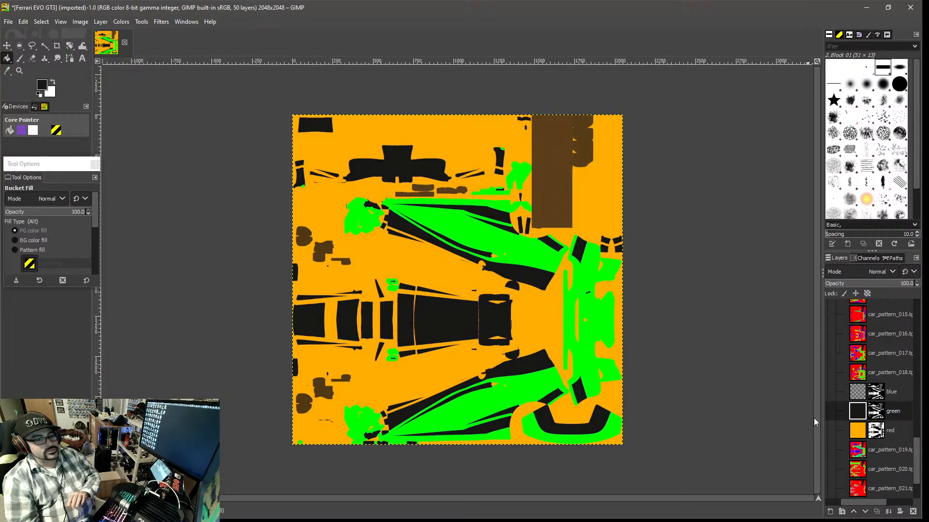
- Make the blue layer's content active, set the foreground color to white ffffff and bucket-fill the layer
left_click(875, 394)
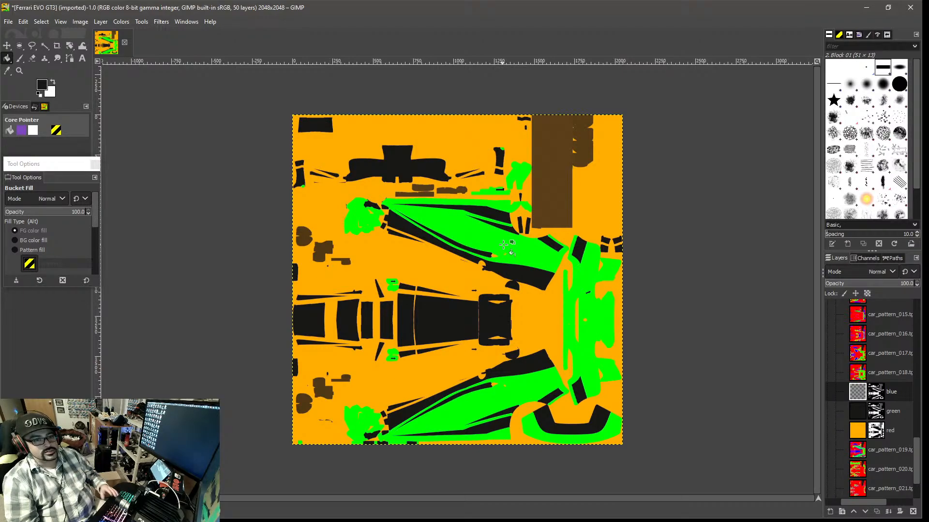
left_click(867, 258)
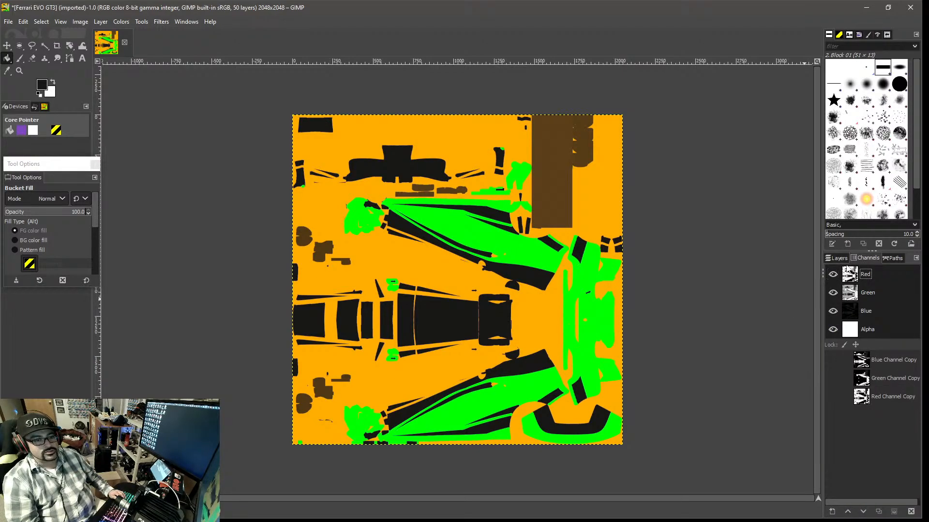
left_click(836, 257)
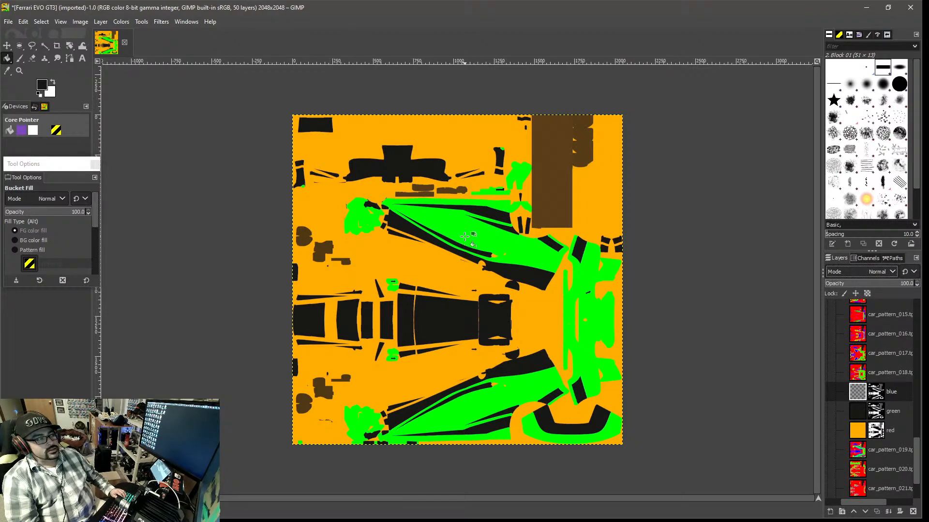
left_click(43, 85)
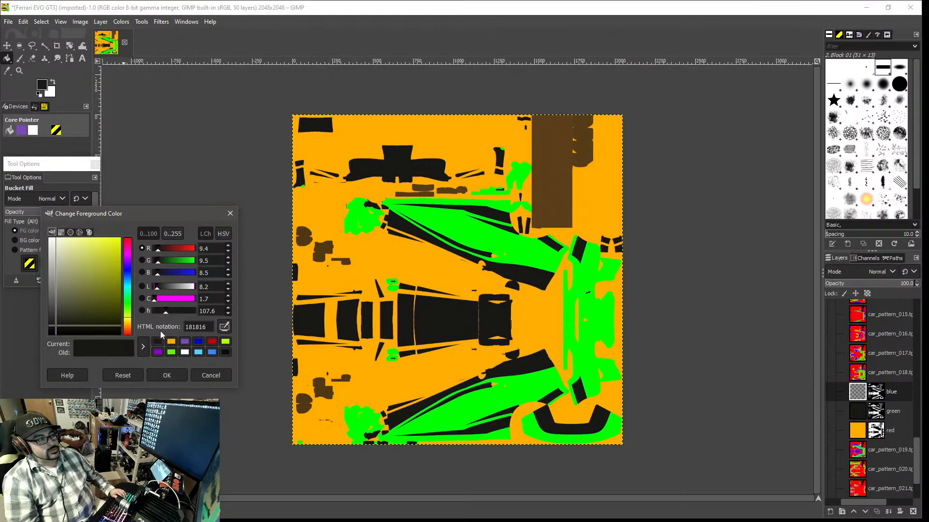
left_click(184, 353)
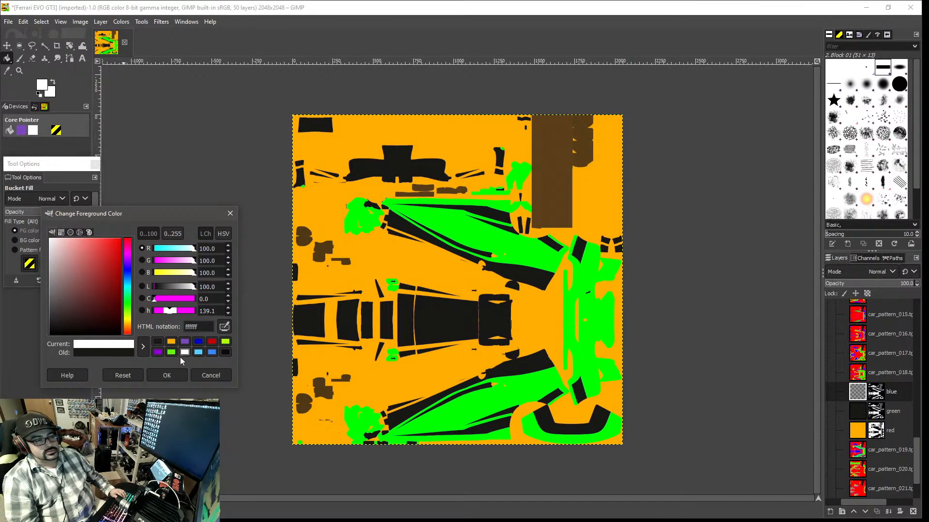
left_click(175, 373)
left_click(428, 258)
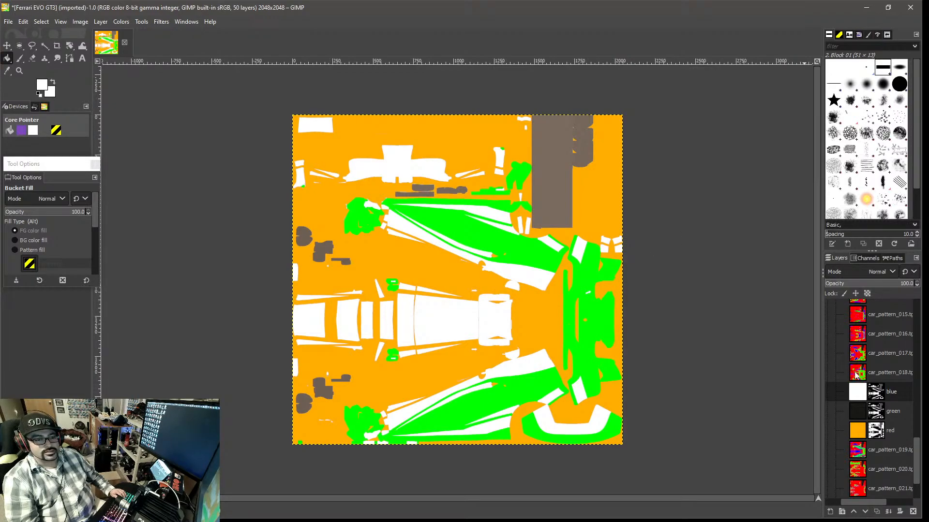
- Delete the masked blue and green layers above the red layer
right_click(855, 395)
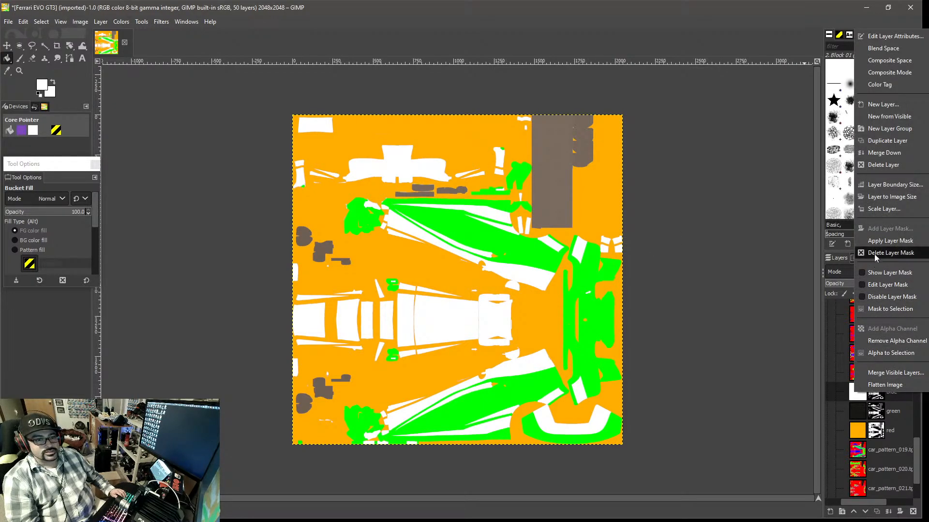
left_click(874, 164)
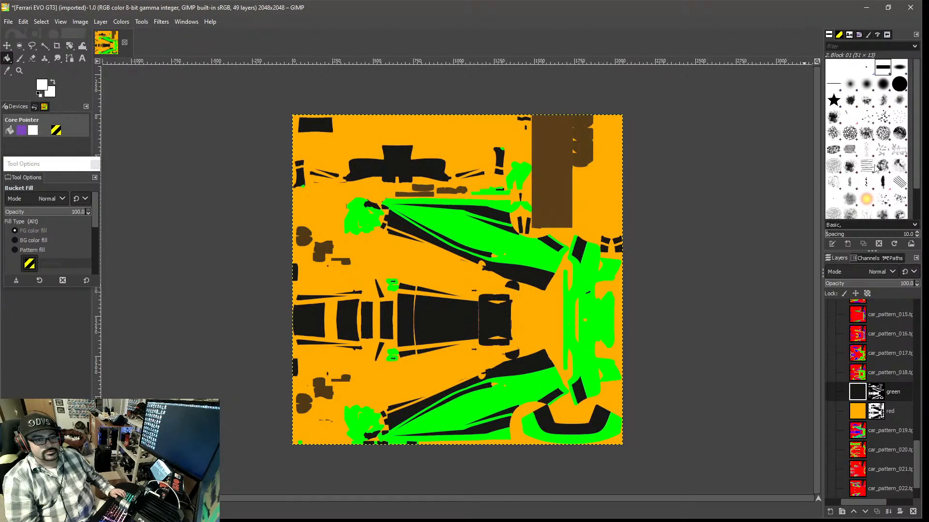
right_click(859, 397)
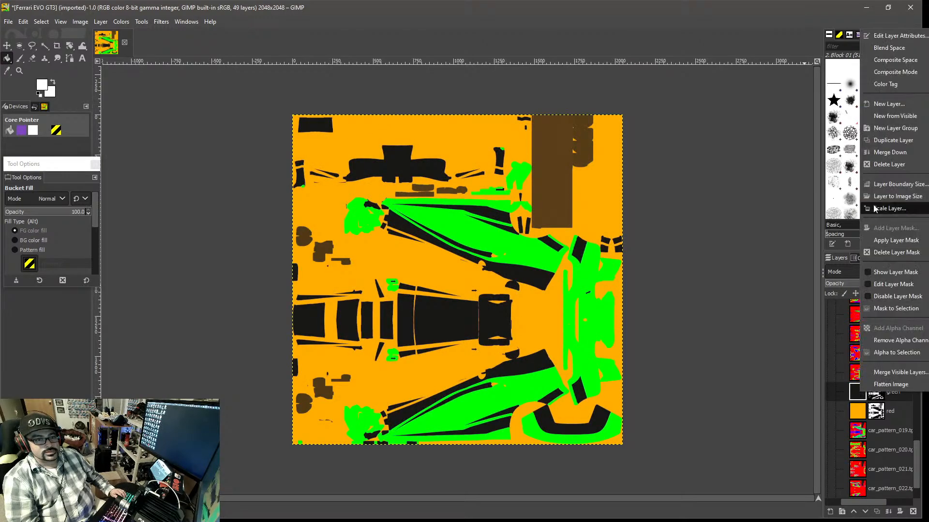
left_click(875, 165)
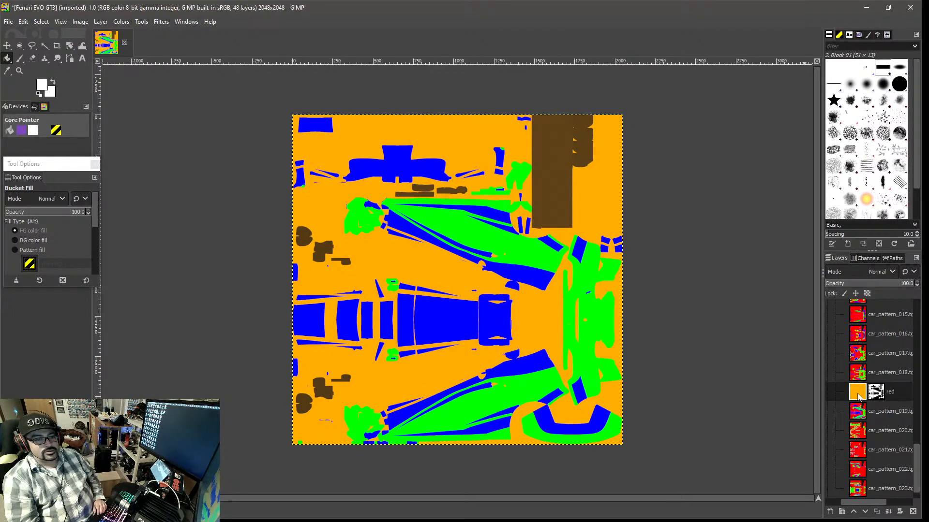
- Check the saved blue, green and red channel copies and return to the layer stack
right_click(856, 413)
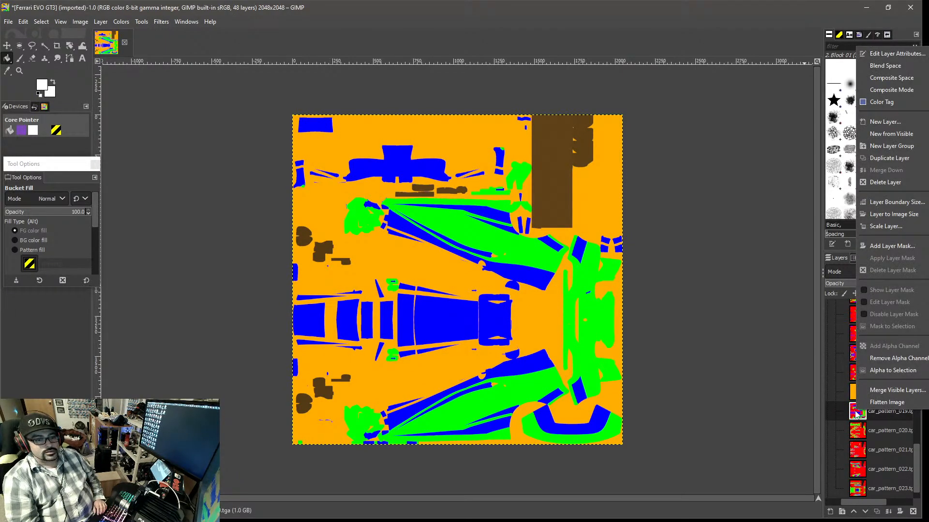
left_click(856, 415)
right_click(856, 413)
left_click(856, 415)
left_click(862, 260)
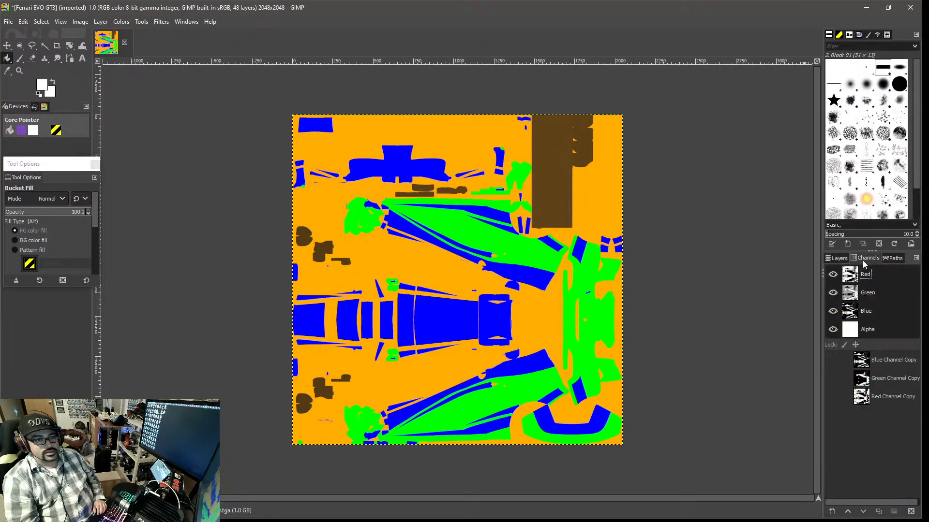
left_click(879, 361)
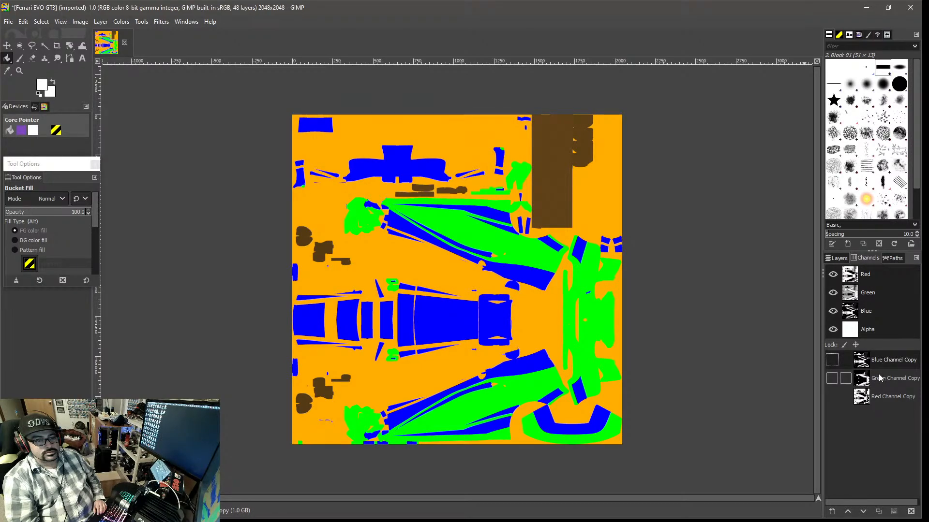
left_click(839, 259)
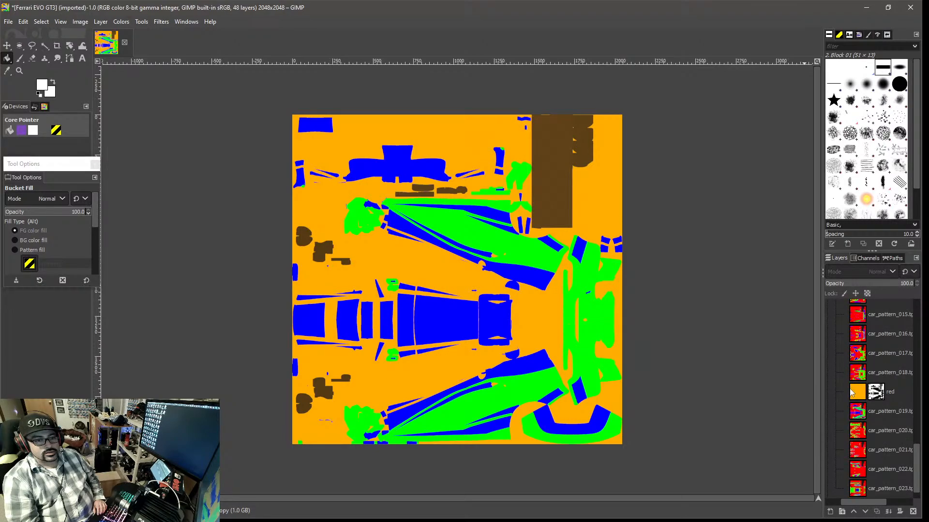
- Create a new transparent 2048 x 2048 layer named blue directly above car_pattern_019
left_click(857, 411)
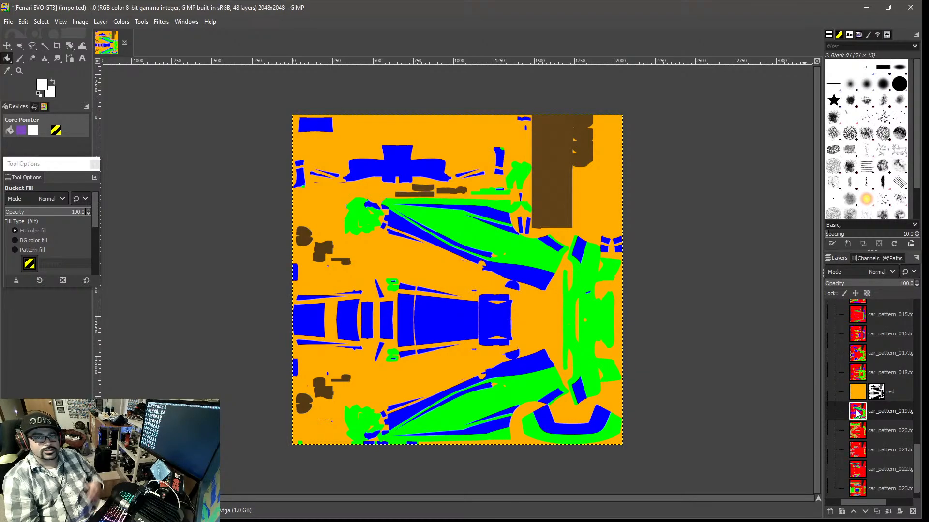
right_click(857, 411)
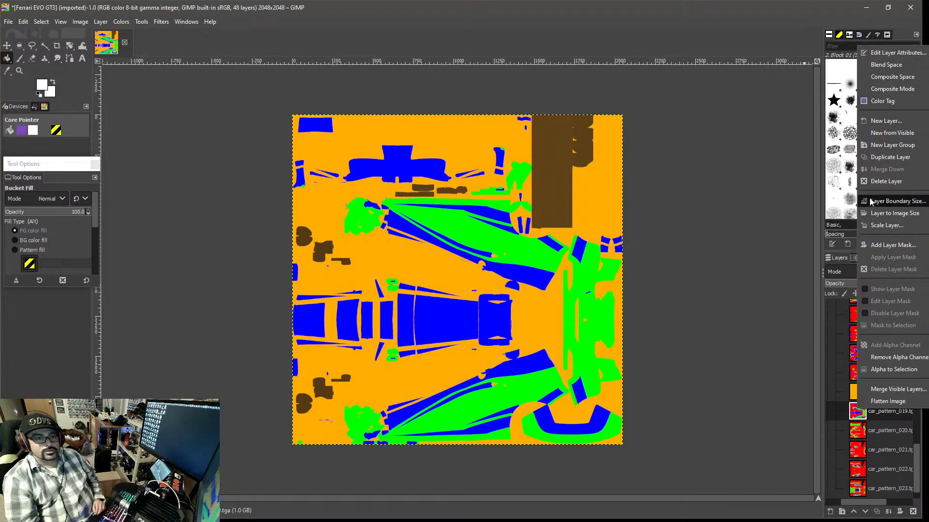
left_click(885, 121)
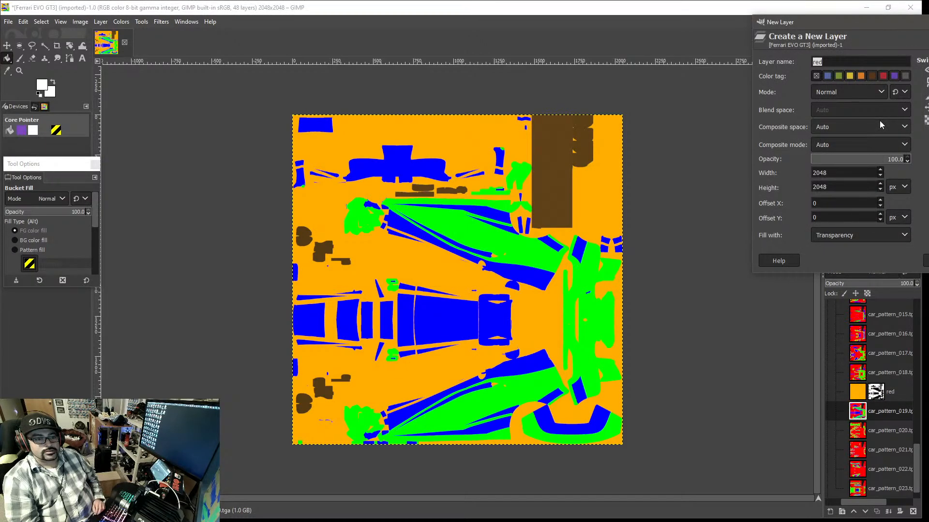
type("blue")
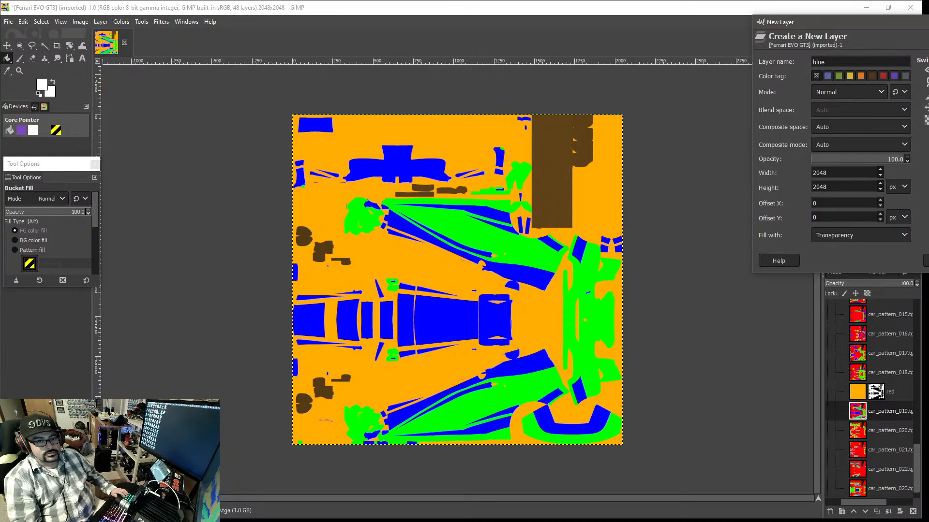
key("Return")
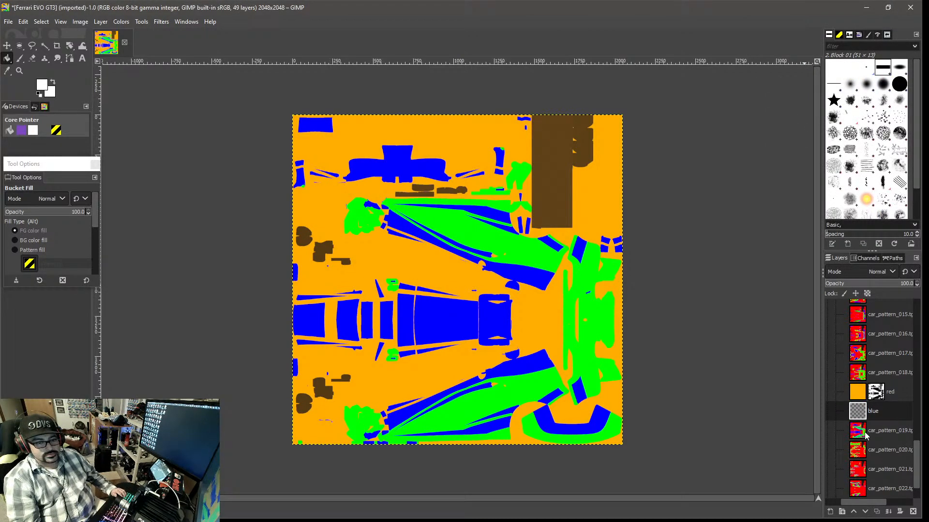
- Create a new transparent layer named green between the blue layer and car_pattern_019
left_click(860, 430)
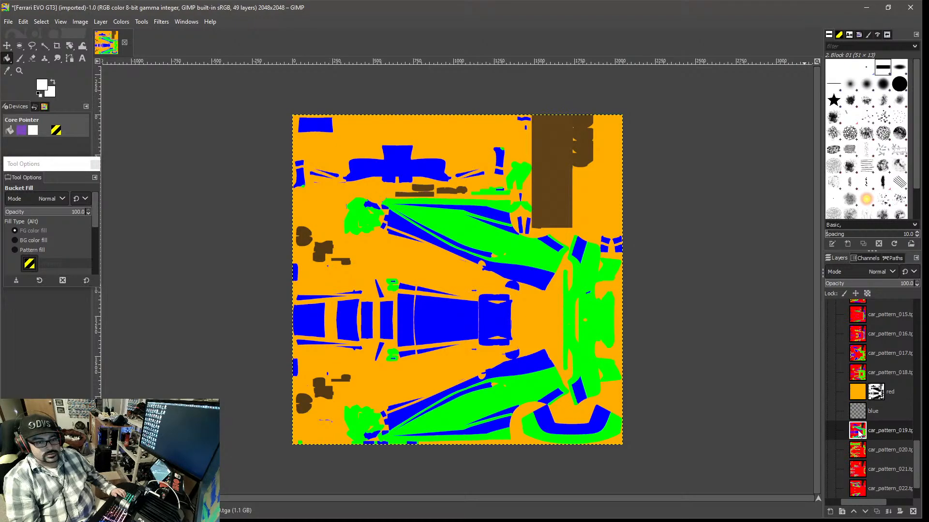
right_click(859, 432)
left_click(866, 142)
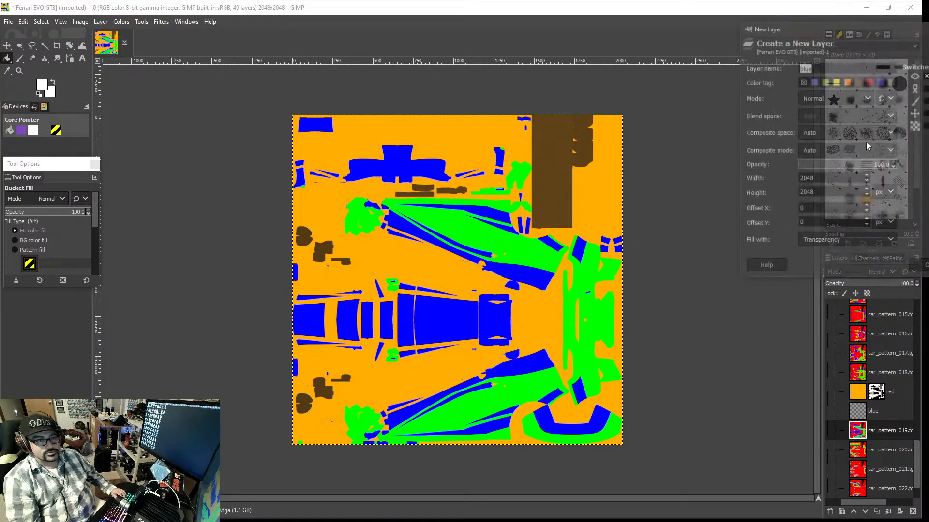
type("green")
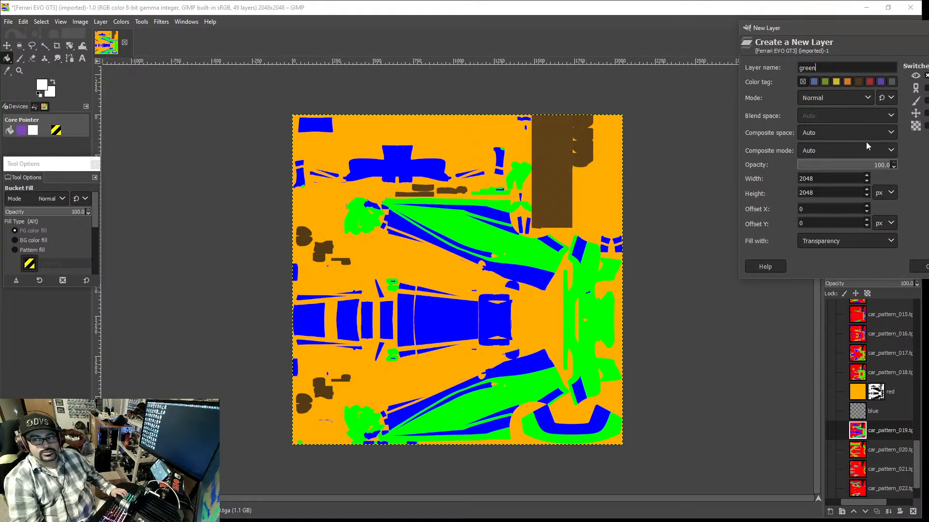
left_click(917, 267)
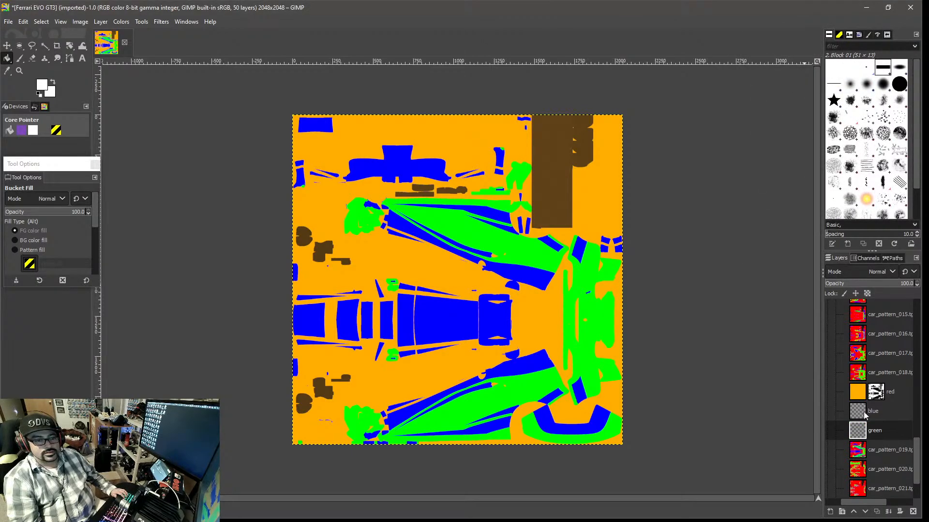
- Add a layer mask to the green layer, initialized from the Green Channel Copy
left_click(858, 450)
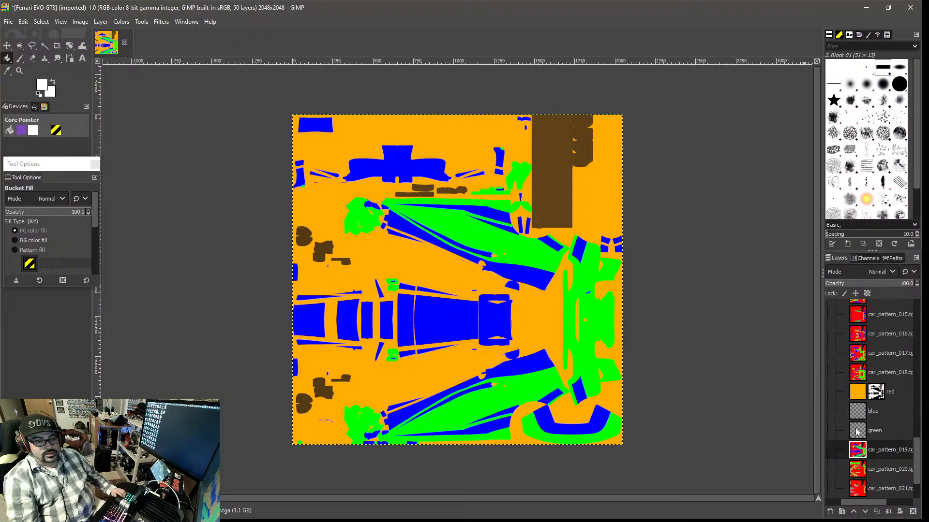
left_click(857, 430)
right_click(856, 428)
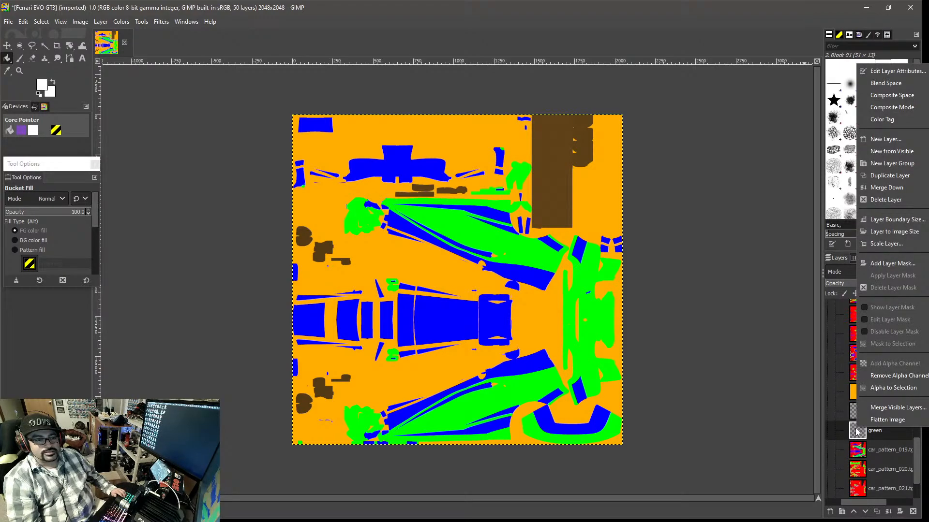
left_click(873, 262)
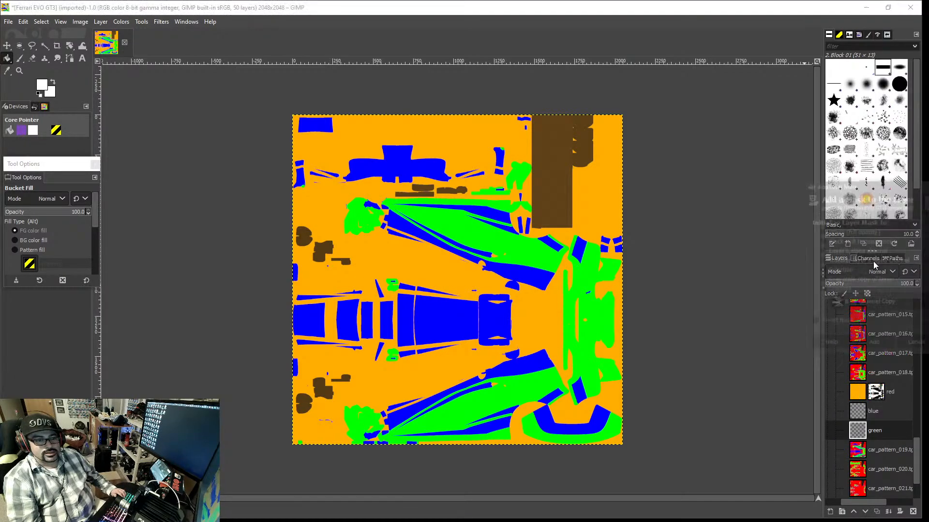
left_click(858, 304)
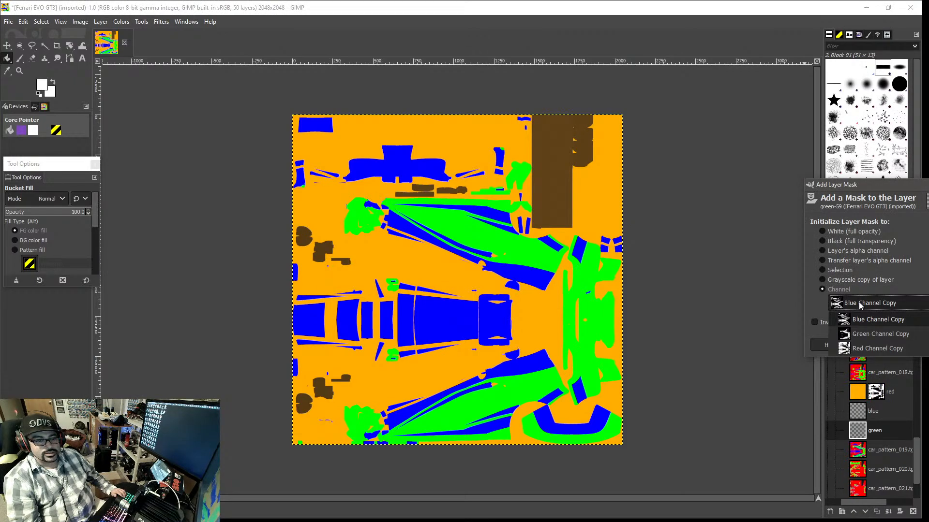
left_click(864, 334)
left_click(873, 343)
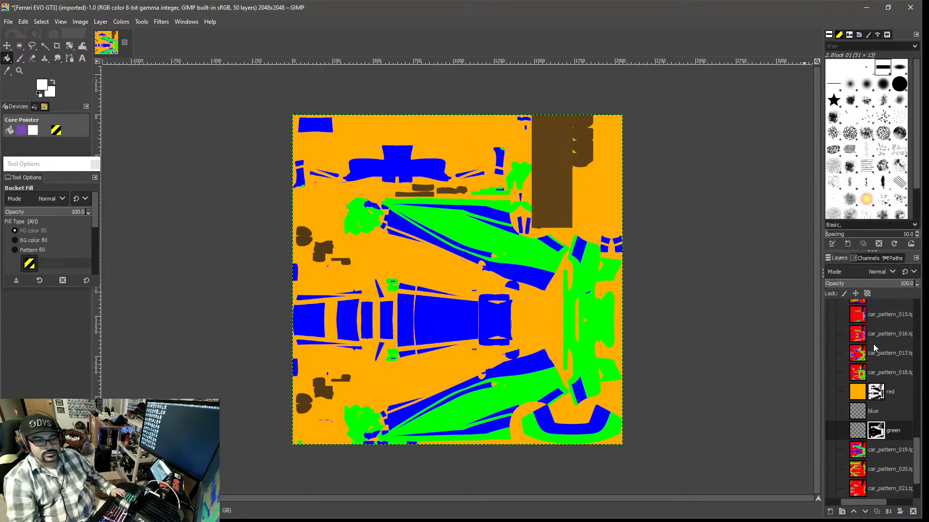
- Add a layer mask to the blue layer, initialized from the Blue Channel Copy
left_click(857, 413)
right_click(858, 412)
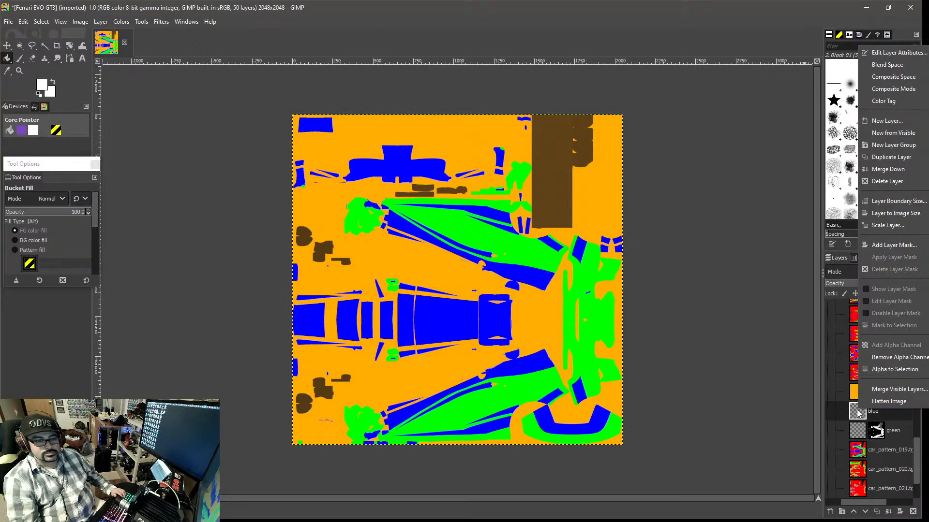
left_click(873, 244)
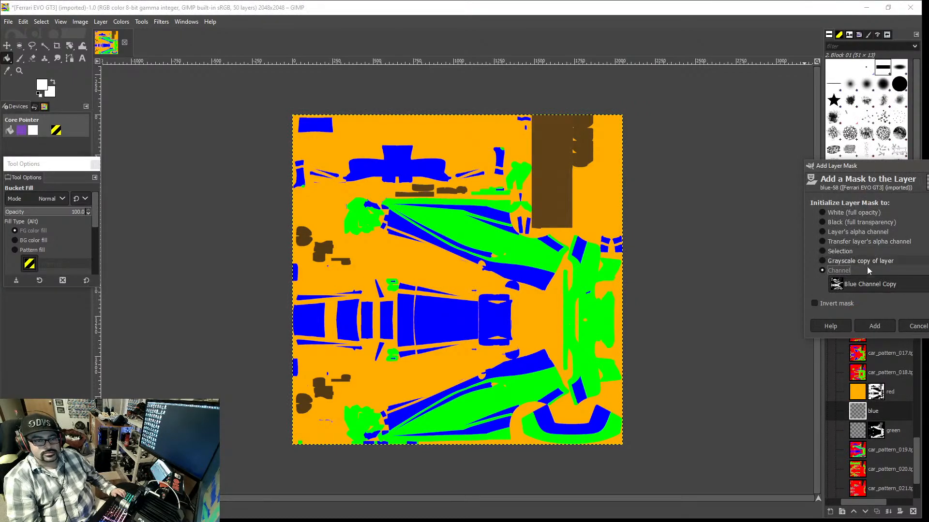
left_click(873, 326)
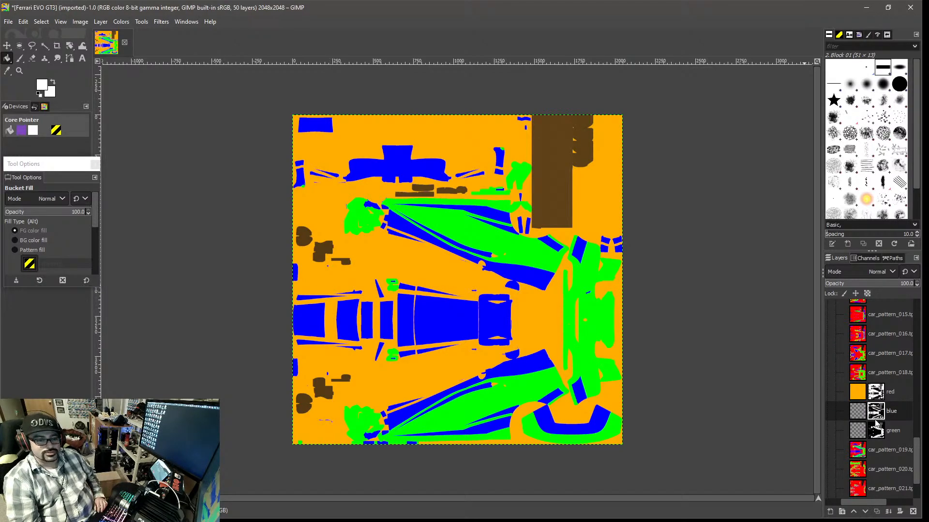
- Reorder the masked layers above car_pattern_019 so green is on top, blue in the middle and red below
left_click_drag(855, 397, 856, 439)
left_click(859, 412)
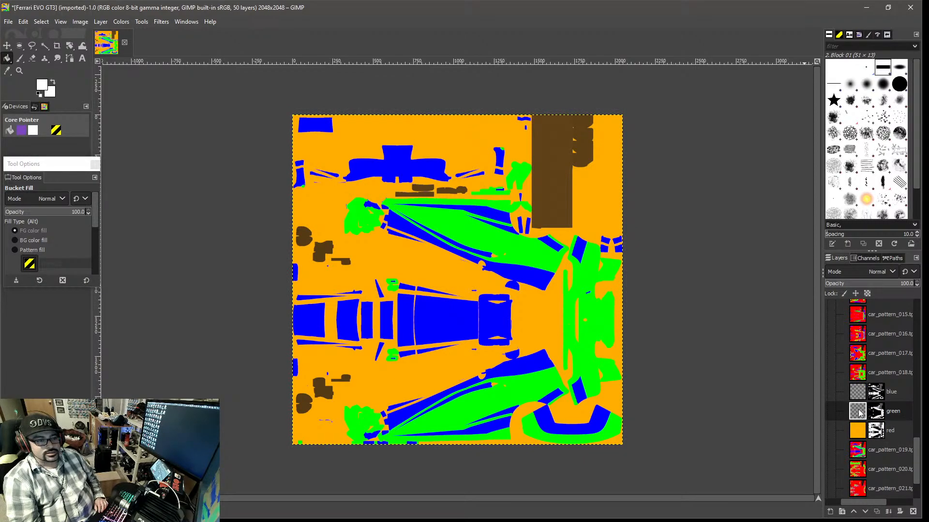
left_click_drag(858, 395, 856, 418)
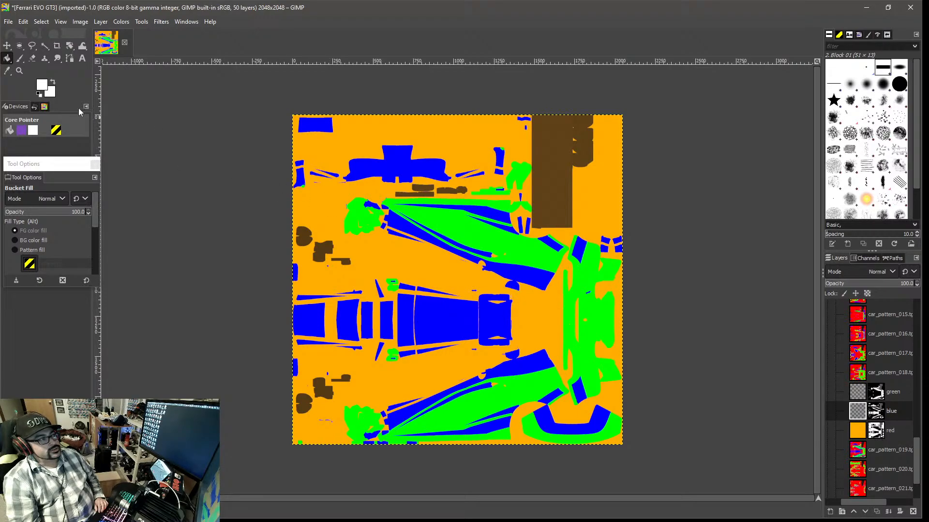
- Set the foreground color to near-black 181816 and bucket-fill the blue layer's content
left_click(43, 86)
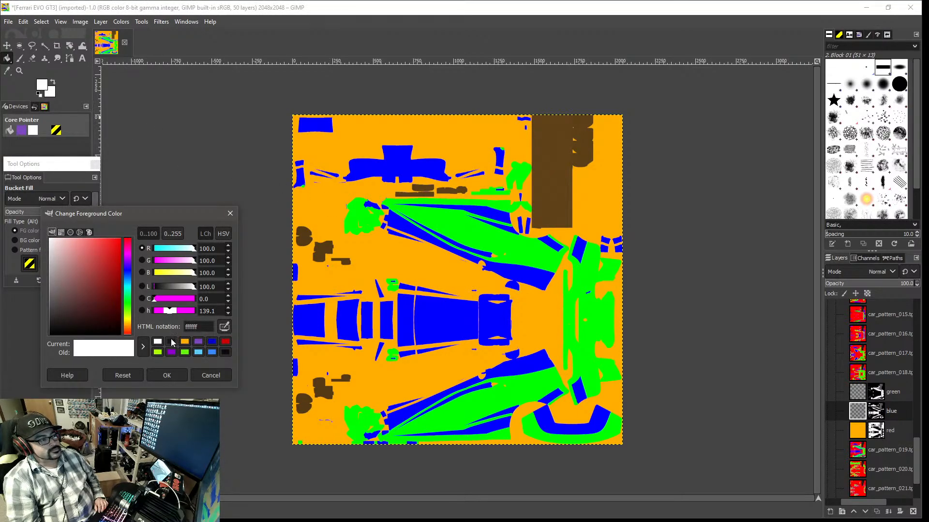
left_click(171, 342)
left_click(167, 375)
left_click(434, 321)
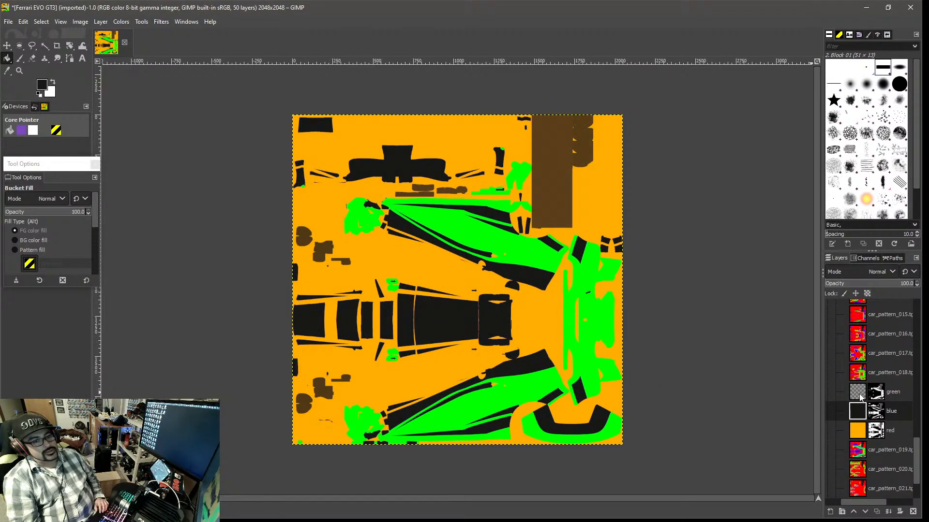
- Make the green layer's content active, set the foreground color to white and bucket-fill it
left_click(860, 397)
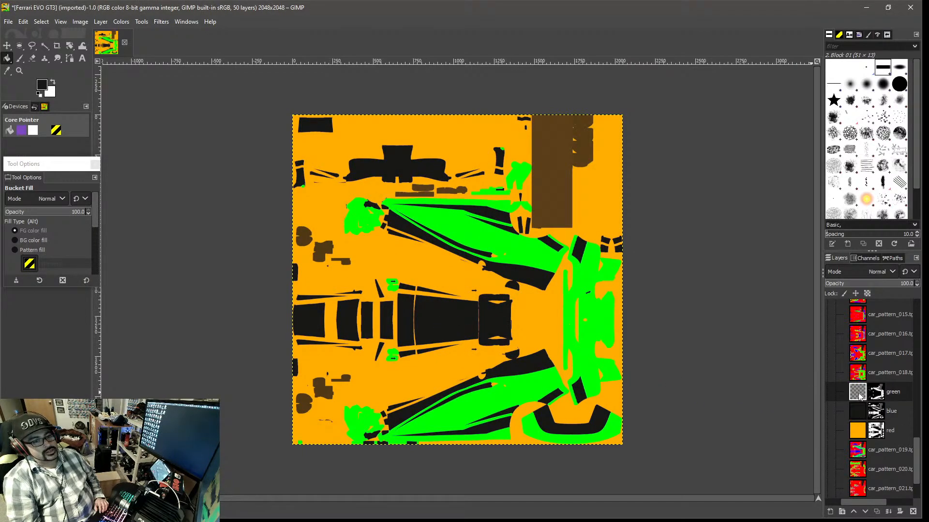
left_click(42, 86)
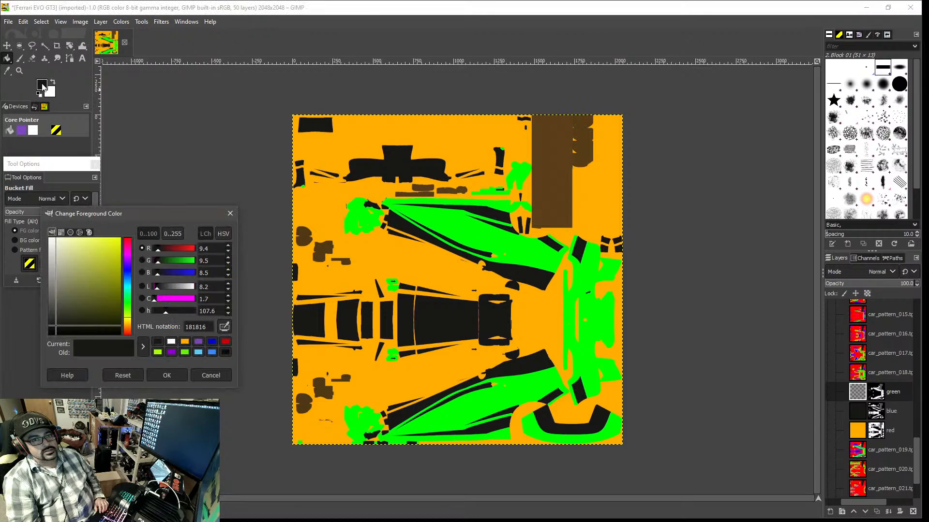
left_click(171, 342)
left_click(176, 374)
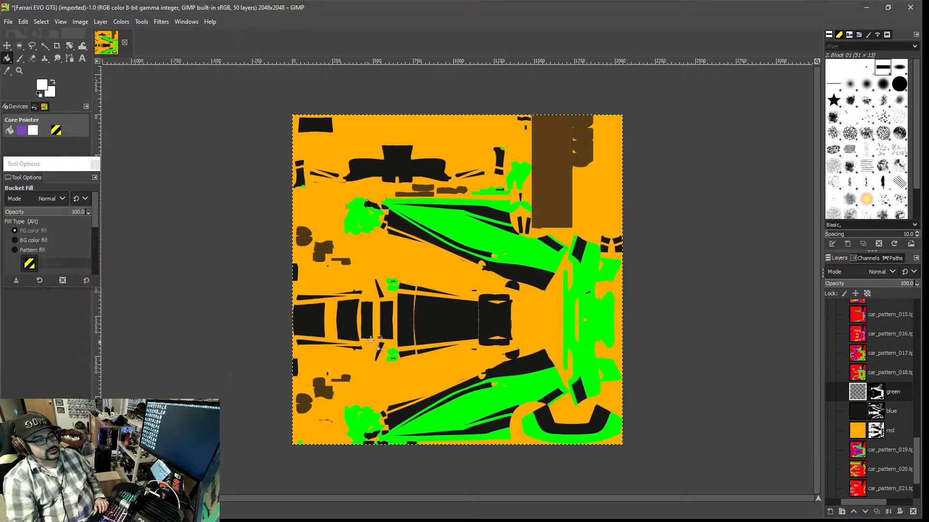
left_click(425, 263)
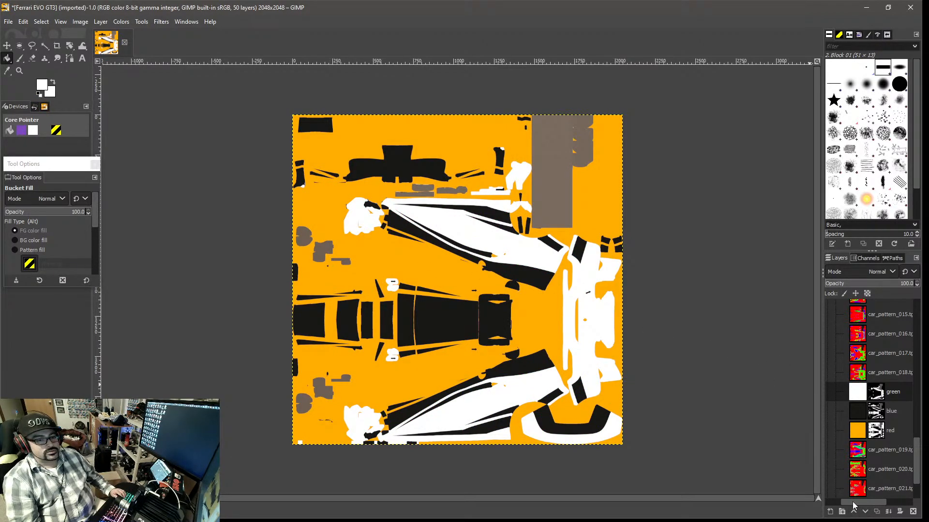
left_click_drag(854, 504, 828, 503)
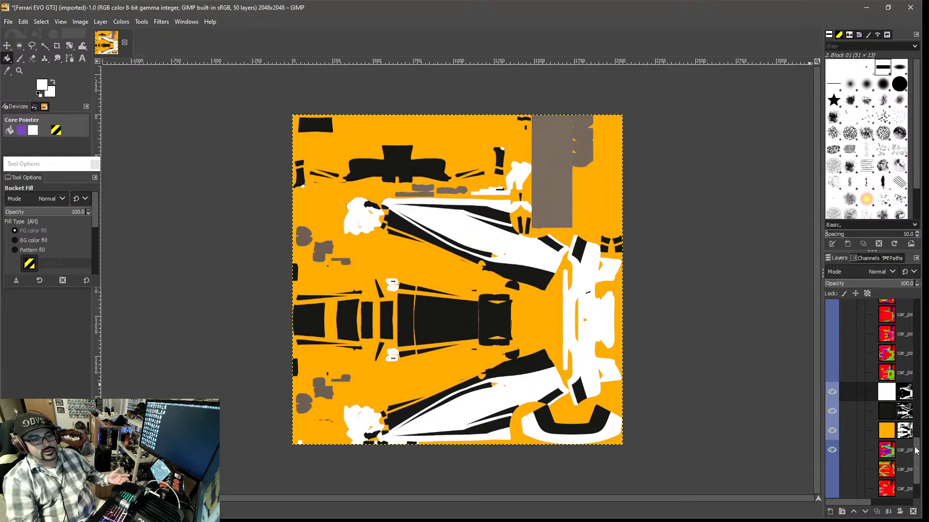
right_click(887, 412)
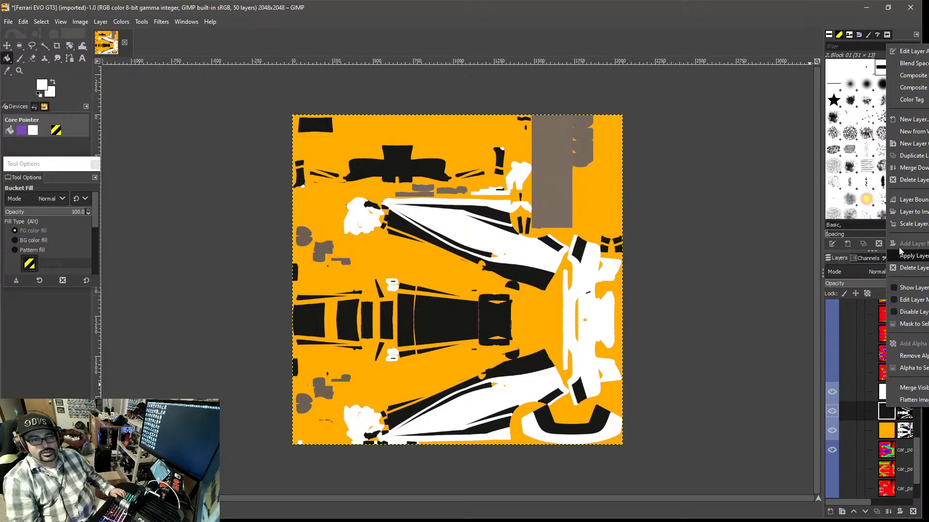
left_click(766, 329)
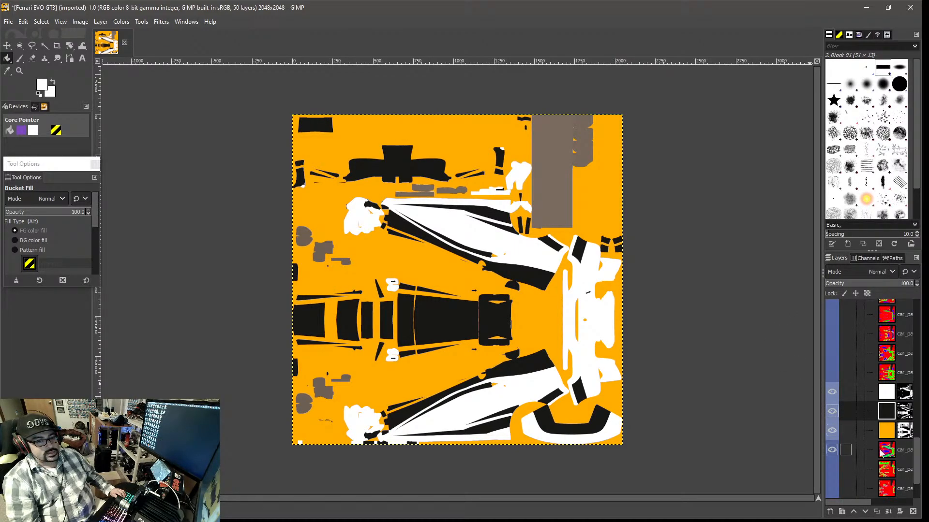
left_click_drag(917, 475, 917, 491)
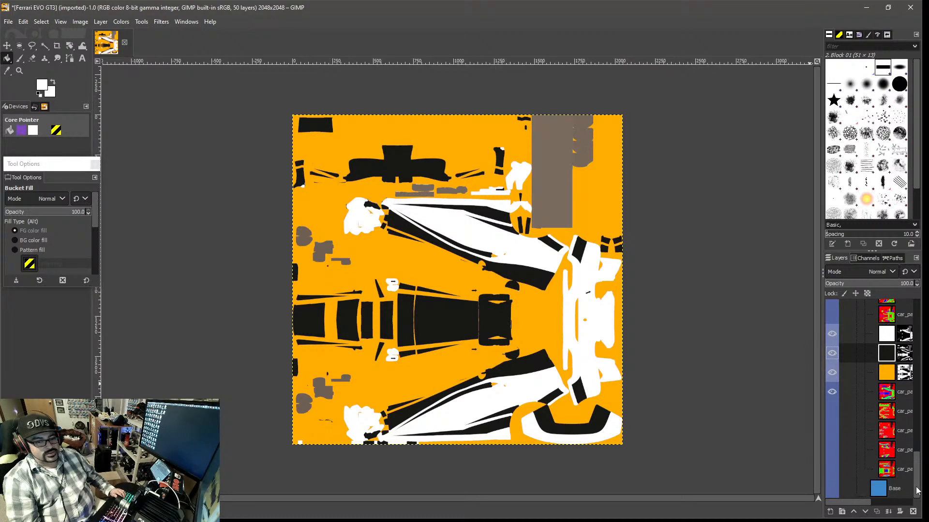
scroll(917, 490, "up", 3)
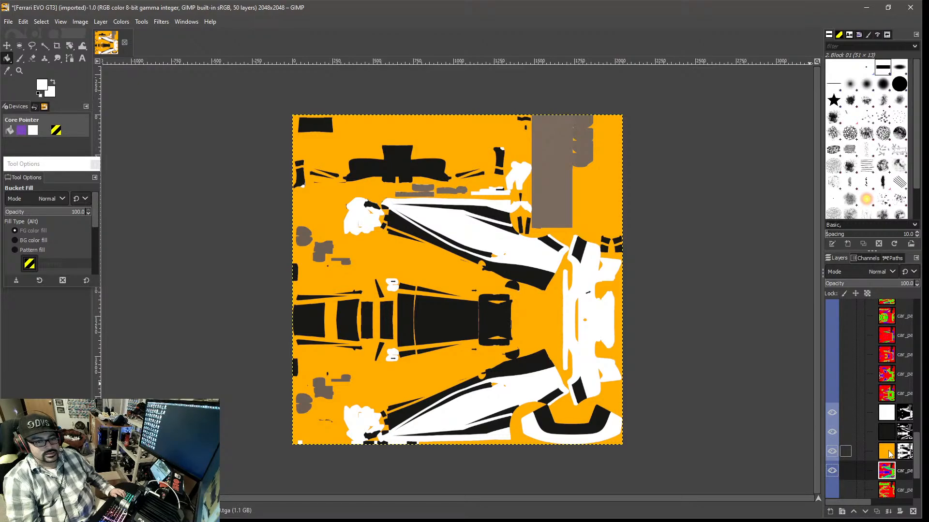
left_click(890, 453)
left_click_drag(858, 502, 868, 502)
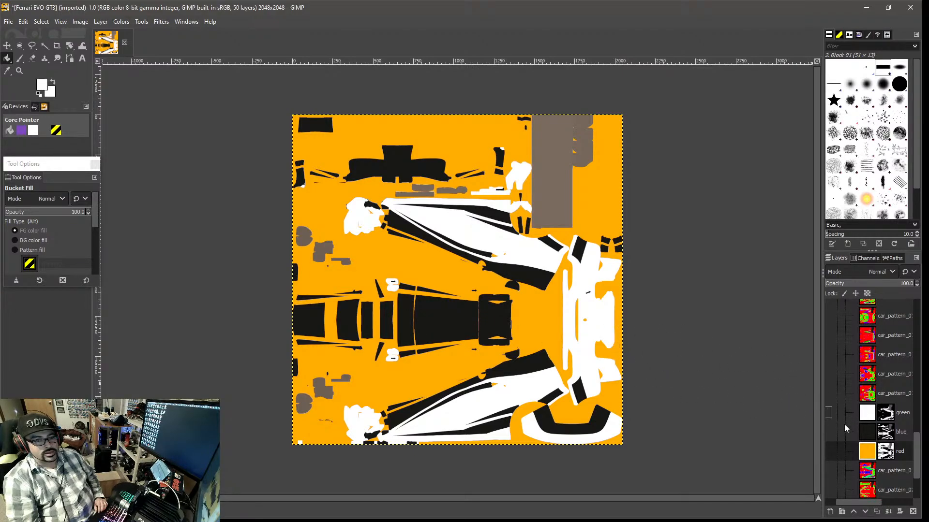
- Collapse the car pattern layer group inside the Paintable Area group
scroll(917, 459, "up", 10)
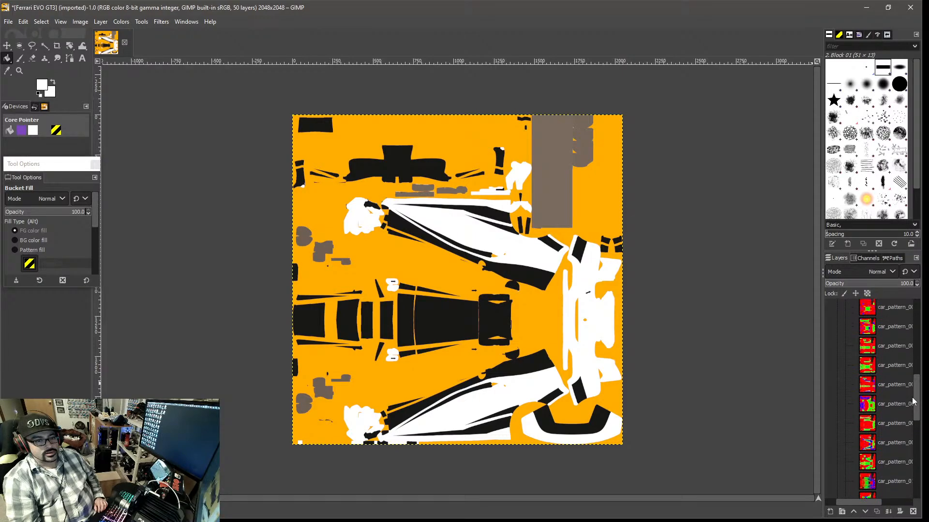
left_click_drag(864, 503, 837, 504)
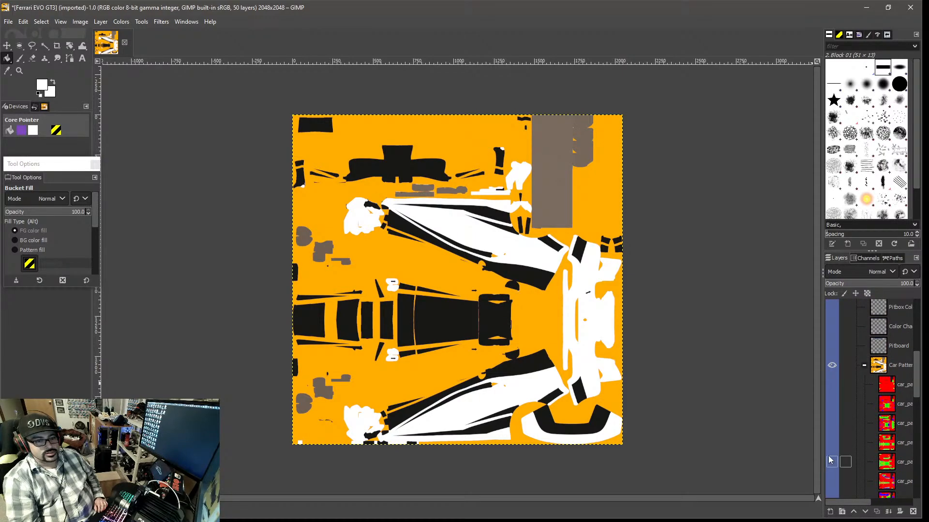
left_click(865, 367)
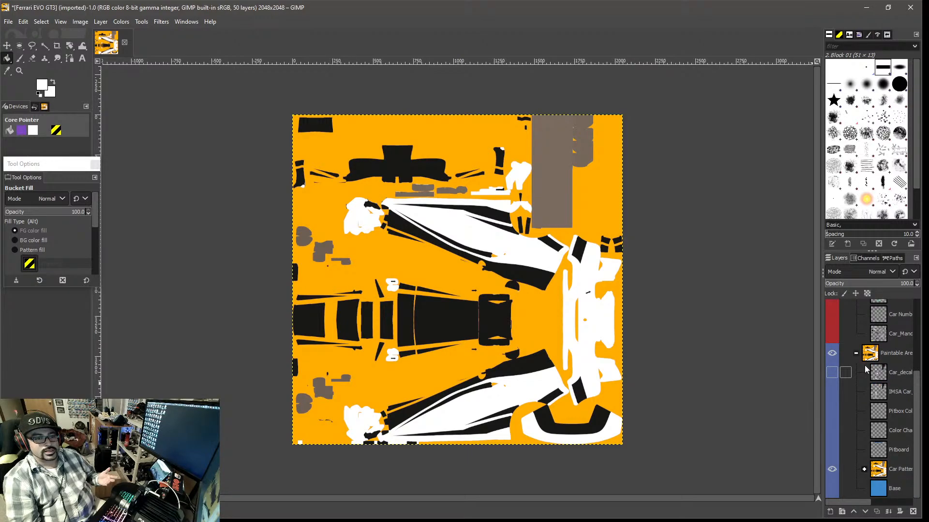
- Show the Pitboard layer, set the foreground color to orange ffae00 and bucket-fill the pitboard's blue area with it
left_click(878, 452)
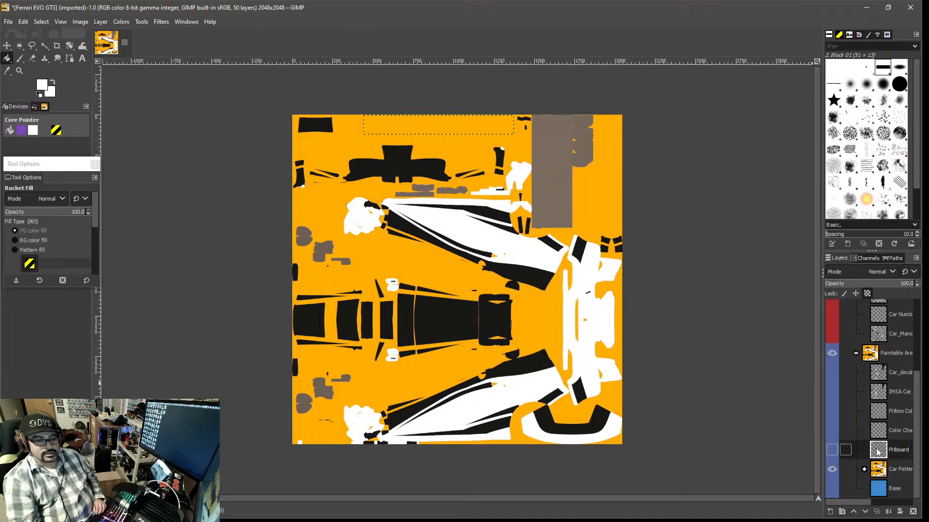
left_click(832, 451)
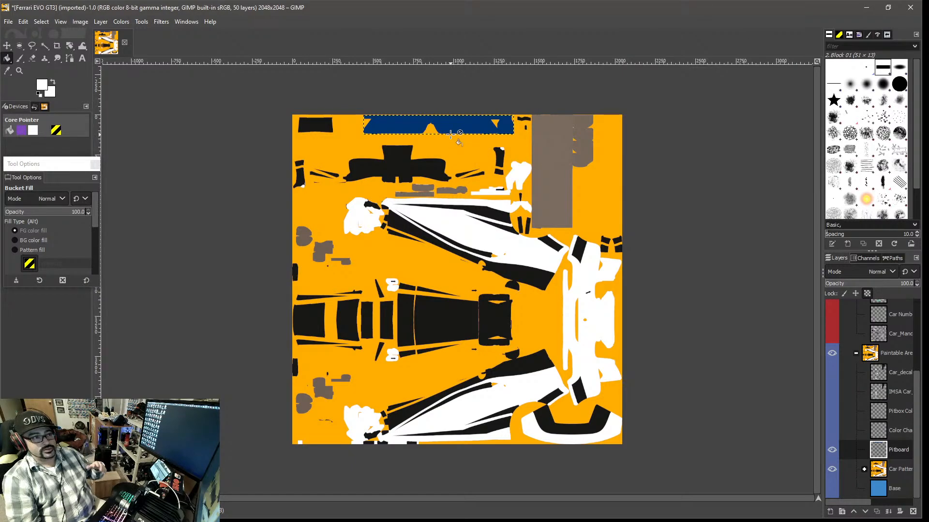
left_click(41, 86)
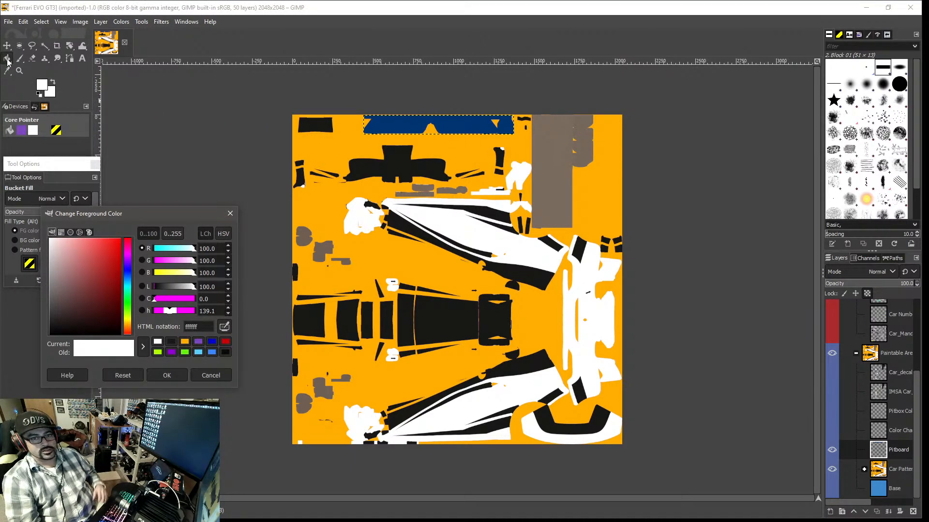
left_click(185, 343)
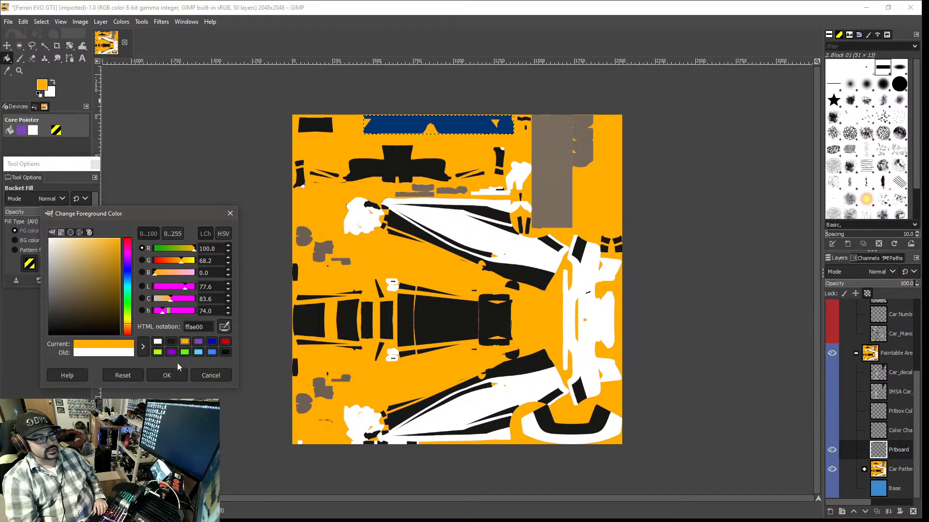
left_click(171, 376)
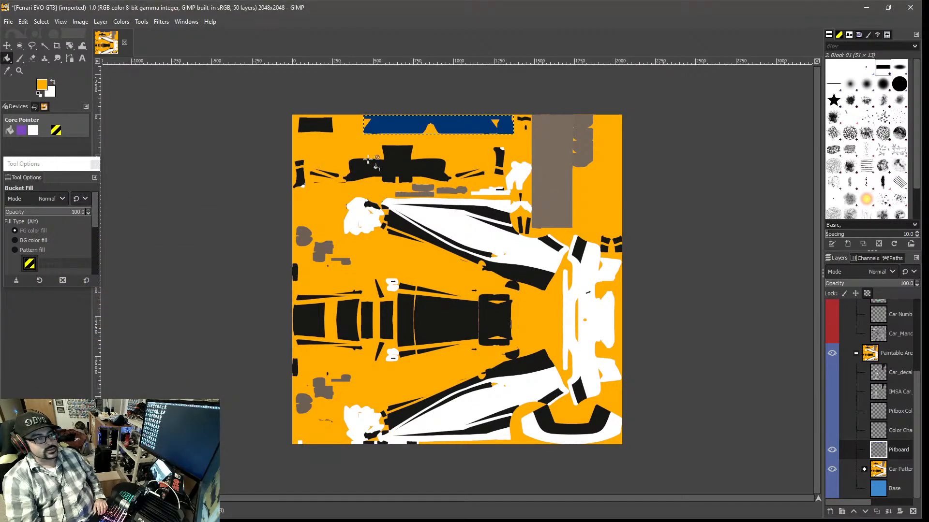
left_click(403, 126)
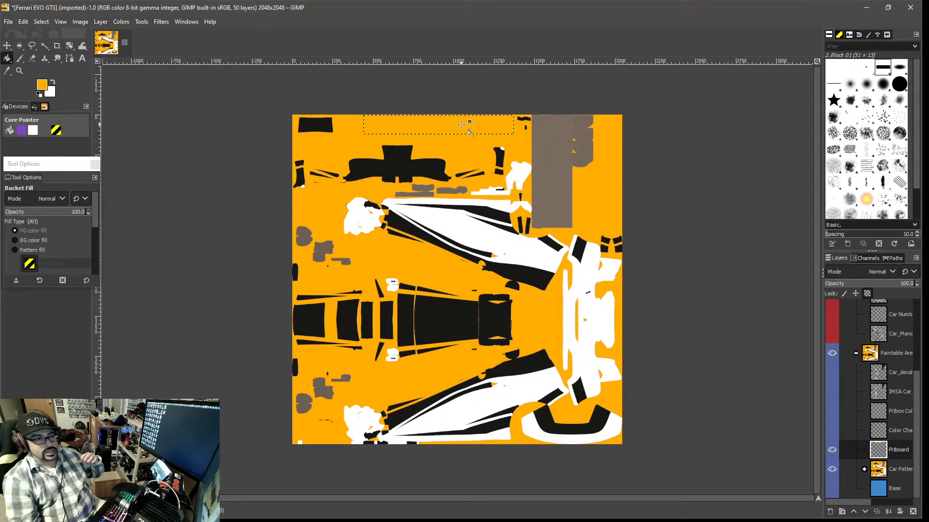
- Make the two layers directly above Pitboard visible, and make the upper one, the pitbox color layer, active
left_click(881, 432)
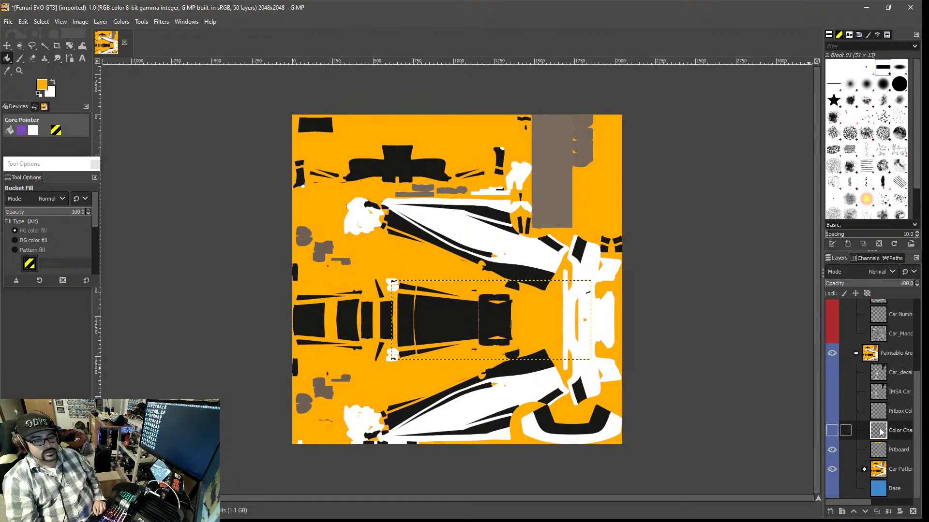
left_click(831, 431)
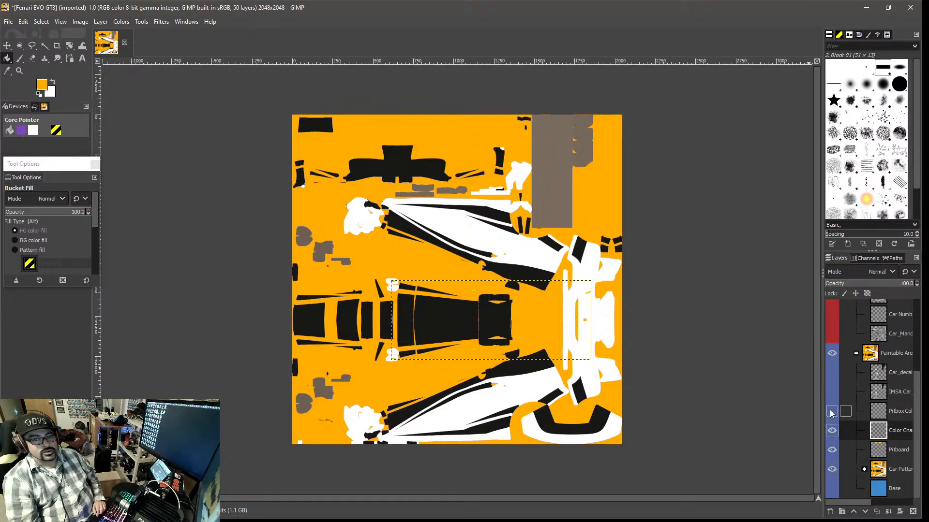
left_click(831, 413)
left_click(831, 413)
left_click(831, 413)
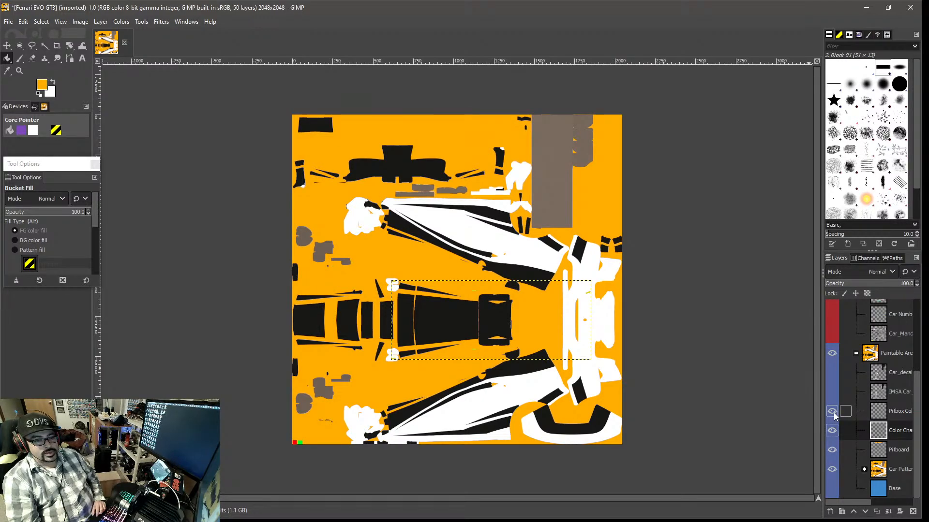
left_click(879, 415)
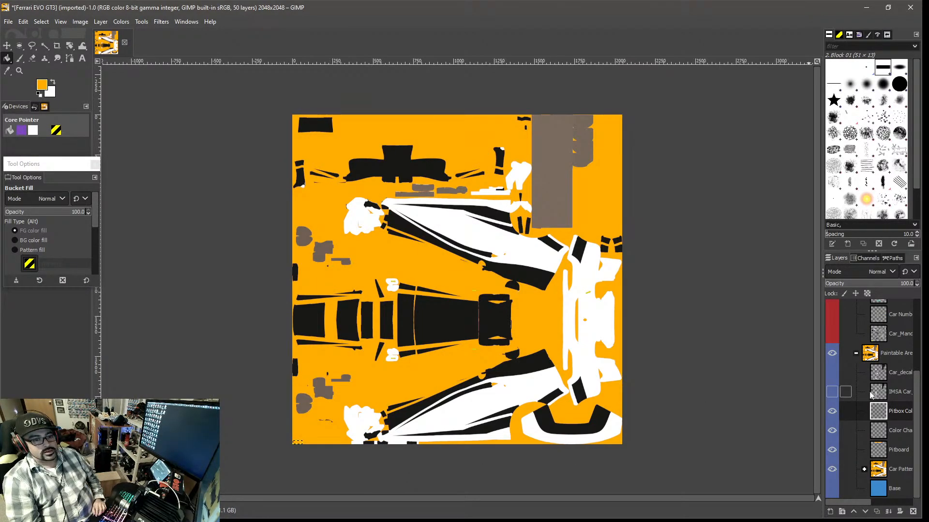
- Show the Car_decal layer briefly to examine its decals on the livery, and hide it again
left_click(832, 373)
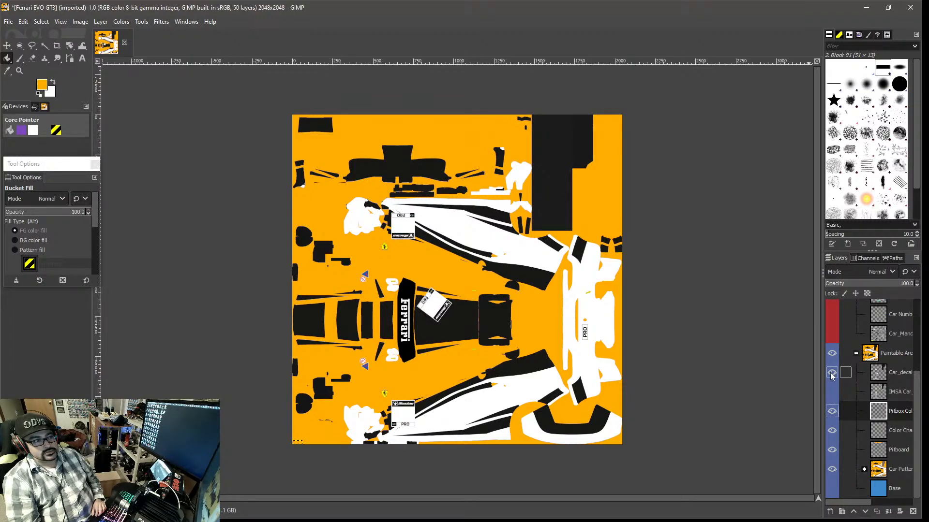
left_click(832, 374)
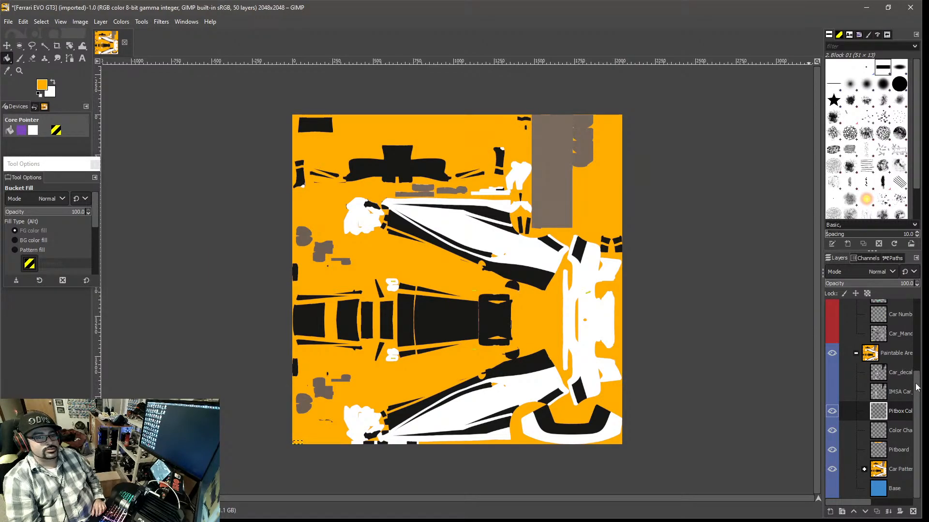
left_click_drag(917, 387, 919, 315)
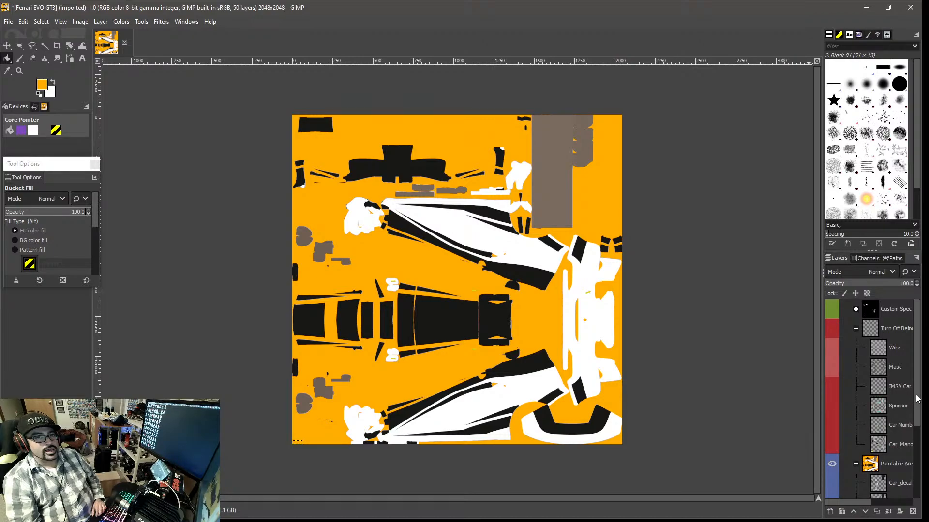
left_click_drag(918, 398, 919, 472)
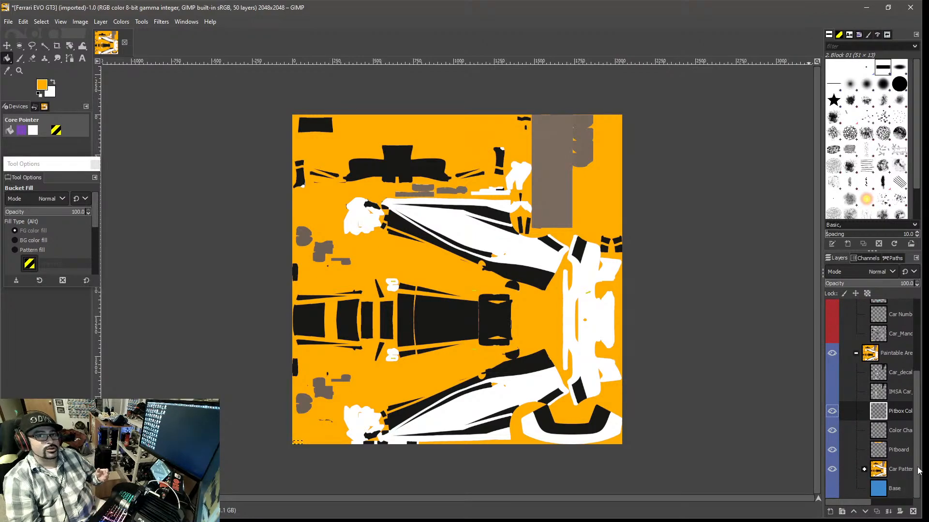
- Import 2023 Ferrari EVO GT3.png from the 144_template_FEVO folder as a new layer directly above the Car_decal layer
left_click(879, 374)
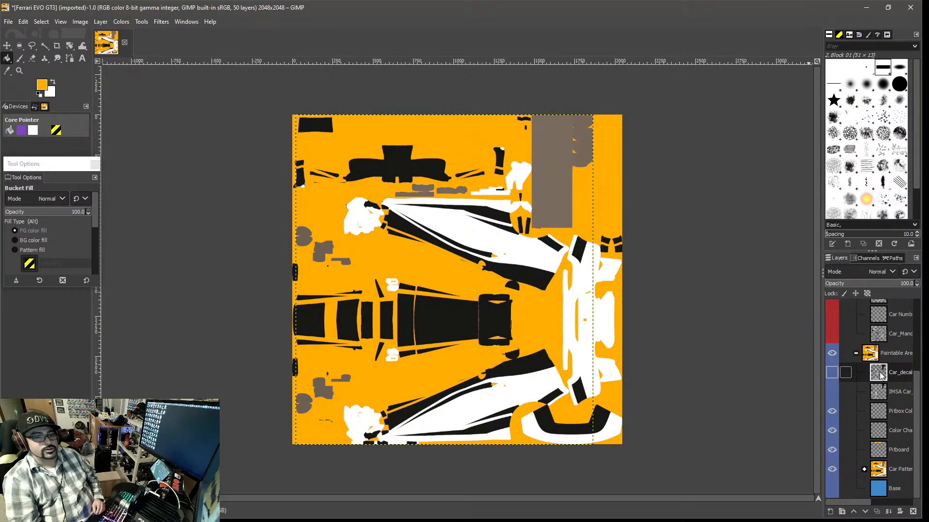
left_click(10, 22)
left_click(34, 73)
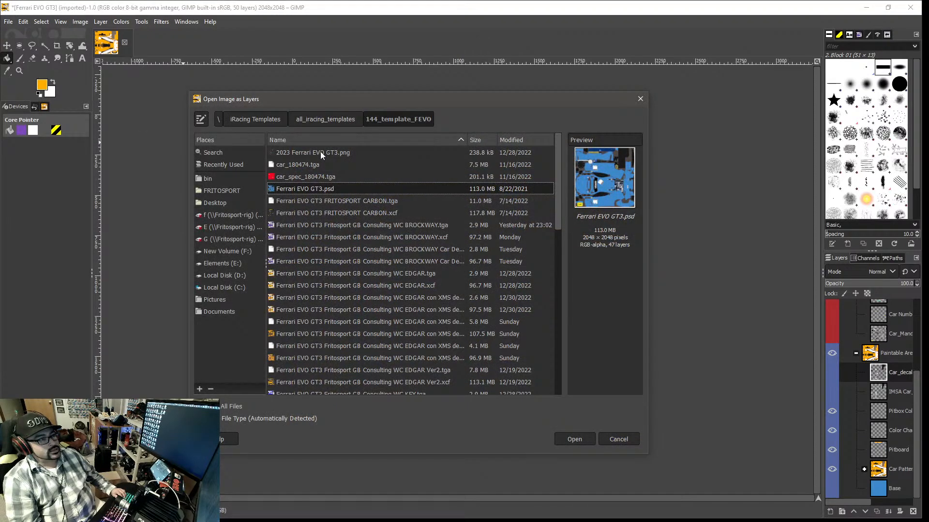
left_click(320, 152)
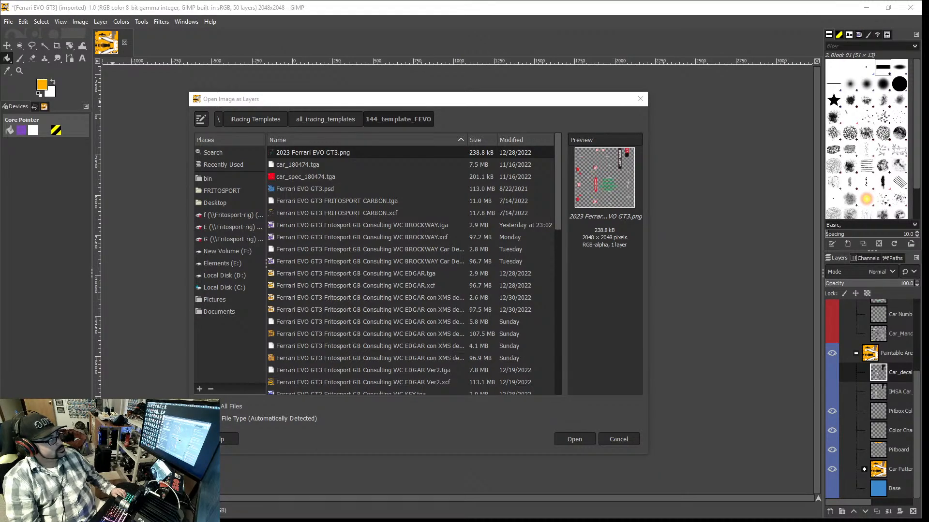
left_click_drag(0, 102, 375, 103)
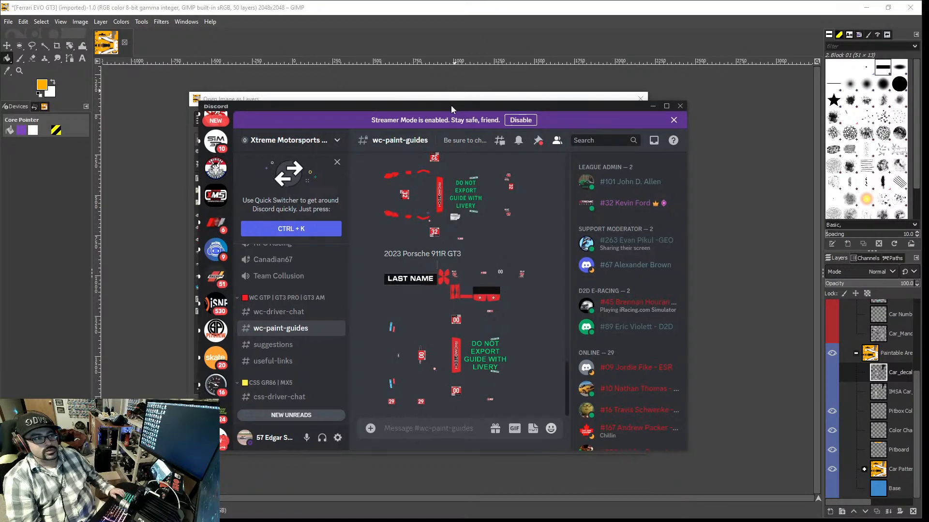
left_click_drag(451, 105, 0, 106)
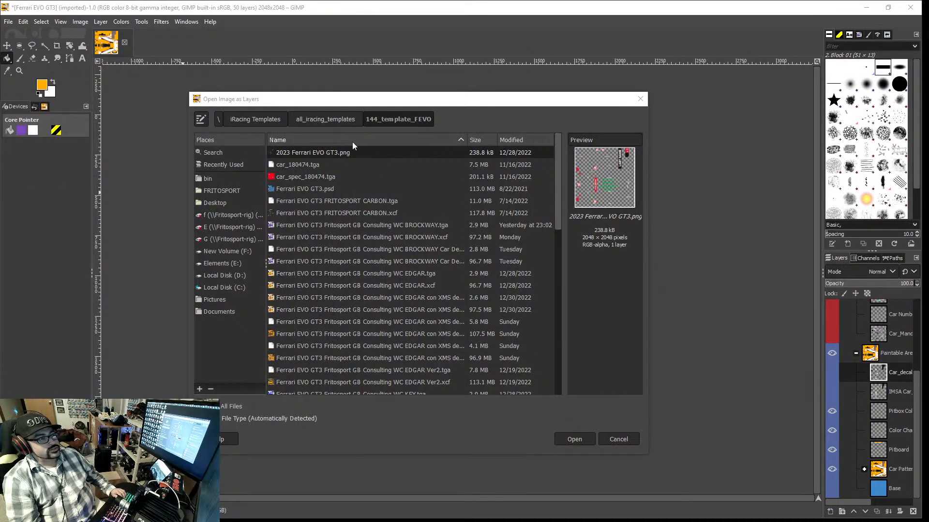
left_click(348, 154)
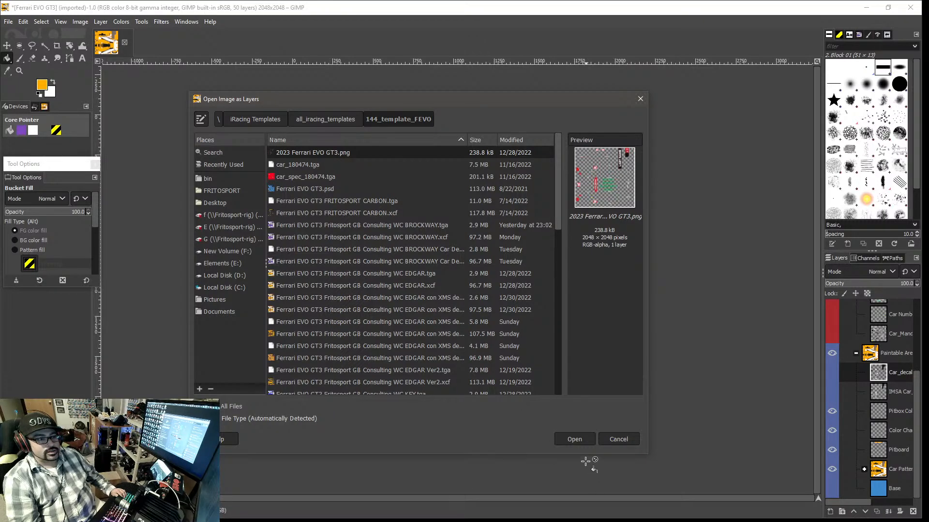
left_click(575, 439)
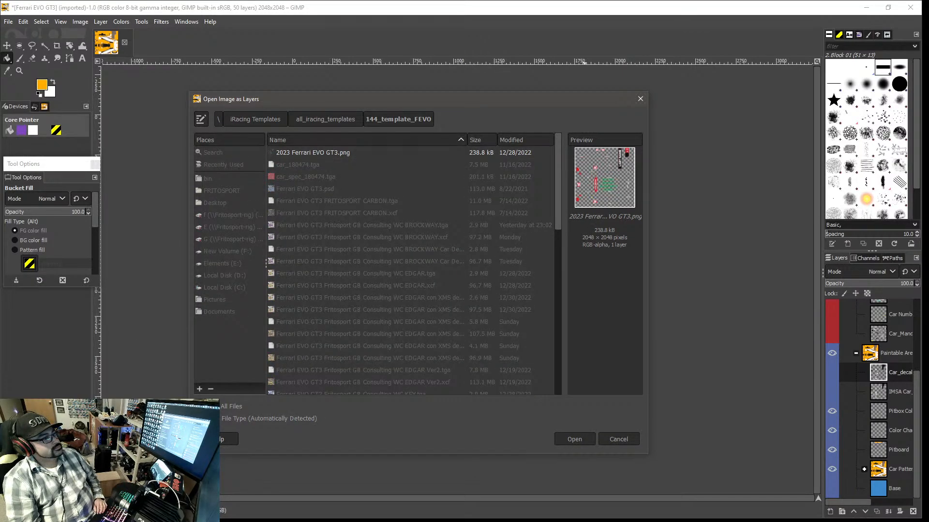
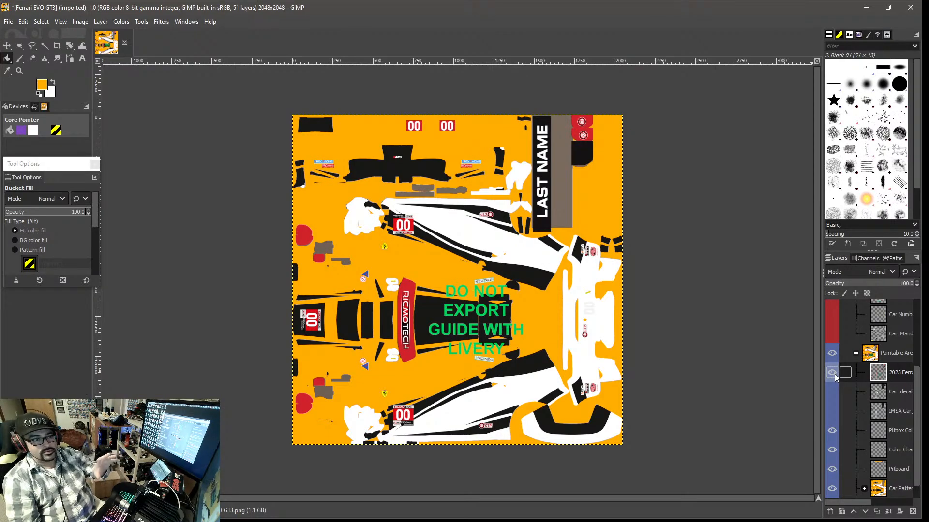
- Hide and re-show the imported 2023 Ferrari guide layer to compare, and make the Turn Off Before group visible
left_click(832, 373)
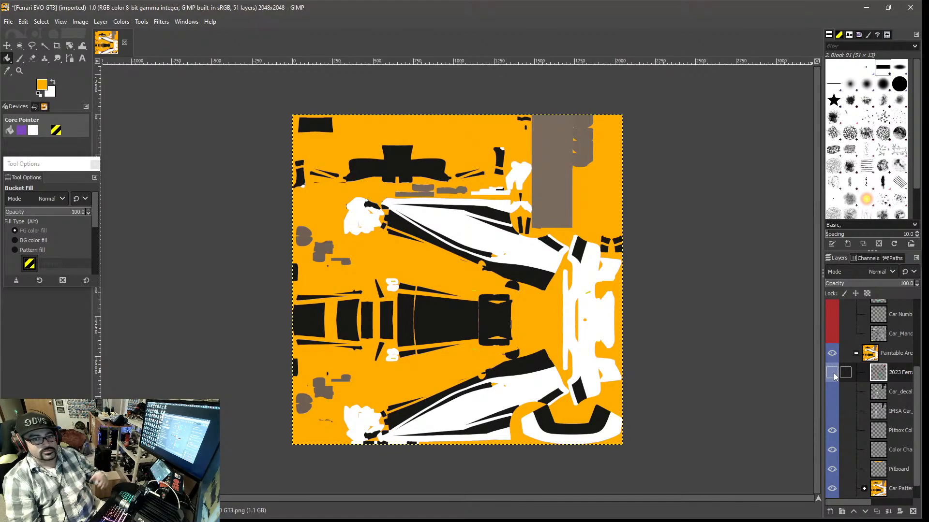
left_click(832, 374)
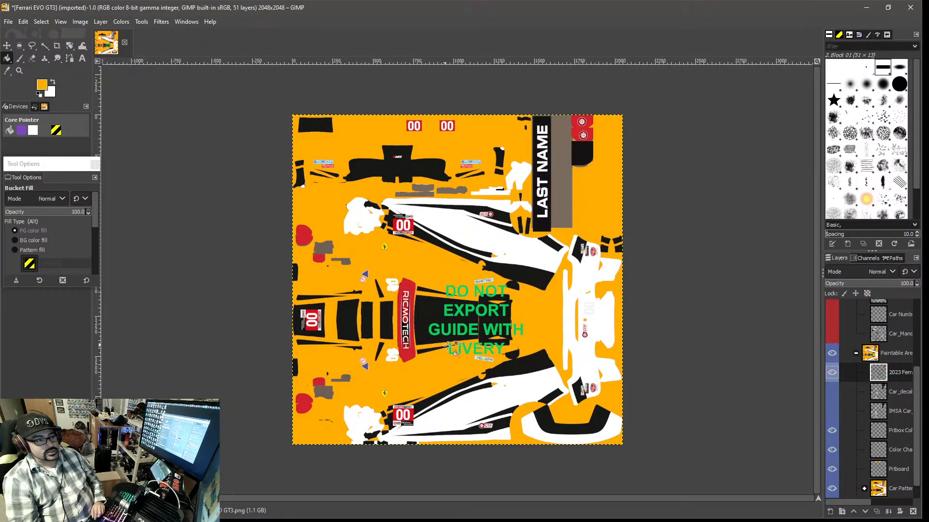
left_click_drag(917, 387, 918, 318)
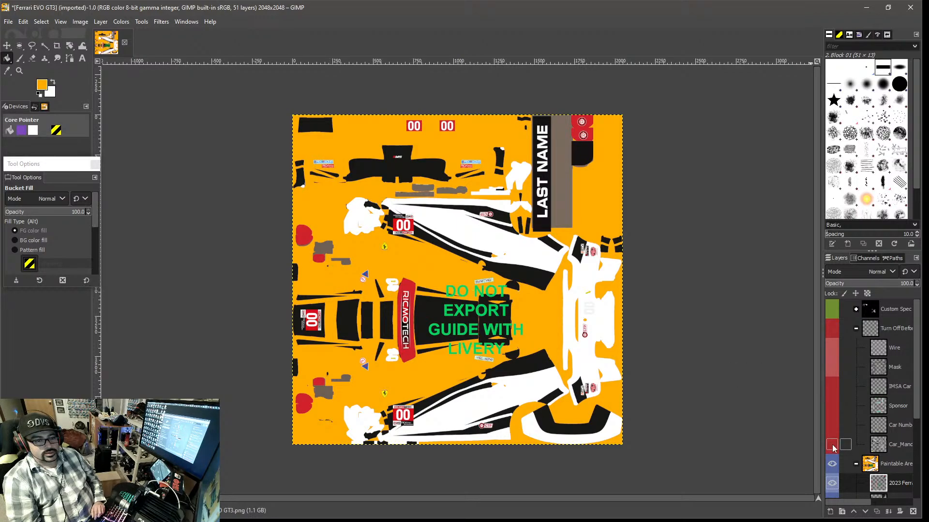
left_click(832, 329)
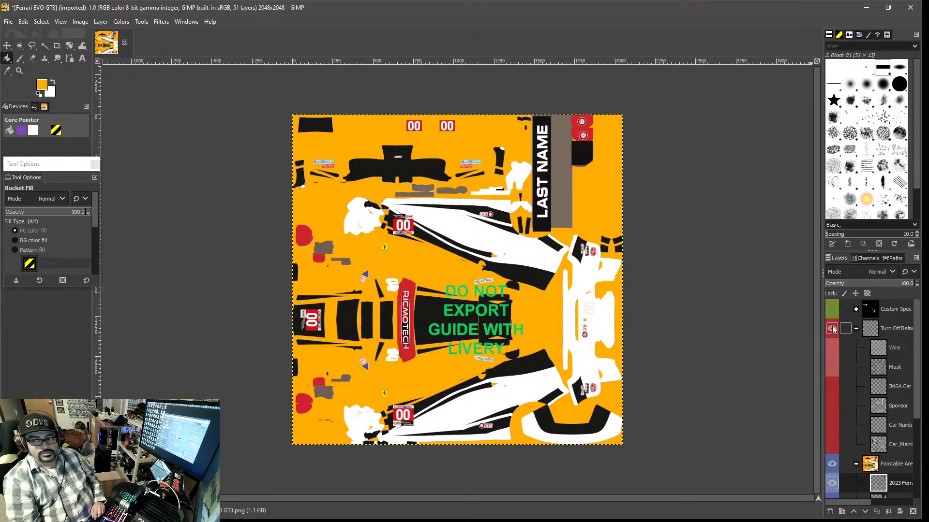
- Make the Car_Mand, Mask and Sponsor guide layers in the Turn Off Before group visible, showing the Wire layer only briefly
left_click(832, 445)
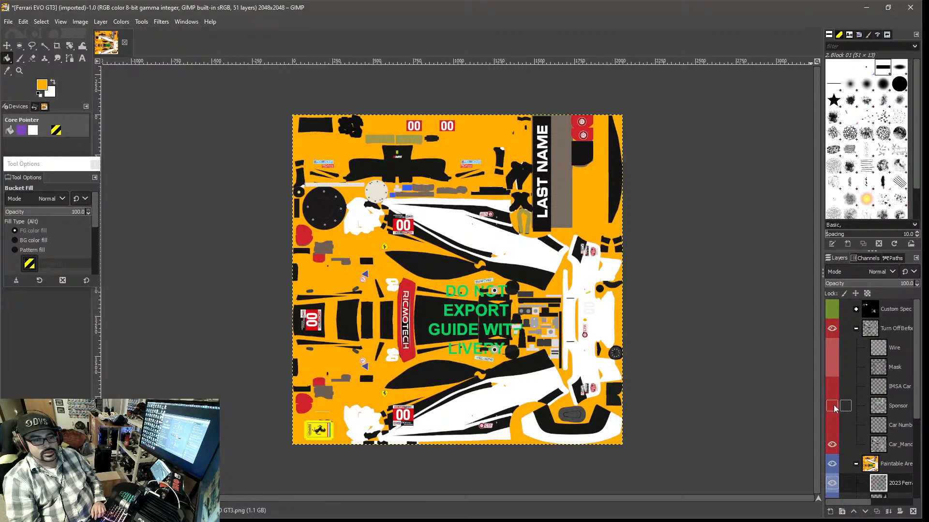
left_click(833, 368)
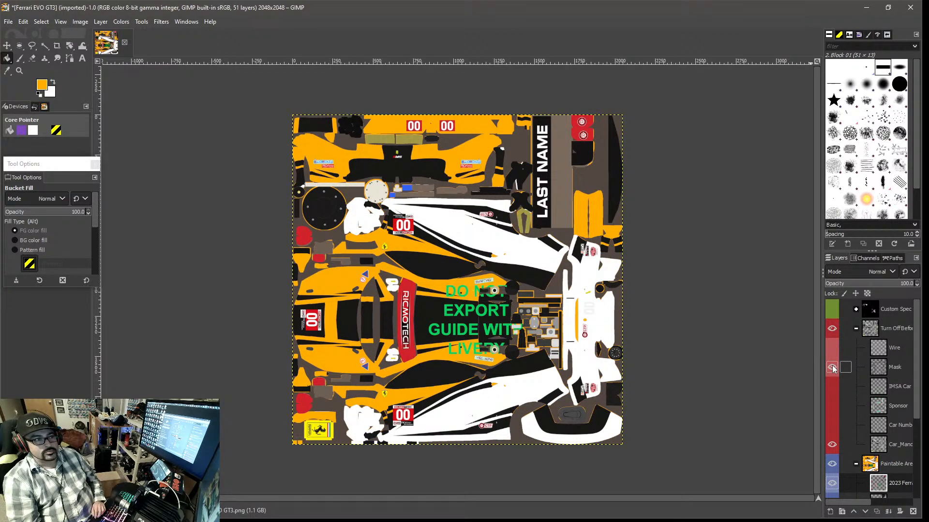
left_click(832, 348)
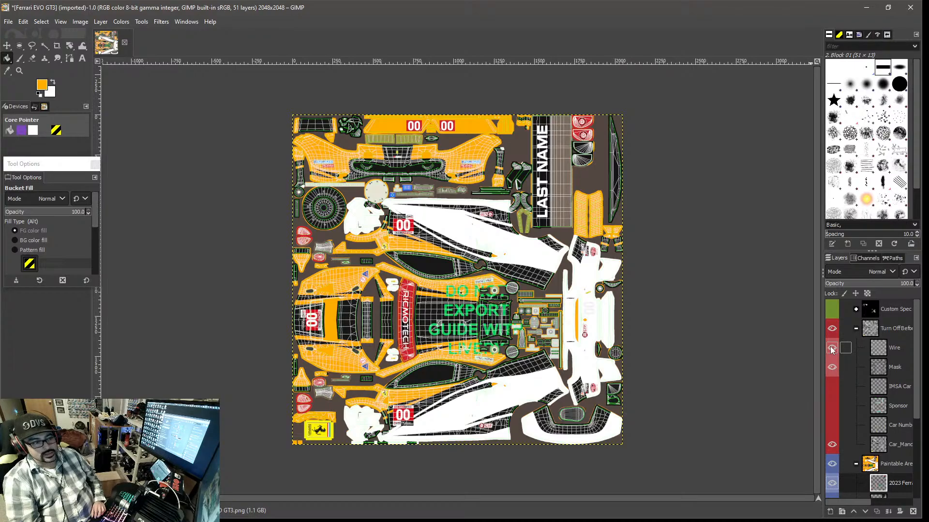
left_click(832, 348)
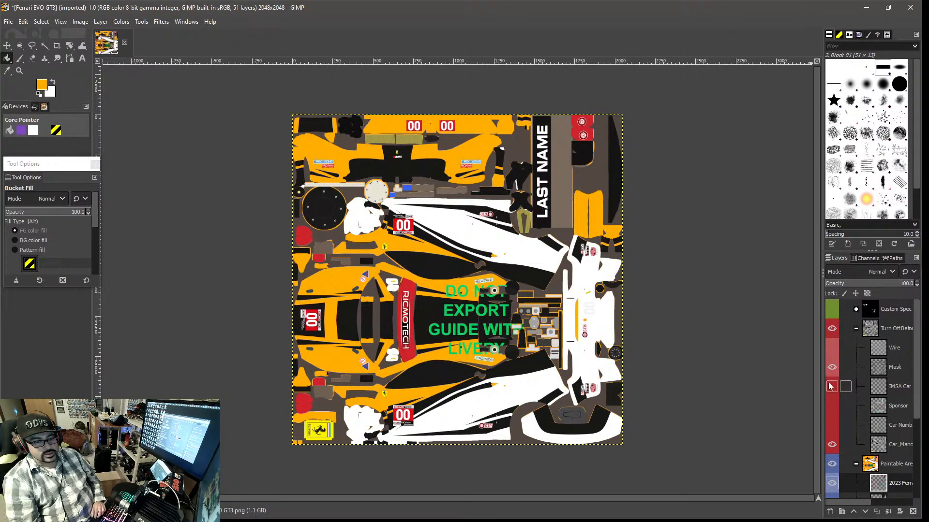
left_click(832, 407)
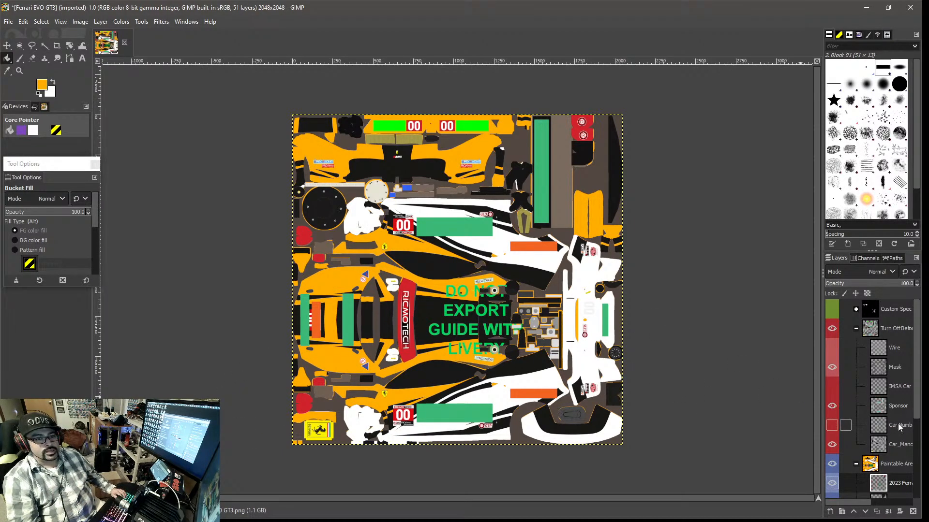
- Make the Sponsor layer active and browse to the 2018 FRITOSPORT LOGOS folder on the Elements drive for a layer import
left_click(881, 409)
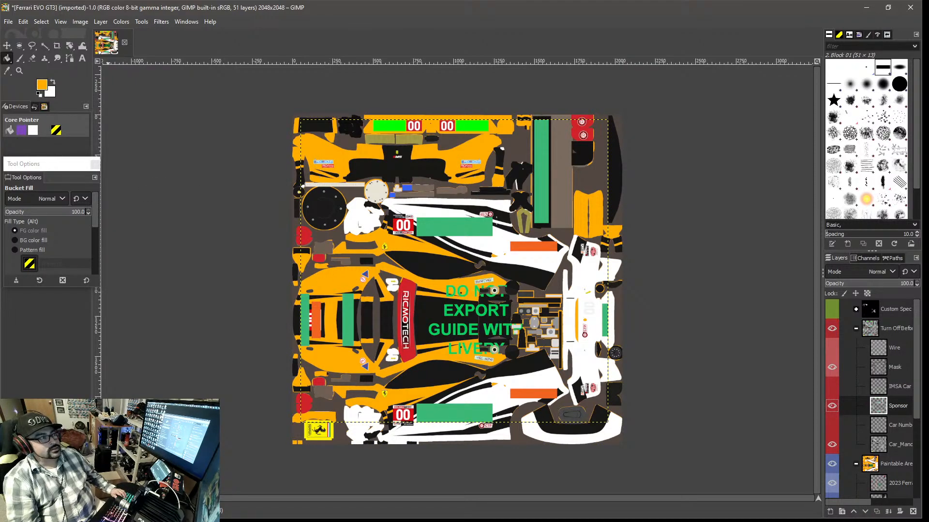
left_click(9, 22)
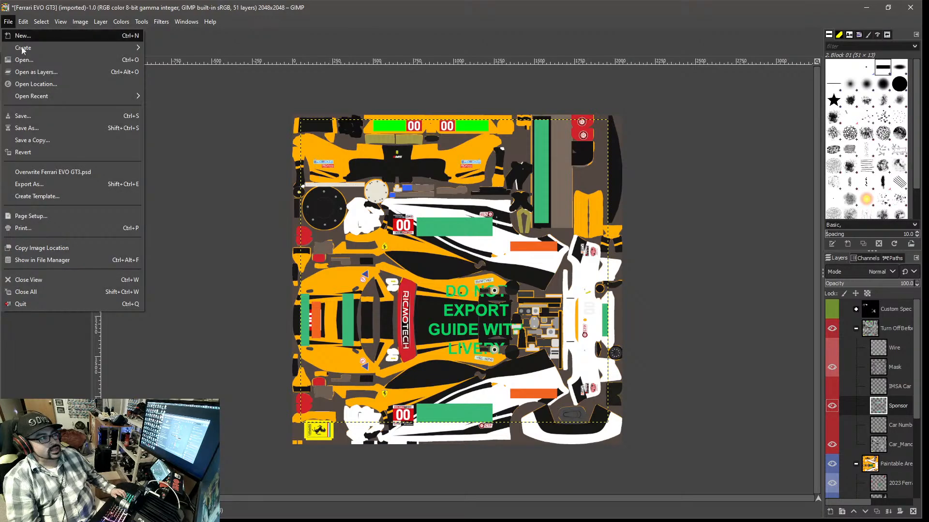
left_click(37, 72)
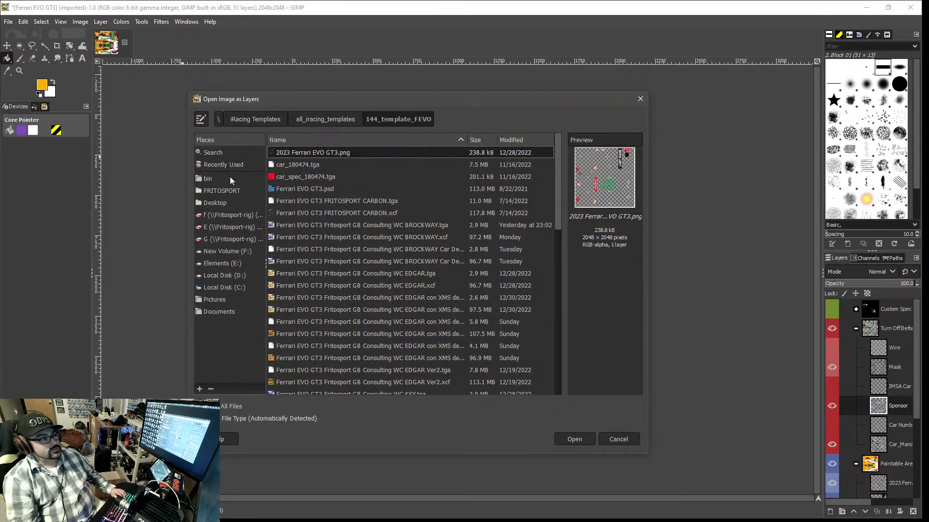
left_click(230, 263)
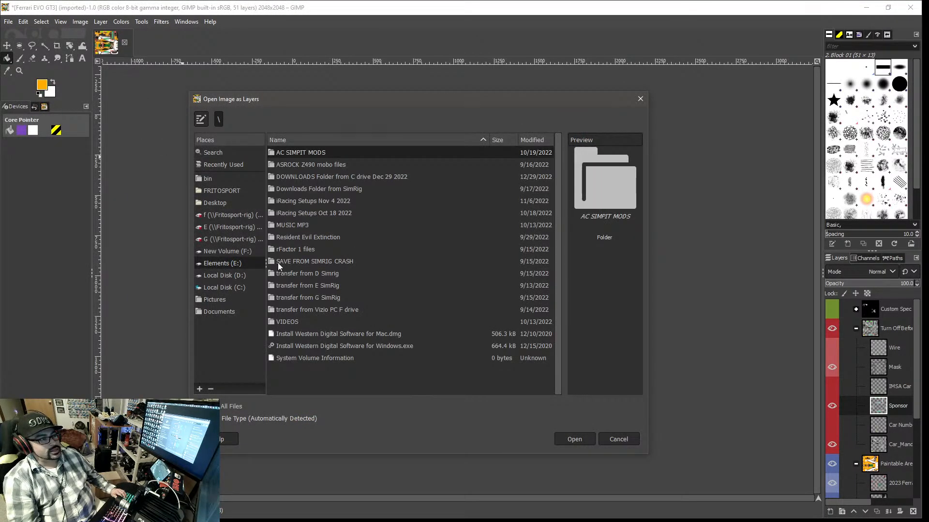
double_click(300, 274)
double_click(294, 189)
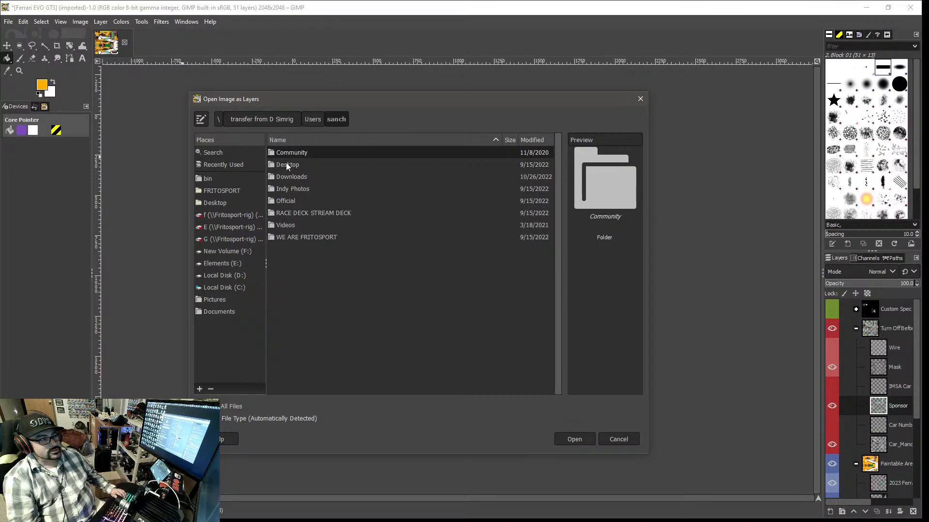
double_click(286, 176)
double_click(292, 152)
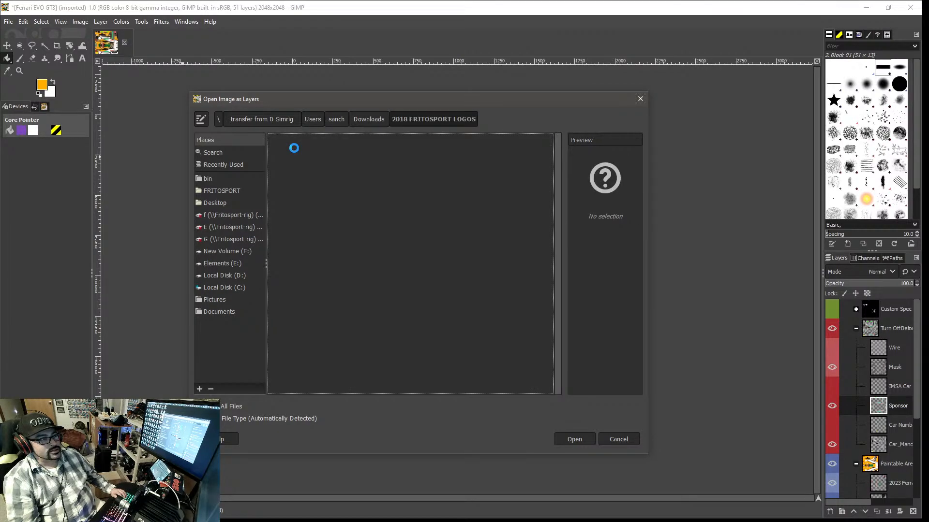
- Import the driver's orange-and-black FRITOSPORT logo XCF file as a new layer directly above the Sponsor layer
scroll(336, 310, "down", 8)
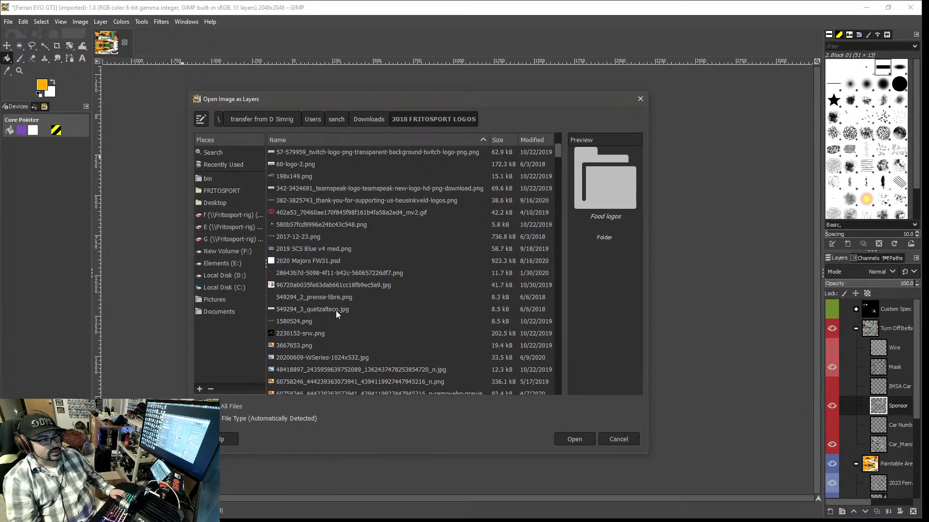
scroll(328, 318, "down", 15)
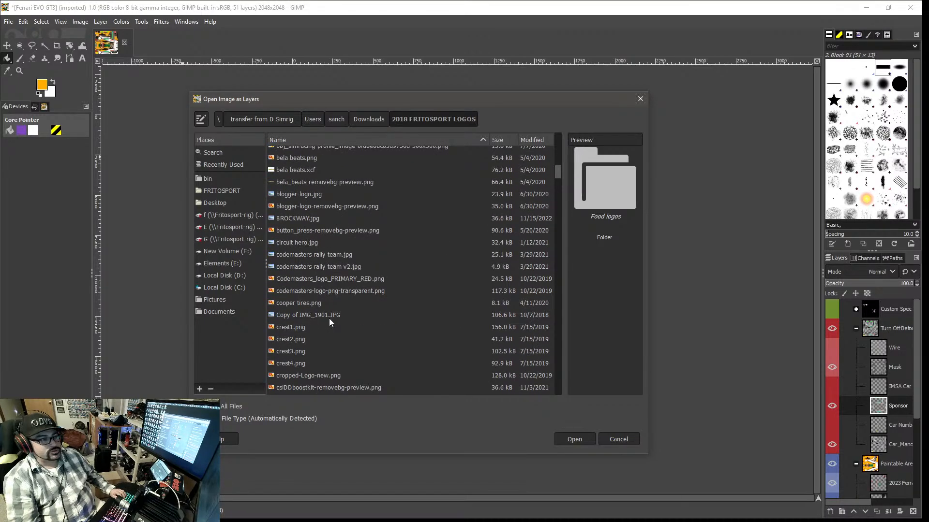
scroll(329, 318, "down", 3)
scroll(329, 319, "up", 3)
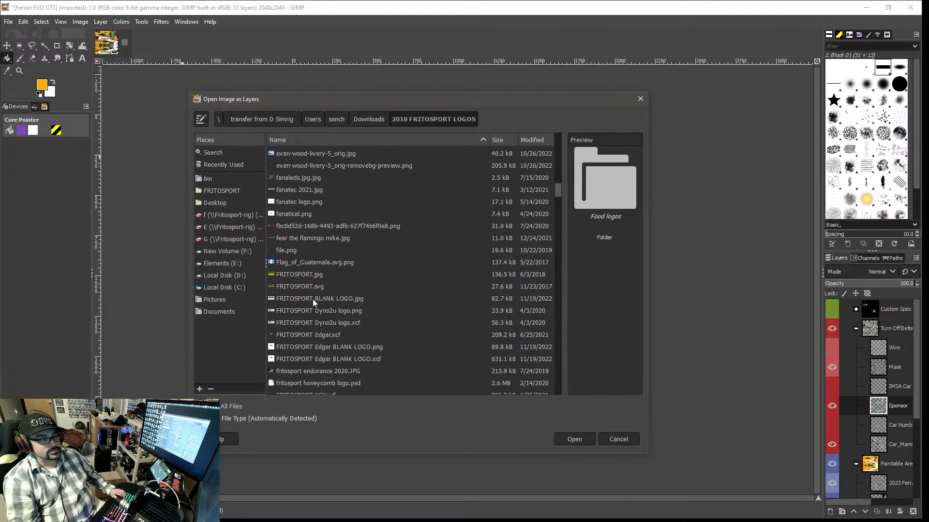
left_click(308, 285)
scroll(307, 285, "down", 5)
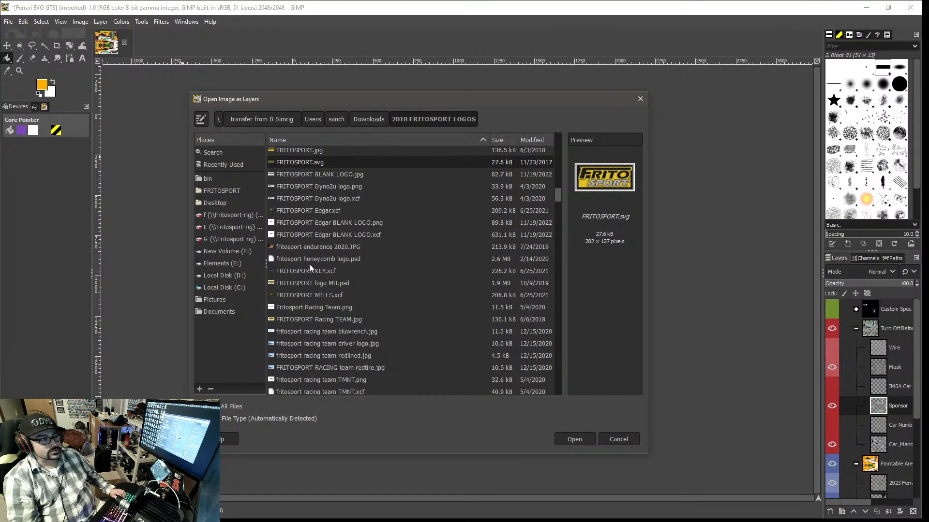
left_click(312, 209)
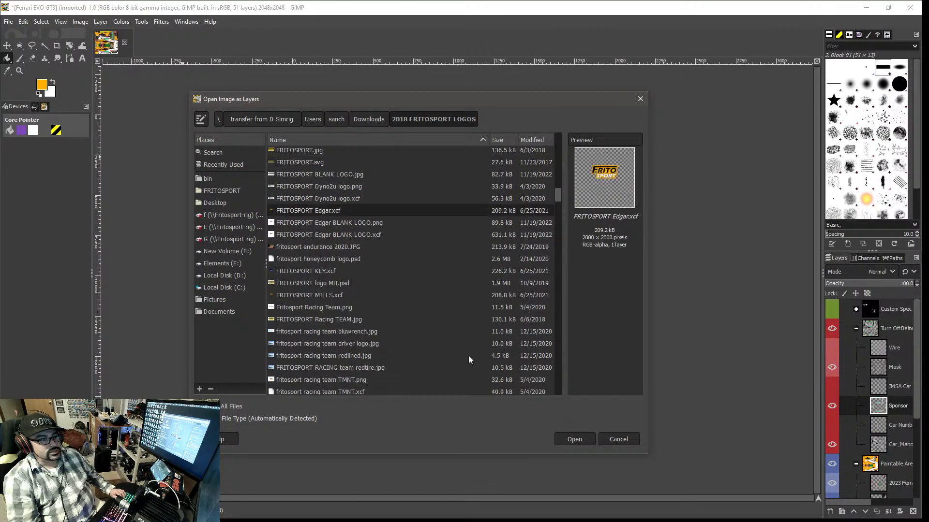
left_click(571, 440)
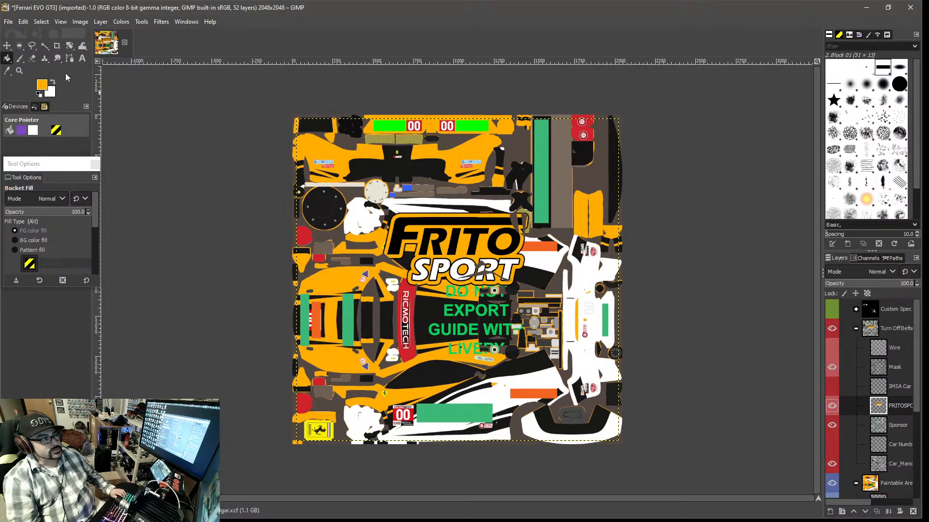
- Scale the FRITOSPORT logo layer to 495 × 495 px and place it just above the lower side panel's green sponsor block
key("shift+s")
left_click(459, 273)
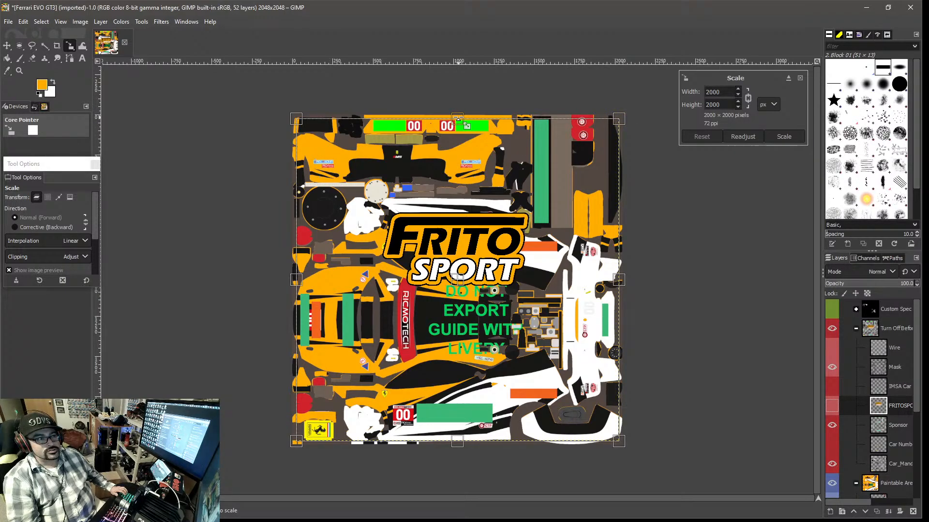
left_click_drag(459, 120, 450, 363)
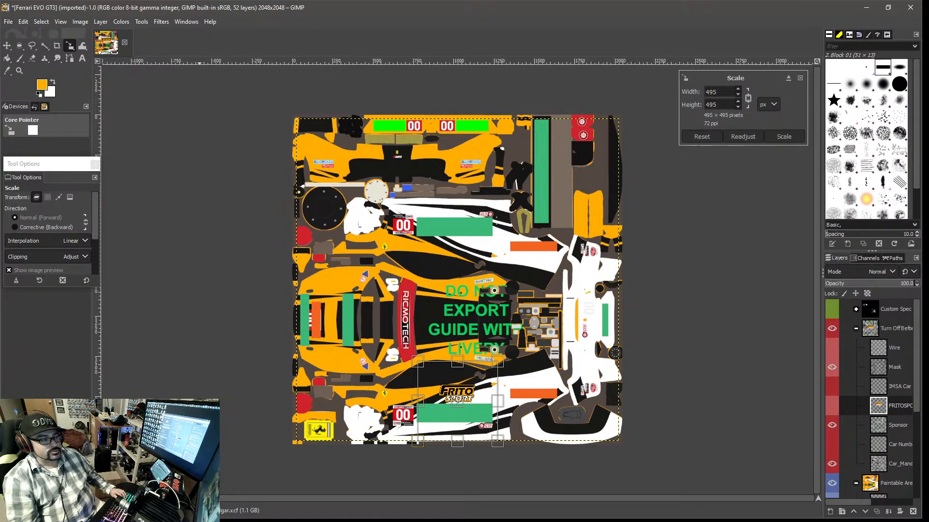
key("1")
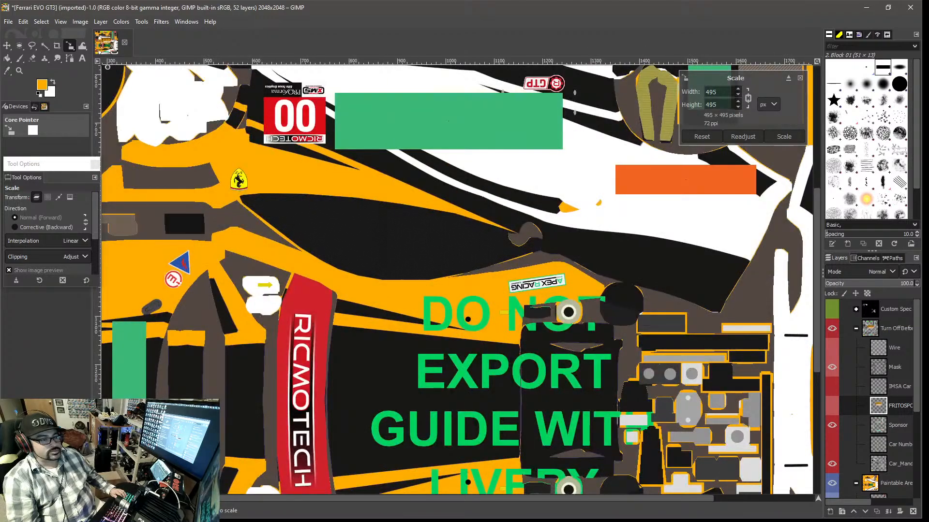
scroll(411, 252, "down", 6)
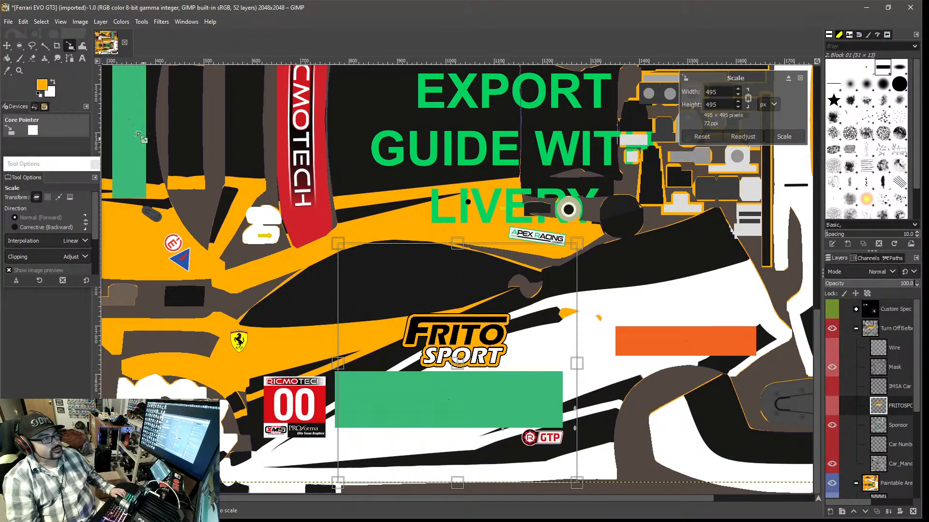
left_click(8, 46)
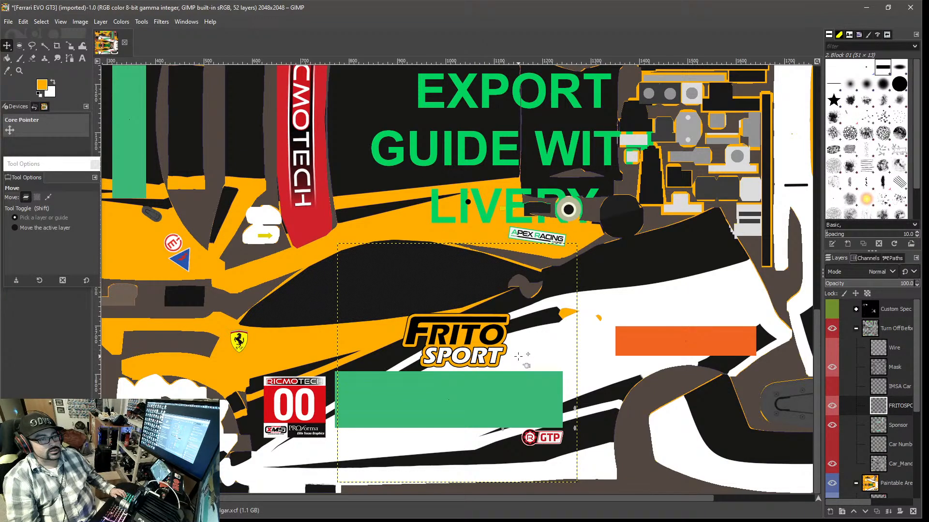
left_click_drag(522, 357, 567, 357)
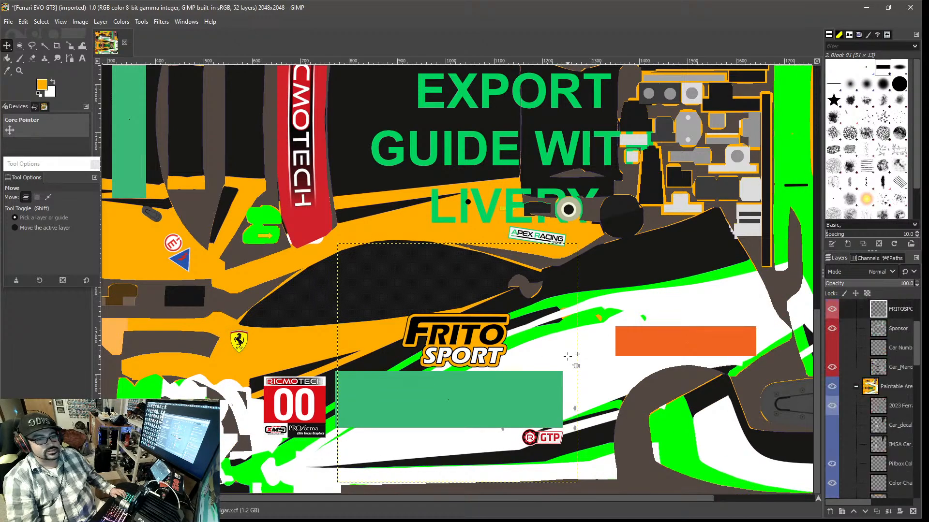
left_click(24, 22)
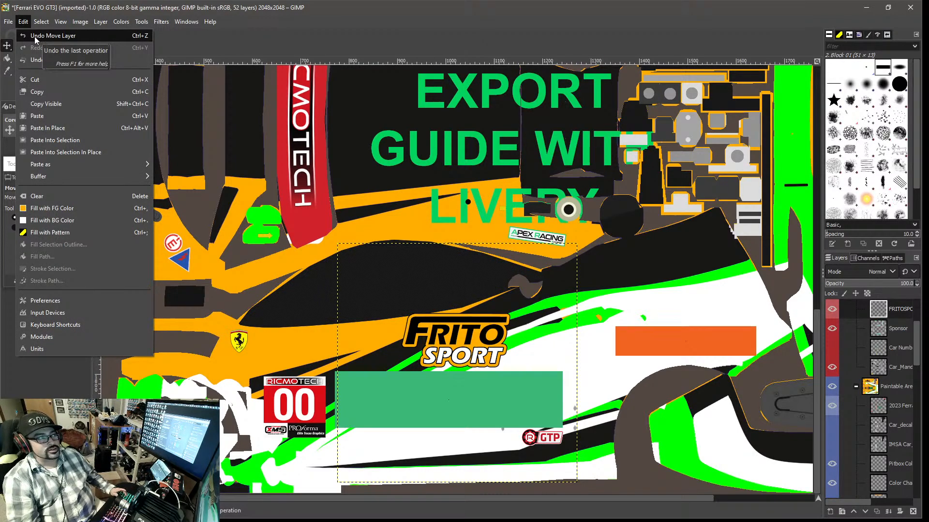
left_click(34, 36)
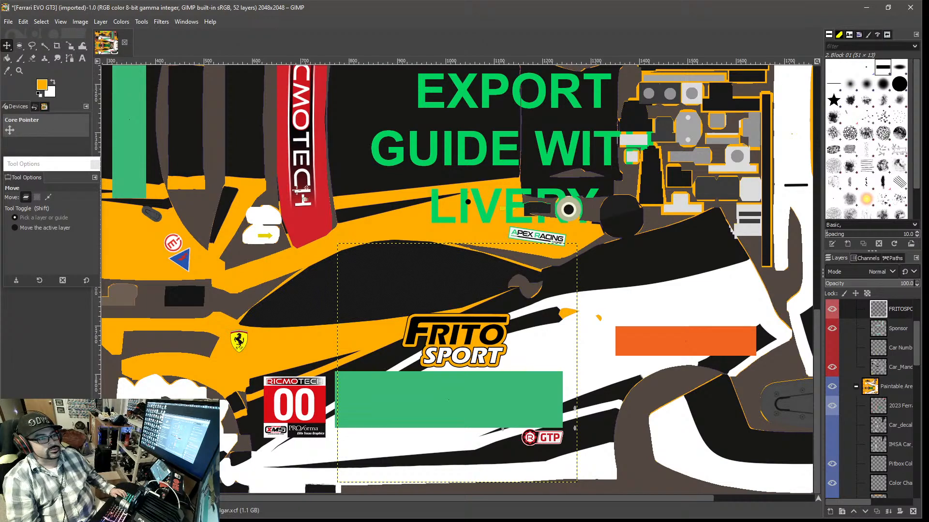
- Move the FRITOSPORT logo onto the green sponsor block of the lower side panel, toggling the Sponsor layer to compare, and nudge it slightly toward the rear
left_click_drag(472, 341, 465, 392)
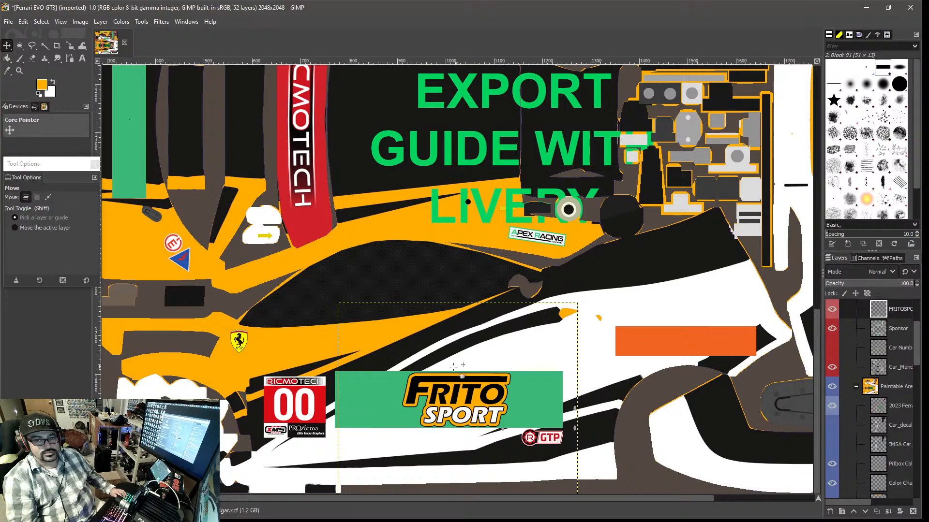
scroll(844, 352, "up", 1)
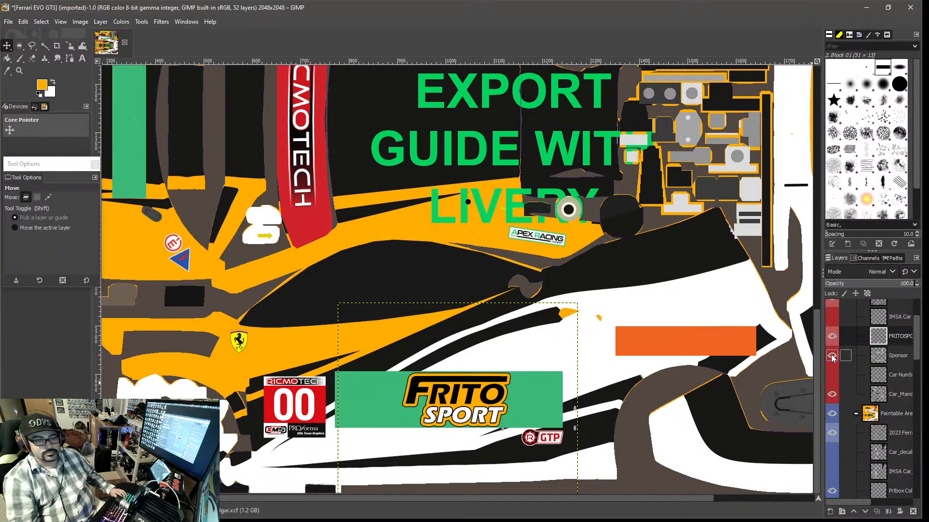
left_click(832, 356)
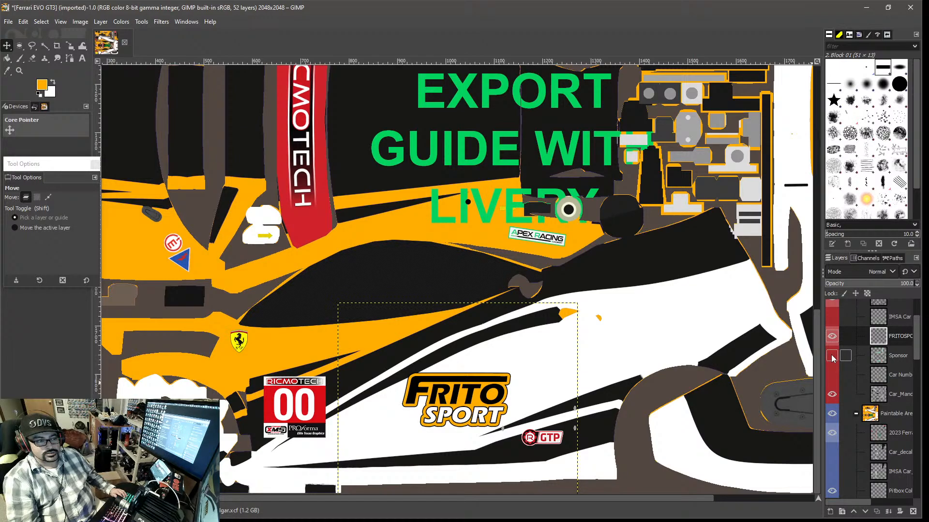
left_click(832, 356)
left_click(832, 356)
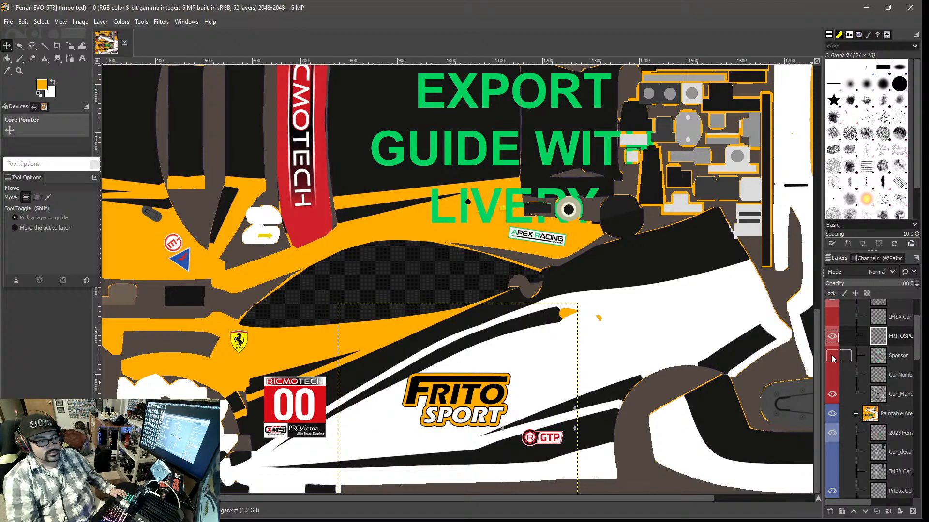
left_click(832, 356)
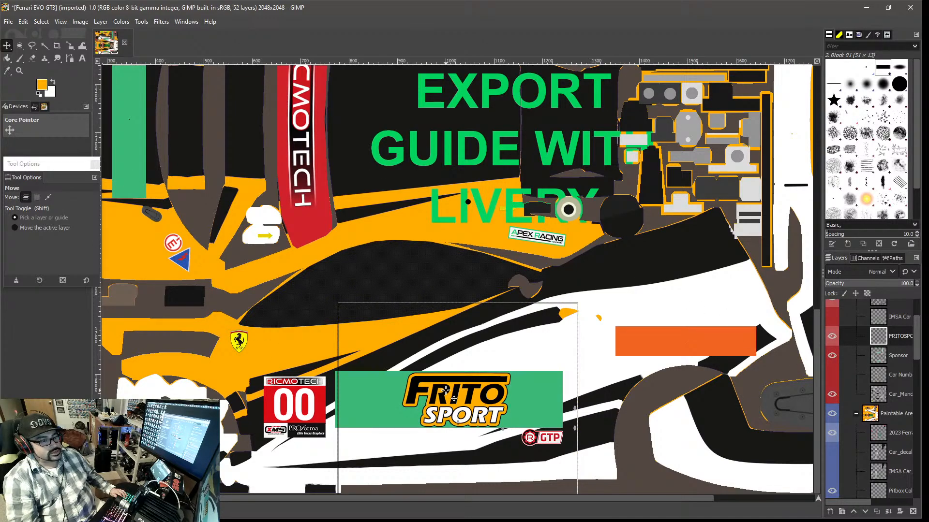
left_click_drag(453, 399, 457, 399)
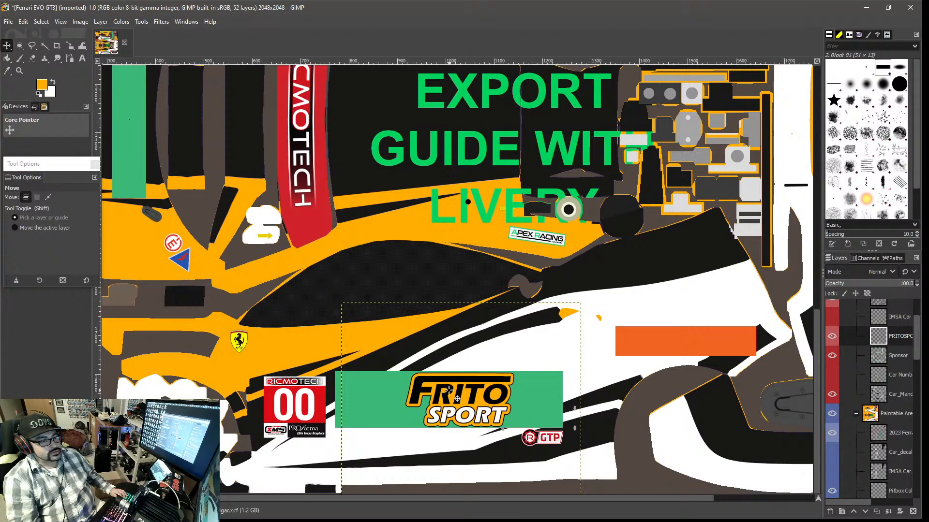
- Hide and re-show the FRITOSPORT logo layer and the Sponsor layer to check the logo's placement
left_click(831, 337)
left_click(831, 337)
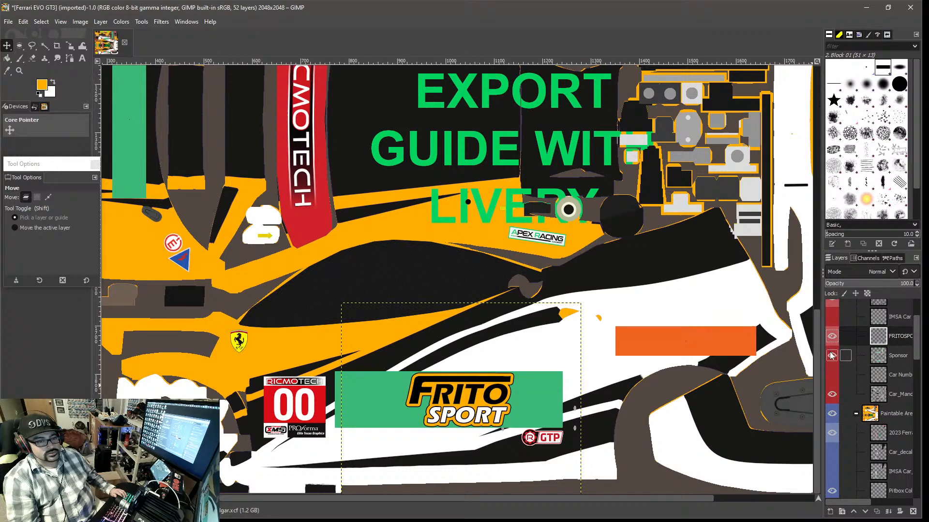
left_click(831, 356)
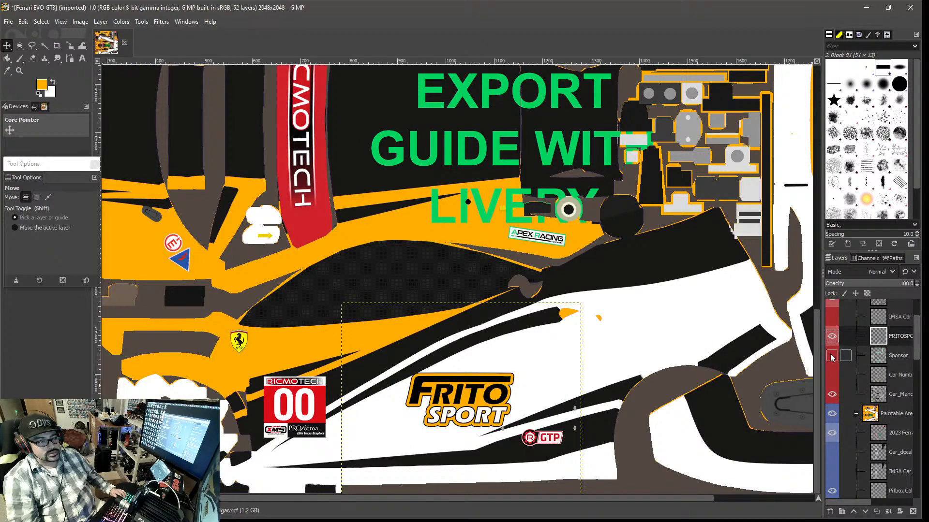
left_click(831, 356)
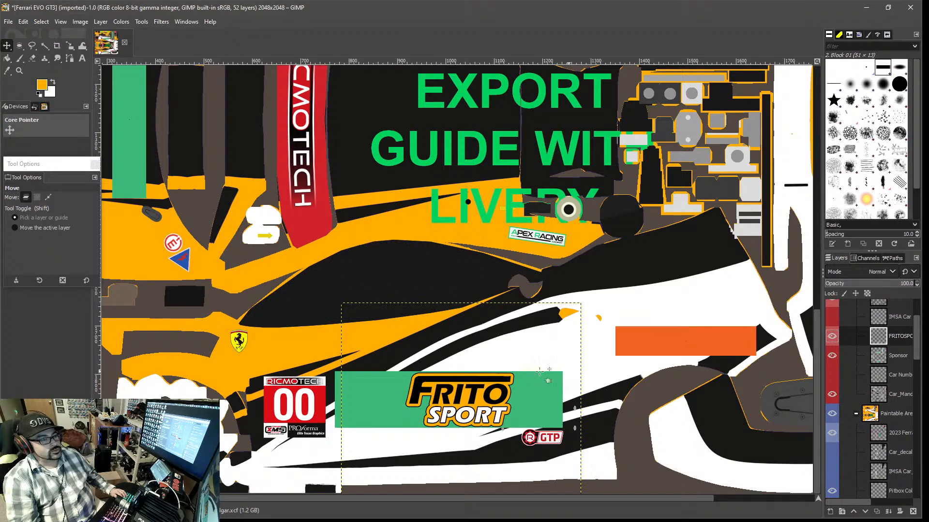
- Scale the FRITOSPORT logo on the lower side panel down slightly to 490 × 489 px
key("shift+s")
left_click(444, 394)
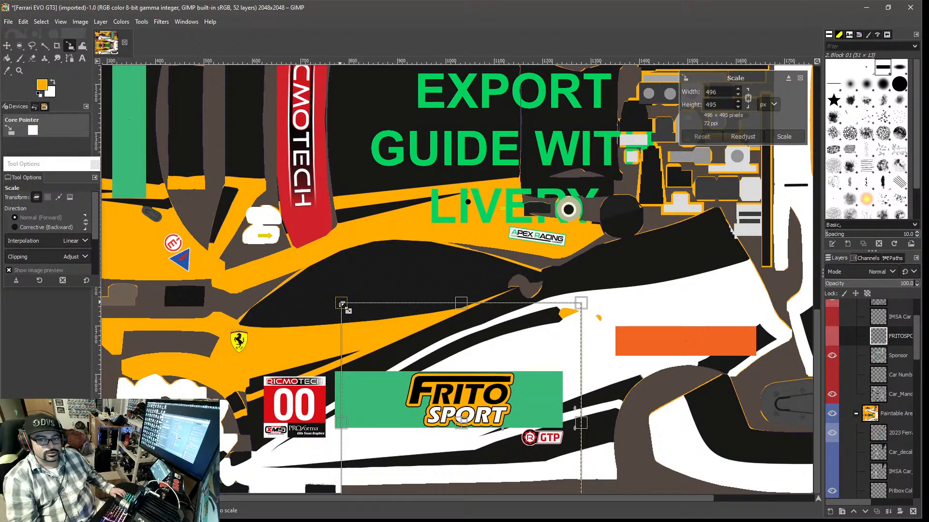
left_click_drag(341, 304, 345, 306)
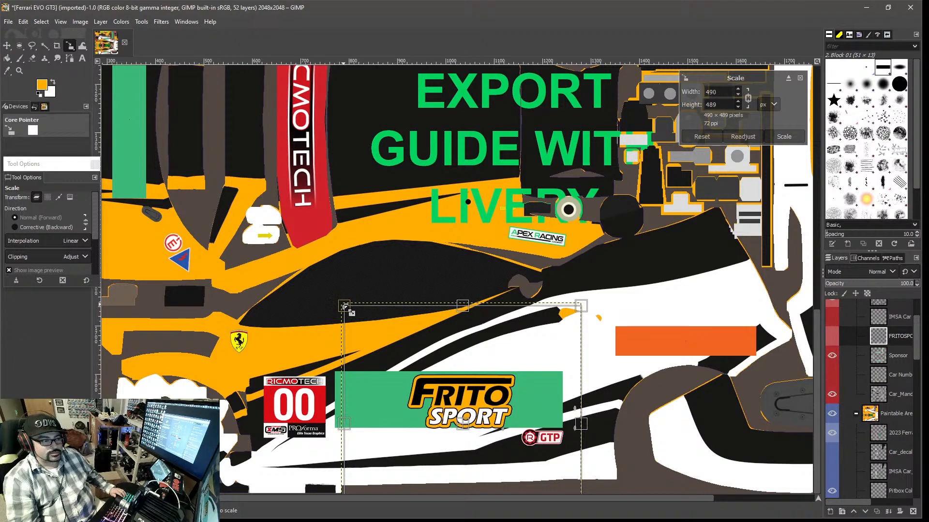
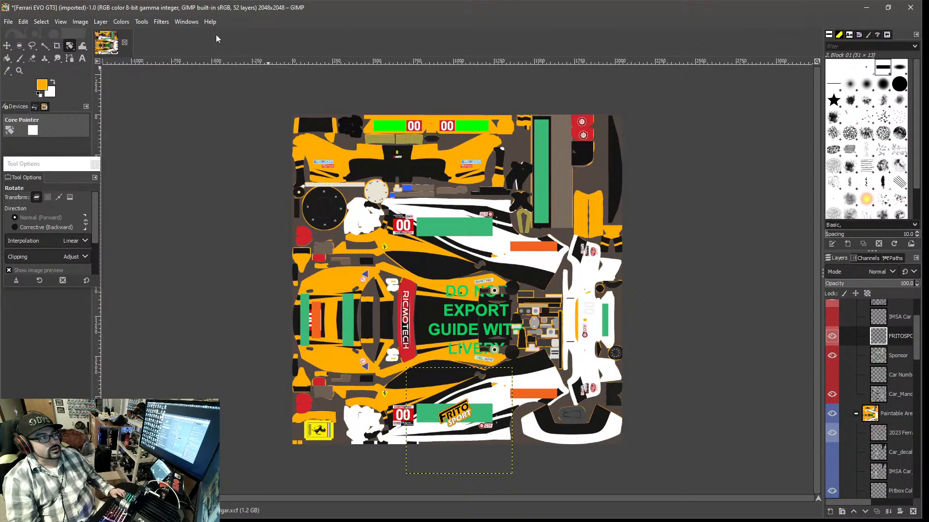
- Look through the available layer operations and open those for the rotated FRITOSPORT logo layer
left_click(101, 21)
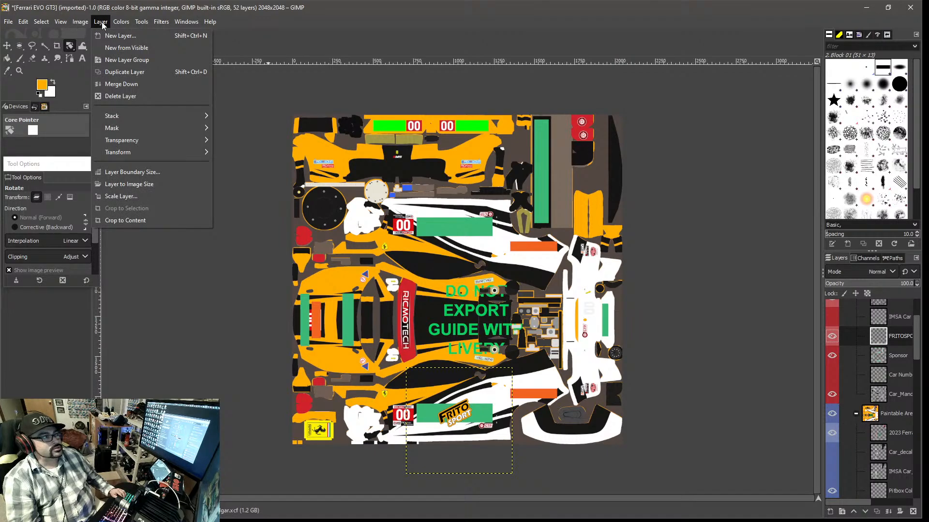
left_click(102, 25)
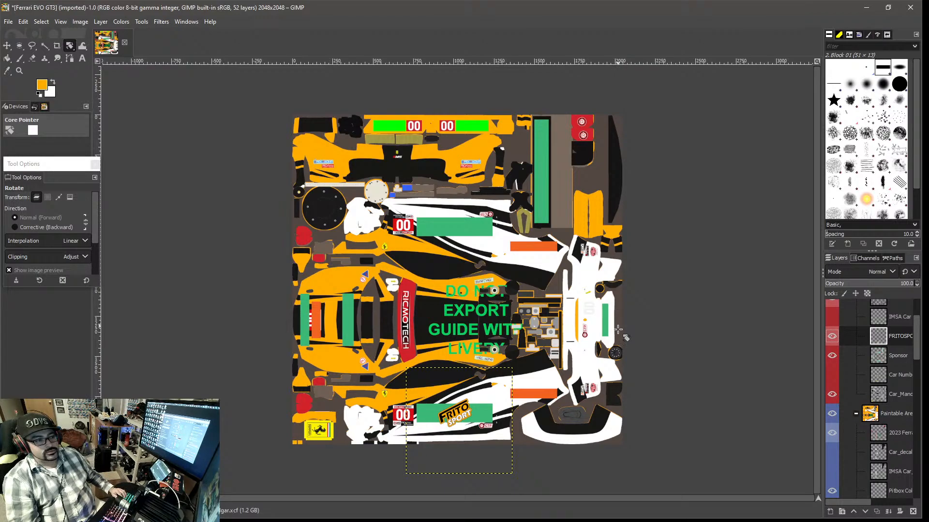
right_click(880, 340)
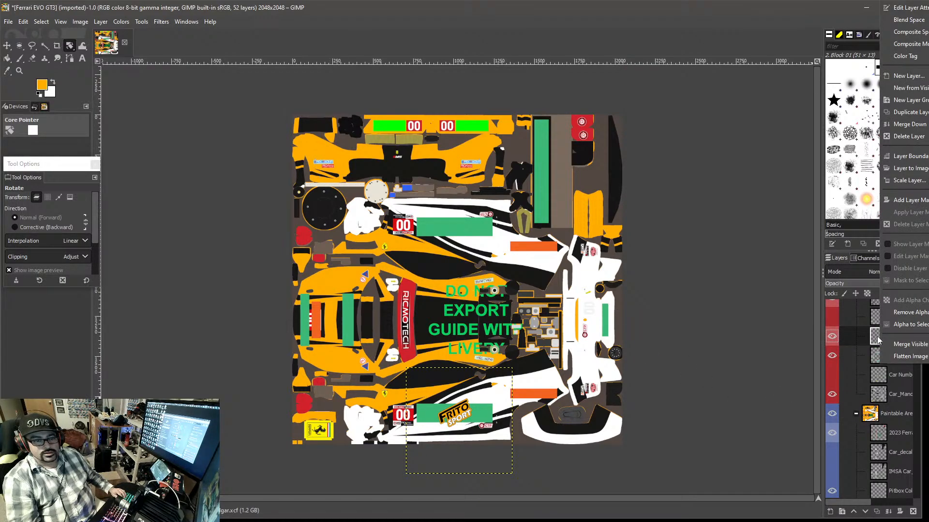
key("Escape")
right_click(879, 341)
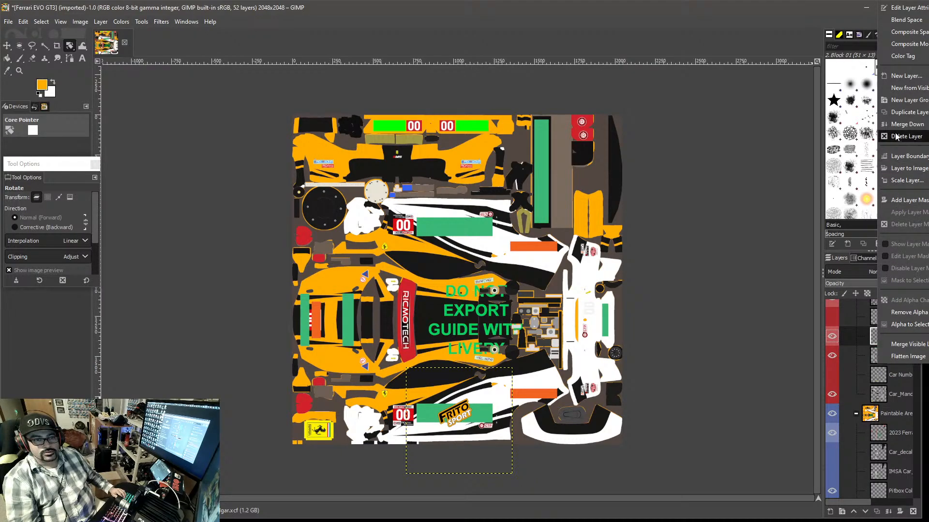
- Duplicate the FRITO SPORT logo layer and move the copy onto the matching green guide block on the opposite car side
left_click(896, 113)
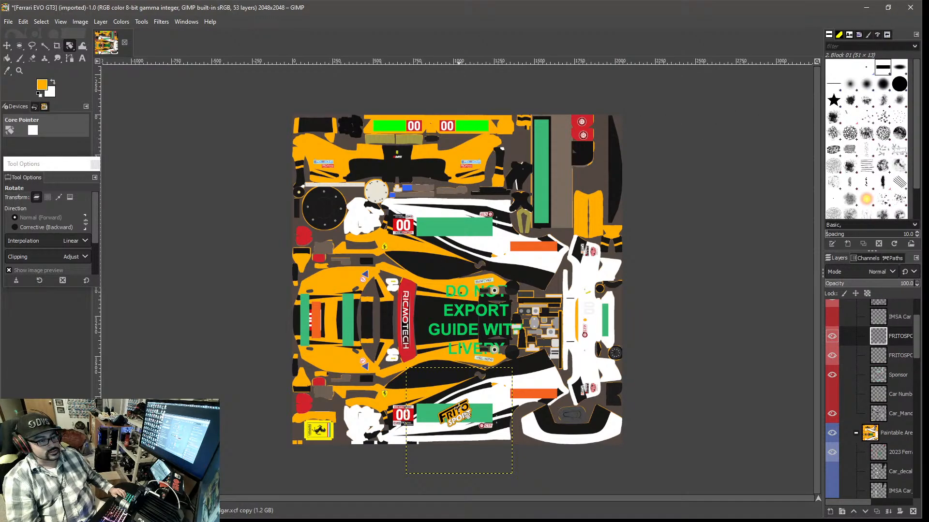
left_click(7, 48)
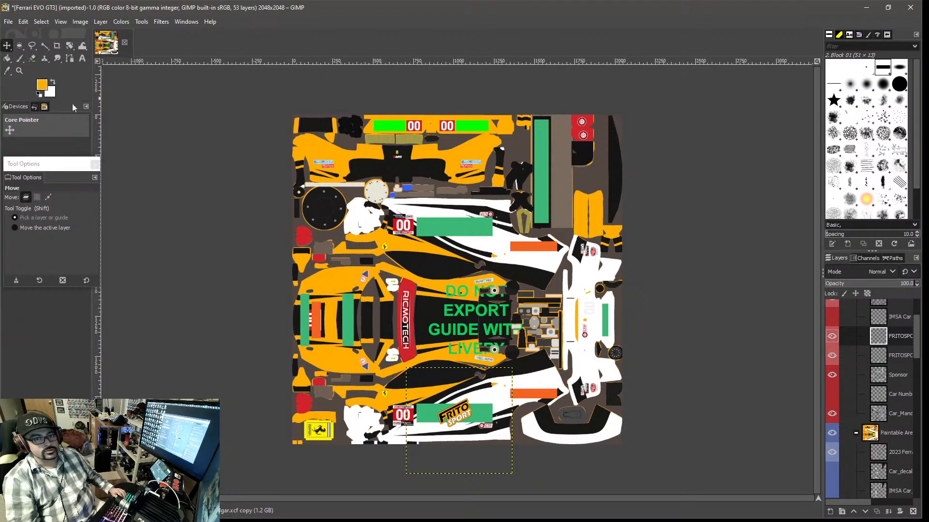
left_click_drag(464, 423, 462, 235)
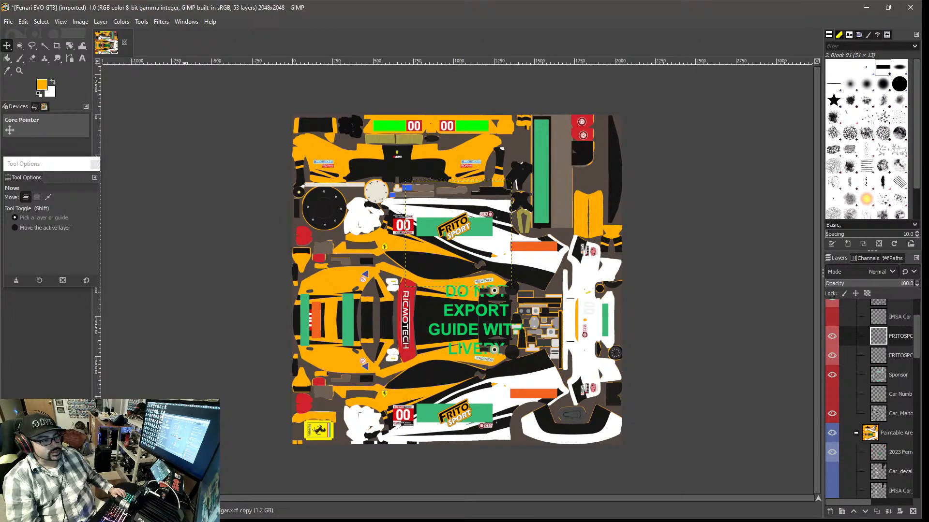
- Rotate the copied FRITO SPORT logo by -128.34° so it reads upside down on the upper car side
scroll(324, 437, "up", 3)
scroll(324, 437, "up", 3)
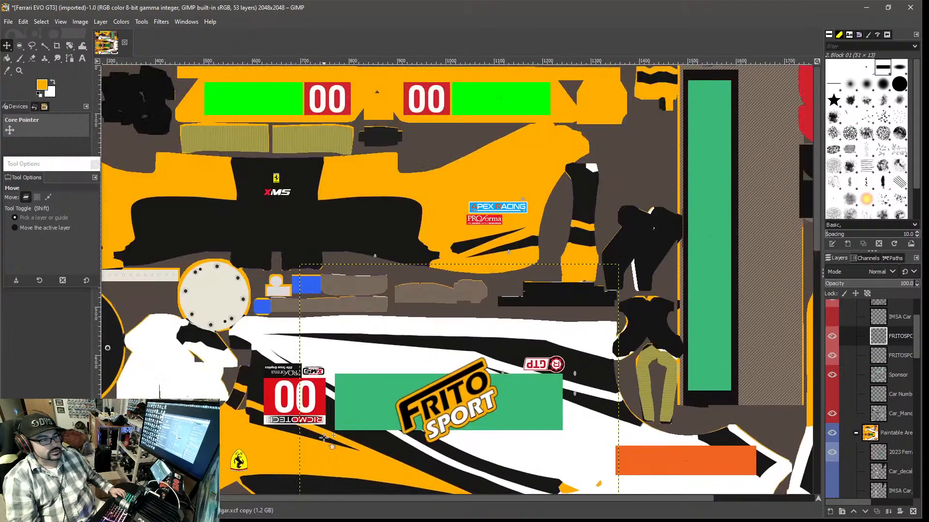
scroll(324, 436, "up", 2)
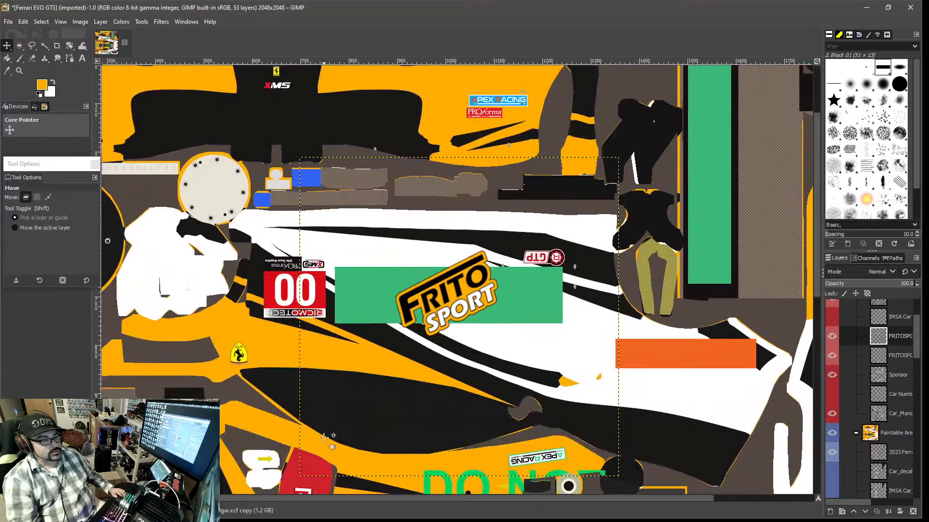
key("shift+r")
left_click(417, 279)
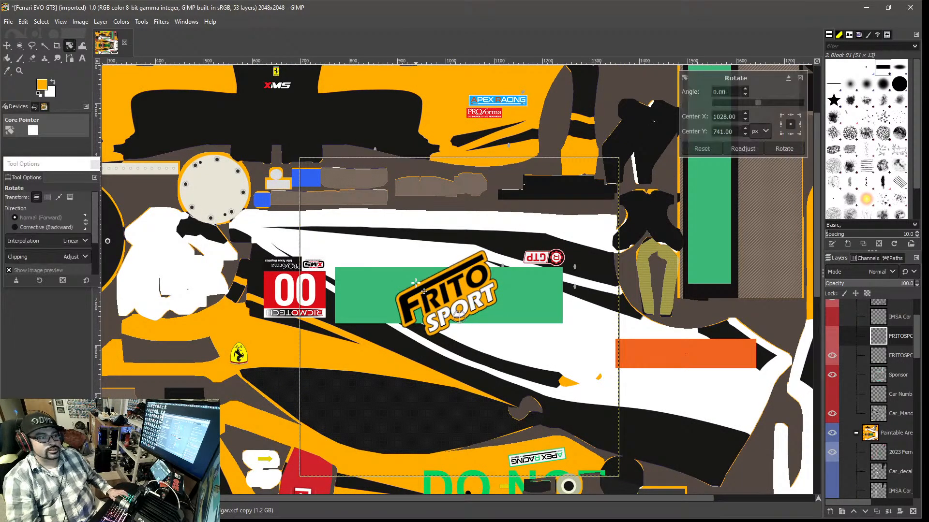
left_click_drag(418, 275, 465, 440)
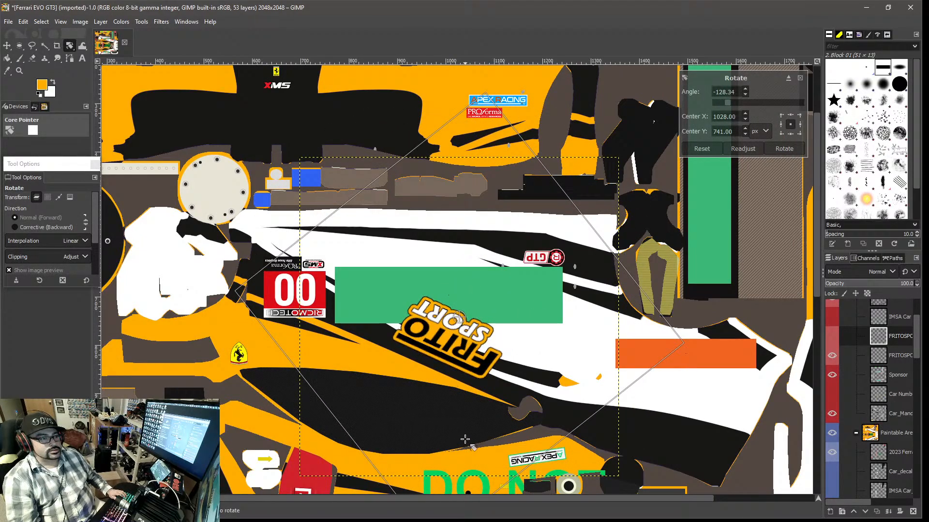
left_click(784, 149)
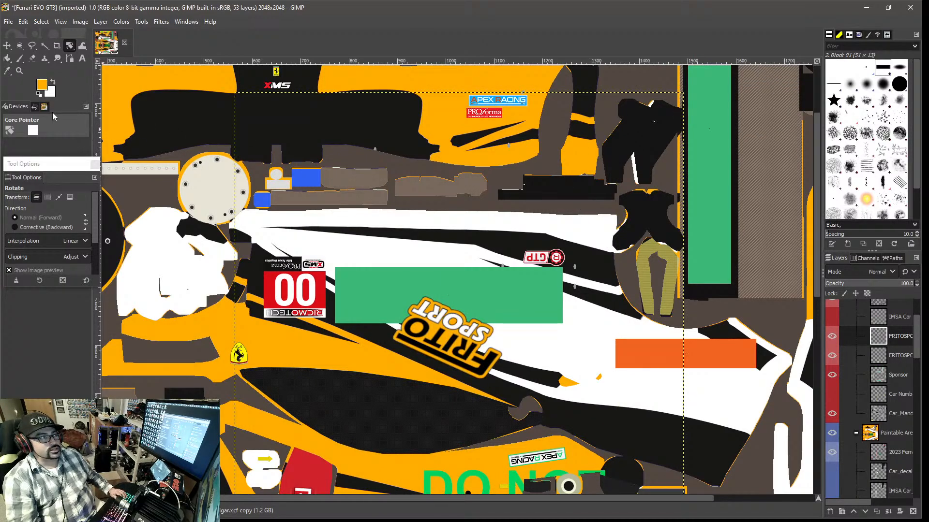
- Move the rotated FRITO SPORT logo up to the middle of the upper car side's green guide block and fine-tune its position
left_click(7, 46)
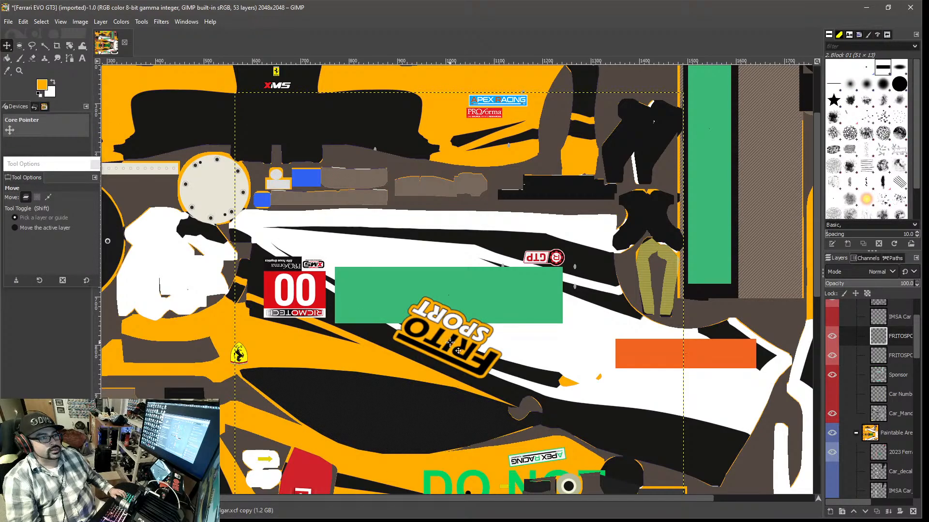
left_click_drag(449, 337, 452, 296)
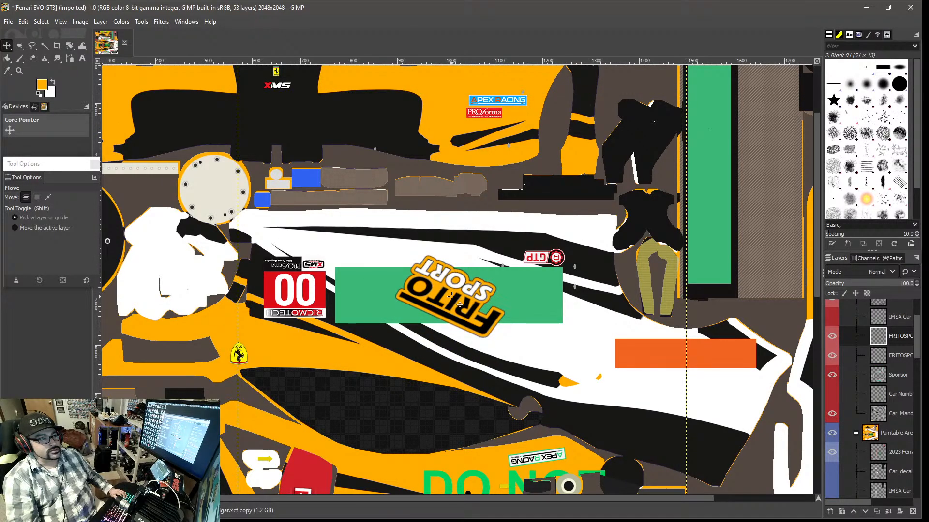
scroll(451, 297, "down", 5)
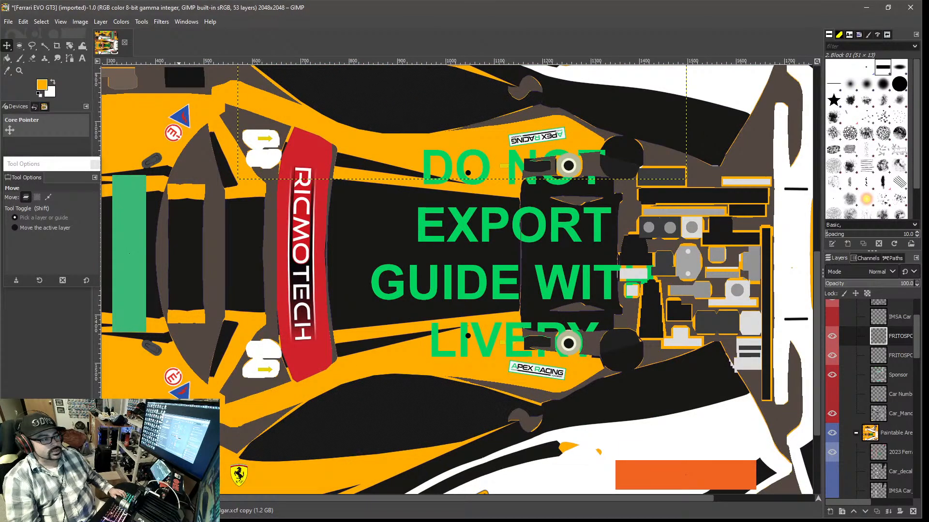
scroll(455, 290, "down", 2)
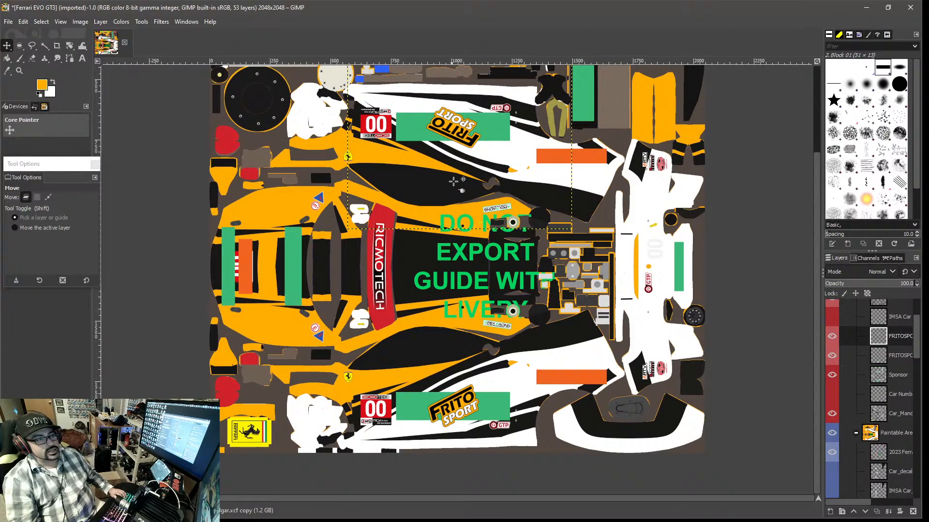
left_click_drag(453, 129, 453, 129)
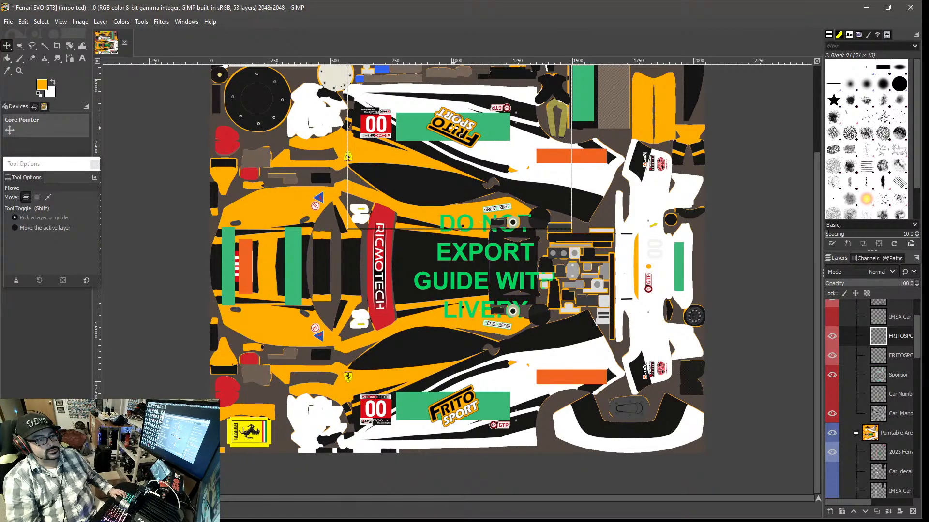
left_click_drag(454, 128, 455, 128)
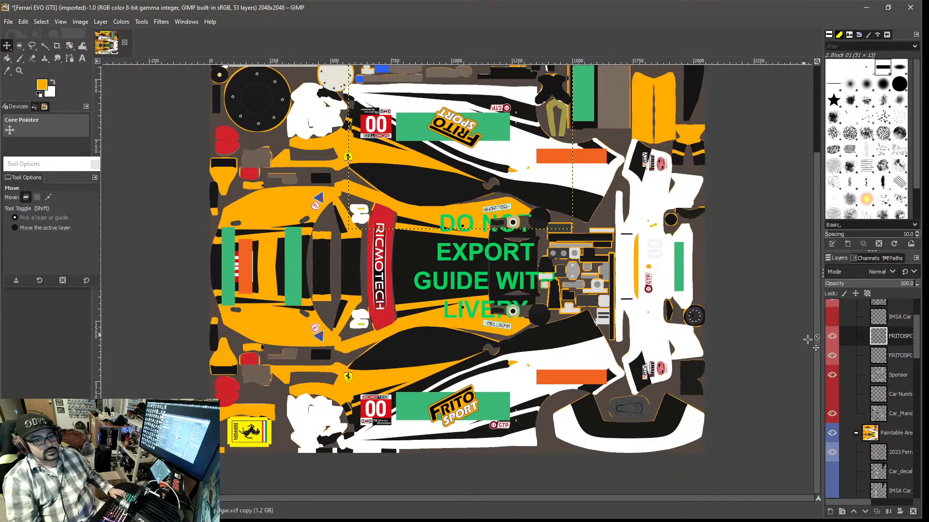
- Check both FRITO SPORT logos with the Sponsor guide layer hidden, and show the layer again
left_click(832, 376)
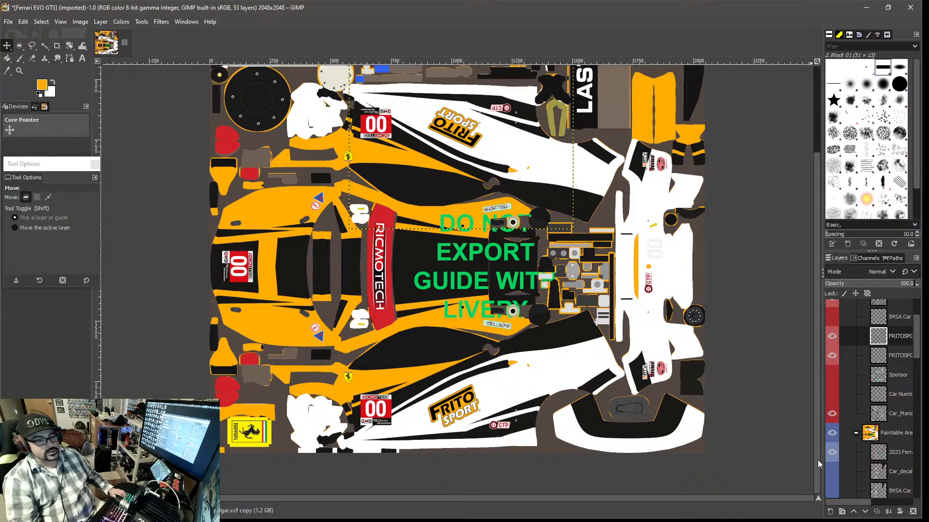
left_click_drag(818, 460, 817, 428)
left_click(832, 375)
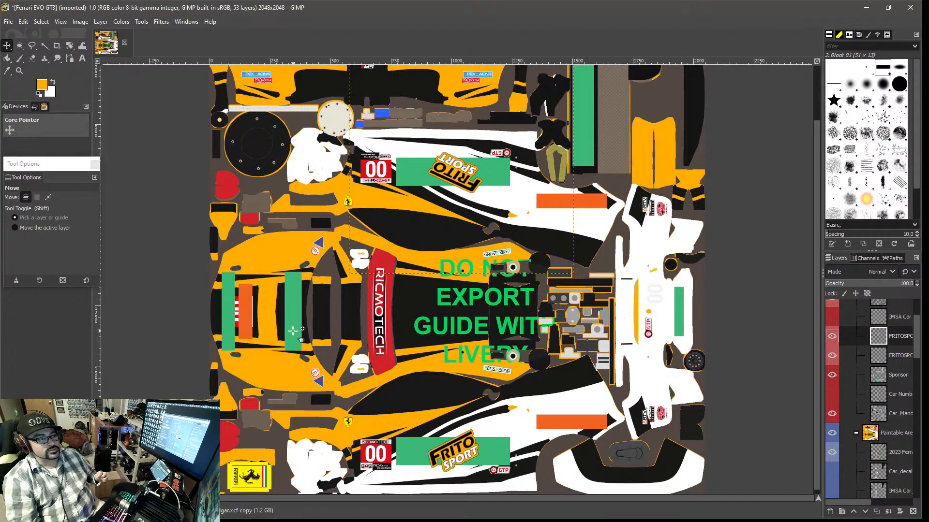
- Add ILSRD3.png from the 2018 FRITOSPORT LOGOS folder to the image as a new layer
left_click(8, 22)
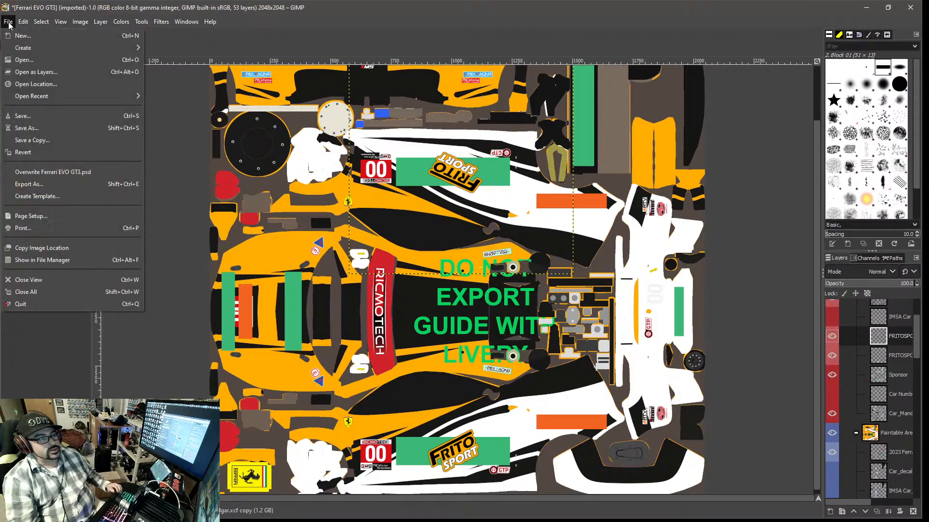
left_click(36, 72)
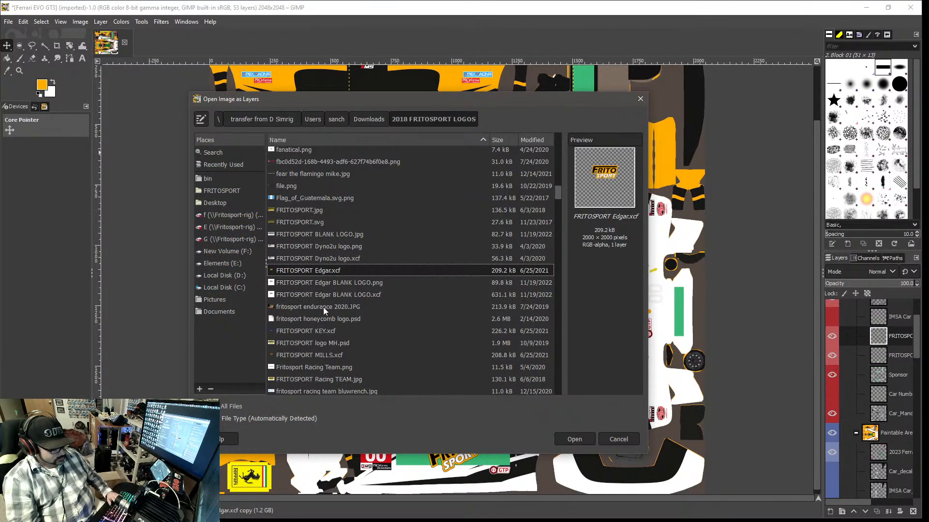
type("i")
left_click(299, 295)
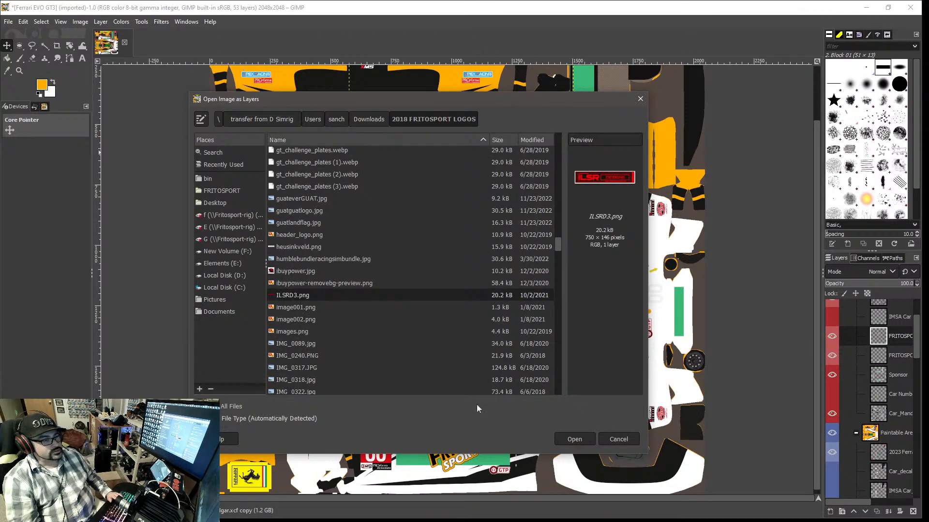
left_click(575, 439)
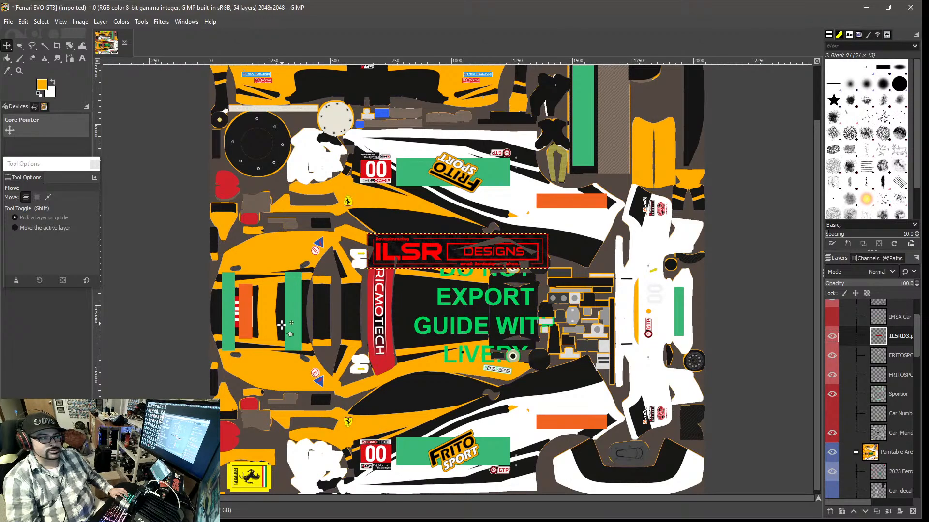
- Rotate the ILSR Designs logo 90° and move it over the vertical green guide block nearest the RICMOTECH banner
key("shift+r")
left_click(322, 251)
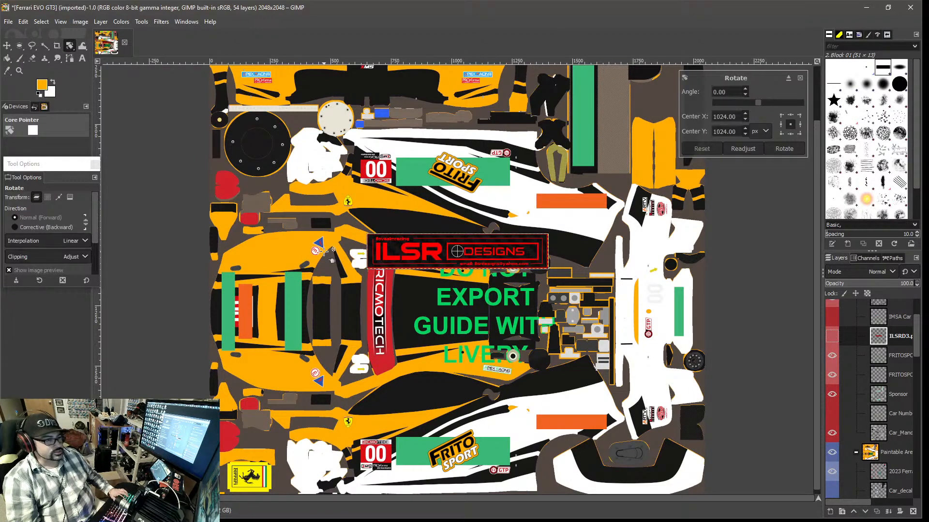
left_click_drag(756, 101, 778, 100)
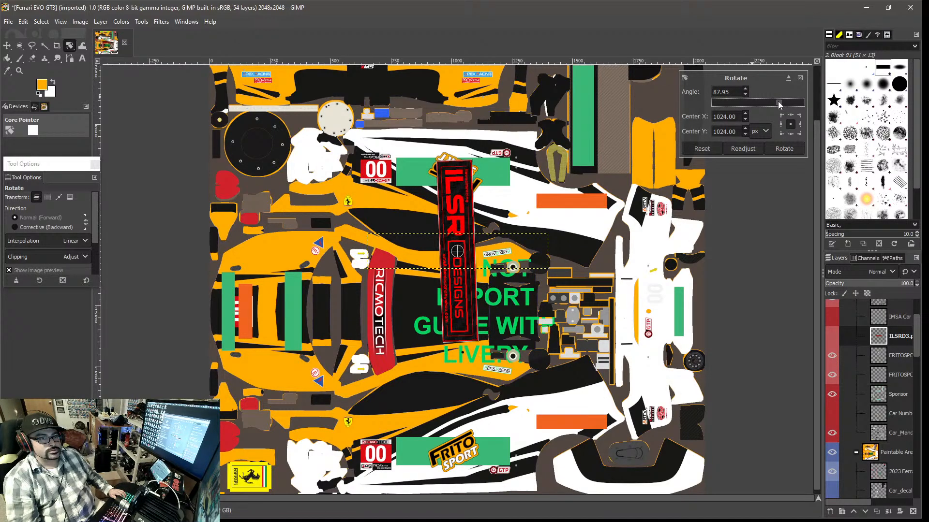
left_click(779, 102)
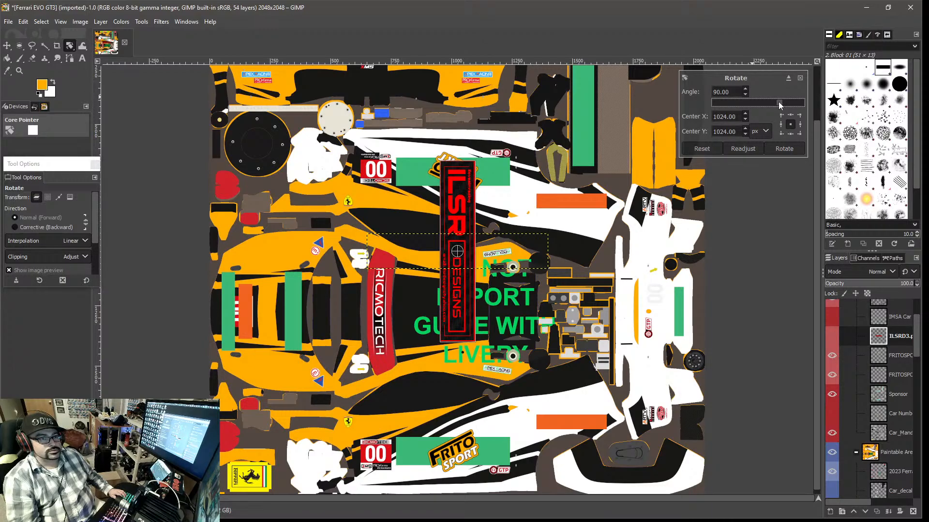
left_click(783, 148)
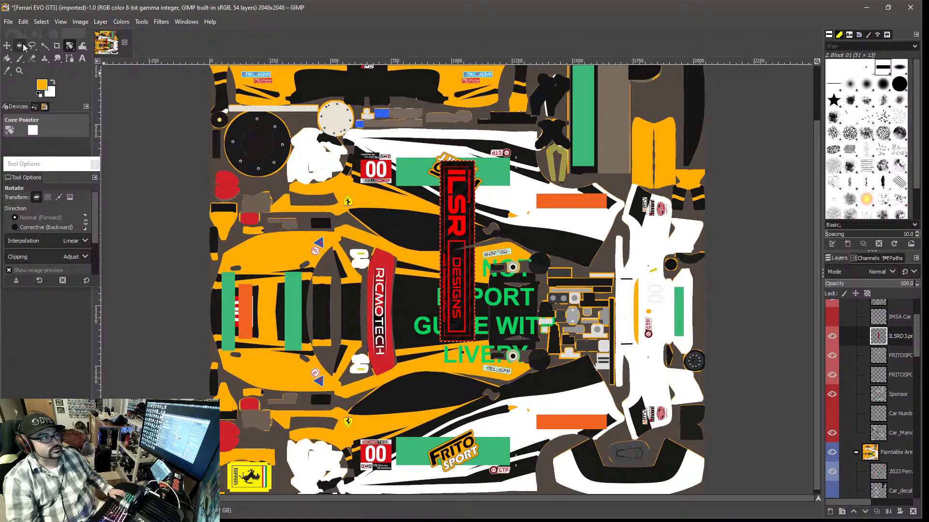
left_click(6, 45)
left_click_drag(441, 233, 294, 286)
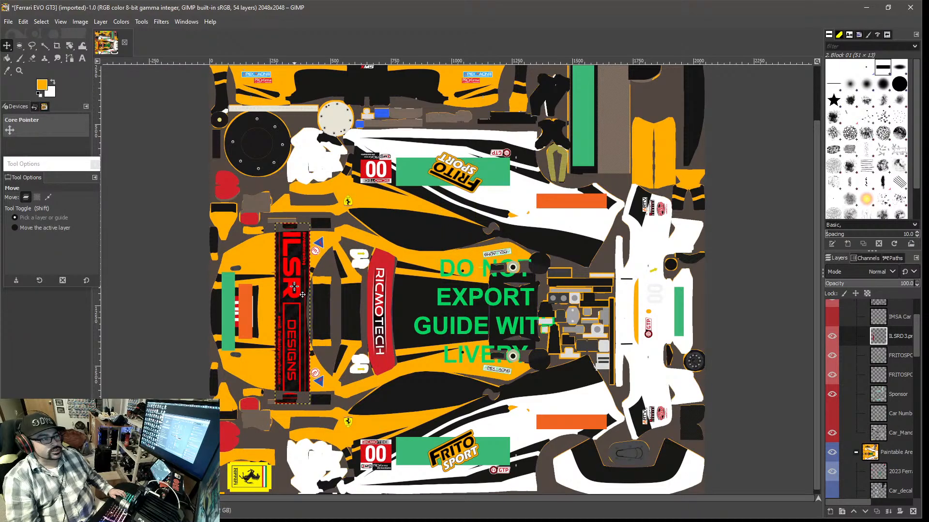
- Scale the ILSR Designs logo proportionally to 63 × 323 px to match the length of the green guide block beneath it
key("shift+s")
left_click(285, 340)
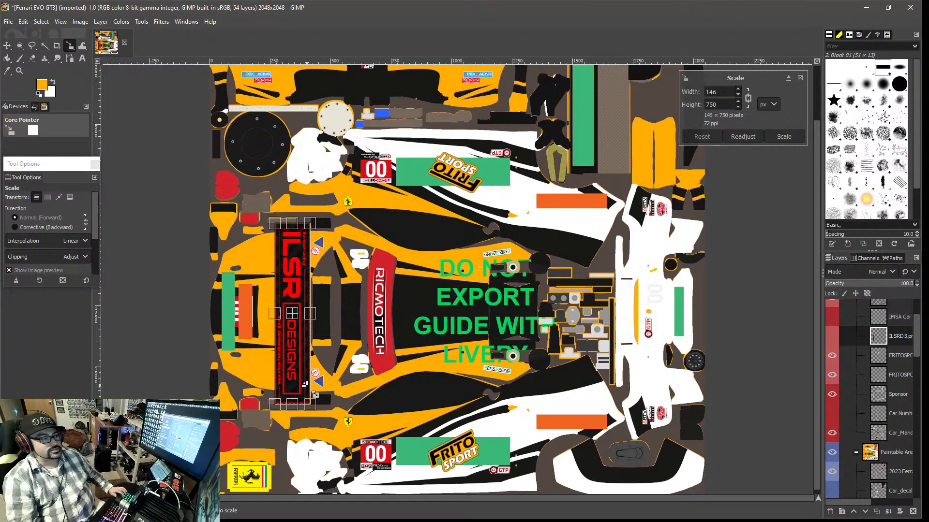
left_click_drag(305, 384, 303, 359)
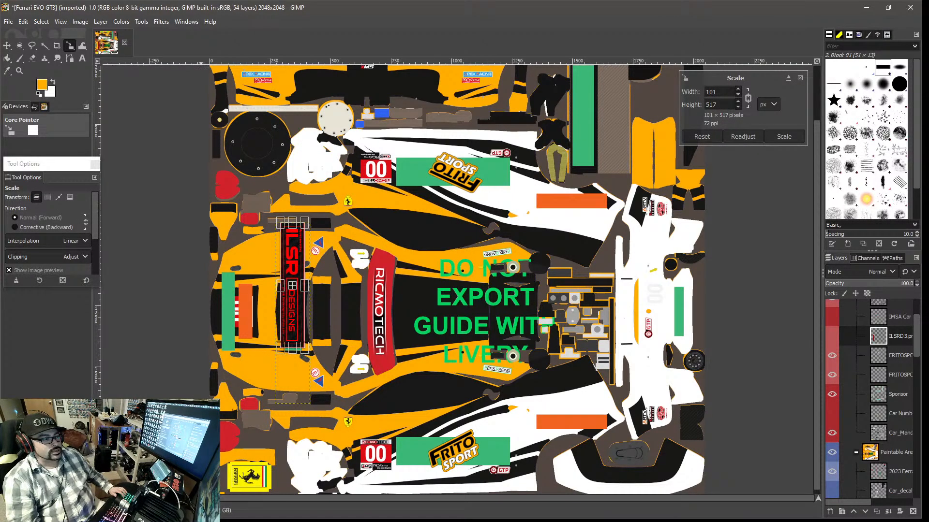
key("1")
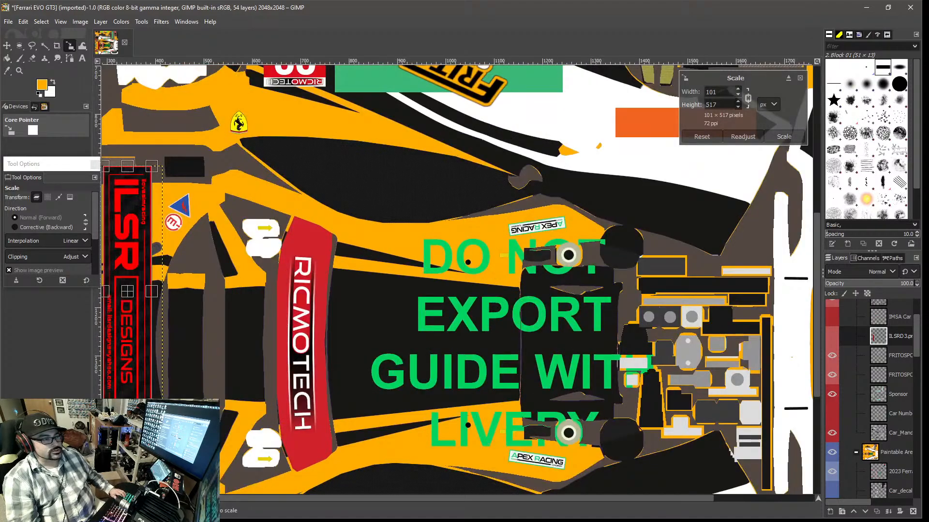
scroll(273, 498, "left", 5)
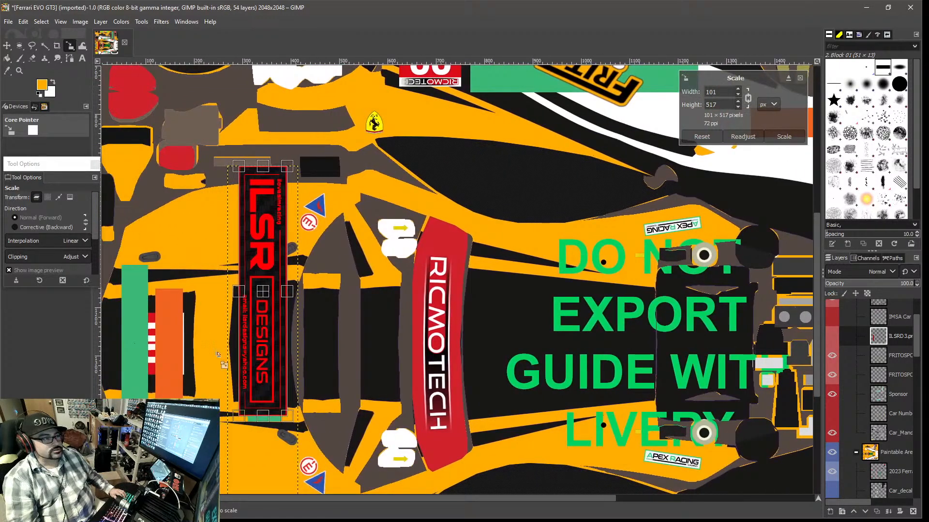
left_click_drag(257, 176, 274, 273)
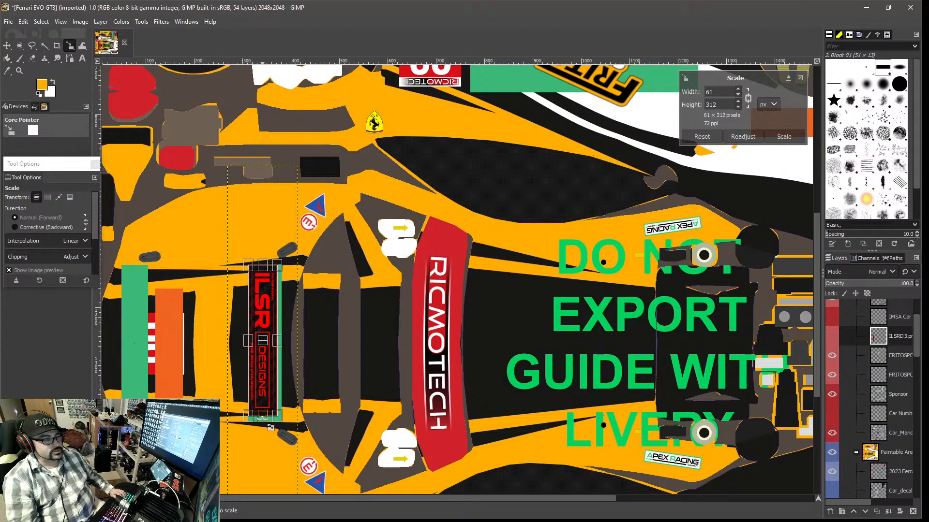
left_click_drag(269, 429, 270, 433)
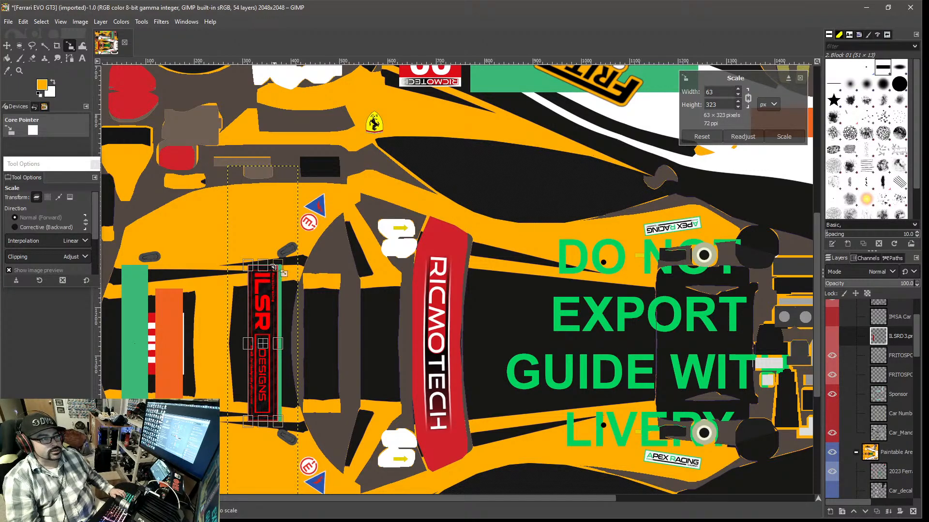
left_click(782, 137)
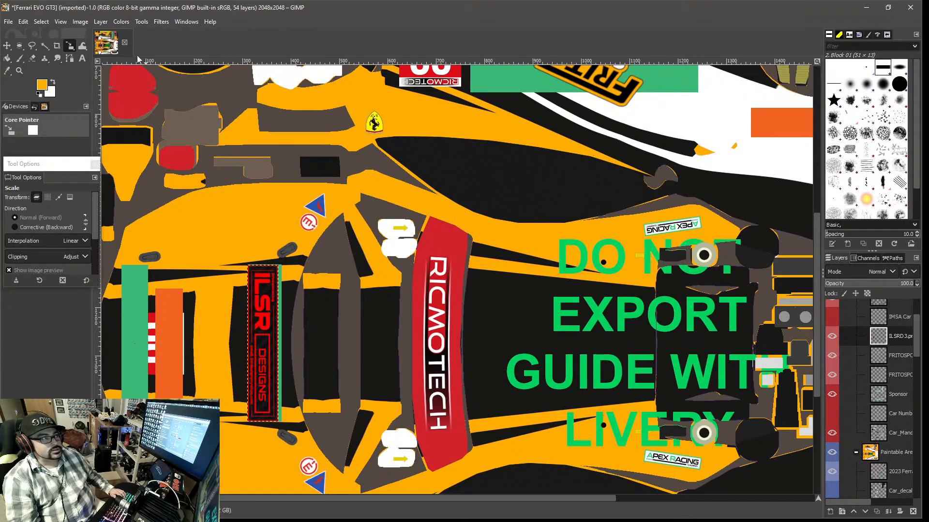
- Nudge the scaled ILSR Designs logo so it sits centred on its green guide block
left_click(7, 46)
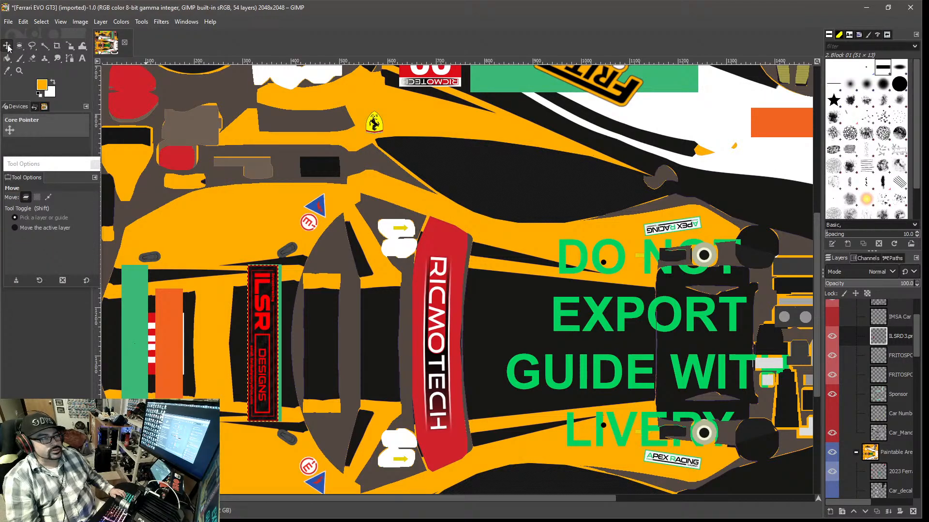
left_click_drag(264, 345, 265, 345)
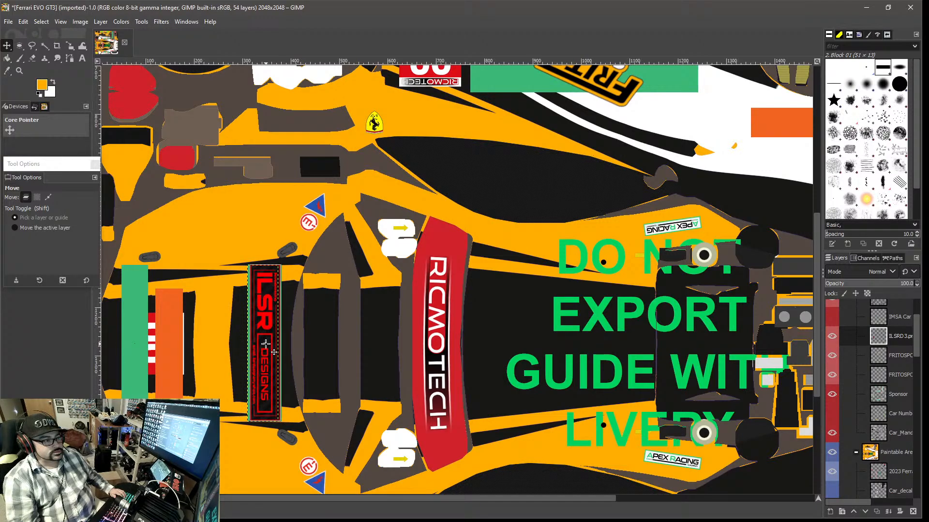
left_click_drag(266, 344, 265, 343)
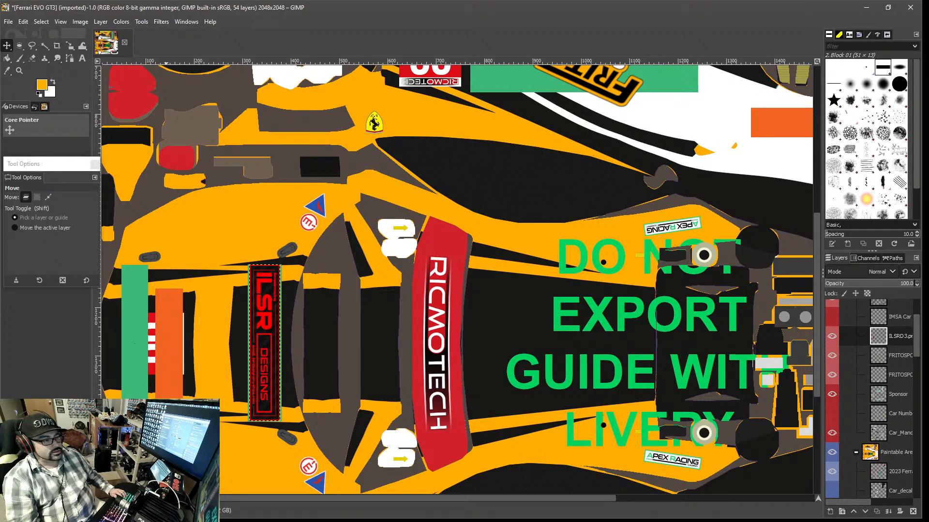
- Add GB_logo3.tif from the 2018 FRITOSPORT LOGOS folder to the image as a new layer
key("minus")
key("minus")
key("minus")
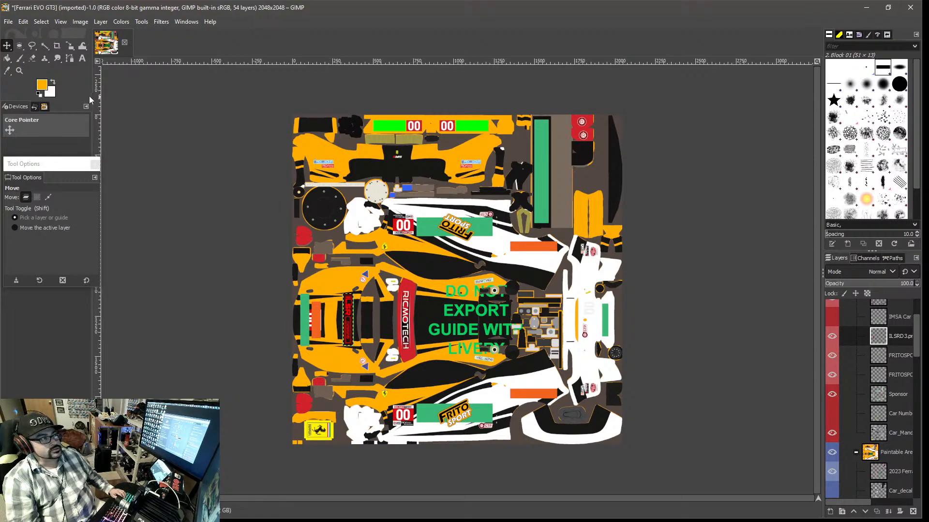
left_click(9, 22)
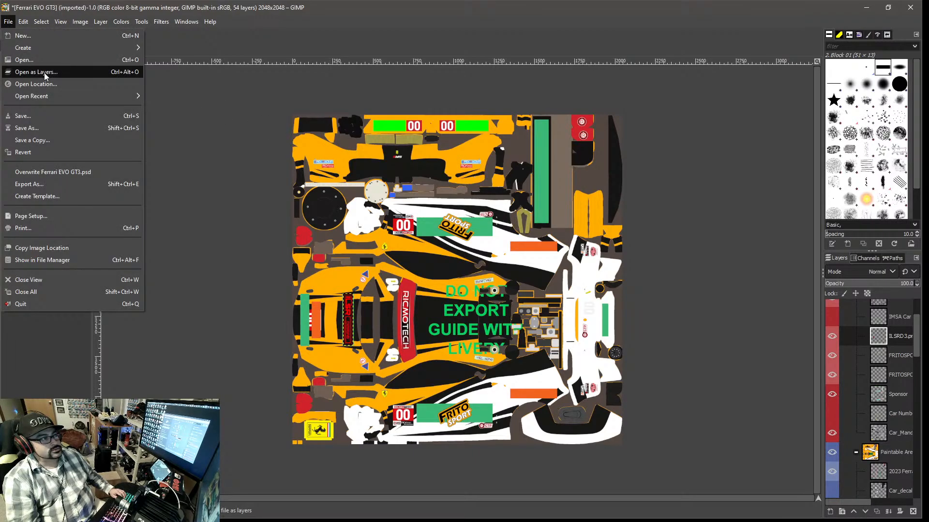
left_click(42, 69)
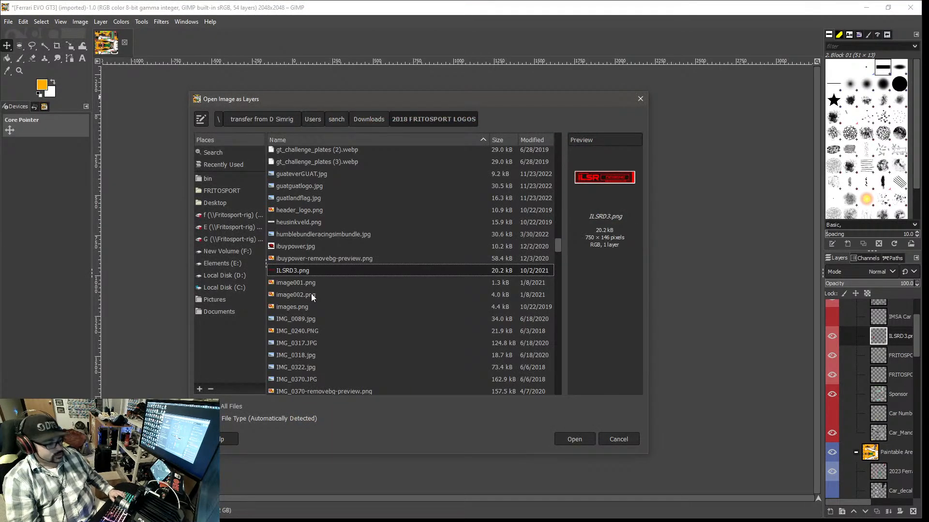
type("g")
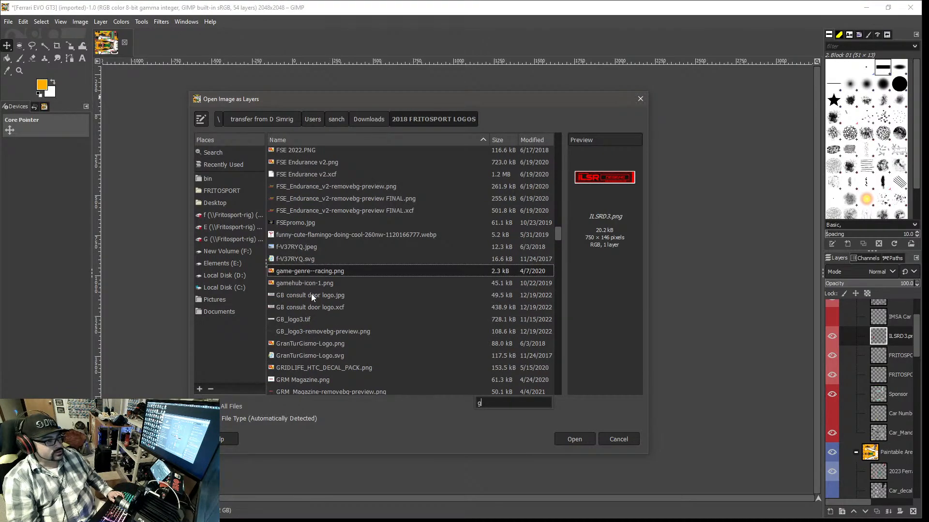
left_click(311, 294)
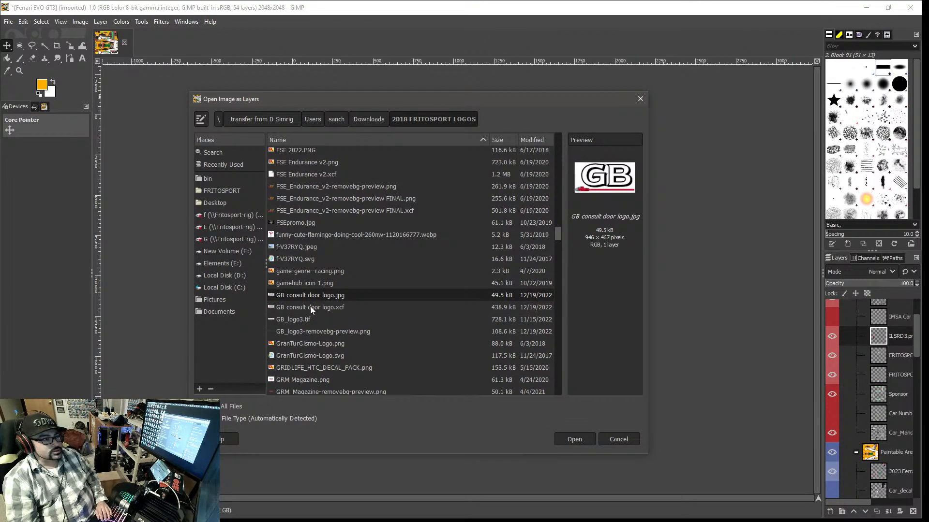
left_click(305, 320)
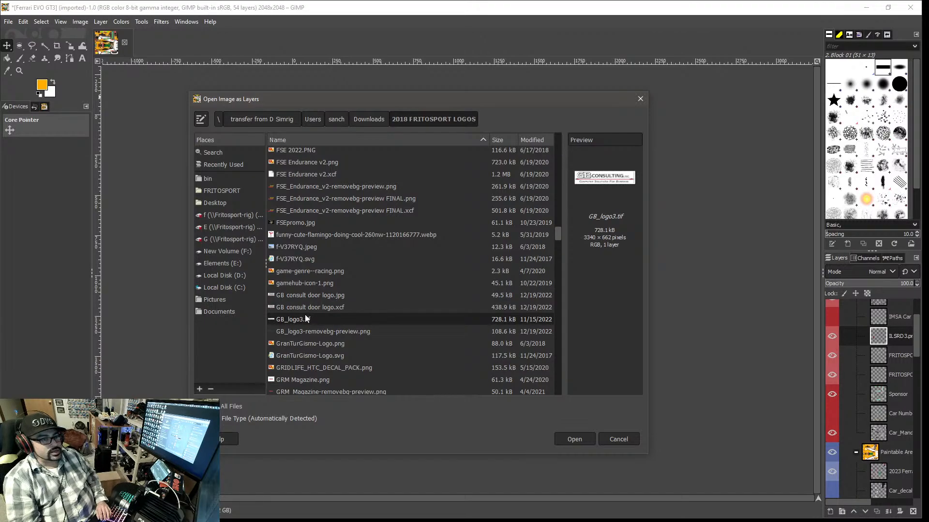
left_click(575, 440)
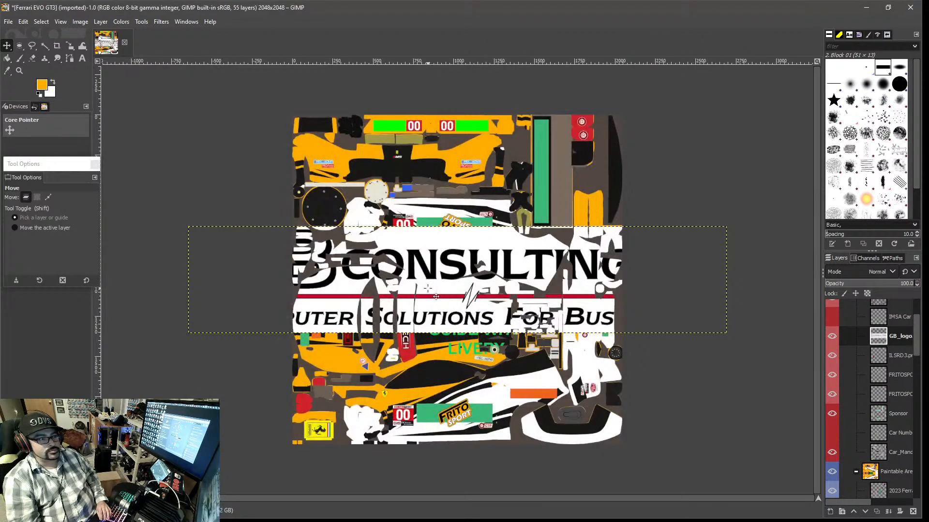
- Scale the oversized GB Consulting logo down proportionally to about 210 × 42 px
key("shift")
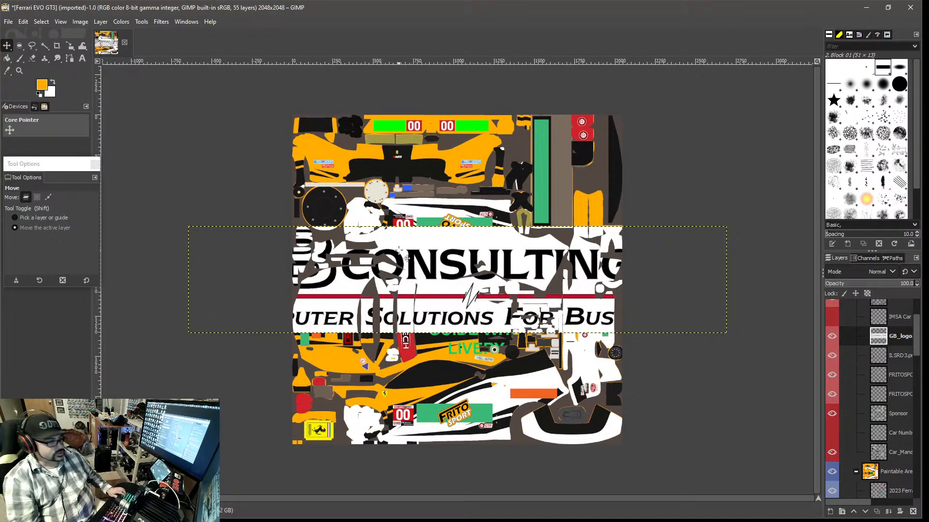
key("shift+s")
left_click(399, 250)
left_click_drag(188, 280, 472, 290)
left_click_drag(731, 317, 486, 320)
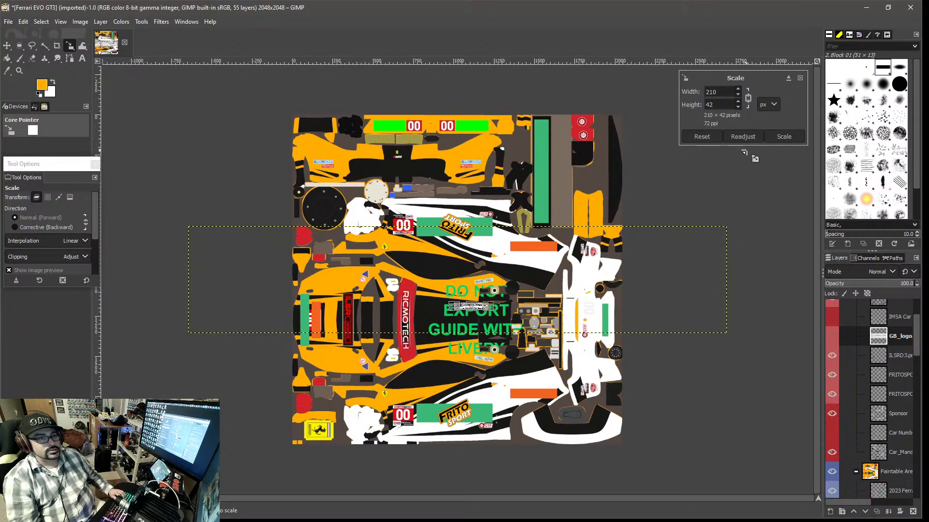
left_click(781, 138)
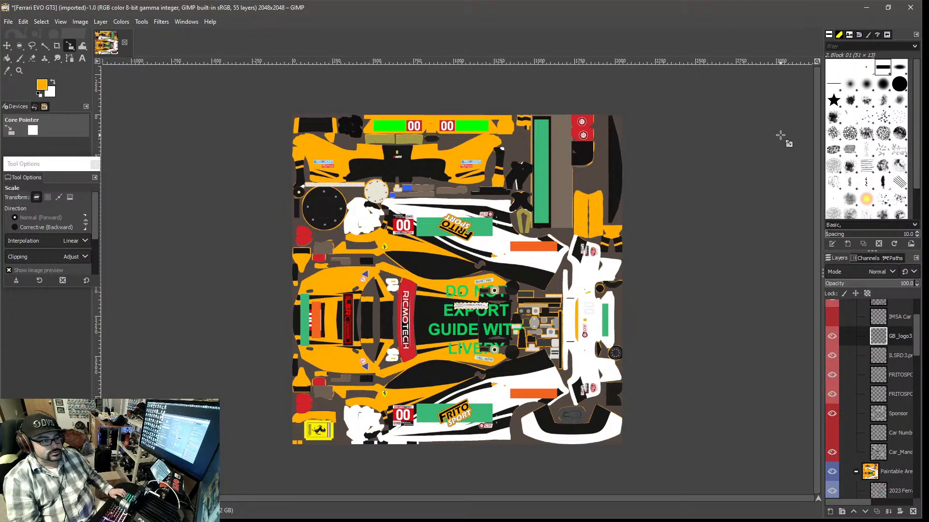
- Rotate the GB Consulting logo by -90° so it reads vertically
key("shift+r")
left_click(781, 135)
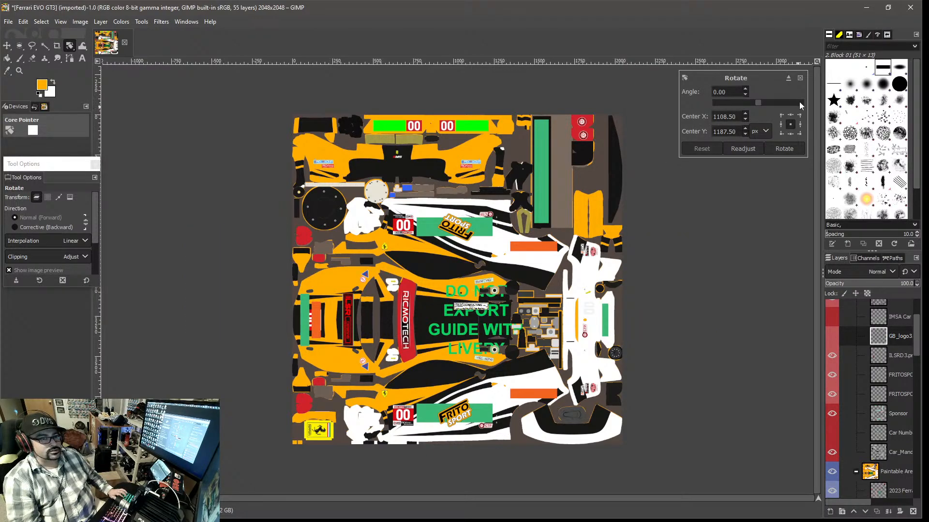
left_click_drag(753, 101, 737, 103)
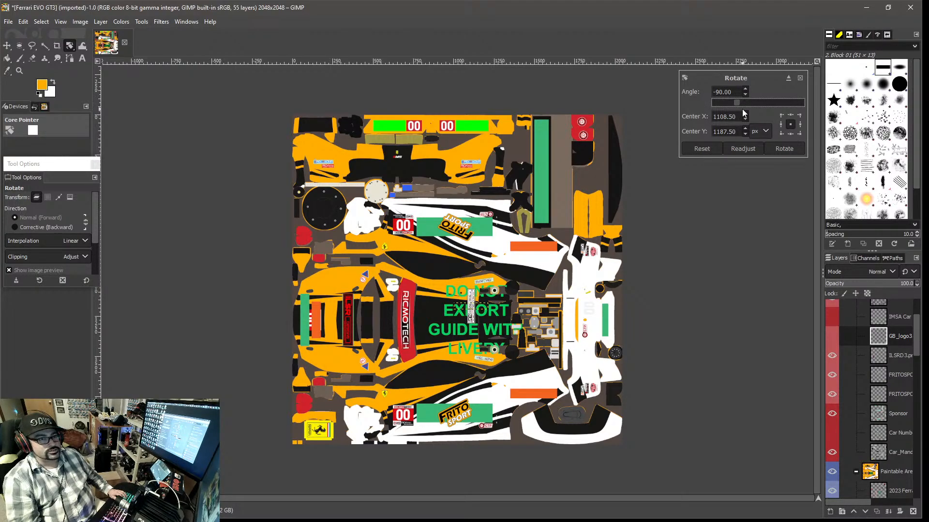
left_click(784, 149)
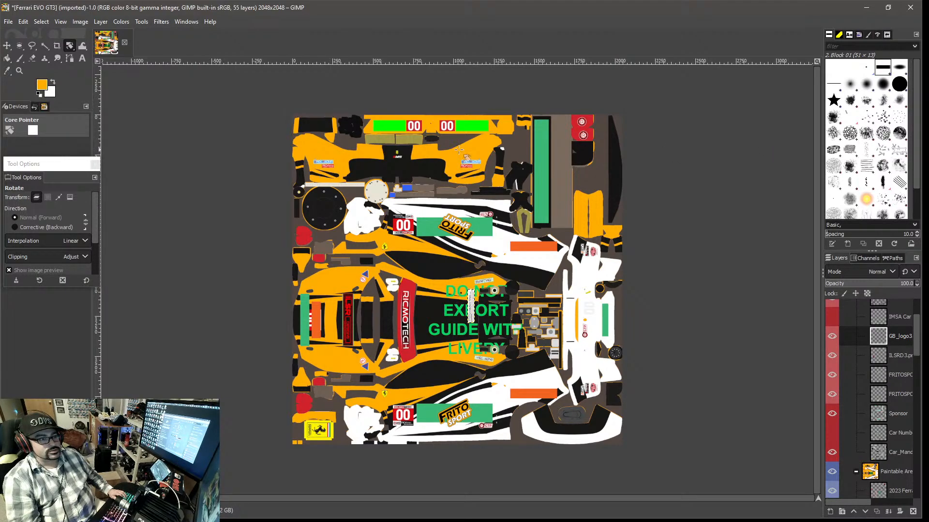
- Move the vertical GB Consulting logo over the green guide block on the white panel beside the GTP logo
left_click(7, 45)
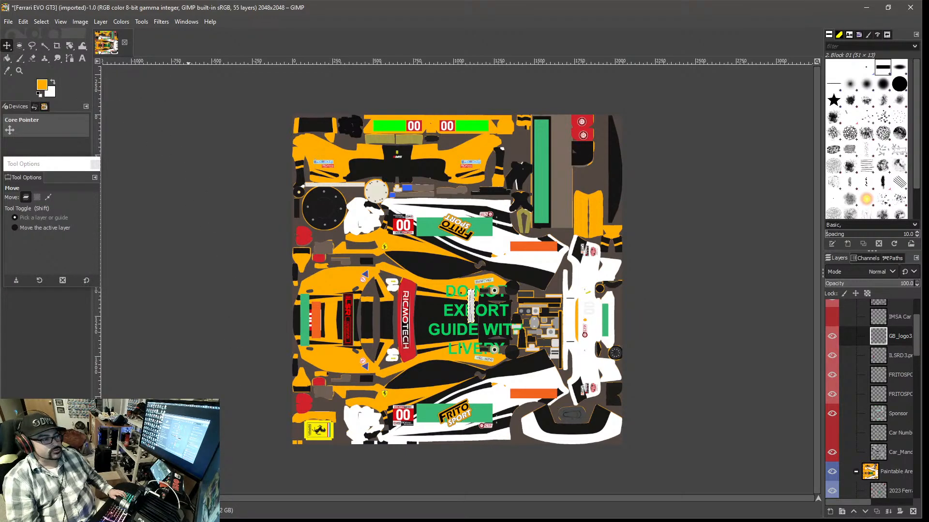
scroll(459, 280, "up", 3)
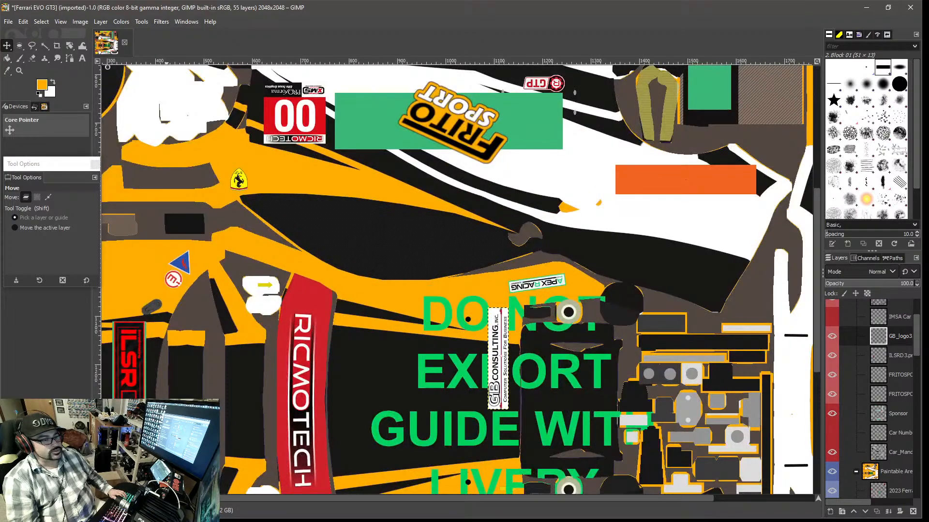
left_click_drag(253, 498, 359, 506)
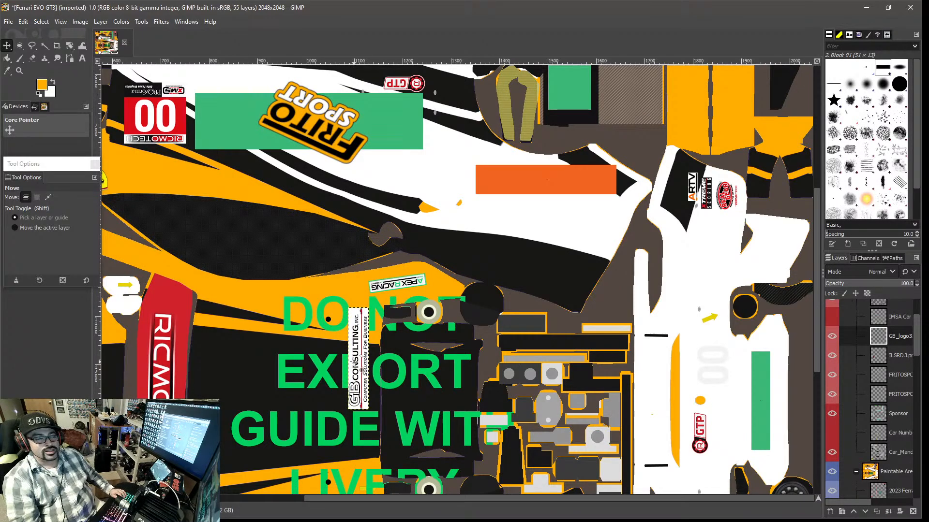
left_click_drag(362, 369, 762, 404)
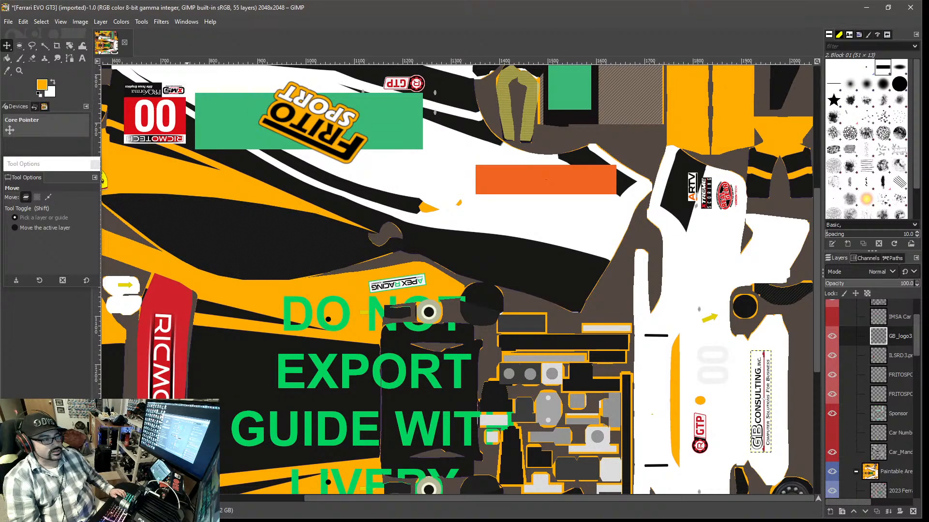
- Shift the GB Consulting logo aside to expose its green guide block and scale it down slightly to match the block's length
left_click(160, 453)
scroll(303, 402, "down", 7)
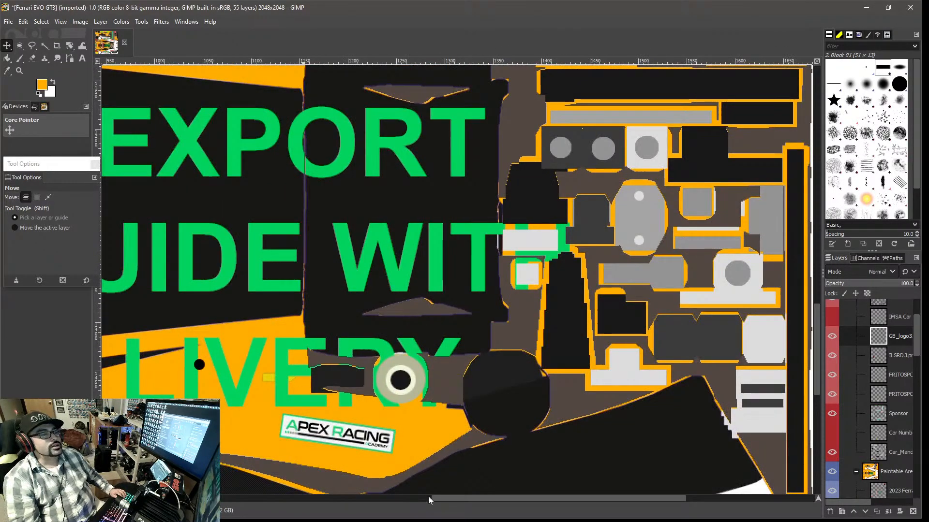
left_click_drag(443, 496, 579, 496)
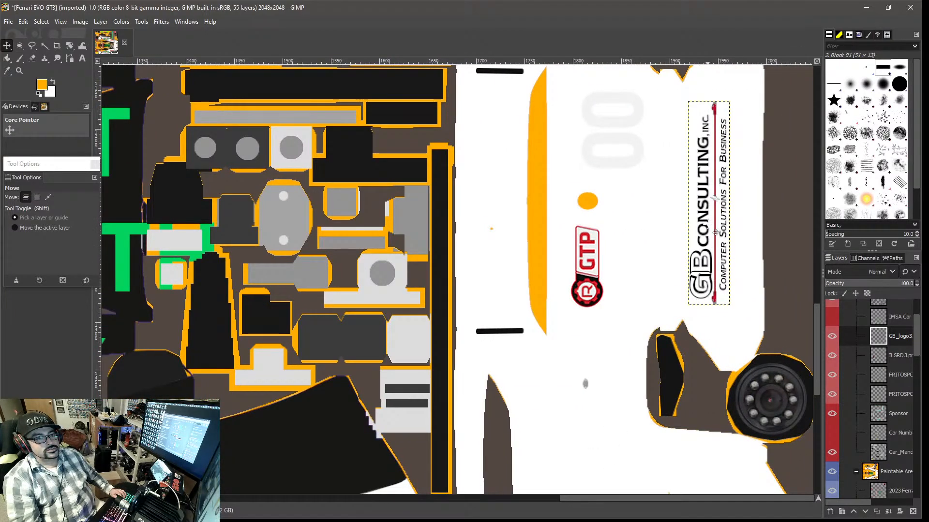
left_click_drag(715, 233, 725, 231)
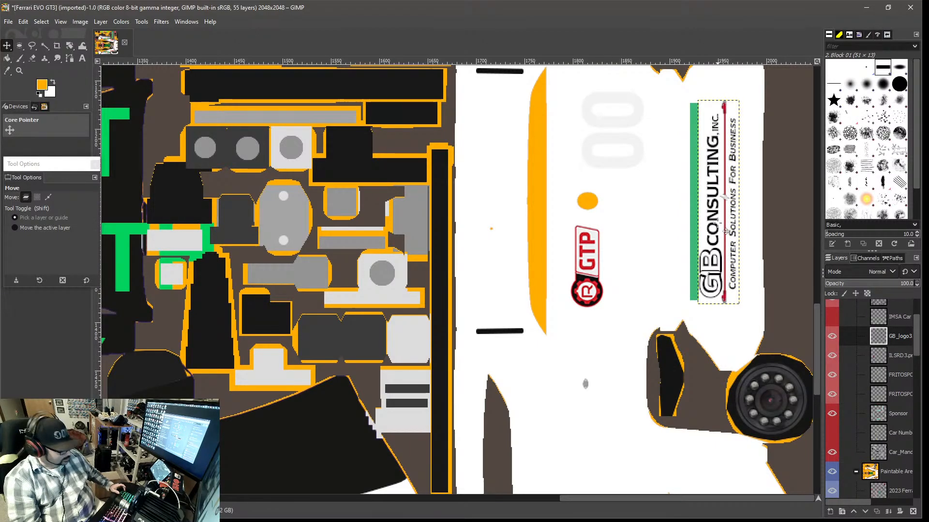
key("shift+s")
left_click(725, 231)
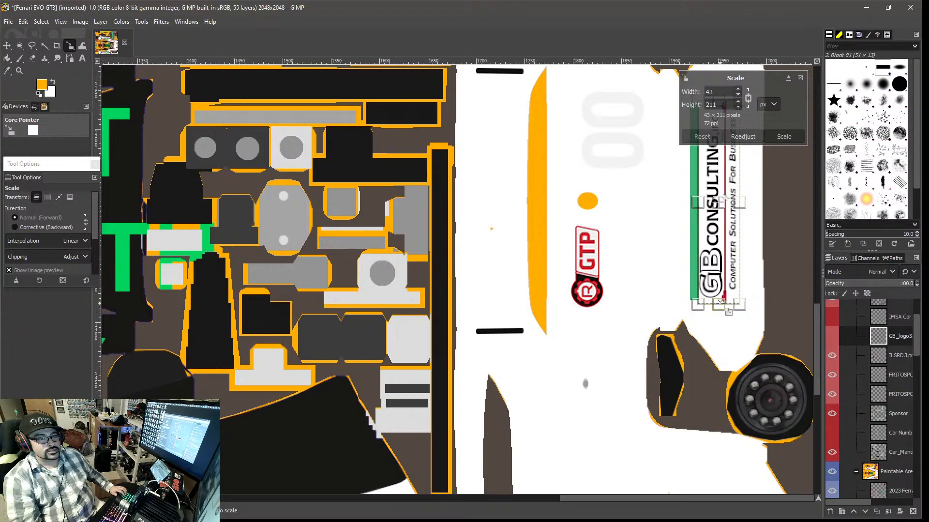
left_click_drag(728, 312, 727, 304)
left_click(783, 139)
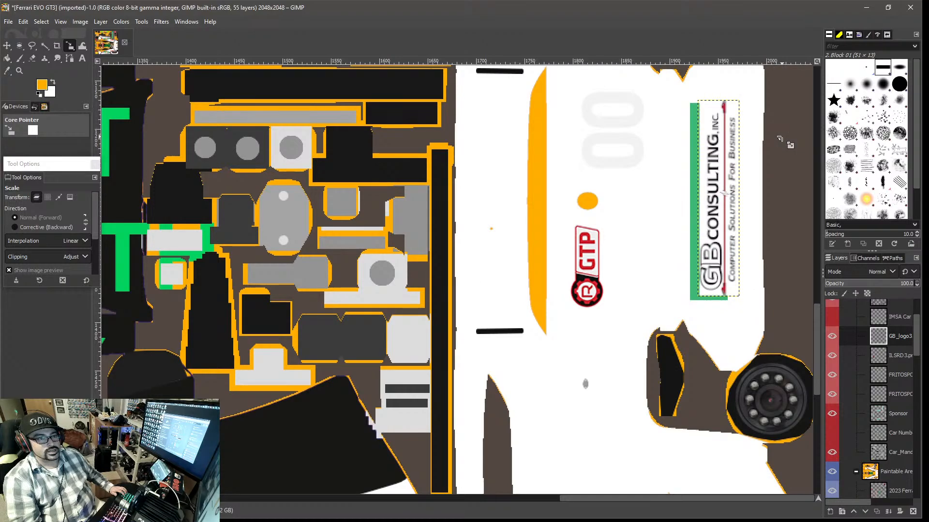
- Move the scaled GB Consulting logo back so it fully covers its green guide block
left_click(7, 47)
left_click_drag(715, 195, 707, 199)
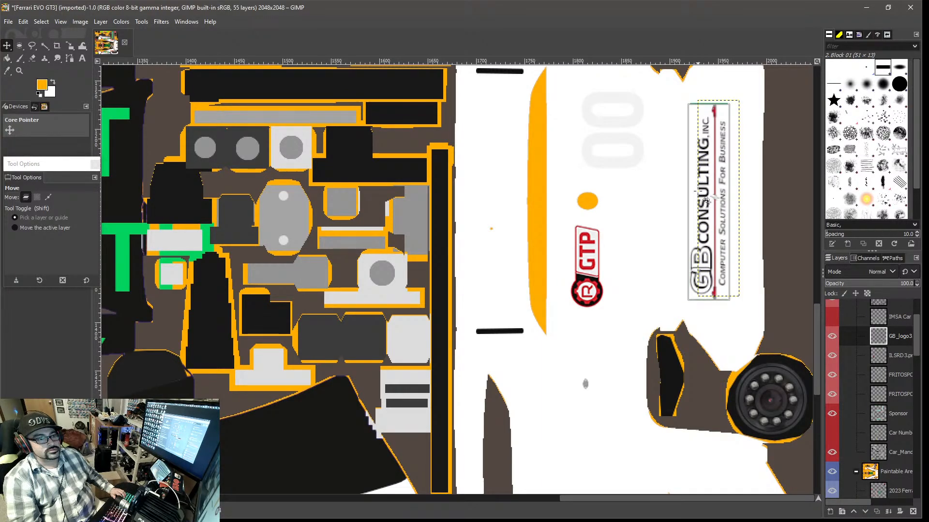
left_click_drag(705, 199, 705, 199)
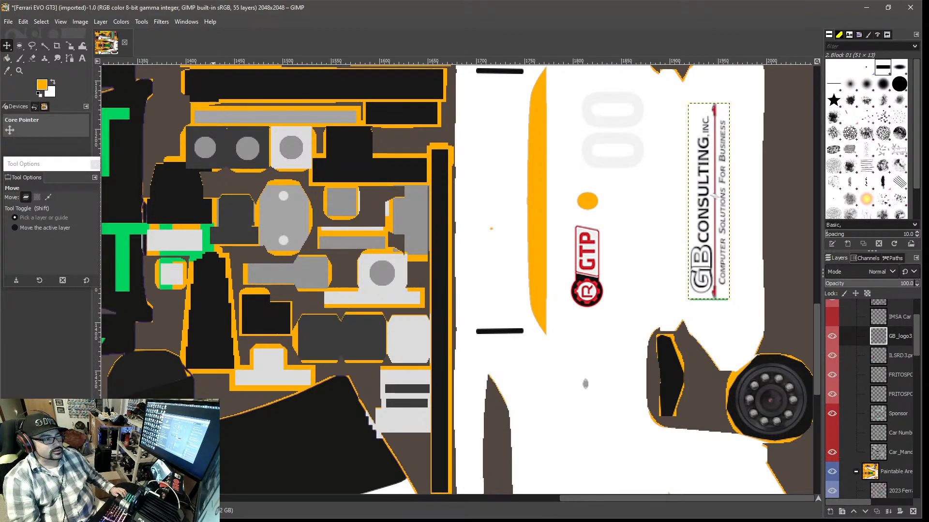
- Add Dnutstuff.png from the 2018 FRITOSPORT LOGOS folder as a new layer, converting it to the built-in sRGB color profile
scroll(715, 196, "down", 5)
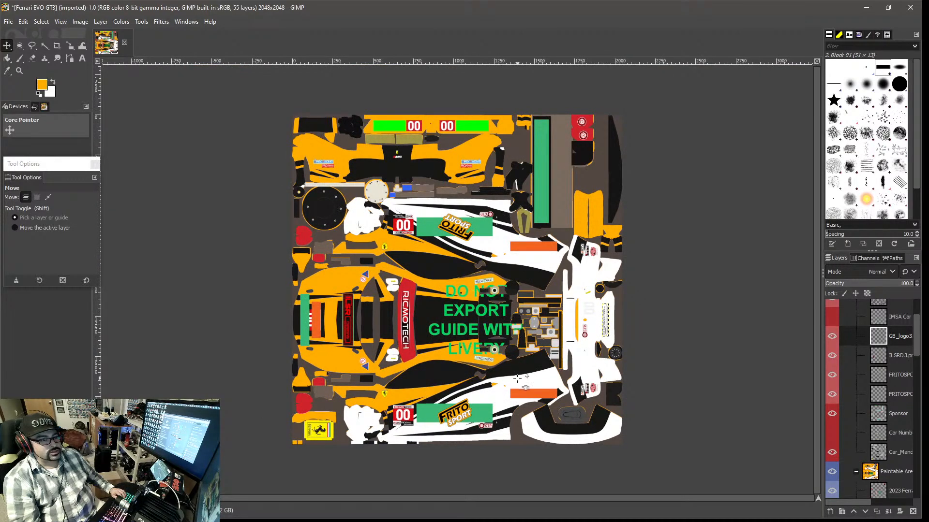
left_click(11, 24)
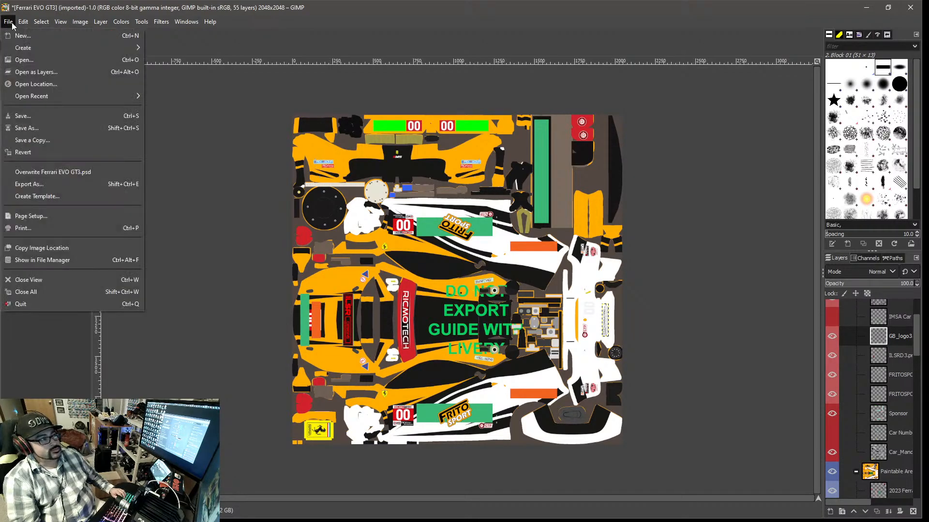
left_click(30, 68)
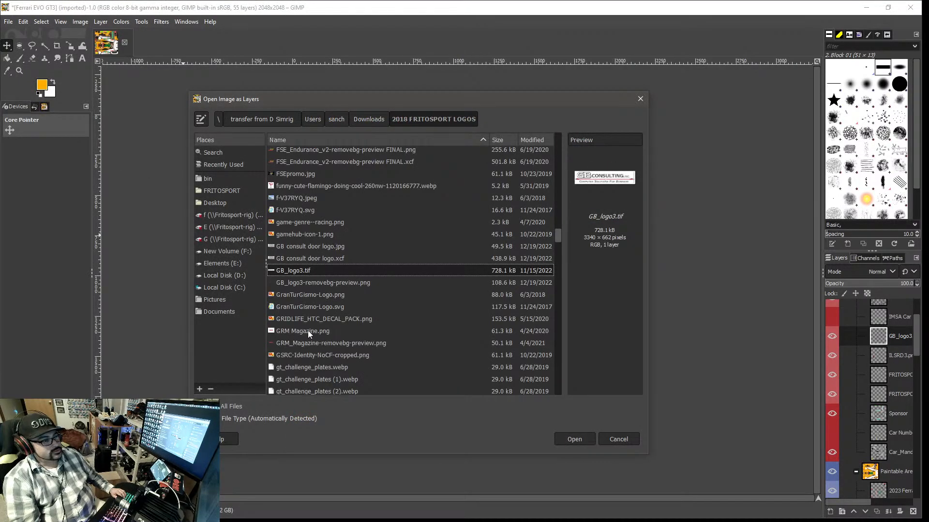
scroll(323, 338, "up", 10)
left_click(301, 320)
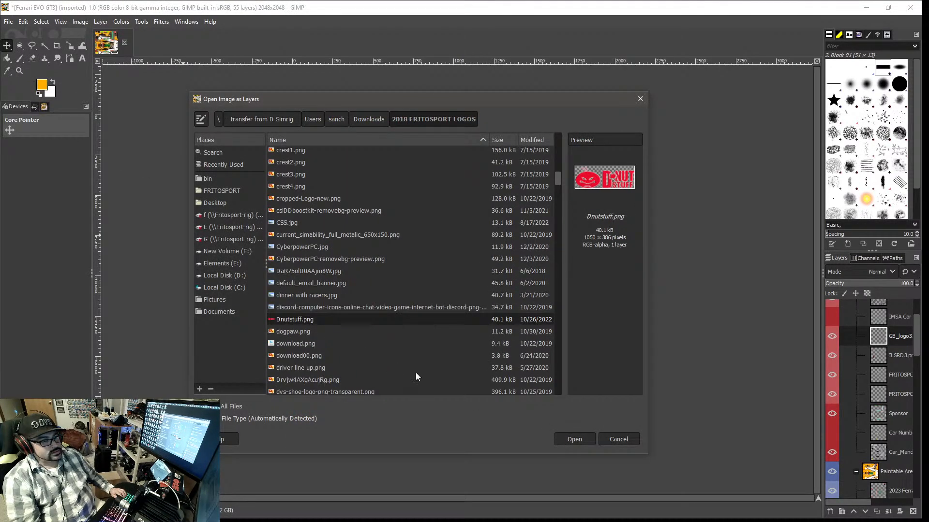
left_click(573, 440)
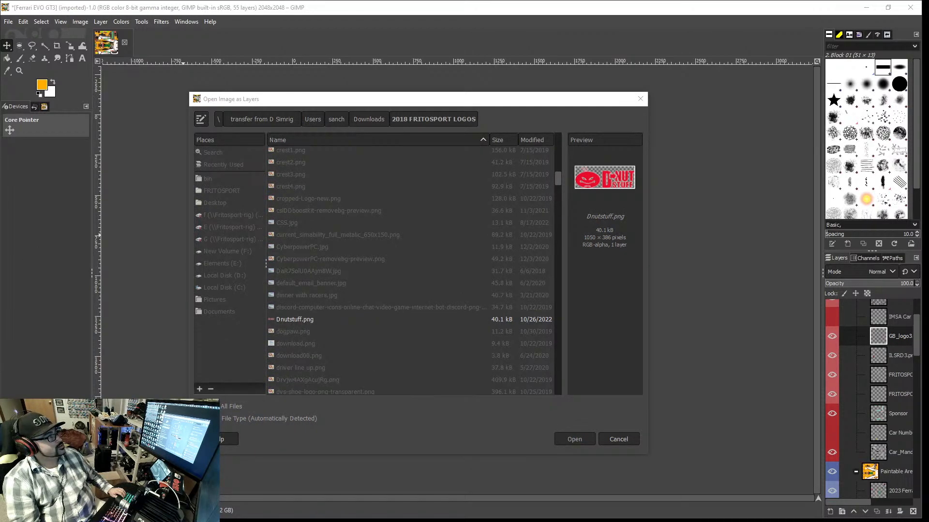
left_click_drag(0, 159, 127, 166)
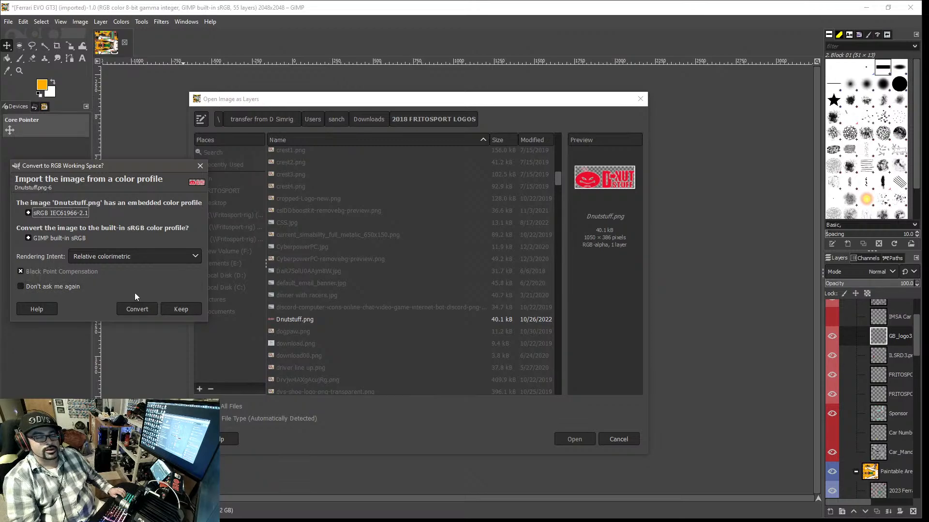
left_click(137, 309)
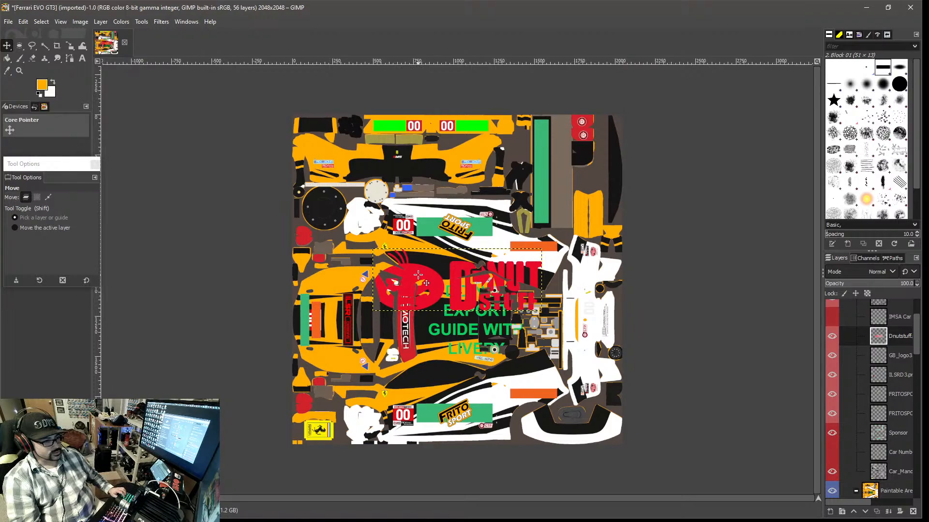
- Move the Donut Stuff logo to the lower side panel and scale it down proportionally to about 176 × 65 px at the orange guide block
left_click_drag(418, 275, 476, 369)
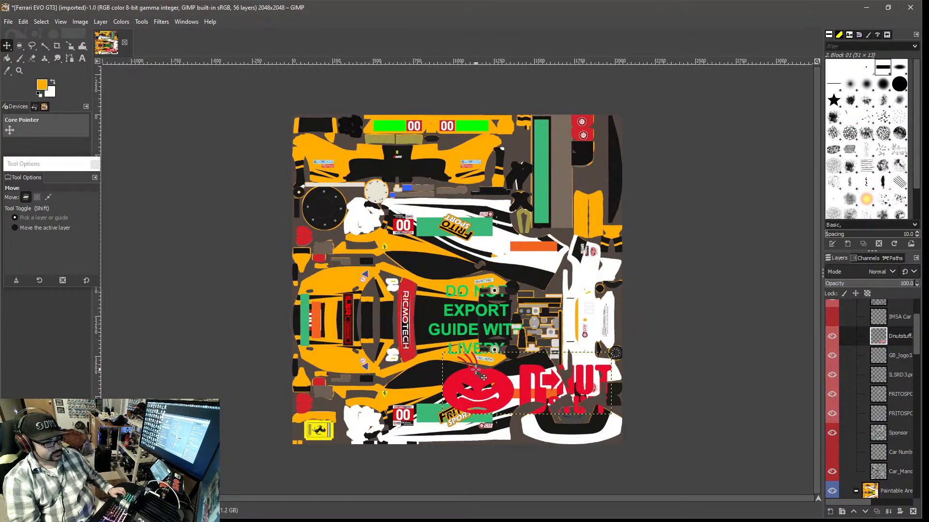
key("shift+s")
left_click(483, 380)
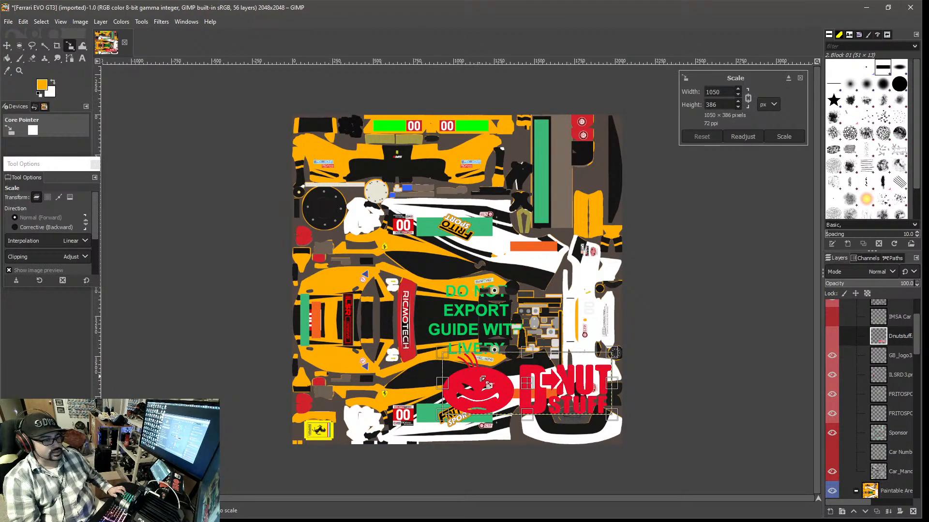
left_click_drag(488, 385, 534, 404)
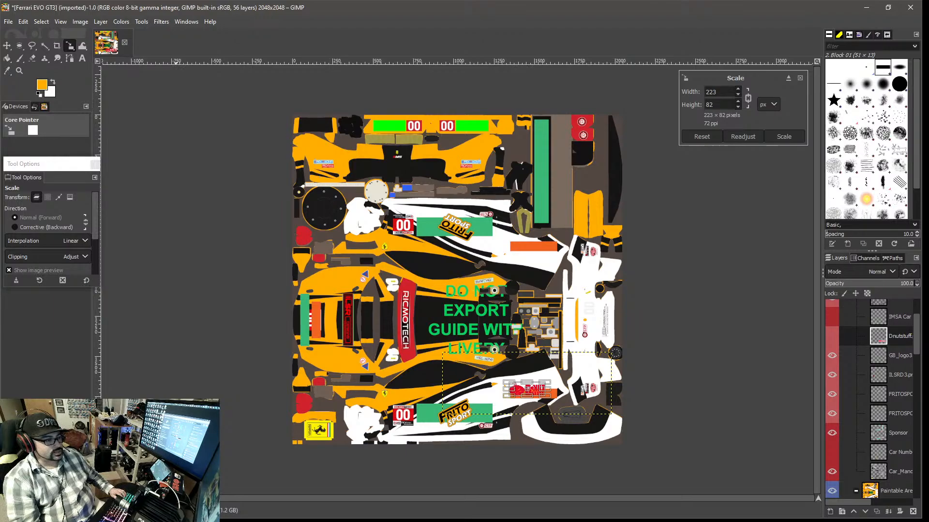
key("1")
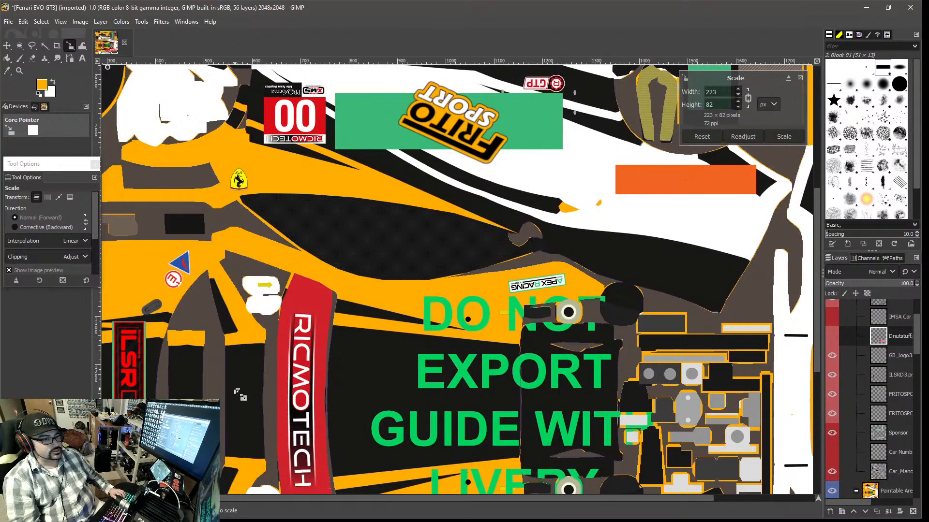
scroll(242, 395, "down", 5)
left_click_drag(381, 497, 498, 500)
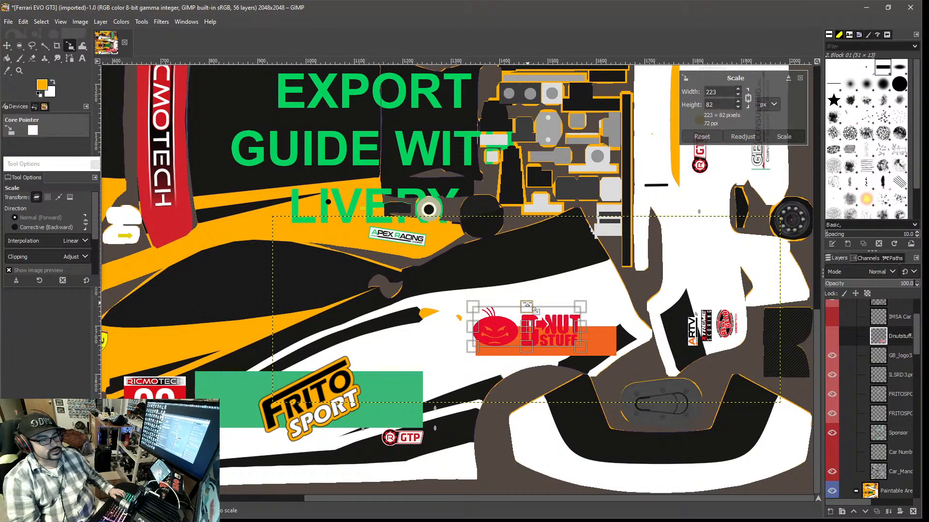
left_click_drag(534, 309, 534, 320)
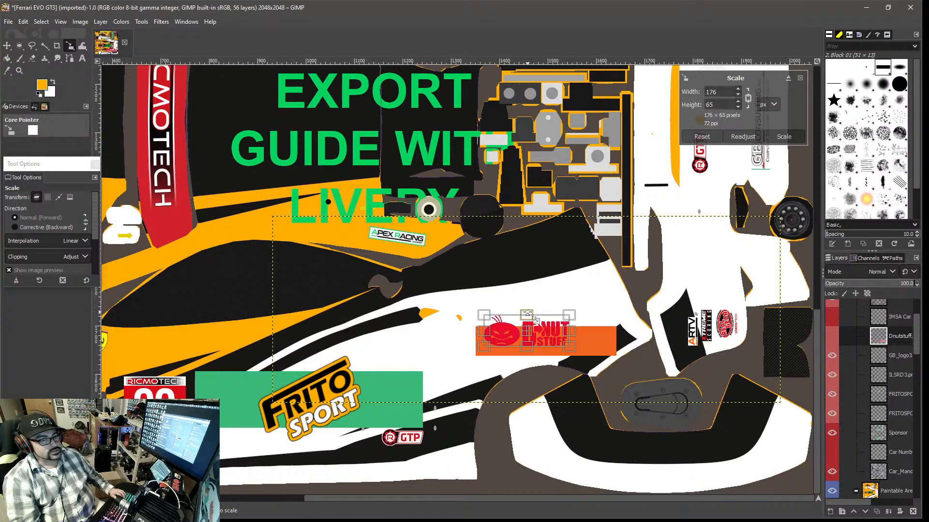
- Set the Donut Stuff logo's scaled size to 170 × 62 px, apply it, and align the logo with the left end of the orange guide block
left_click(738, 94)
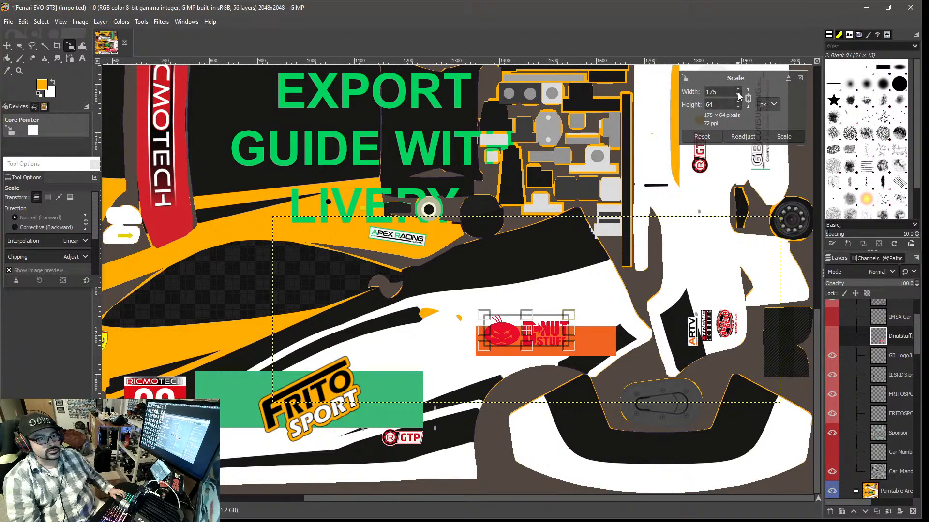
left_click(737, 94)
left_click(737, 94)
left_click(738, 95)
left_click(737, 94)
left_click(737, 95)
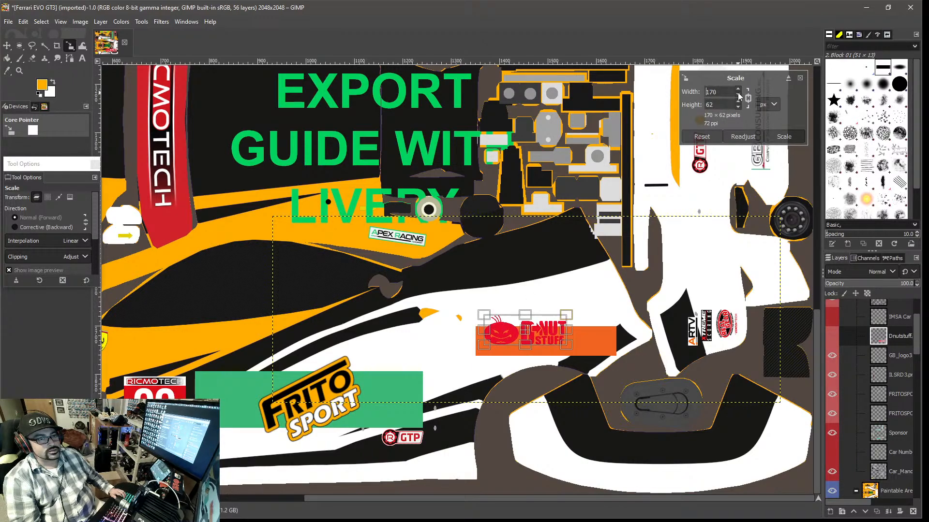
left_click(782, 138)
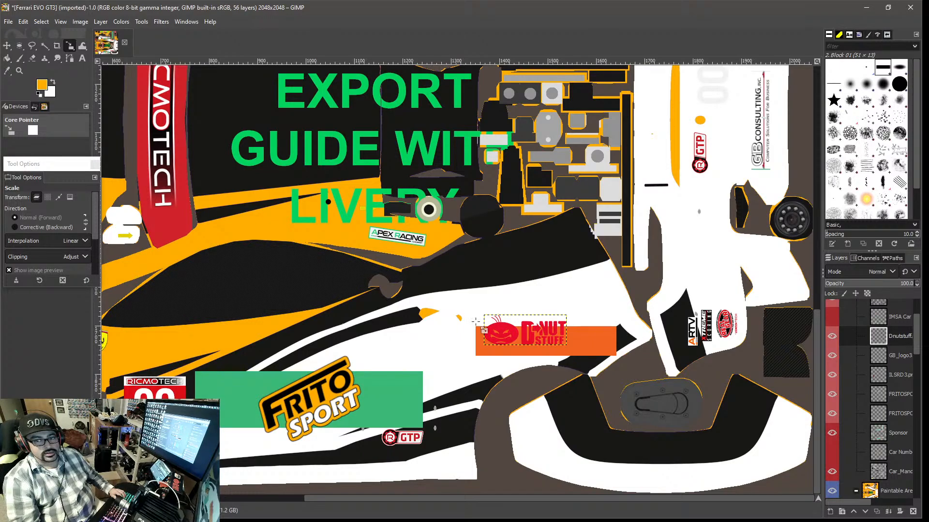
left_click(6, 46)
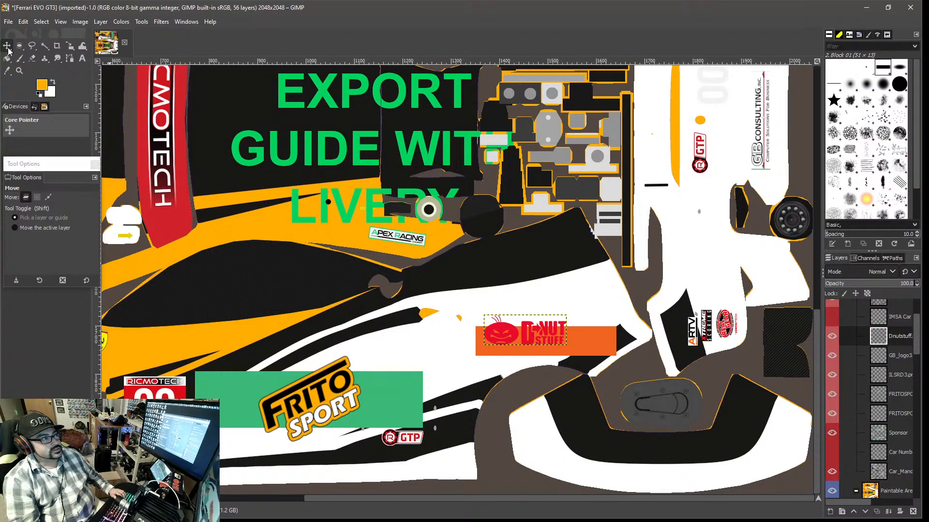
left_click_drag(497, 339, 489, 350)
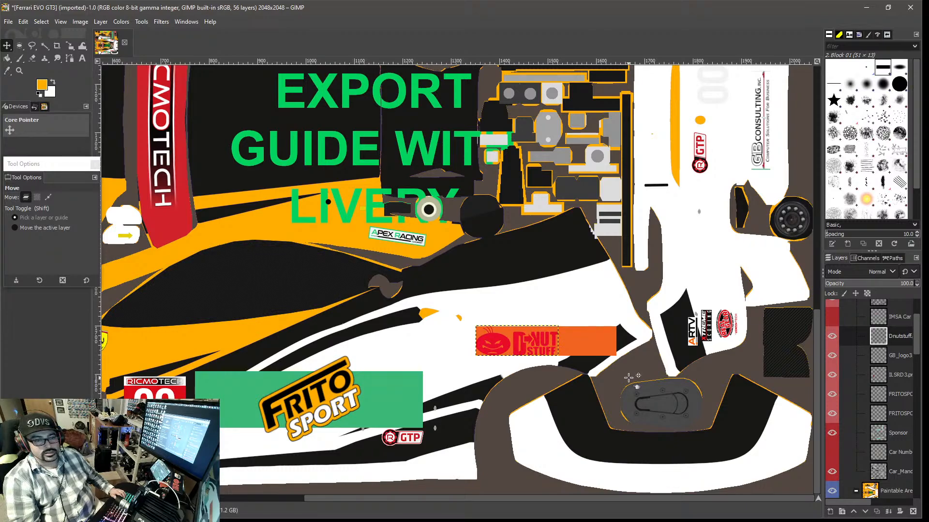
- Duplicate the Donut Stuff layer and move the copy onto the left end of the orange guide block on the upper side panel
right_click(879, 340)
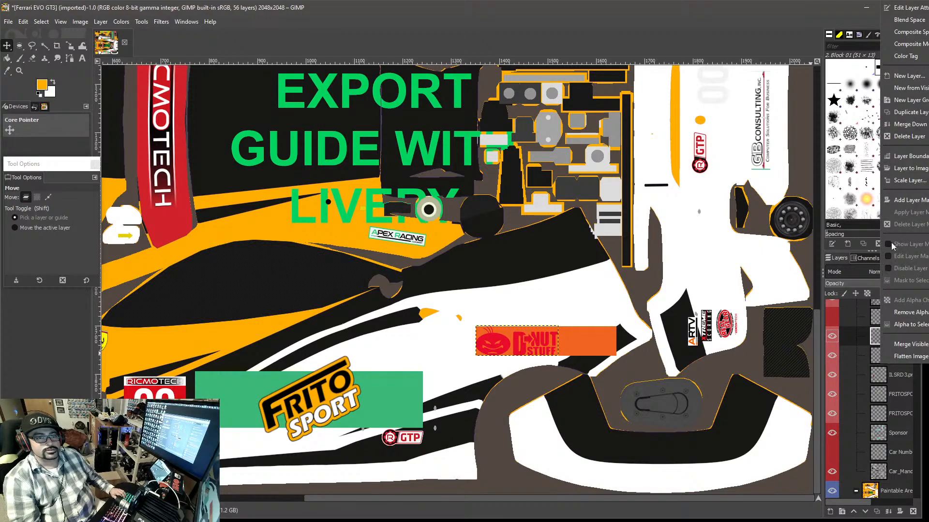
left_click(902, 114)
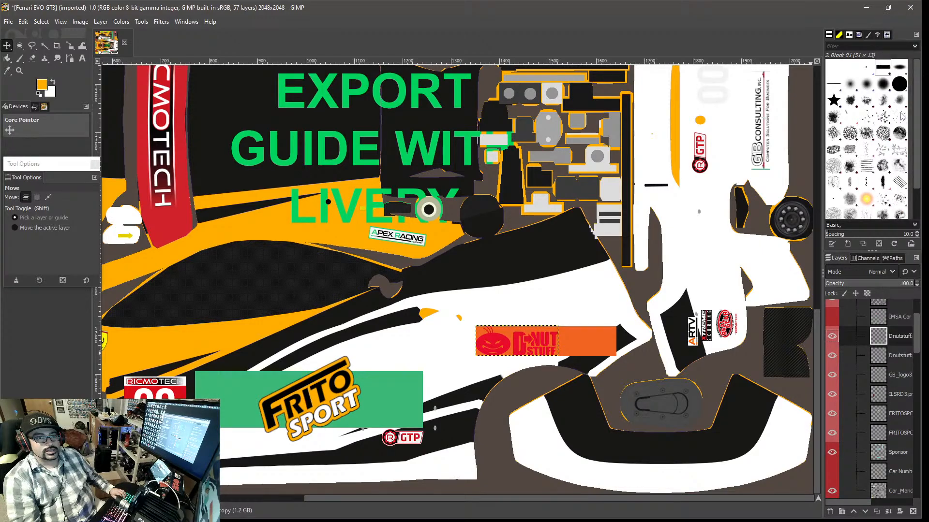
left_click_drag(501, 343, 500, 124)
scroll(504, 263, "up", 5)
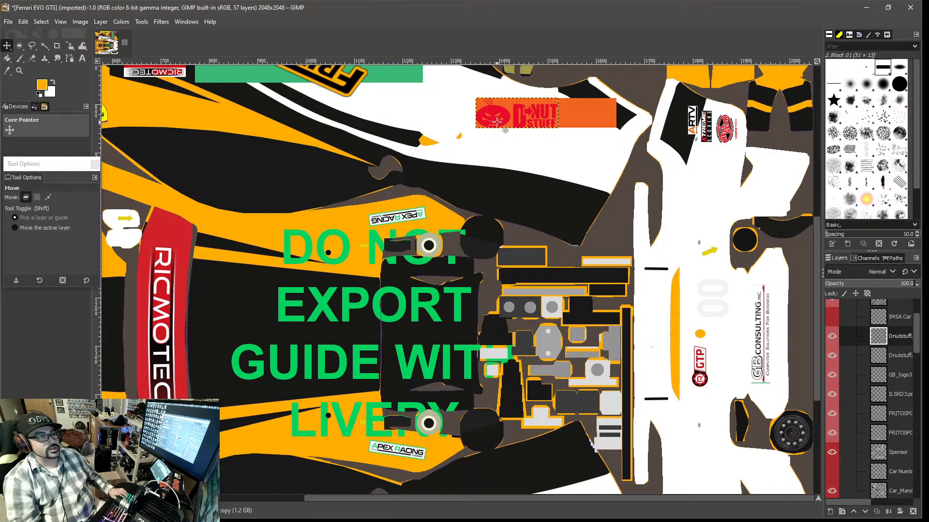
- Rotate the duplicated Donut Stuff logo 180° about its centre
key("shift+r")
left_click(498, 122)
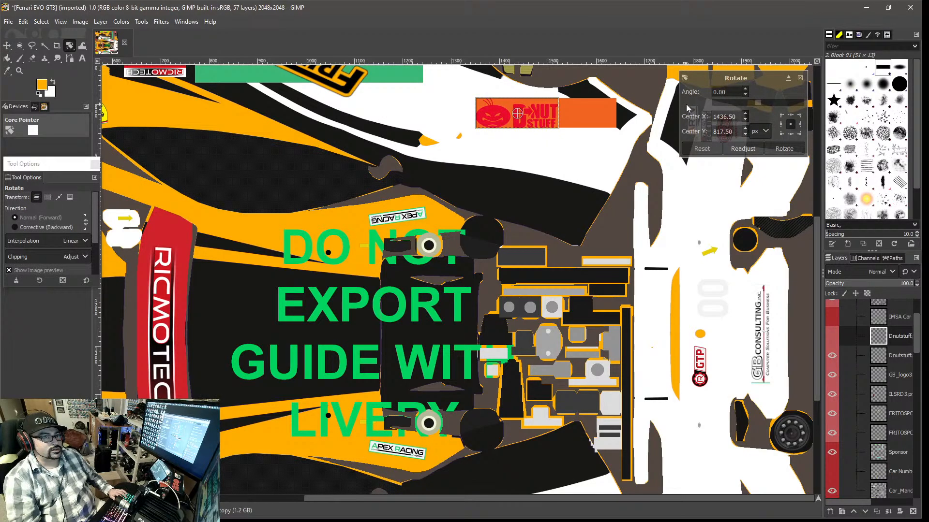
left_click_drag(765, 105, 801, 104)
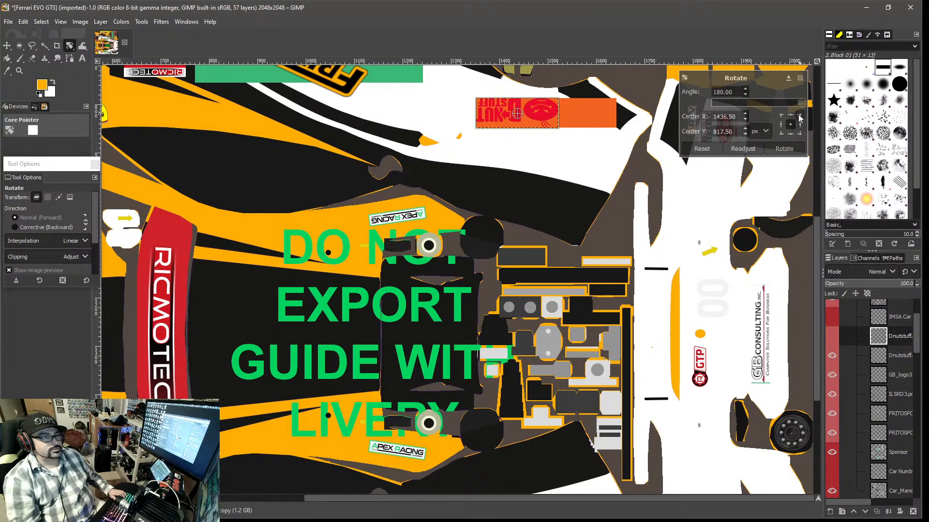
left_click(784, 149)
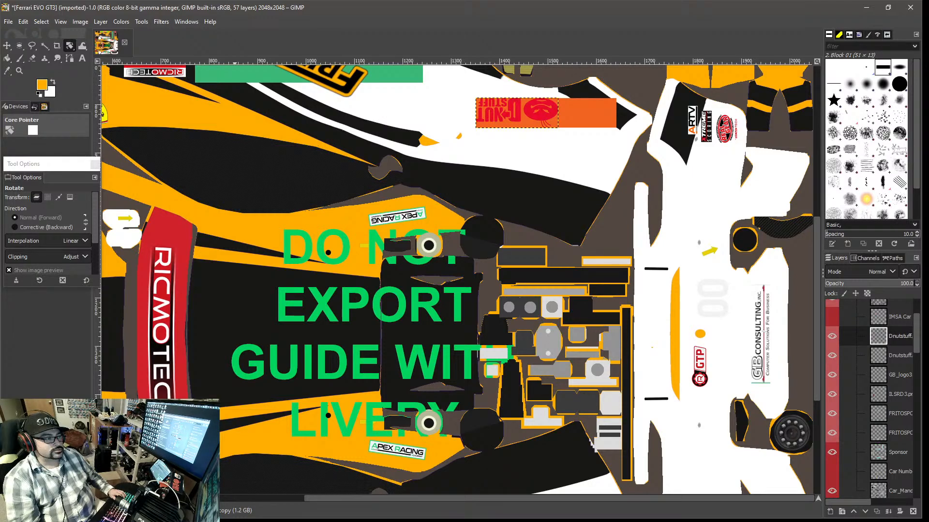
- Check the logo placement over the whole template by briefly showing the Sponsor guide layer and hiding it again
key("minus")
key("minus")
key("minus")
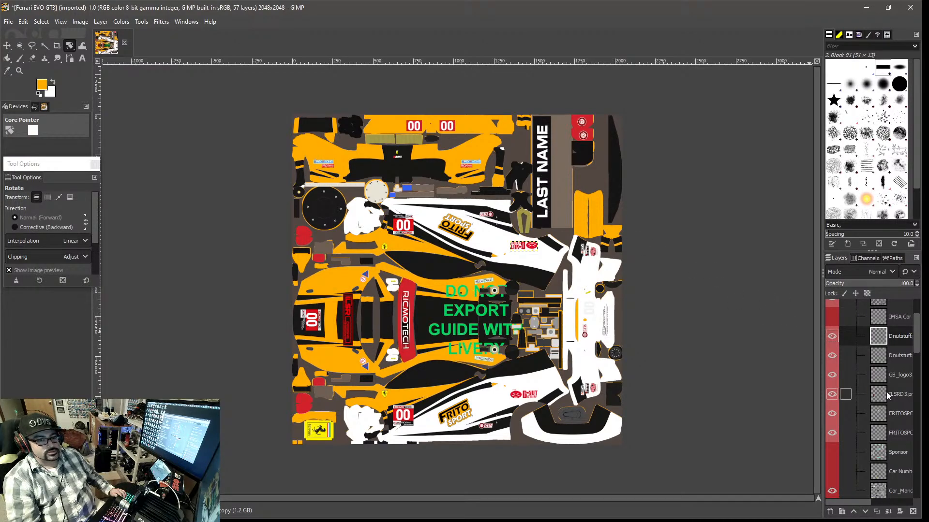
left_click_drag(917, 349, 918, 359)
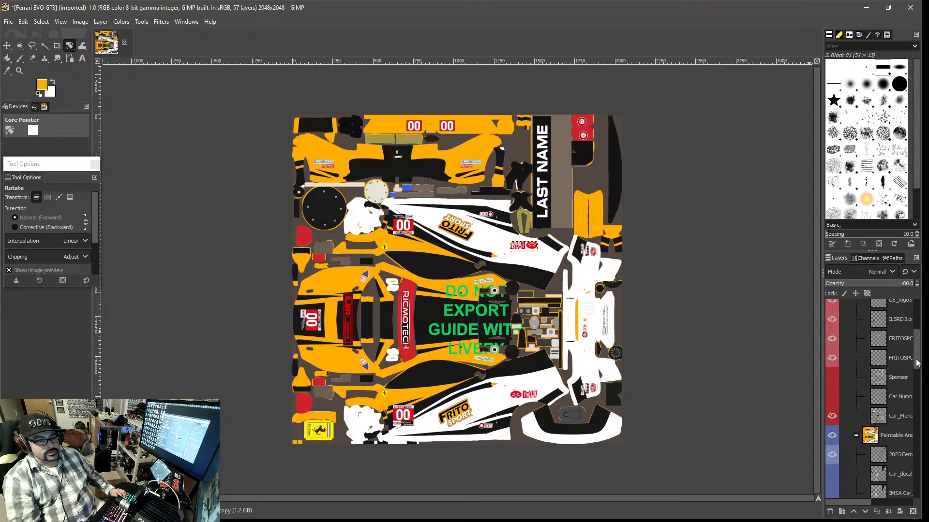
scroll(890, 416, "up", 2)
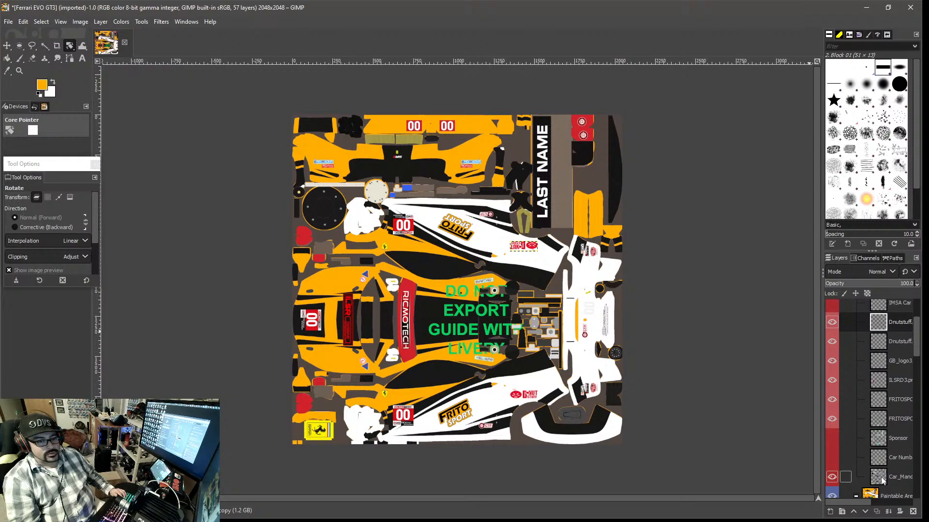
left_click(836, 440)
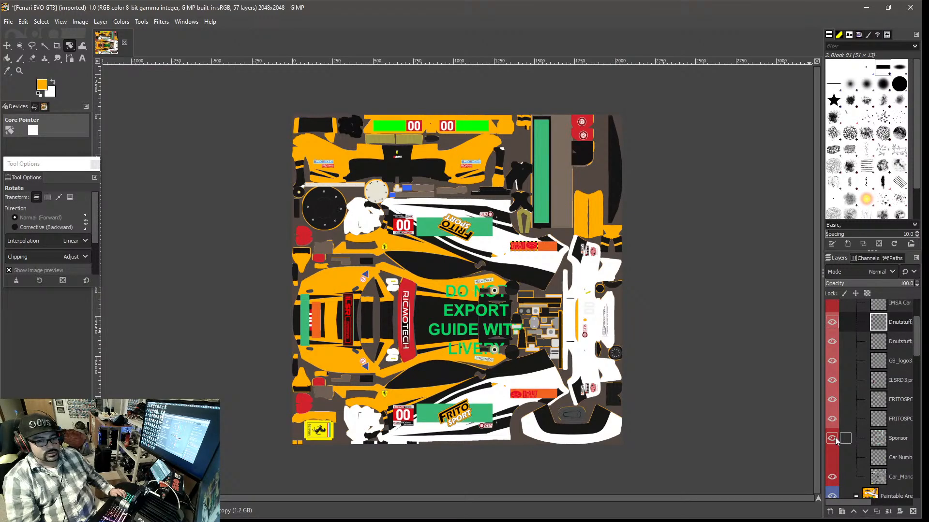
left_click(836, 440)
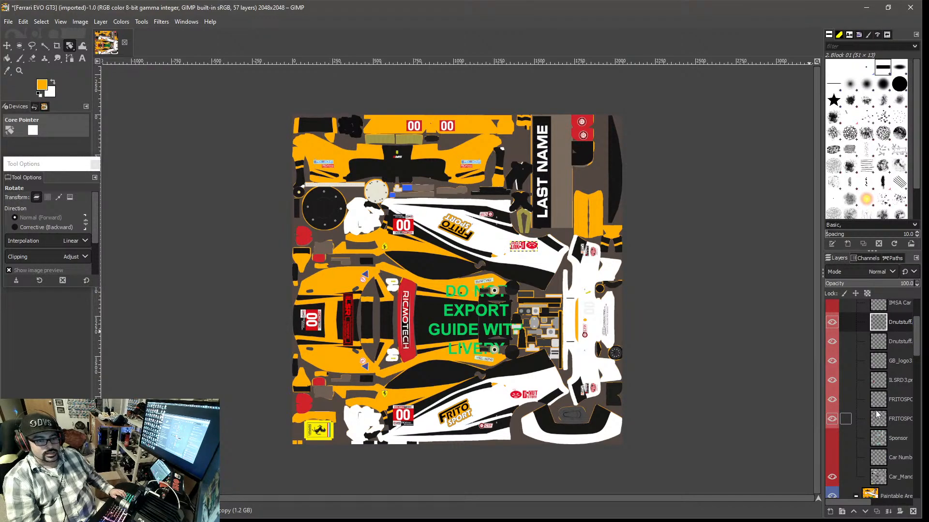
- Examine the livery without the Mask layer by hiding the layer briefly and showing it again
scroll(877, 380, "up", 1)
scroll(877, 369, "up", 3)
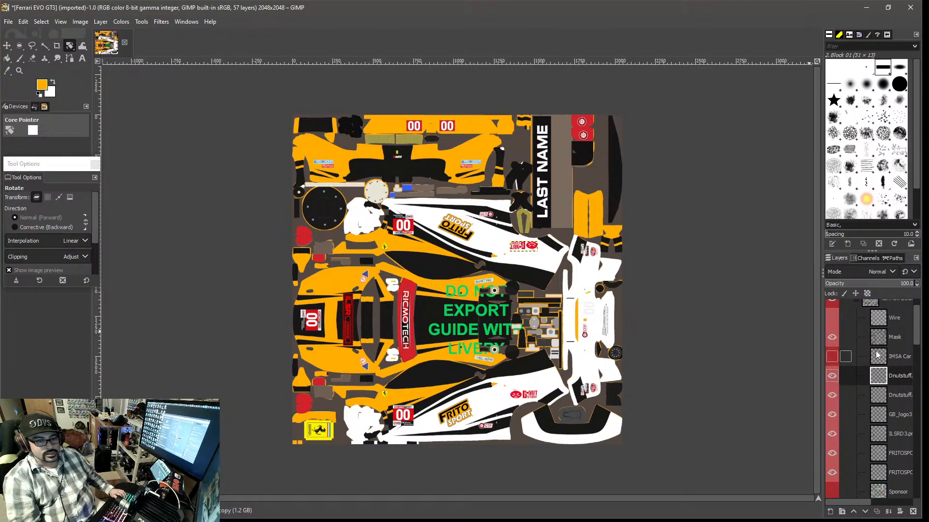
left_click(832, 365)
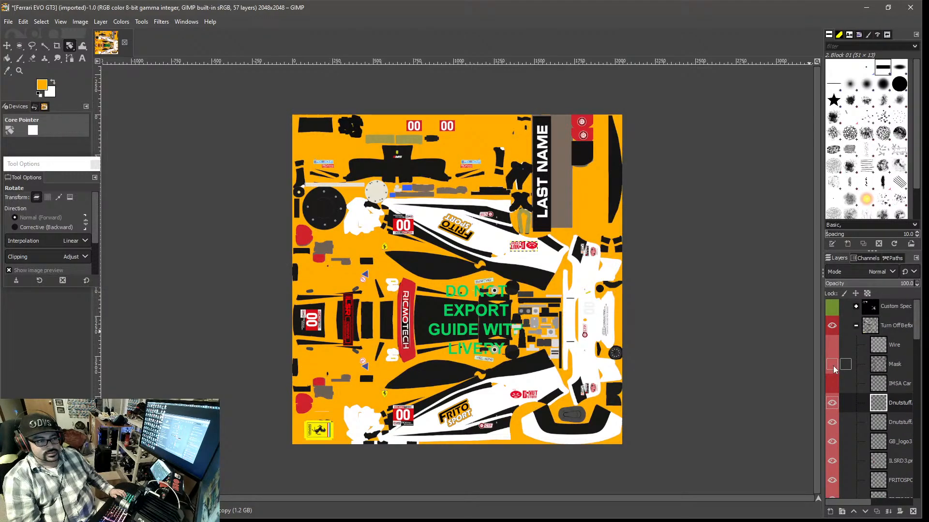
left_click(832, 366)
- Hide the 2023 Ferrari guide layer in the Paintable Area group
scroll(833, 369, "up", 1)
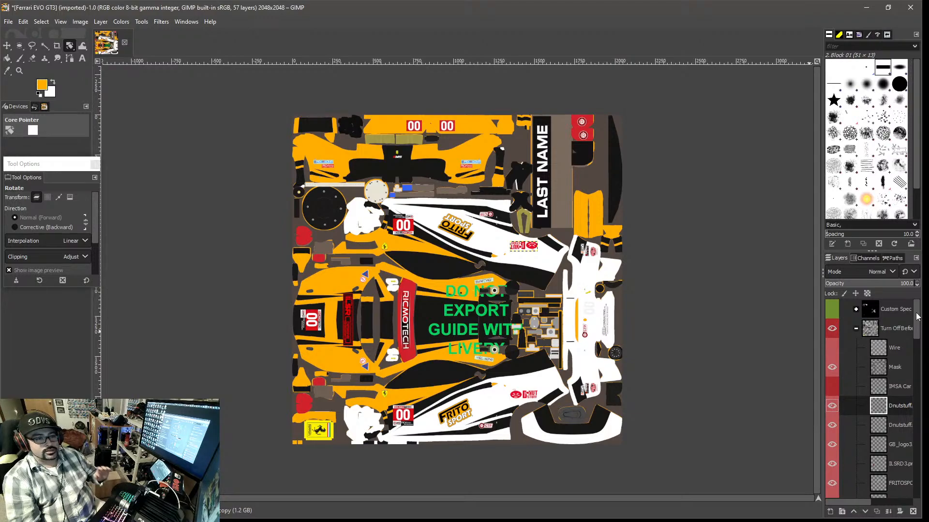
left_click_drag(917, 316, 862, 367)
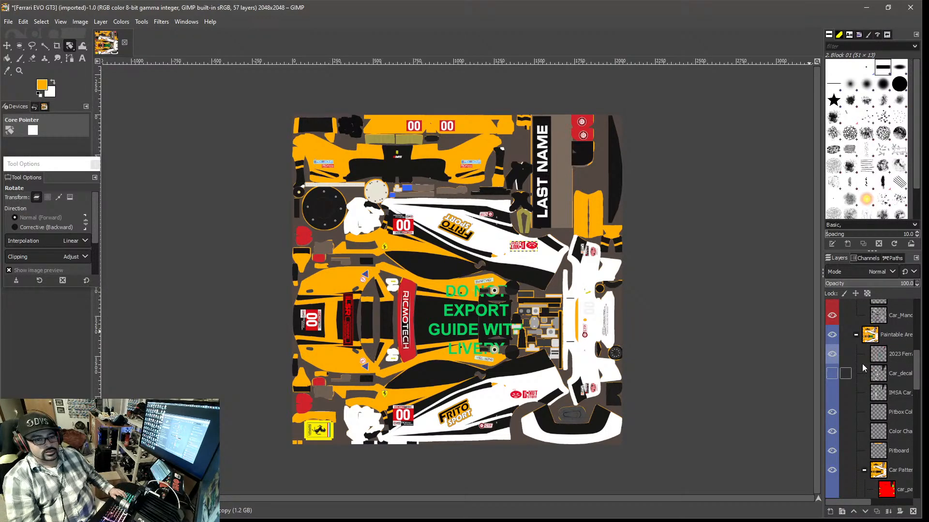
left_click(832, 358)
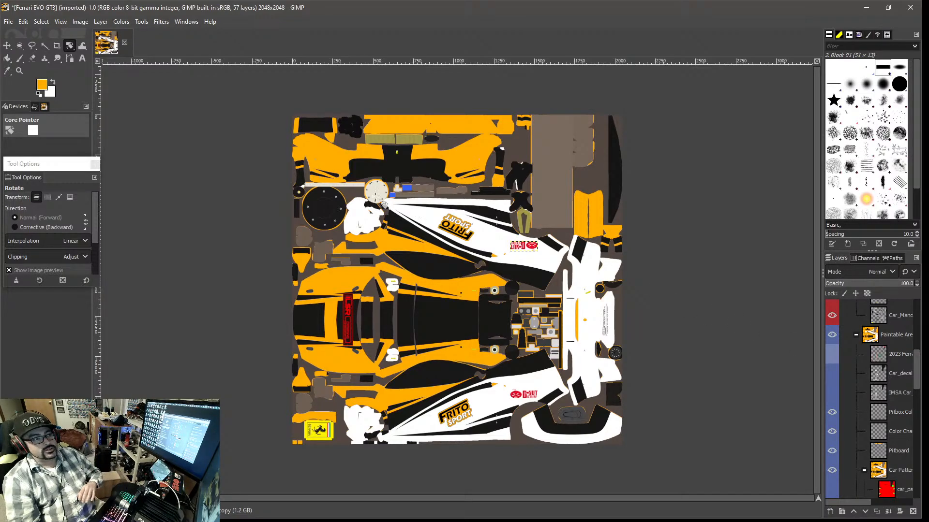
- Save the livery in the 144_template_FEVO folder as a new file named Ferrari EVO GT3 FRITOSPORT RWC ENTRY.xcf
left_click(8, 21)
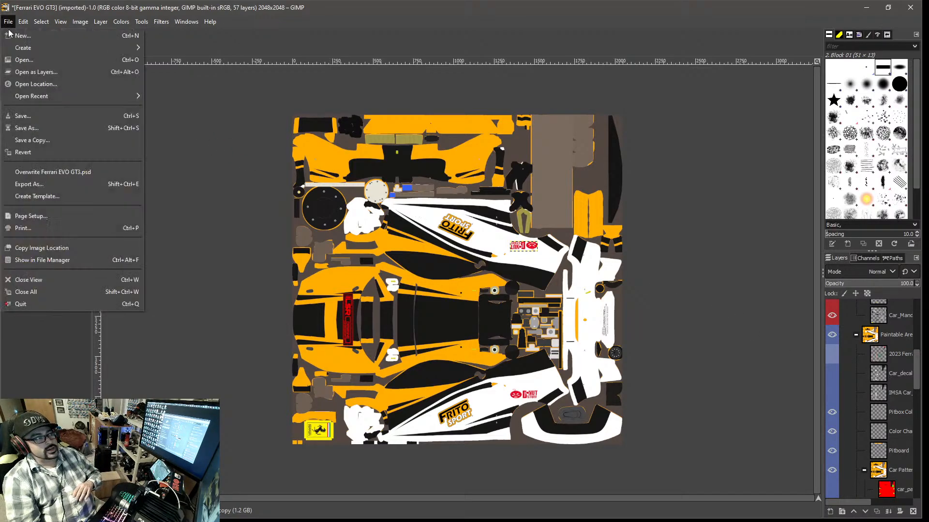
left_click(26, 128)
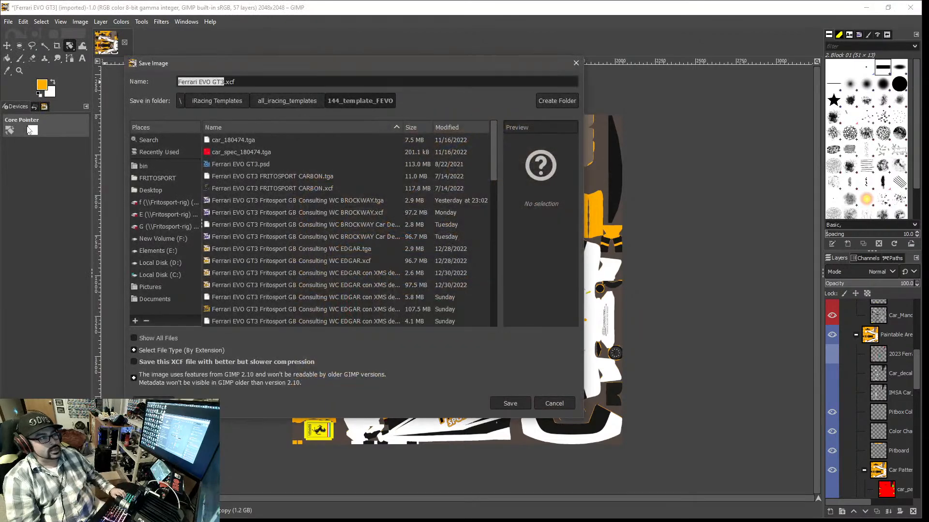
key("Right")
type("FRIT")
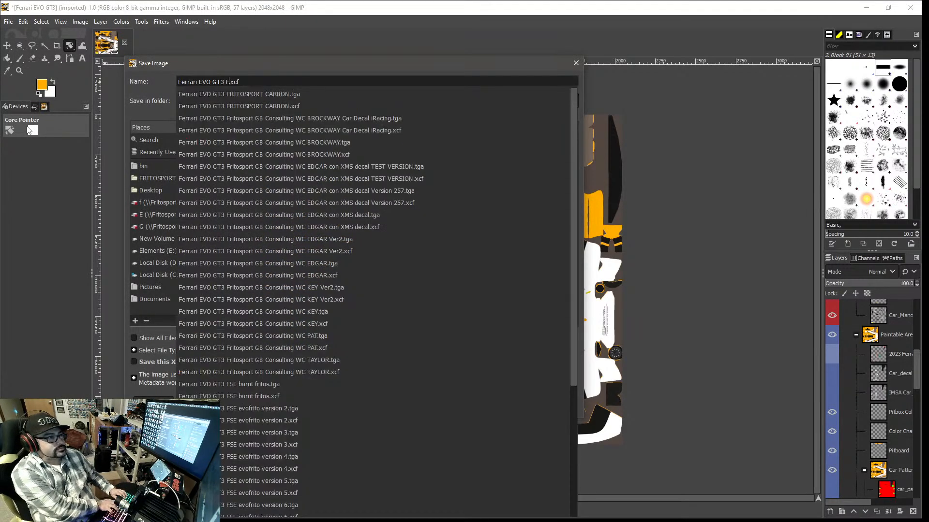
type("OSPORT ")
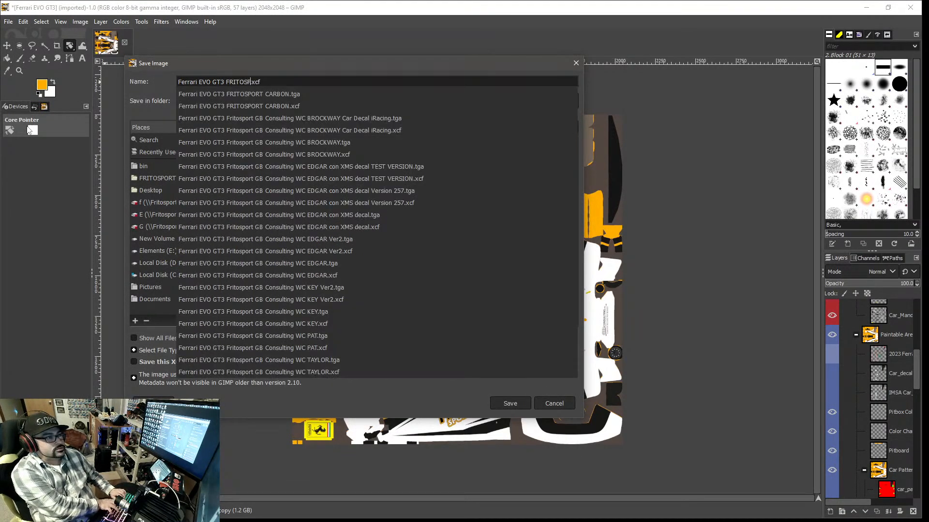
type("RWC")
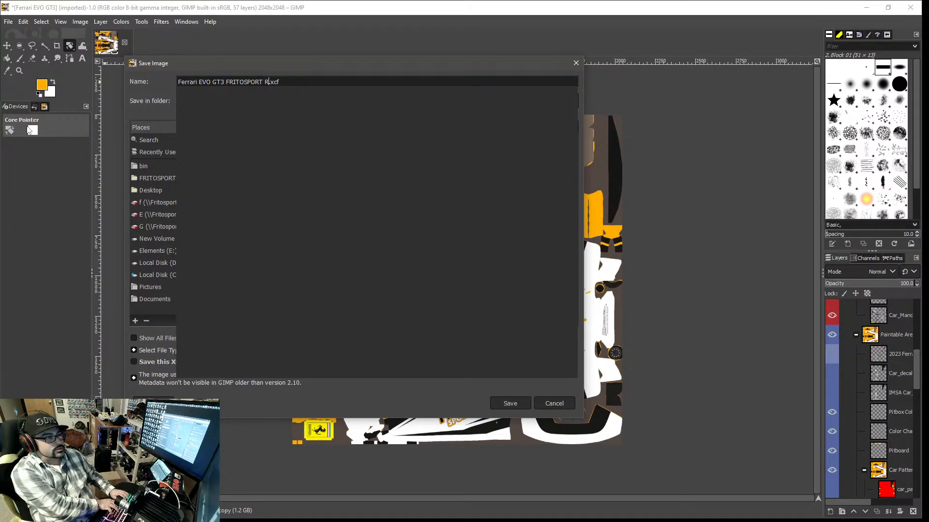
type(" ENTRY")
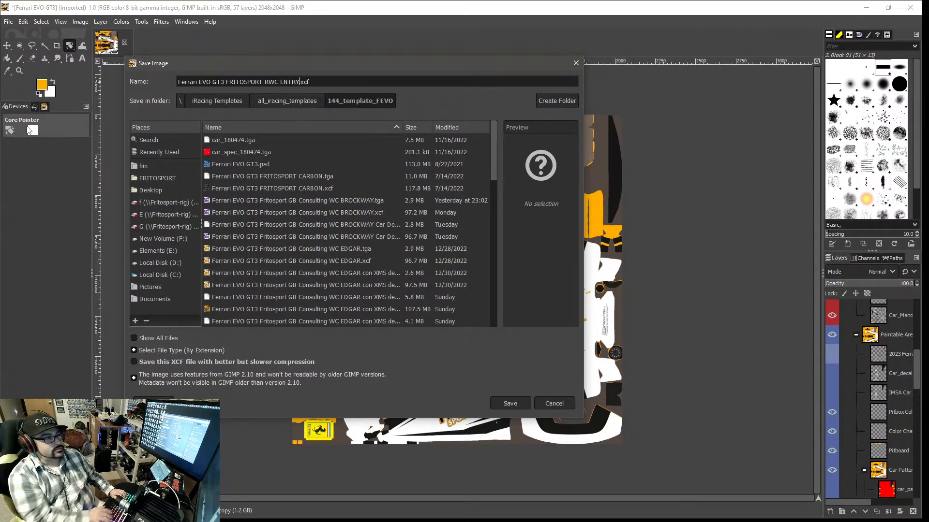
left_click(507, 402)
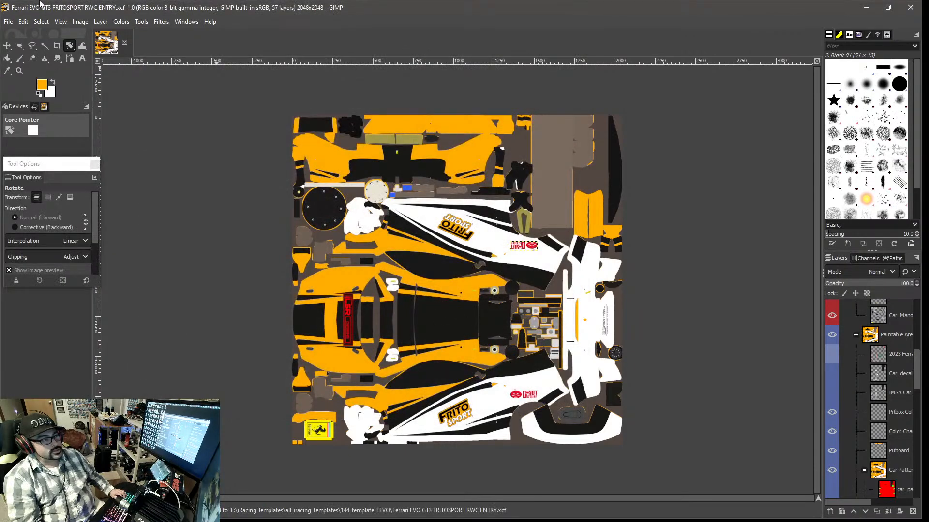
- Export the livery to the 144_template_FEVO folder as a TarGA image named Ferrari EVO GT3 FRITOSPORT RWC ENTRY.tga, with RLE compression
left_click(8, 22)
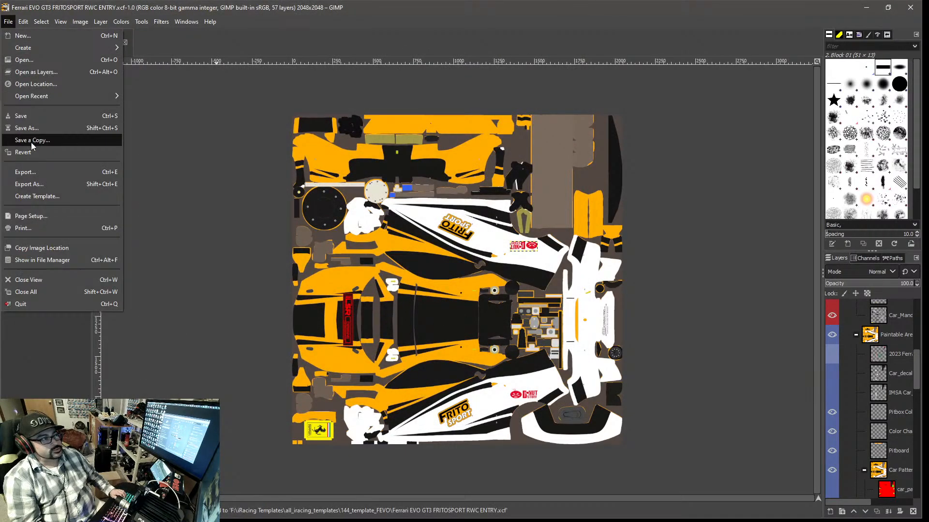
left_click(36, 186)
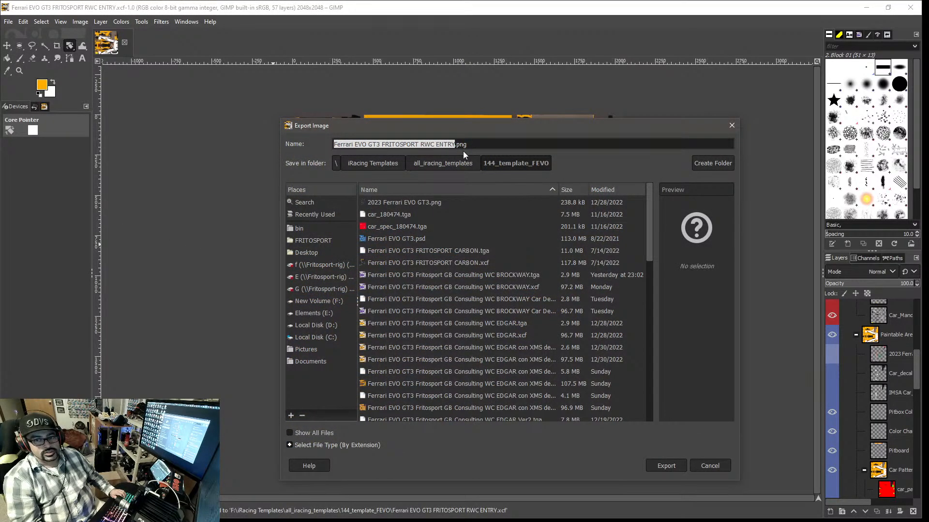
left_click(289, 445)
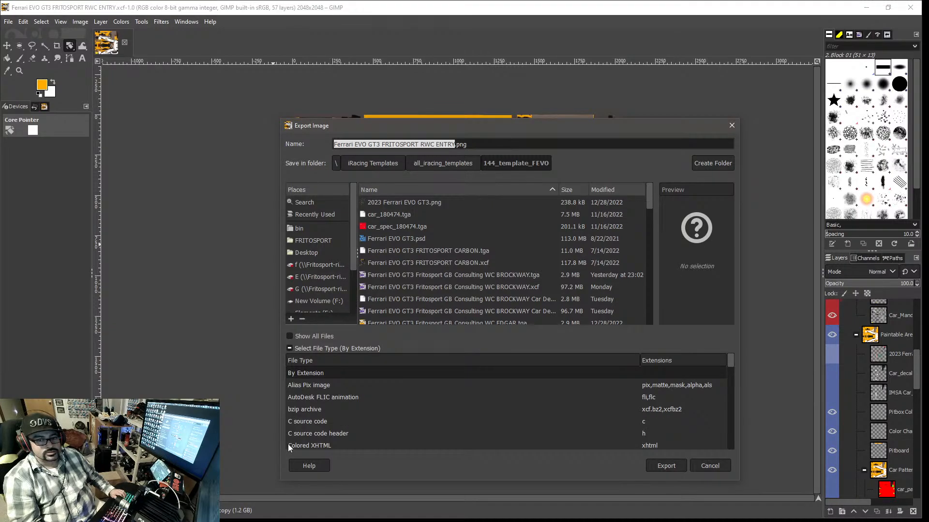
scroll(502, 409, "down", 5)
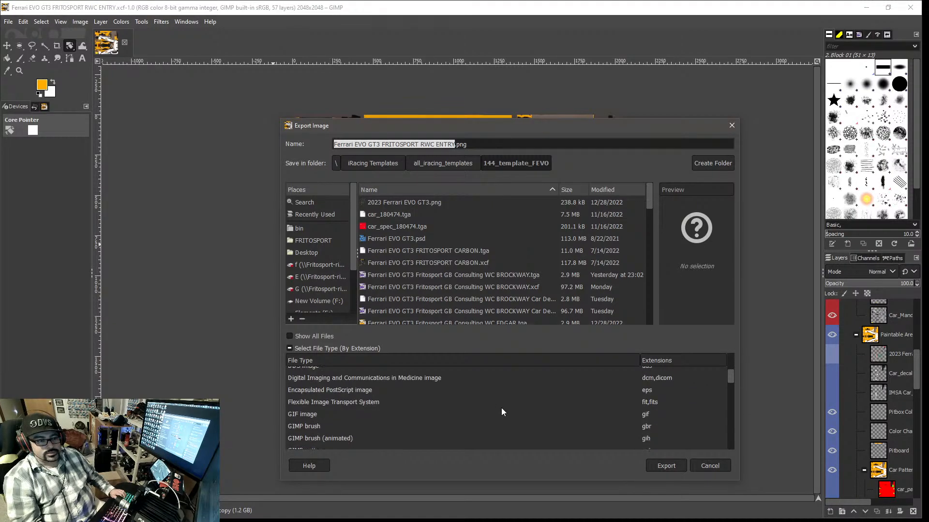
scroll(501, 412, "down", 5)
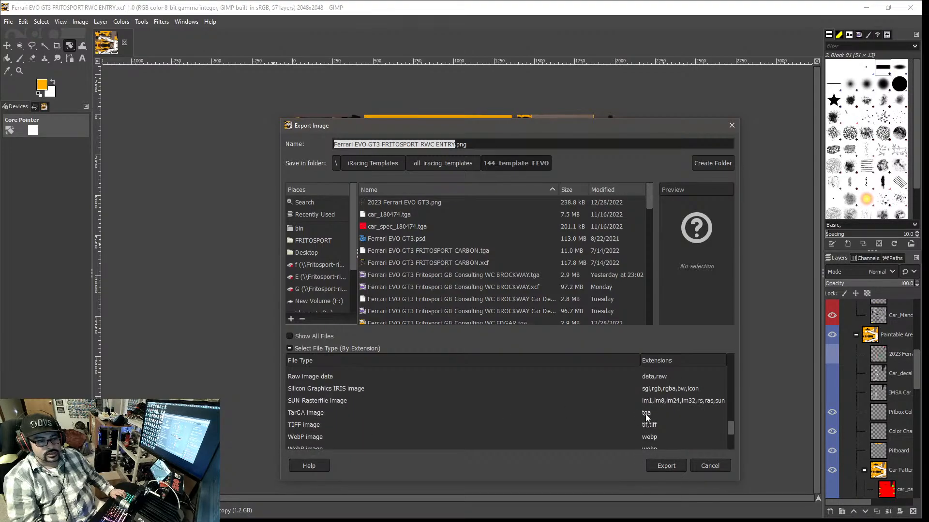
left_click(645, 414)
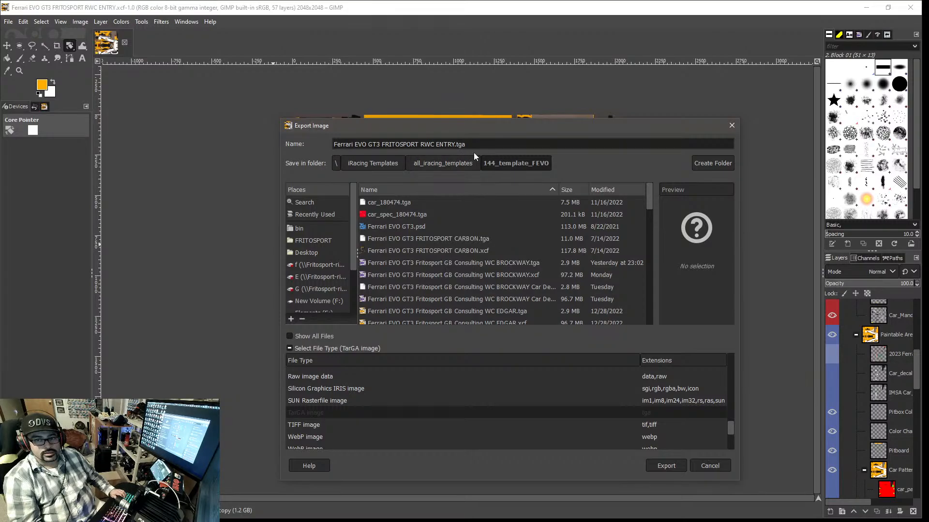
left_click(665, 467)
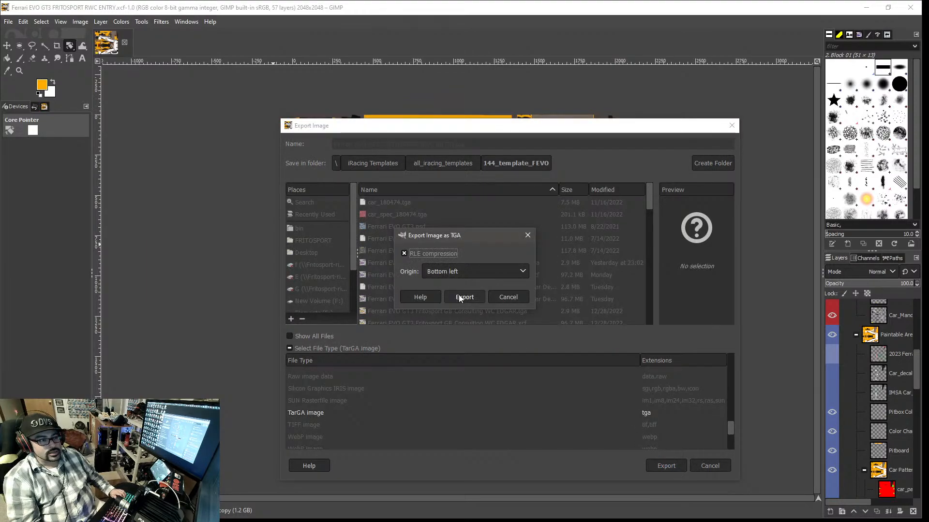
left_click(459, 294)
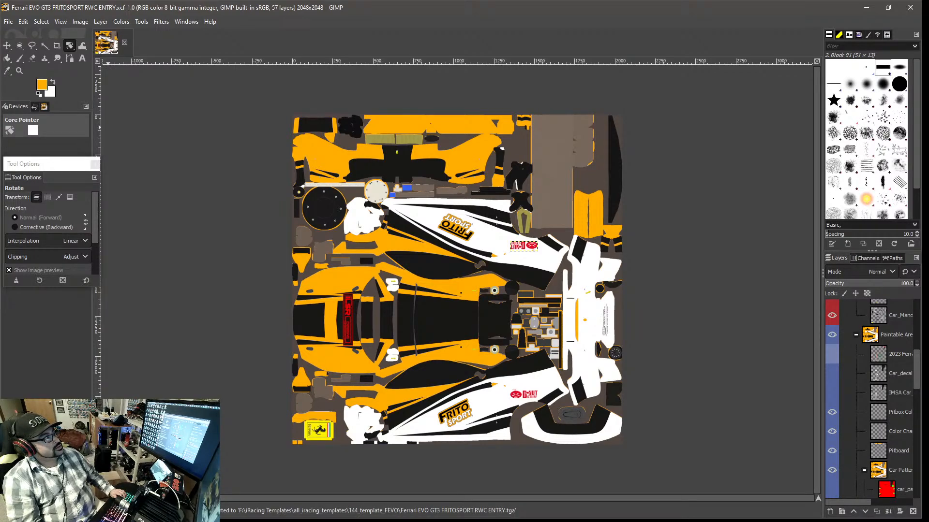
- Switch to the Trading Paints site in the browser and open the Ferrari 488 GT3 Evo 2020 under What I'm Racing
key("alt+Tab")
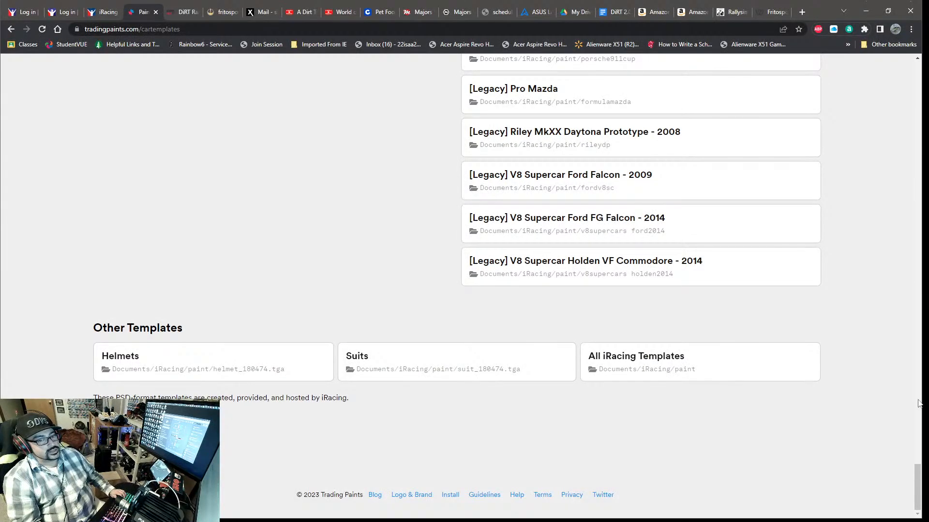
left_click_drag(920, 475, 925, 73)
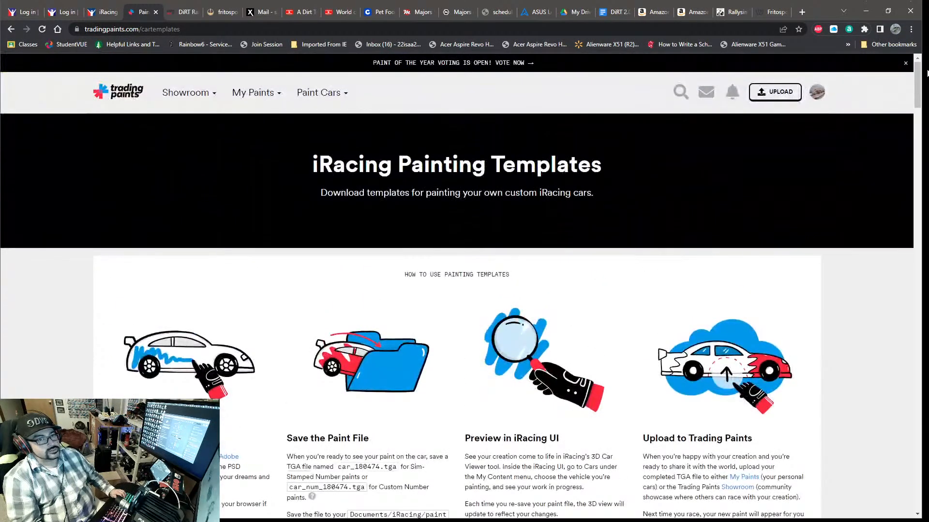
mouse_move(238, 88)
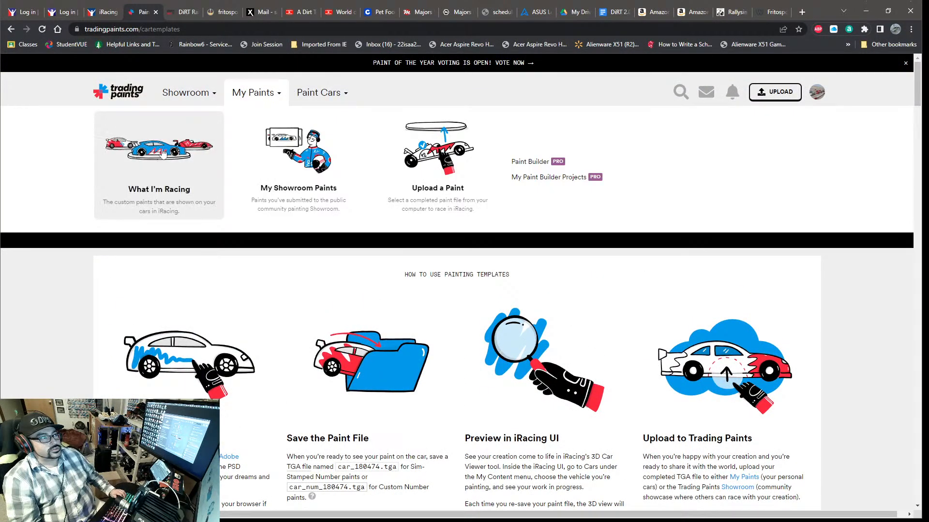
left_click(160, 160)
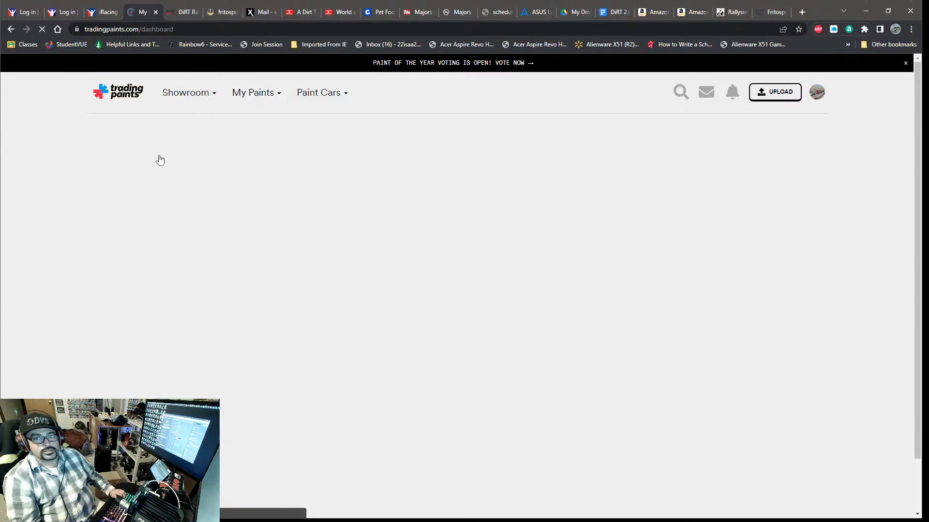
scroll(156, 329, "down", 10)
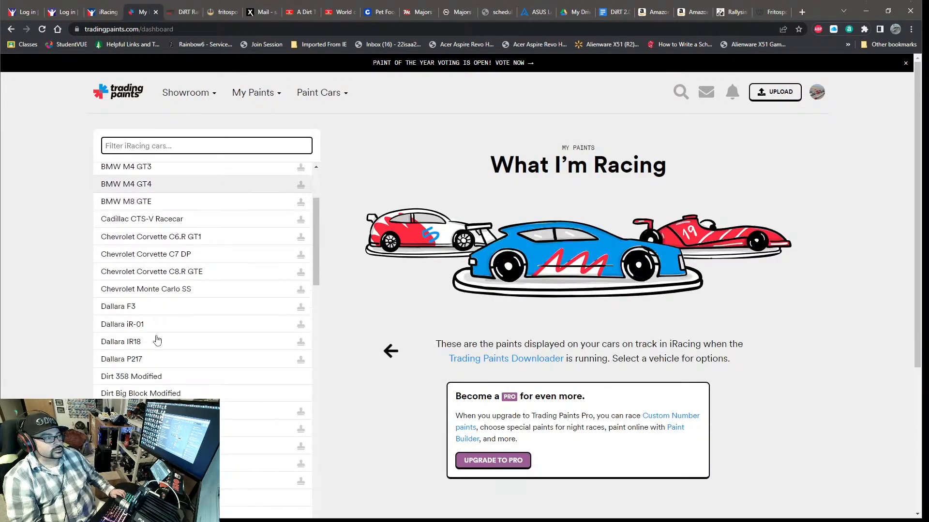
scroll(155, 338, "down", 2)
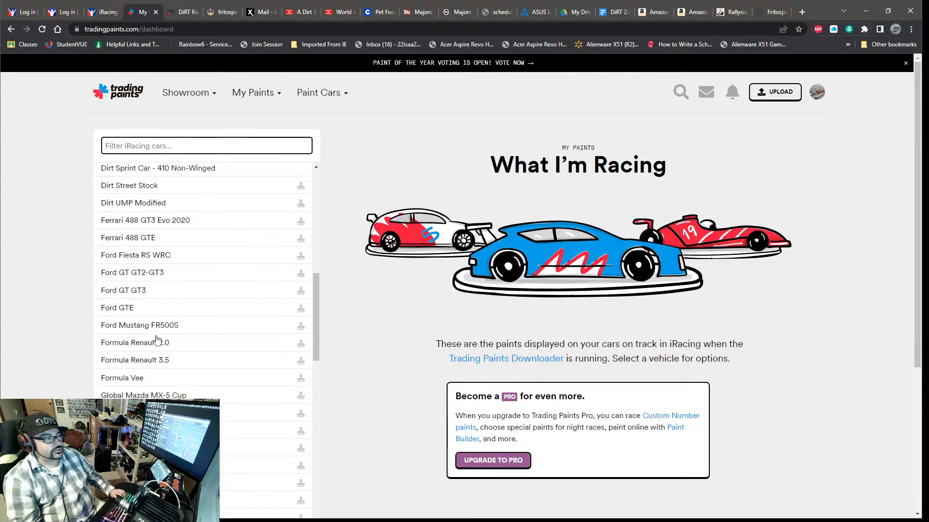
scroll(156, 328, "up", 1)
left_click(156, 283)
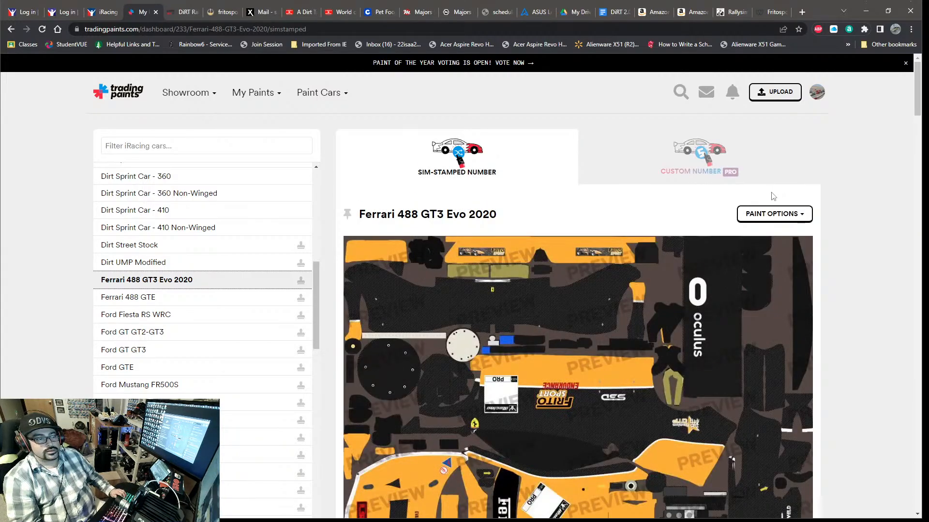
- Start choosing a new sim-stamped paint for the Ferrari 488 GT3 Evo 2020 by uploading a file from the computer
left_click(772, 216)
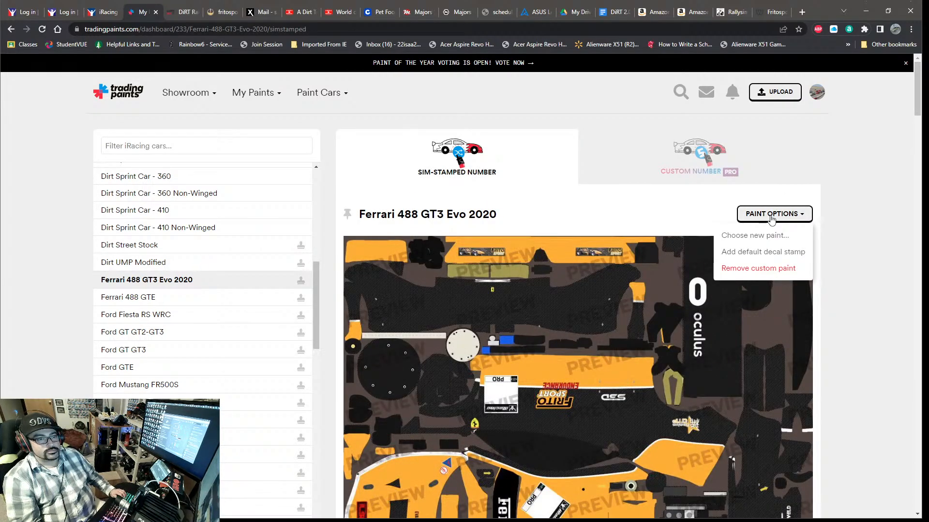
left_click(761, 235)
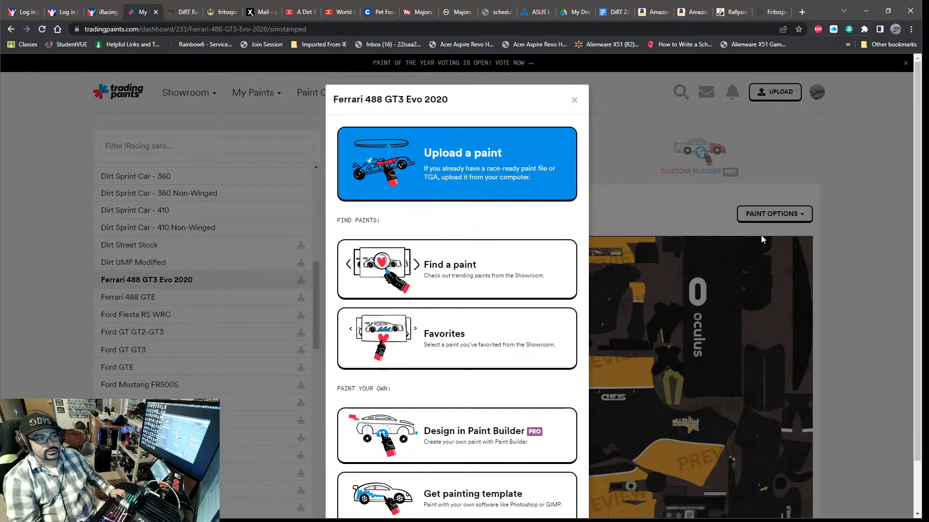
left_click(443, 151)
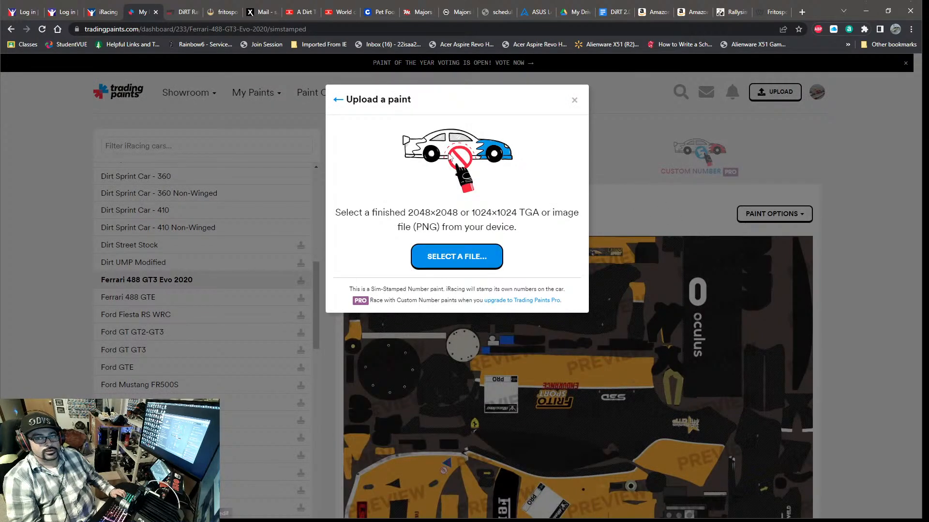
left_click(459, 256)
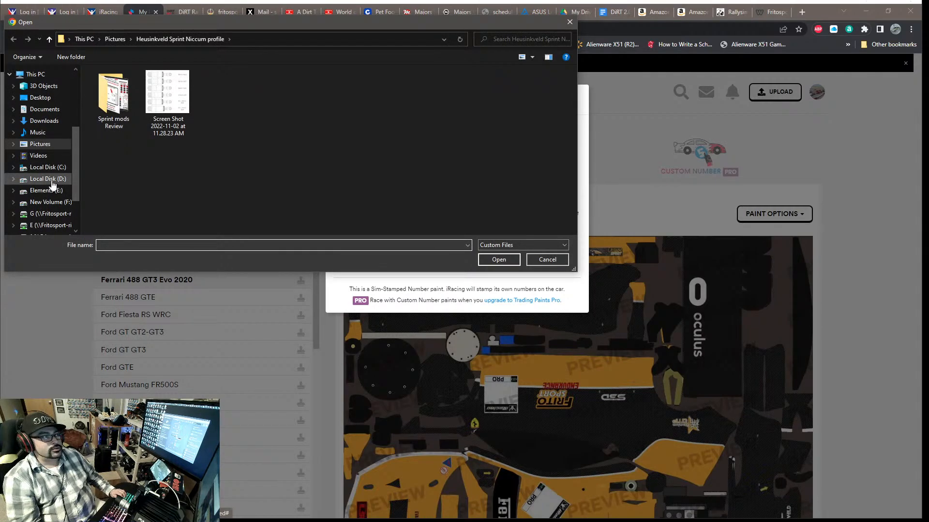
- Browse on drive F: to the 144_template_FEVO folder inside iRacing Templates and all_iracing_templates
left_click(46, 202)
scroll(115, 210, "down", 3)
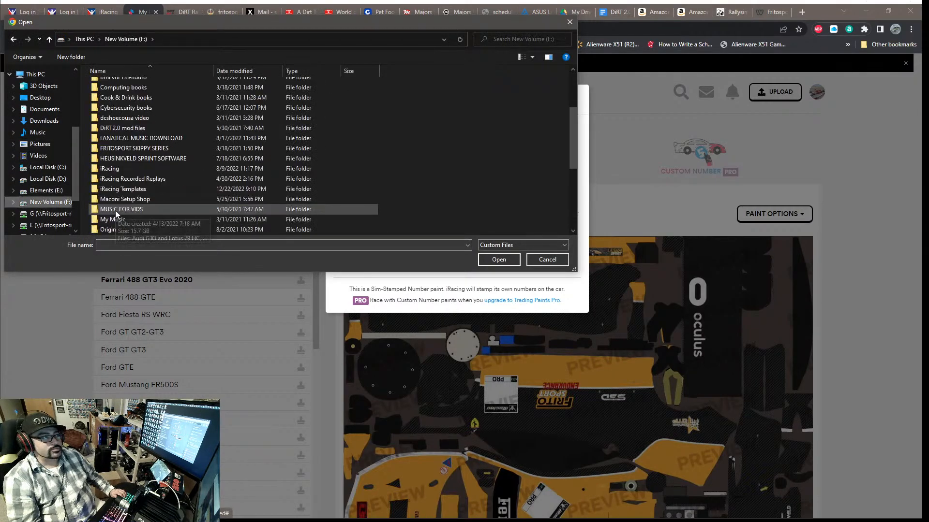
double_click(117, 190)
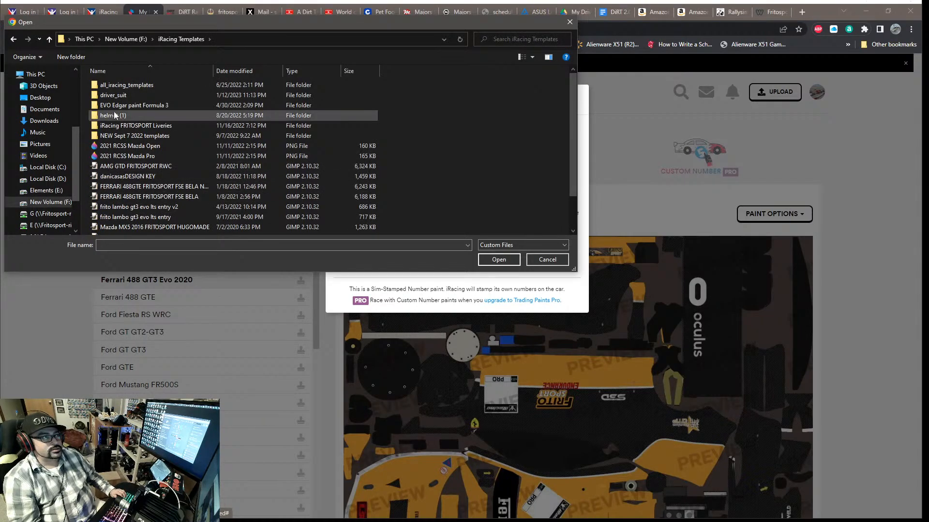
double_click(115, 85)
scroll(117, 136, "down", 5)
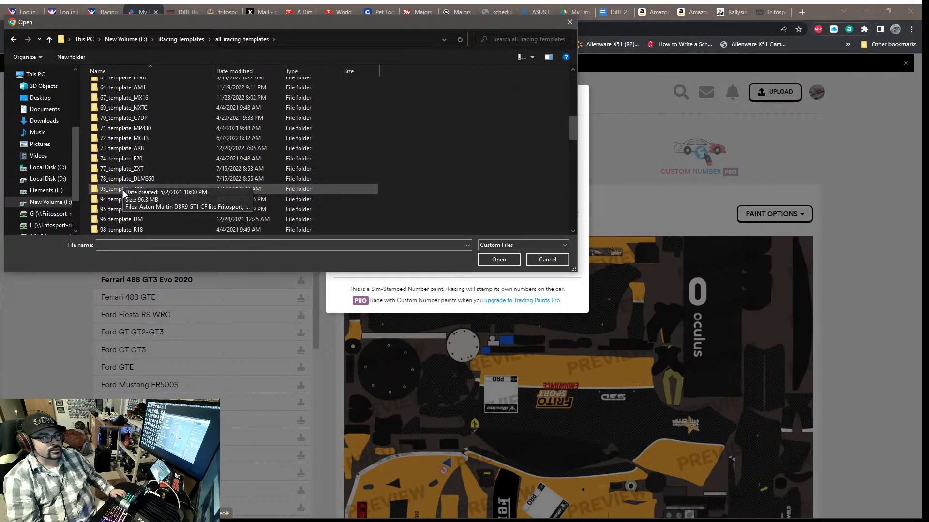
scroll(124, 193, "down", 6)
scroll(176, 209, "down", 5)
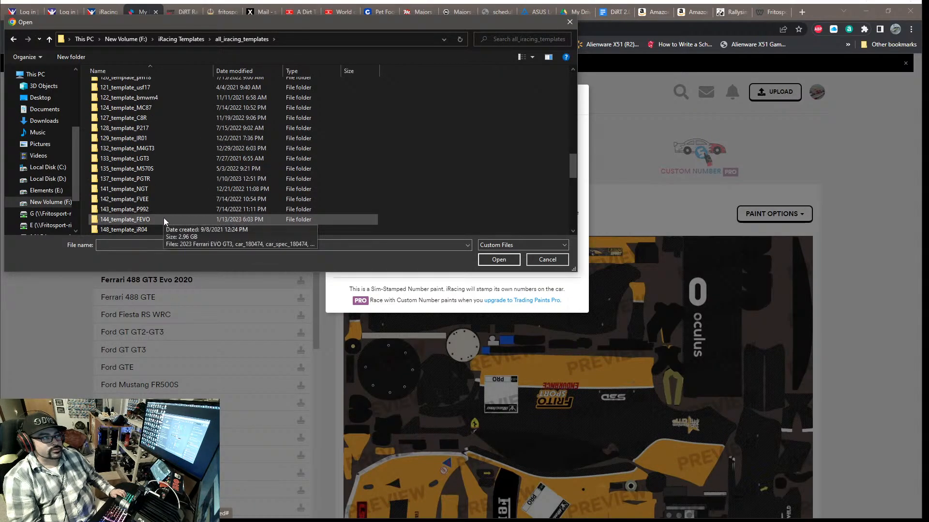
double_click(164, 219)
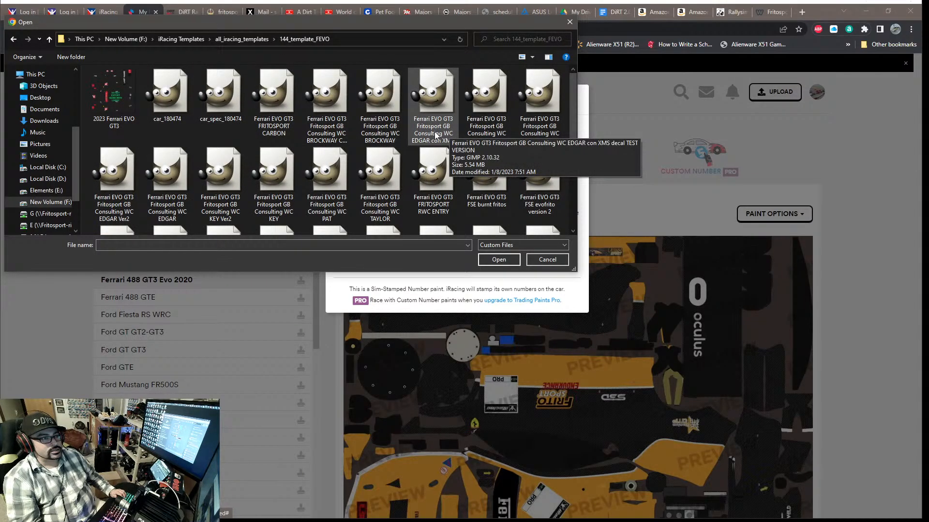
- Upload the Ferrari EVO GT3 FRITOSPORT RWC ENTRY file as the car's paint and check its preview on the page
left_click(434, 186)
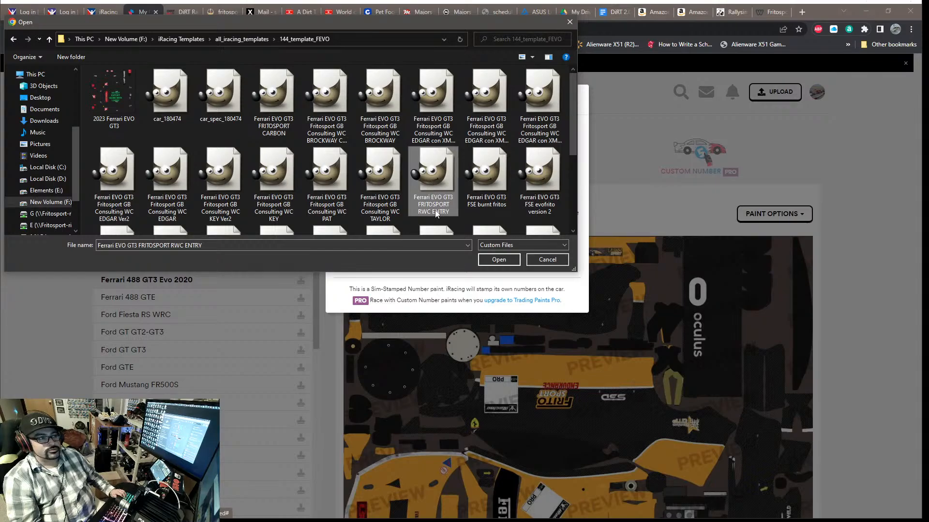
left_click(500, 261)
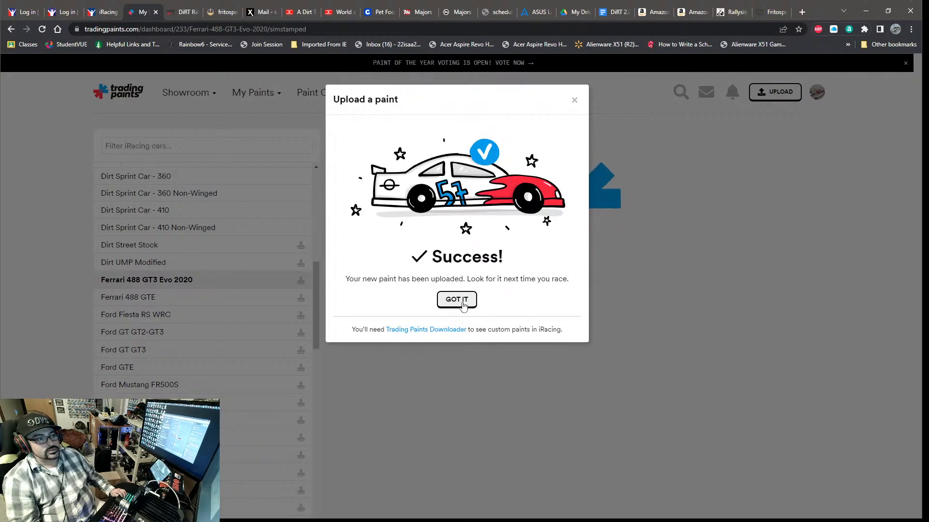
left_click(459, 301)
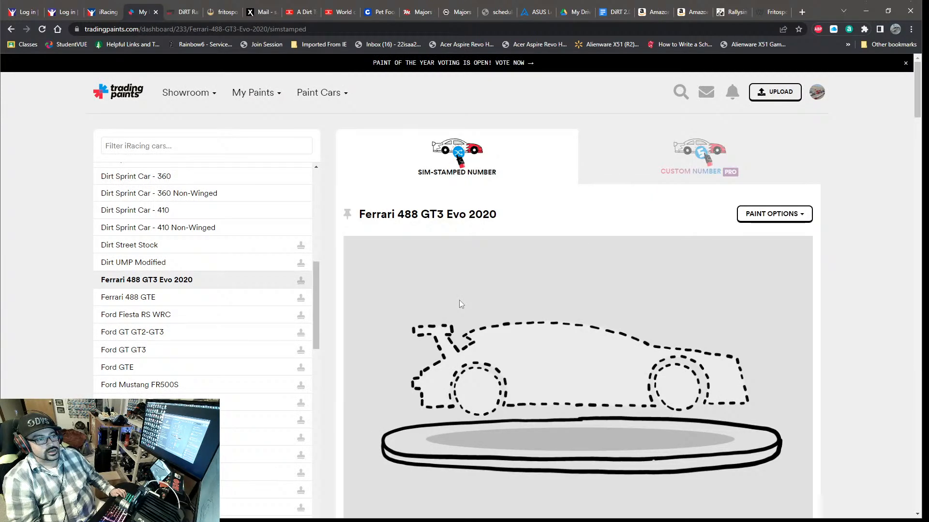
scroll(460, 300, "down", 2)
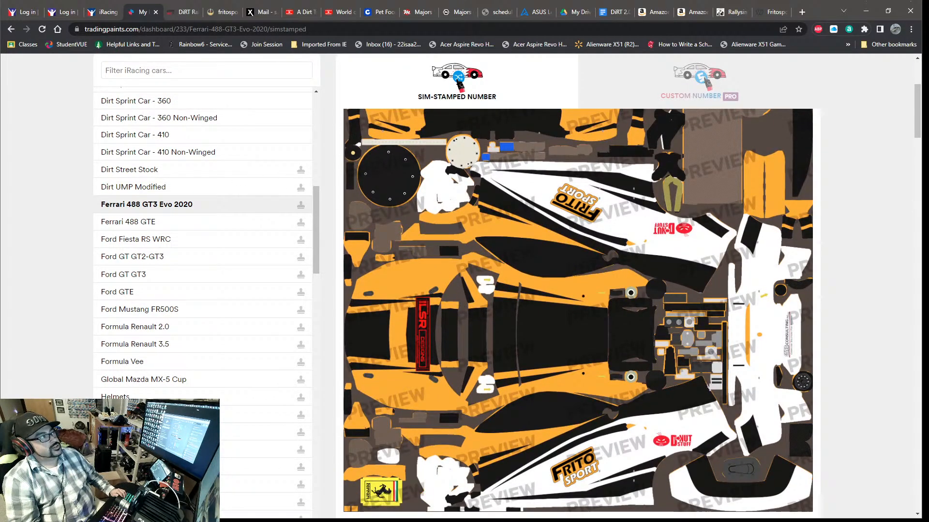
- Switch to iRacing and examine the Ferrari 488 GT3 Evo 2020's paint up close in its 3D car model view
key("alt+Tab")
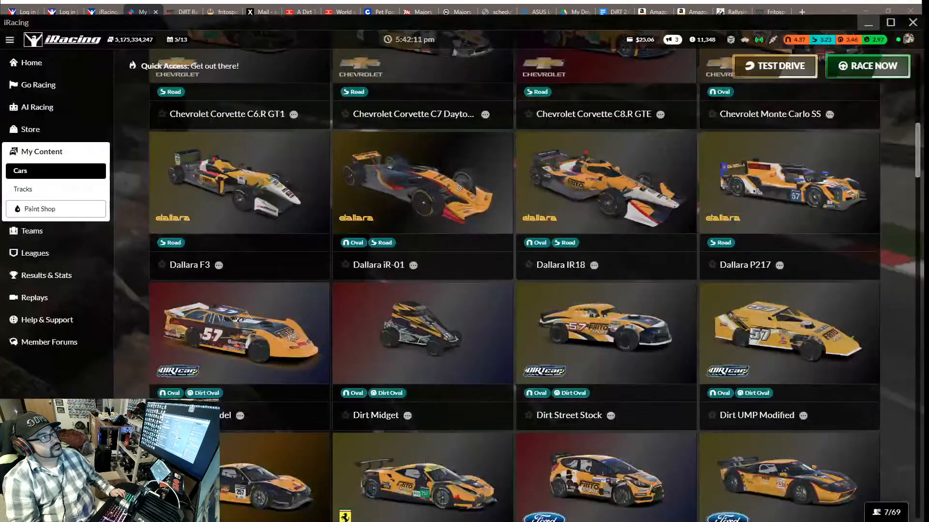
scroll(276, 357, "down", 2)
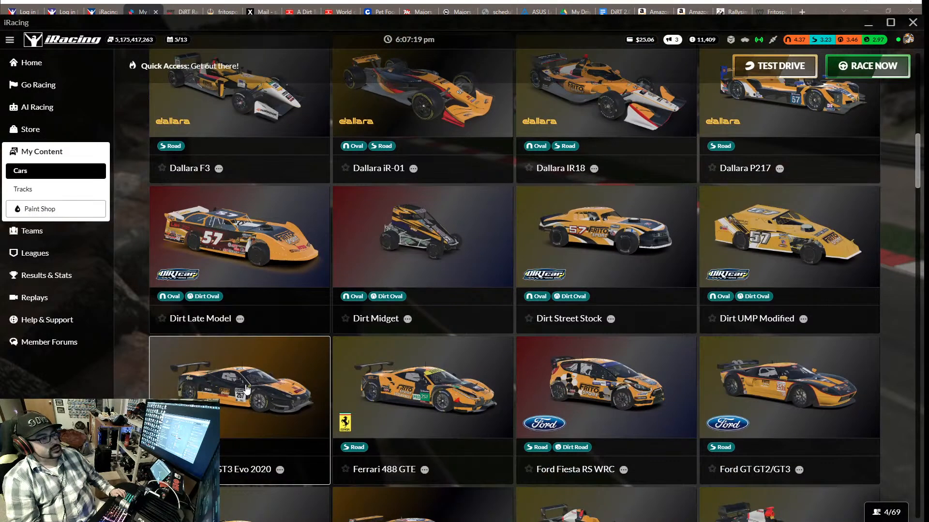
left_click(246, 385)
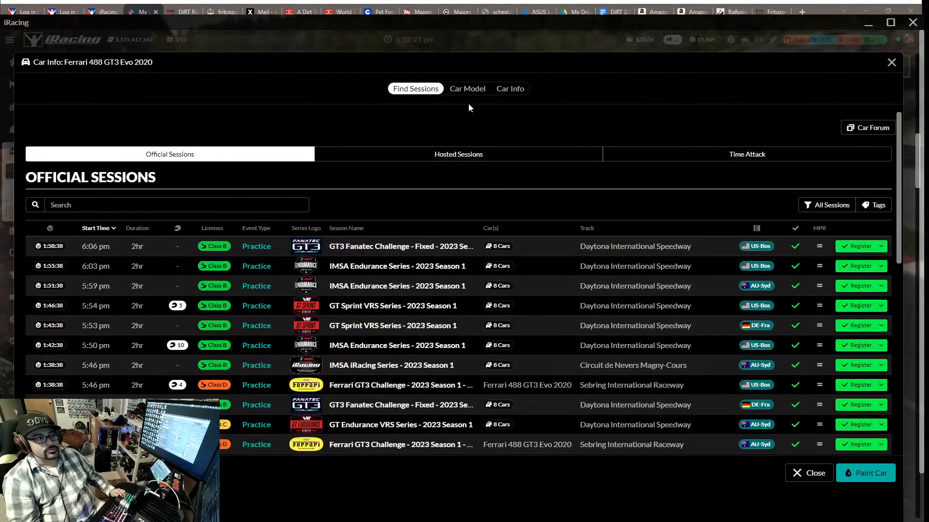
left_click(473, 89)
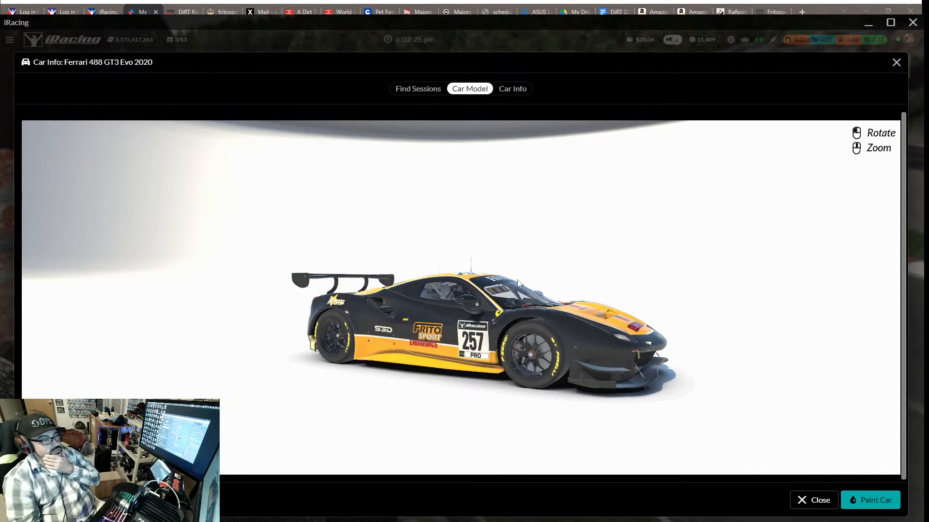
scroll(517, 282, "up", 3)
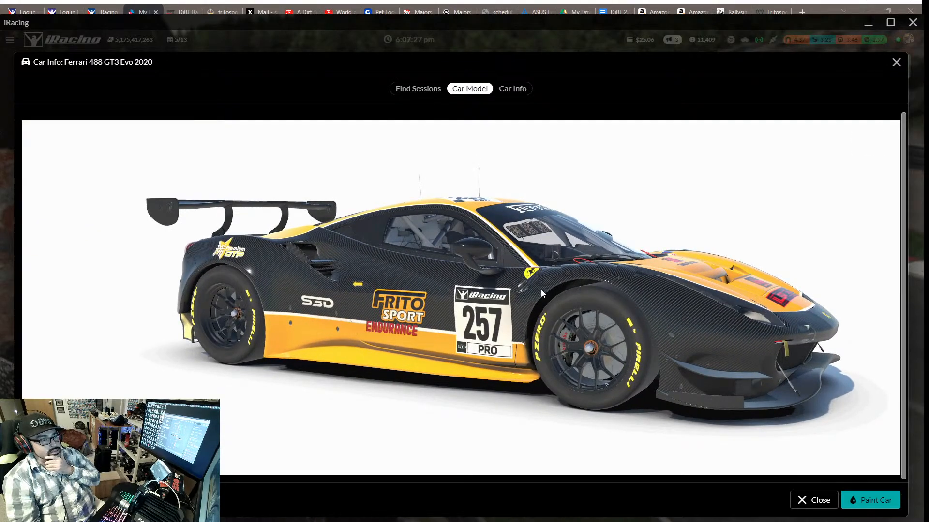
left_click_drag(541, 290, 170, 293)
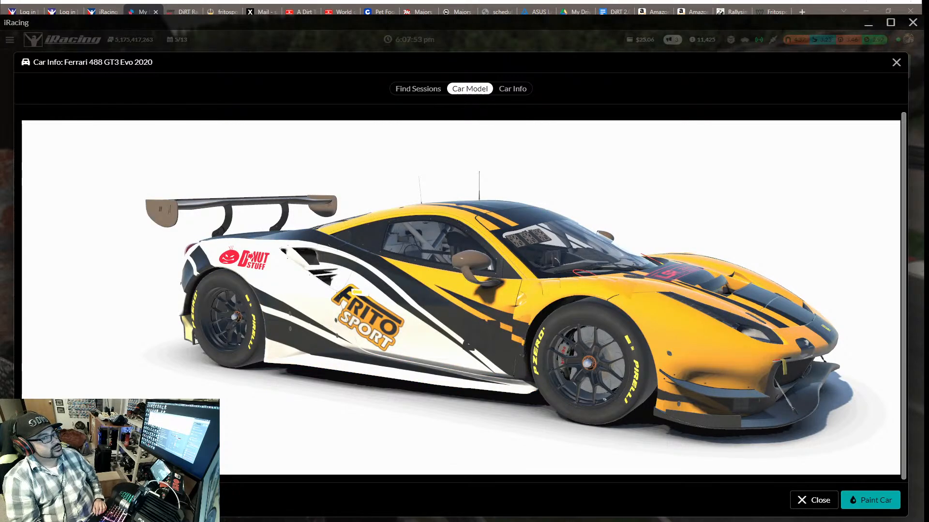
left_click_drag(0, 195, 0, 176)
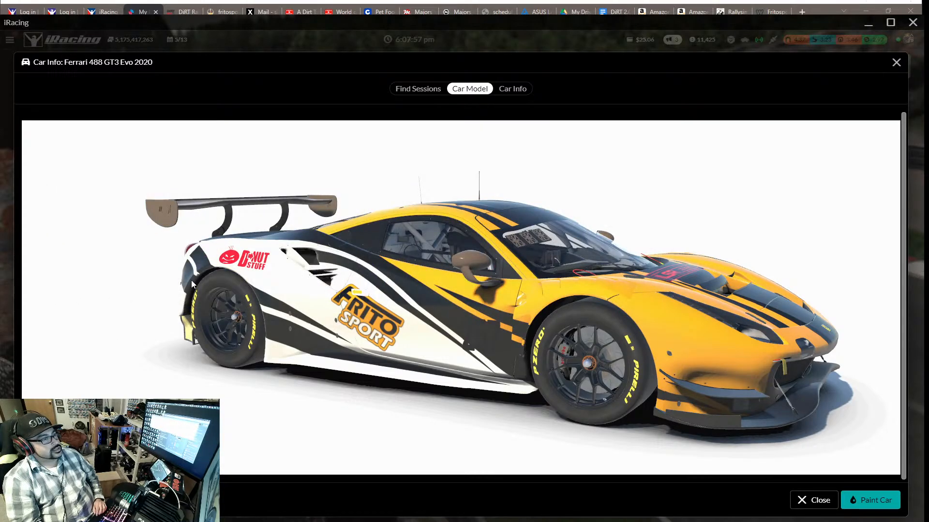
- Examine the Frito Sport door logos, the Donut Stuff decals and the rear bumper on both sides of the car model
scroll(415, 349, "up", 3)
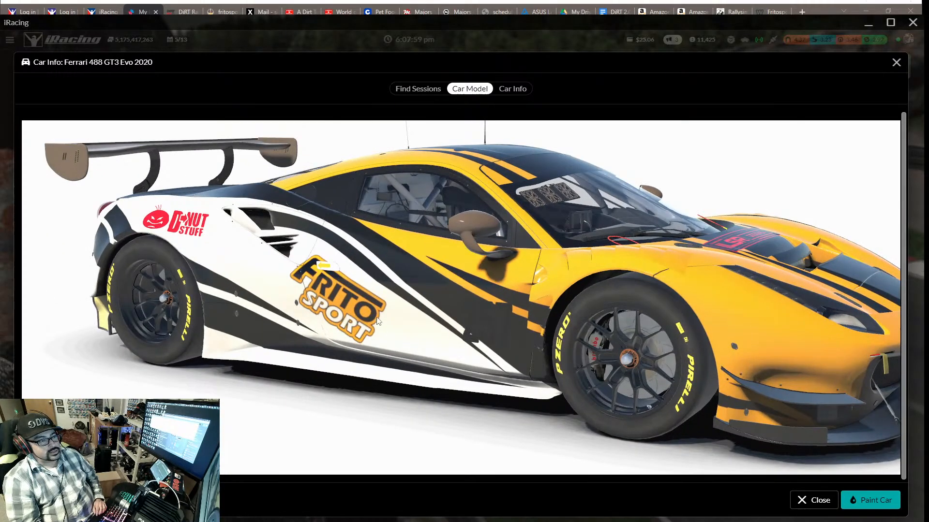
left_click_drag(360, 323, 390, 289)
scroll(402, 310, "up", 2)
scroll(402, 314, "up", 2)
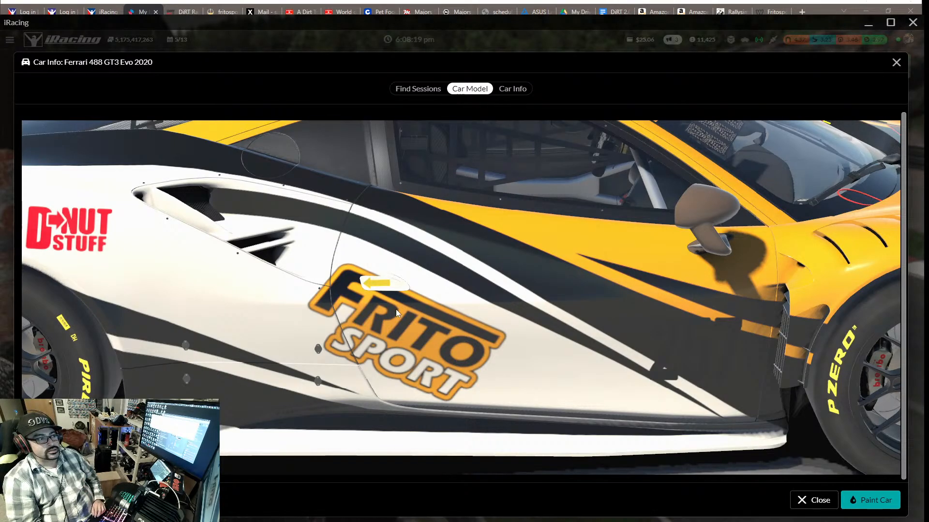
left_click_drag(395, 309, 411, 292)
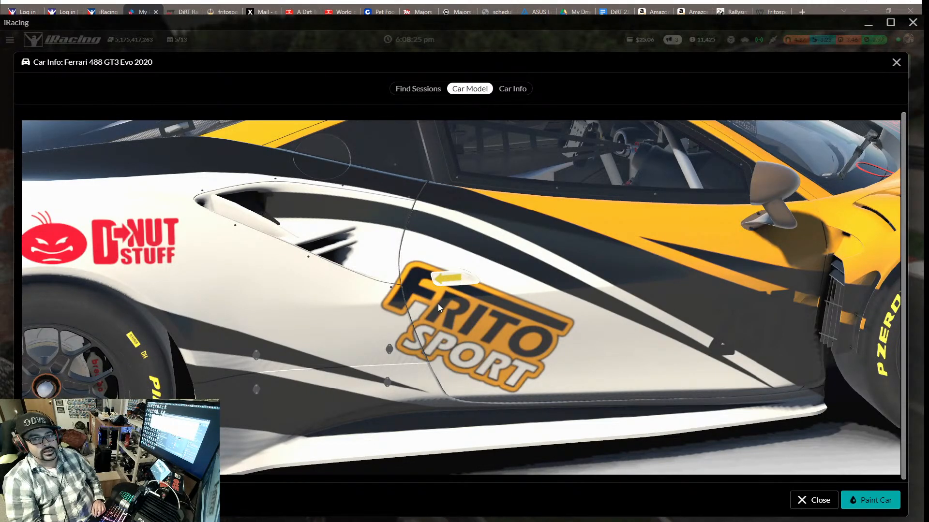
left_click_drag(437, 304, 465, 302)
scroll(465, 303, "down", 5)
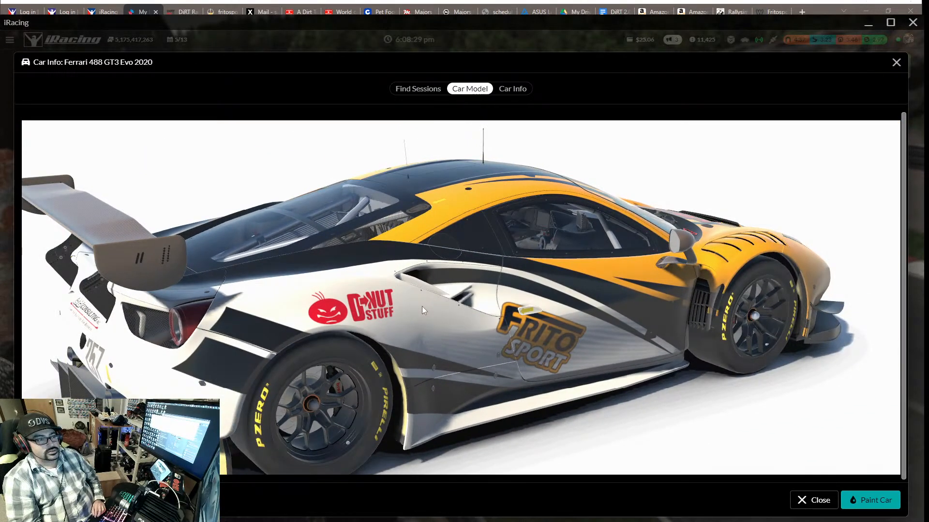
mouse_move(422, 307)
left_mouse_down()
mouse_move(442, 307)
mouse_move(411, 305)
left_mouse_up()
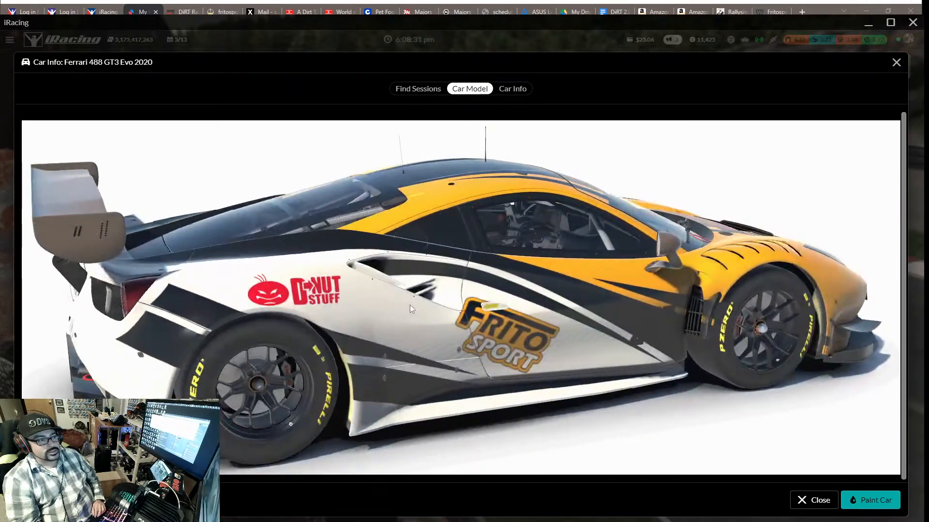
scroll(410, 305, "up", 3)
left_click_drag(268, 268, 303, 279)
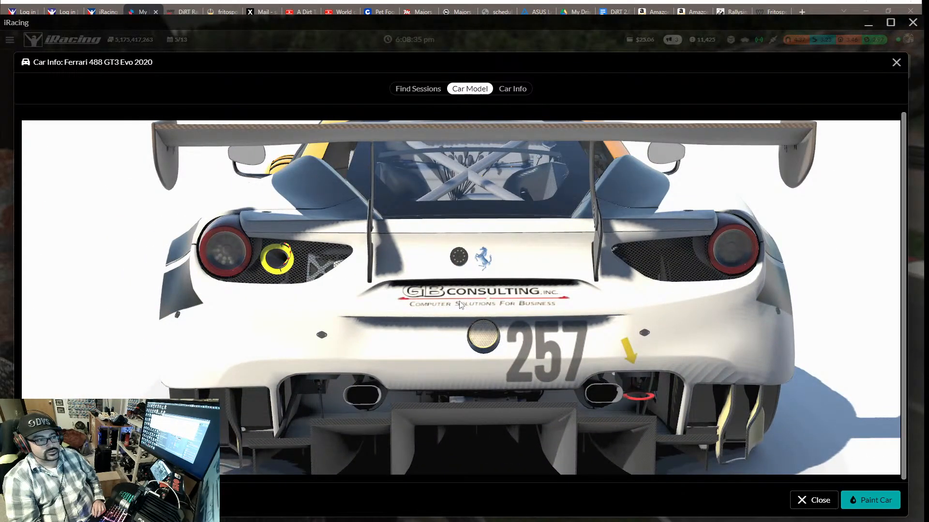
left_click_drag(402, 292, 468, 304)
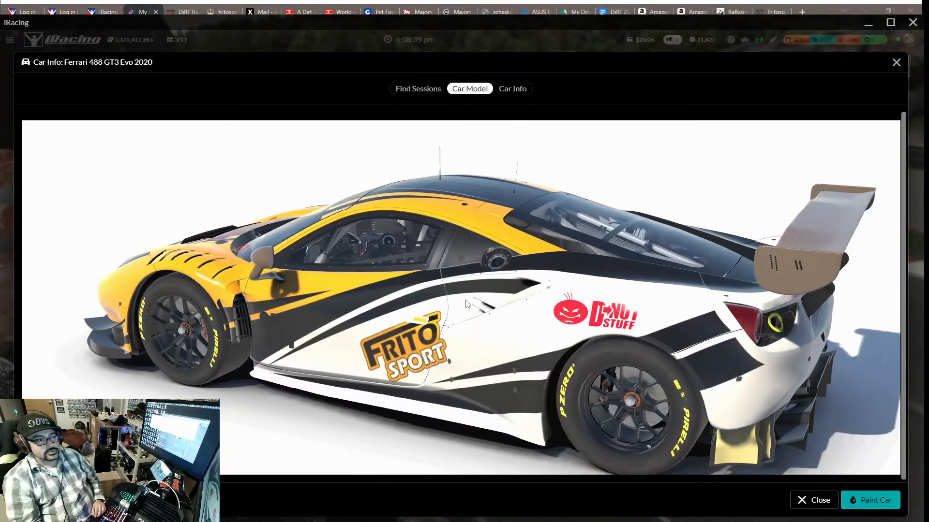
left_click_drag(408, 308, 134, 237)
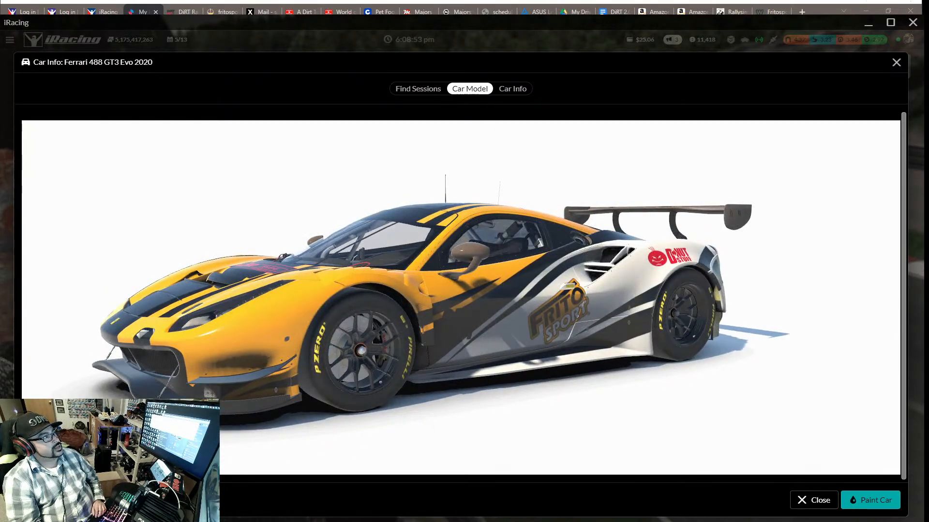
- Switch to GIMP, show the 2023 Ferrari decal guide layer, then save the livery and export it over Ferrari EVO GT3 FRITOSPORT RWC ENTRY.tga
key("alt+Tab")
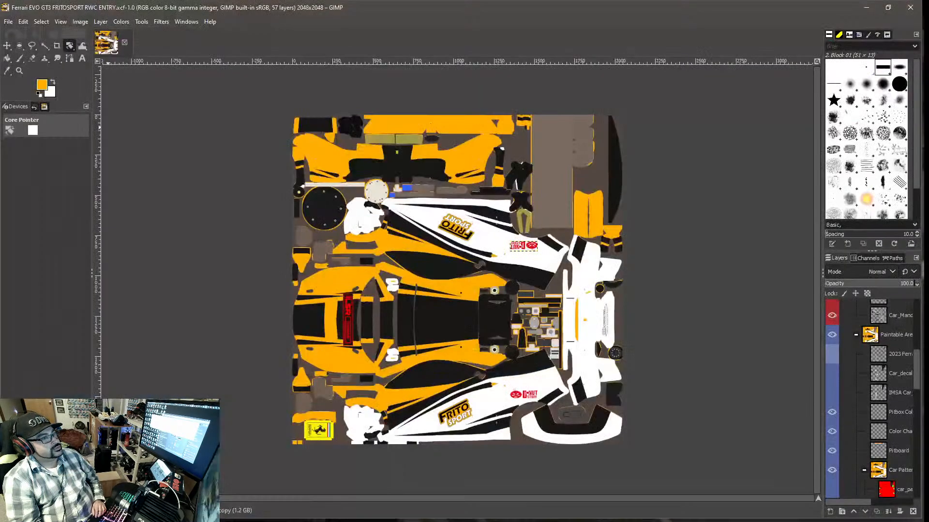
left_click(832, 355)
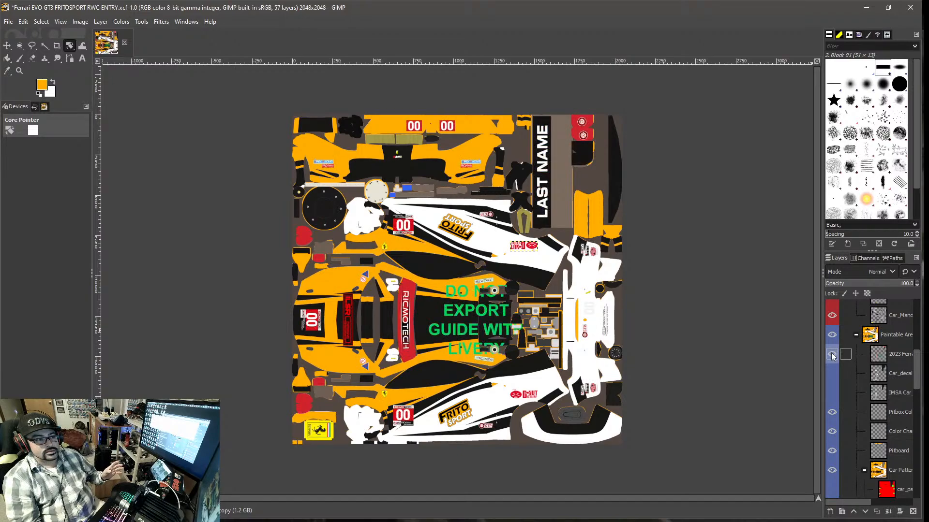
left_click(10, 25)
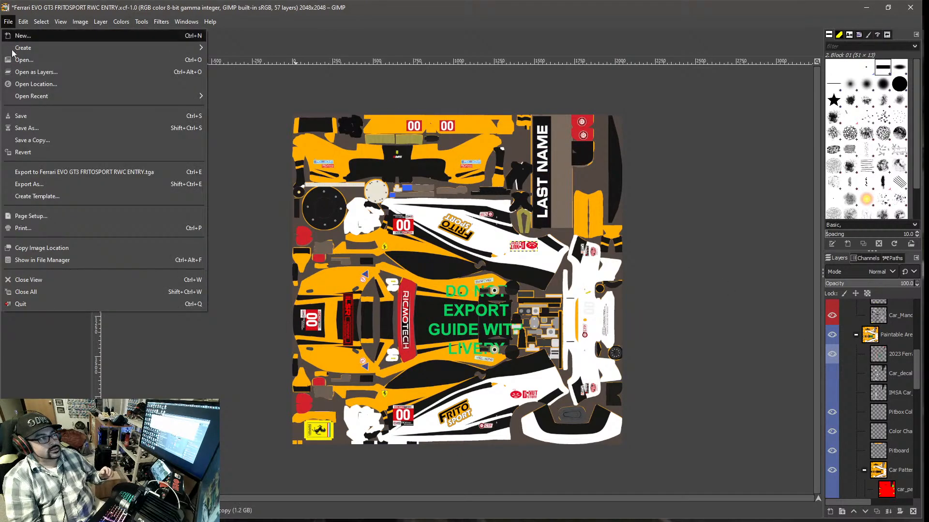
left_click(33, 118)
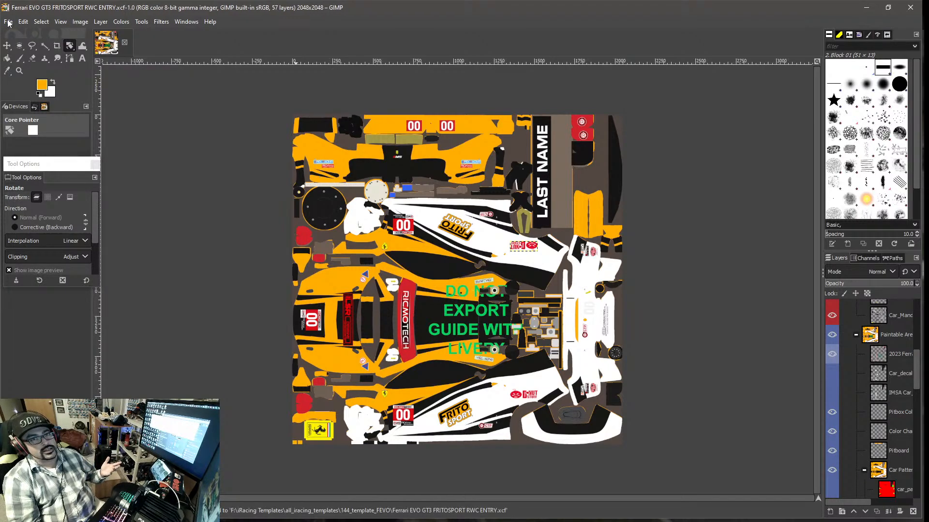
left_click(8, 22)
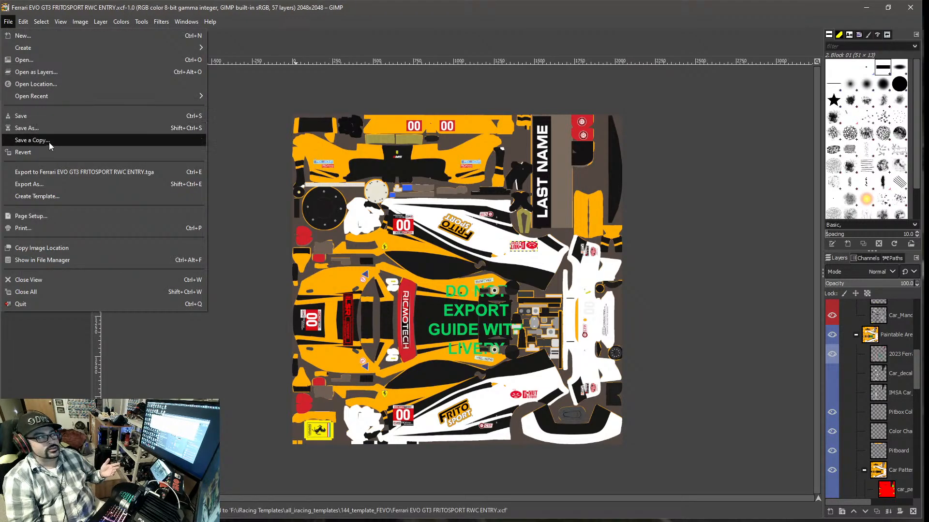
left_click(50, 172)
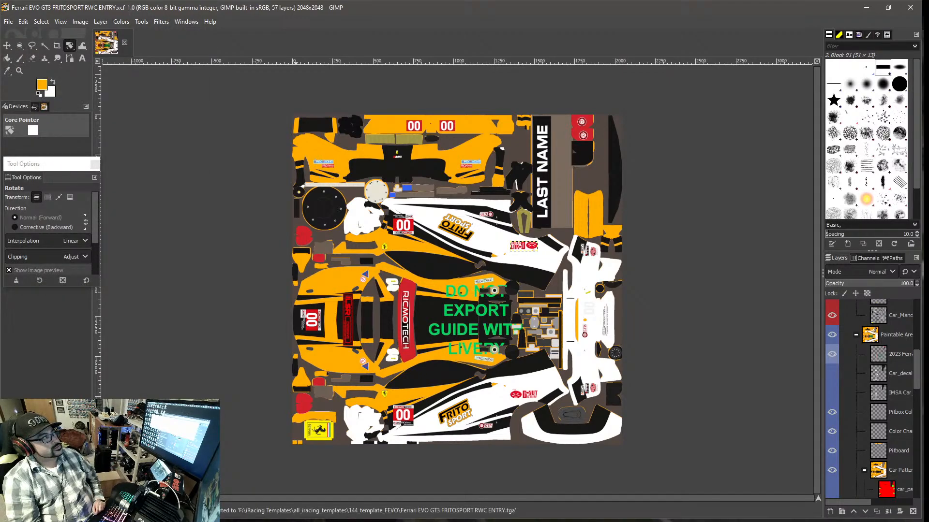
- Switch to Trading Paints and start uploading a replacement sim-stamped paint for the Ferrari 488 GT3 Evo 2020 from the computer
key("alt+Tab")
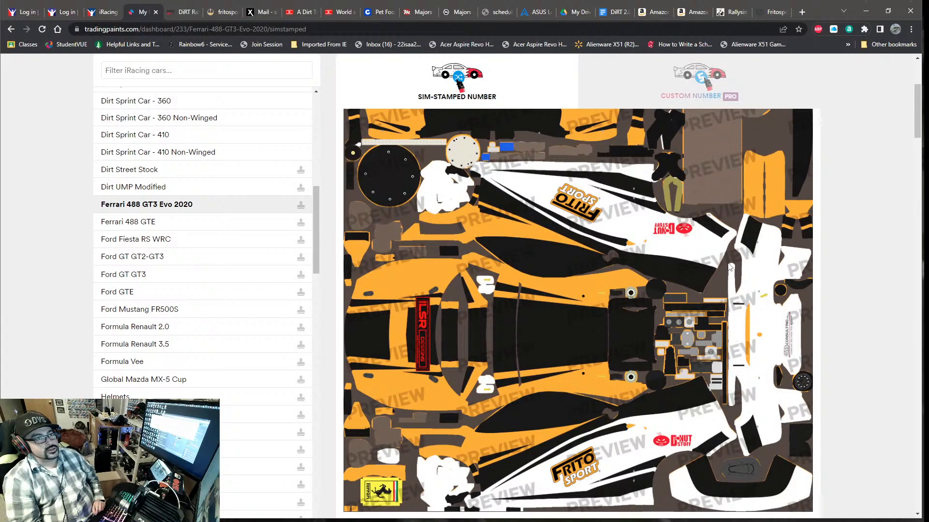
scroll(728, 263, "up", 2)
left_click(773, 214)
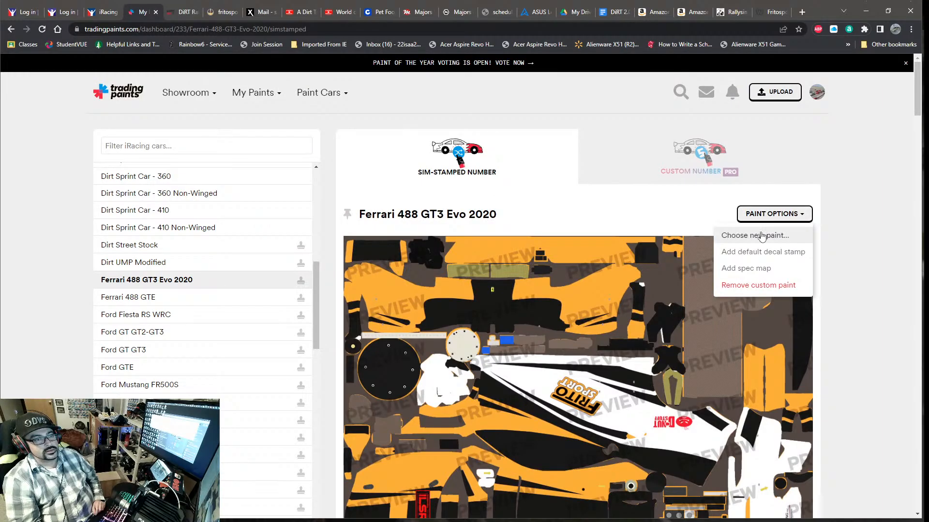
left_click(762, 236)
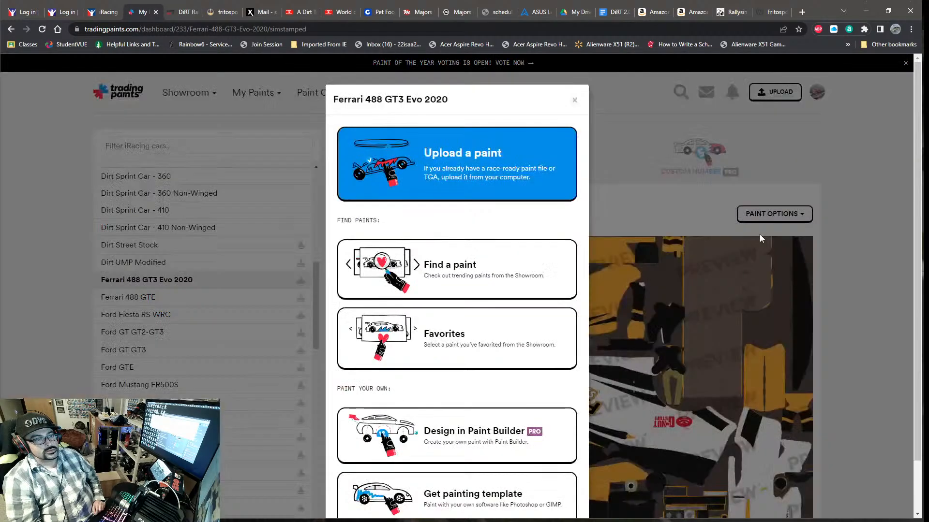
left_click(444, 169)
left_click(450, 259)
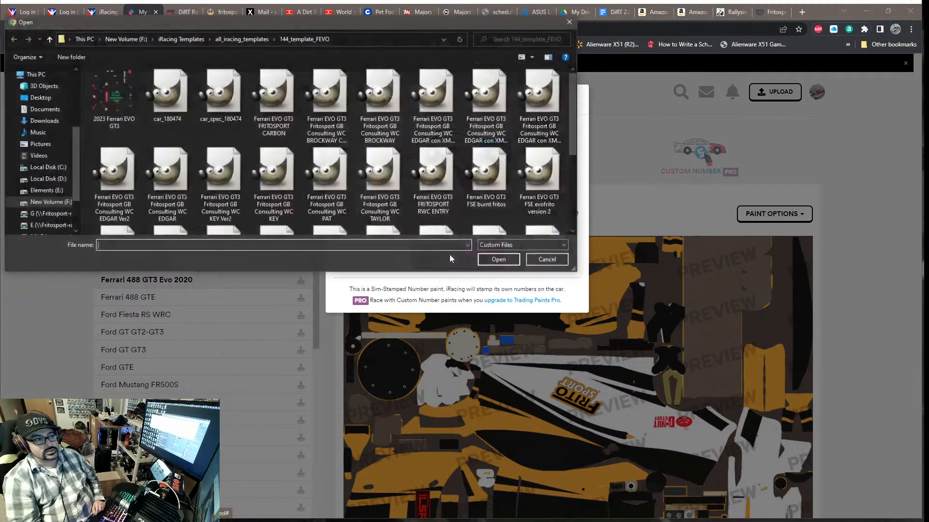
- Upload the re-exported Ferrari EVO GT3 FRITOSPORT RWC ENTRY file and check the updated paint preview
left_click(441, 169)
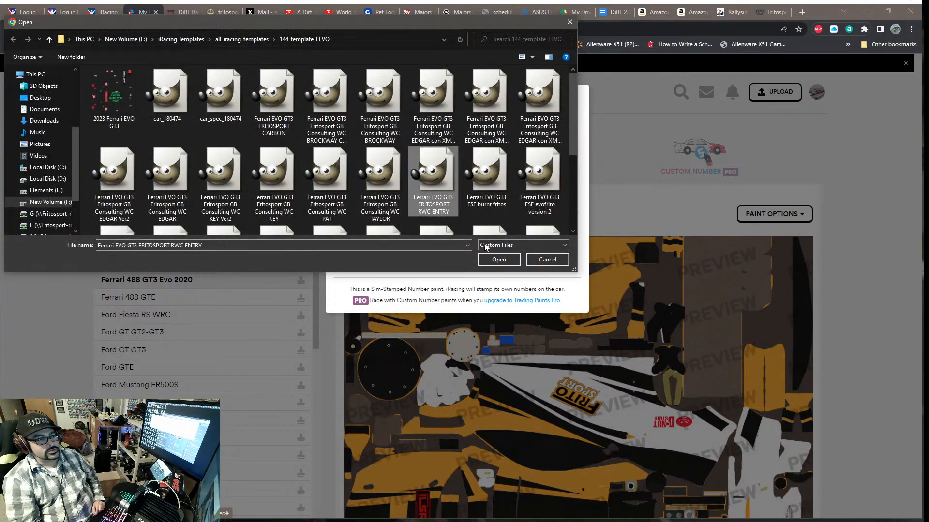
left_click(498, 260)
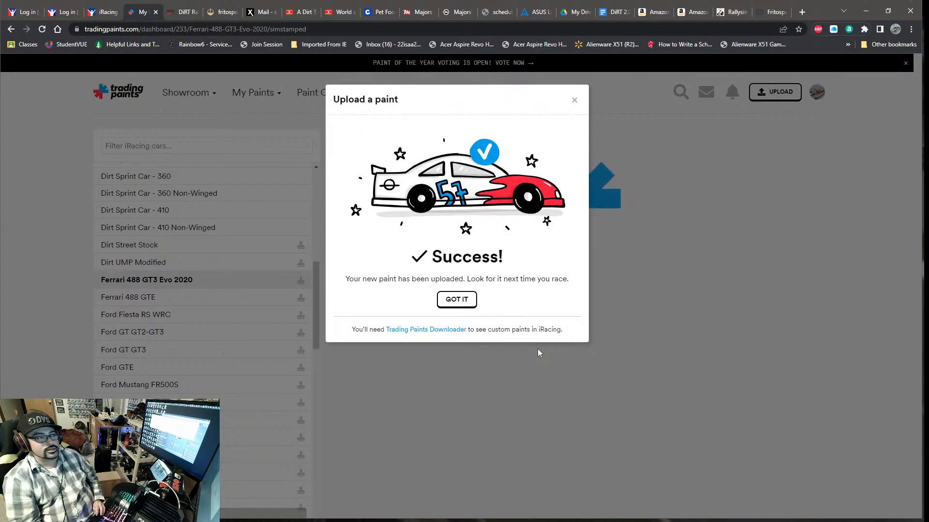
left_click(455, 299)
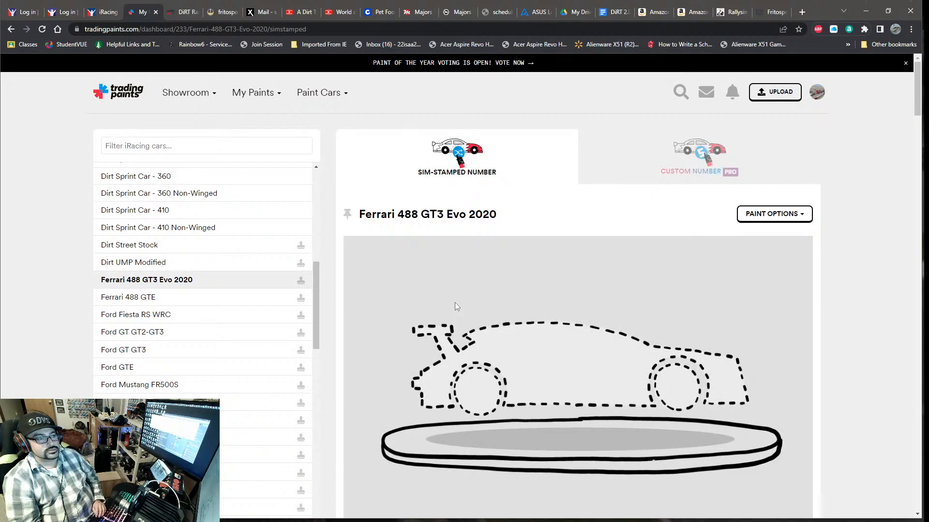
scroll(455, 303, "down", 2)
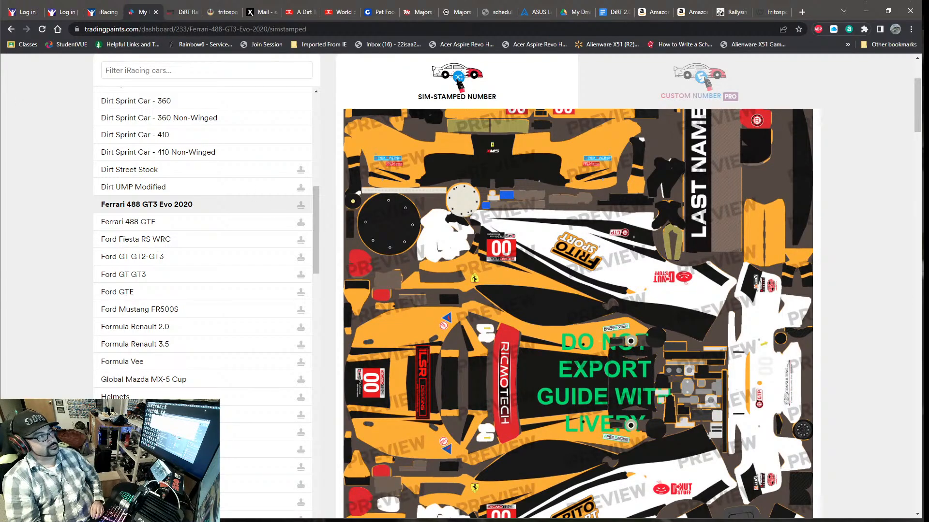
- Switch to the Trading Paints downloader over iRacing, save its settings to fetch the new paint, and move its window off the car model
key("alt+Tab")
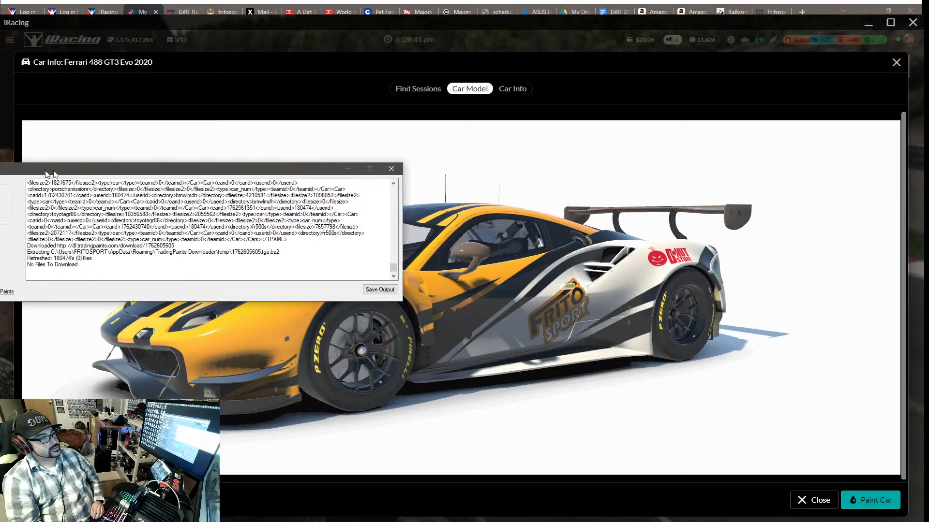
left_click(146, 241)
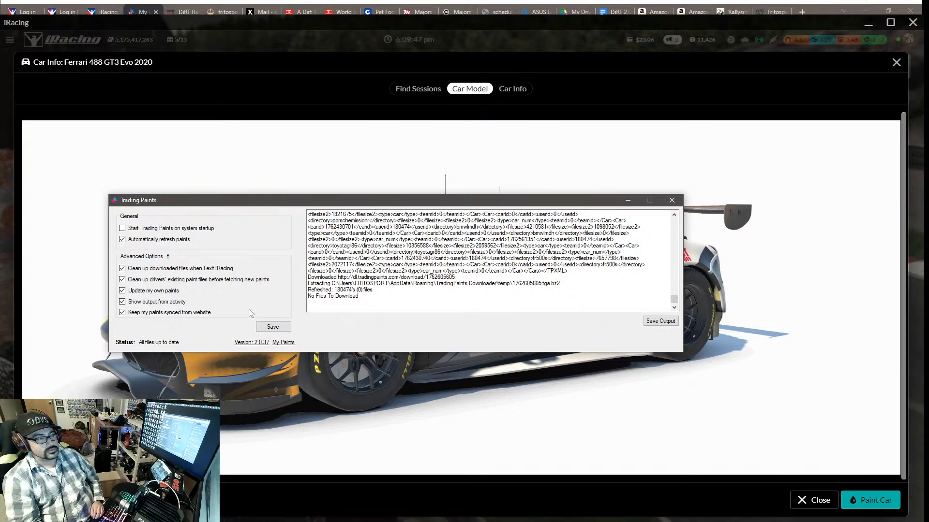
left_click(272, 327)
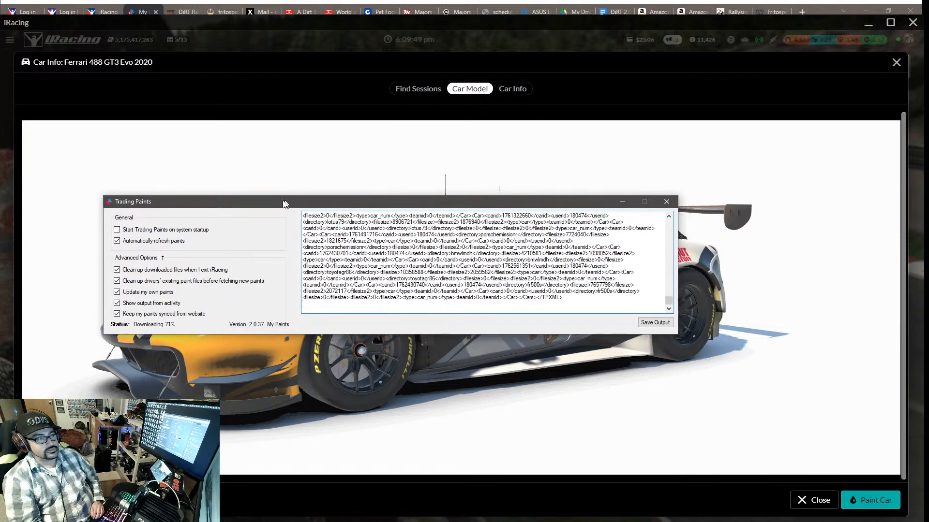
mouse_move(291, 200)
left_mouse_down()
mouse_move(169, 200)
mouse_move(0, 159)
left_mouse_up()
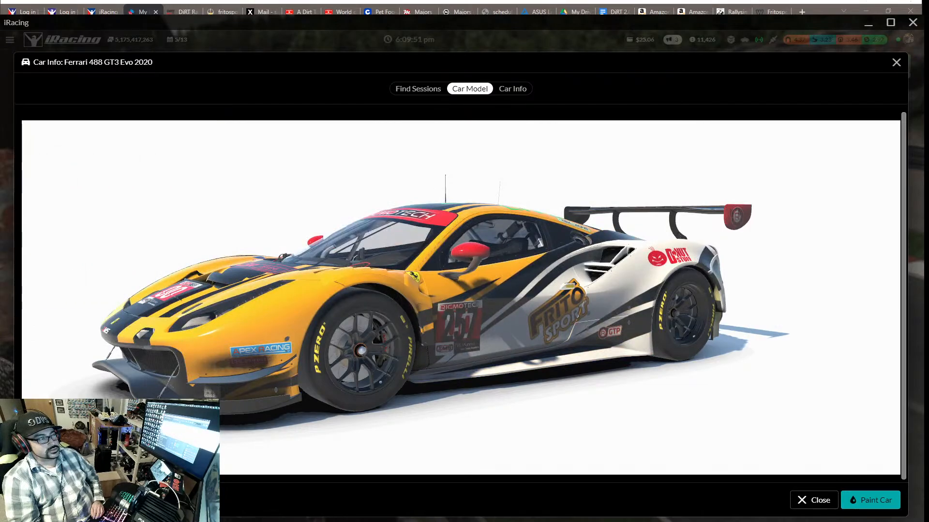
- Examine the number panels, sponsor decals, windshield banner, roof text and rear wing name on the car model from all sides
scroll(441, 298, "up", 3)
left_click_drag(440, 299, 355, 296)
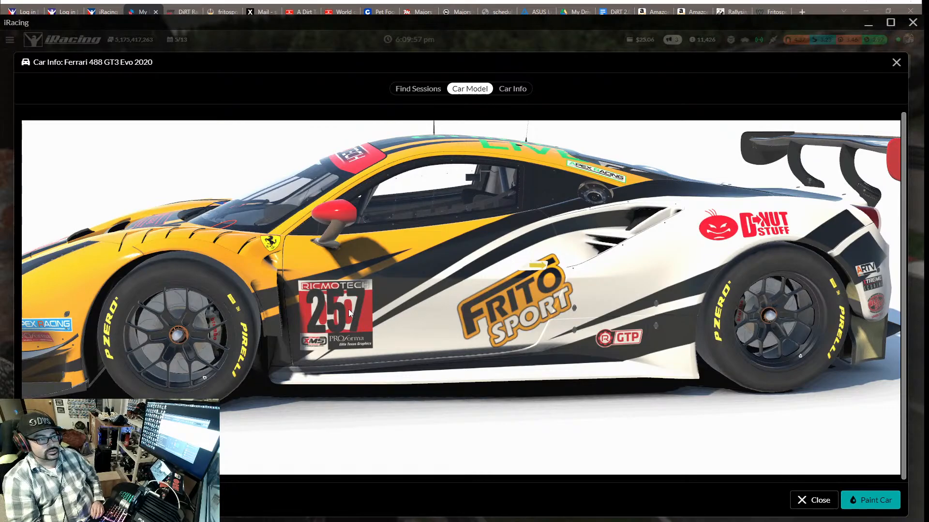
left_click_drag(400, 295, 389, 312)
left_click_drag(558, 368, 566, 337)
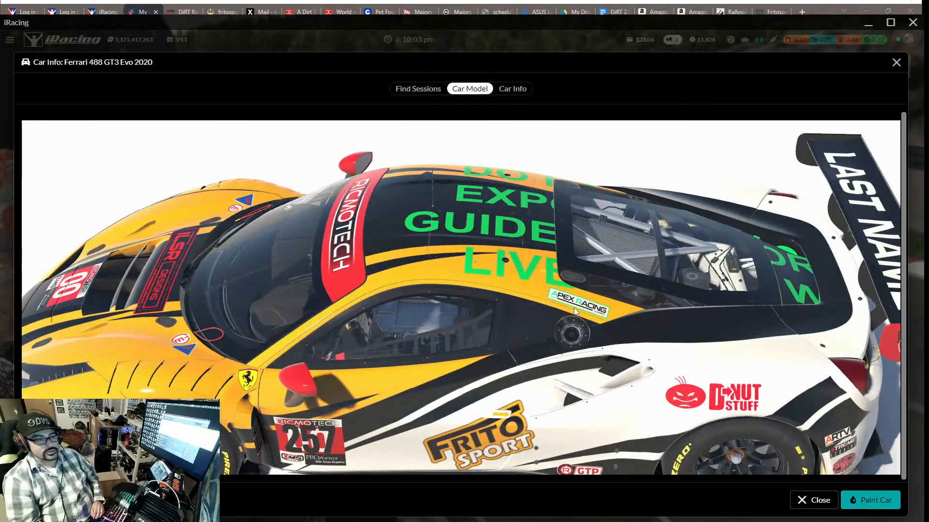
left_click_drag(246, 240, 333, 325)
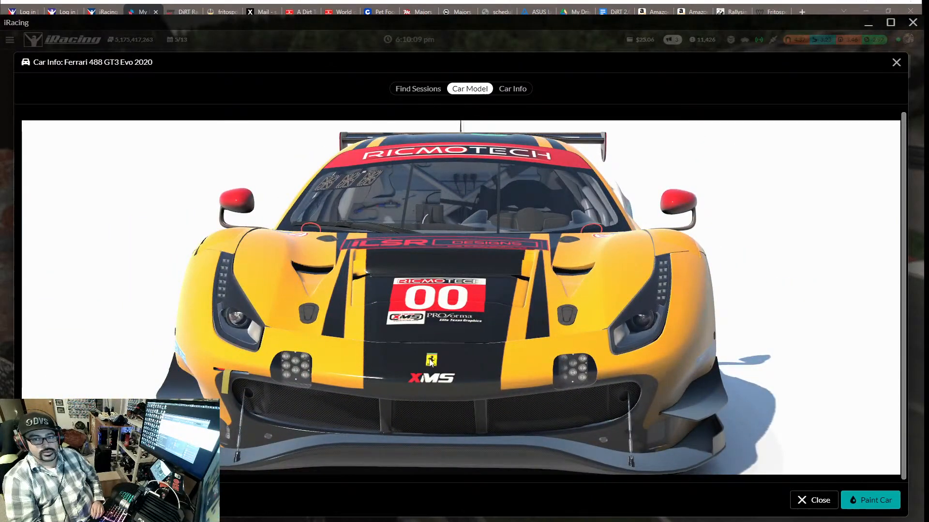
left_click_drag(430, 363, 465, 345)
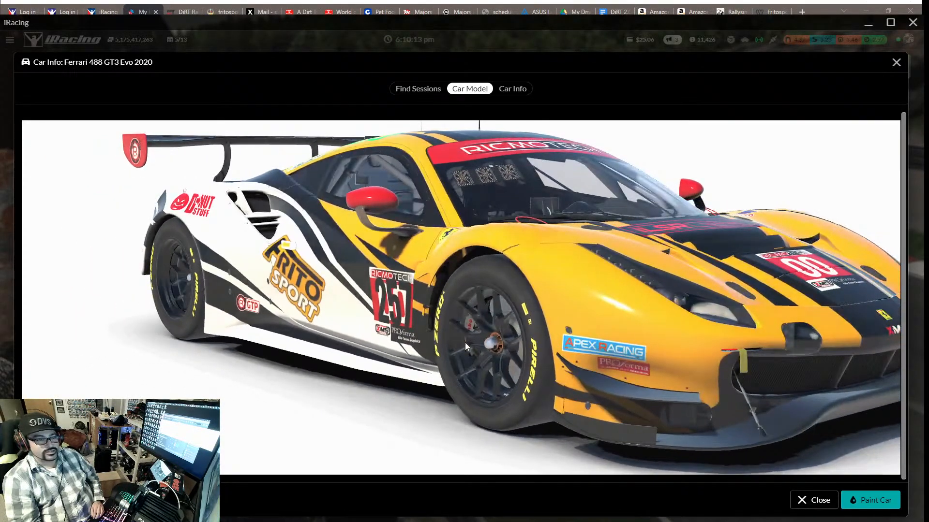
left_click_drag(350, 290, 397, 344)
scroll(403, 314, "up", 3)
scroll(394, 329, "down", 3)
scroll(396, 344, "down", 2)
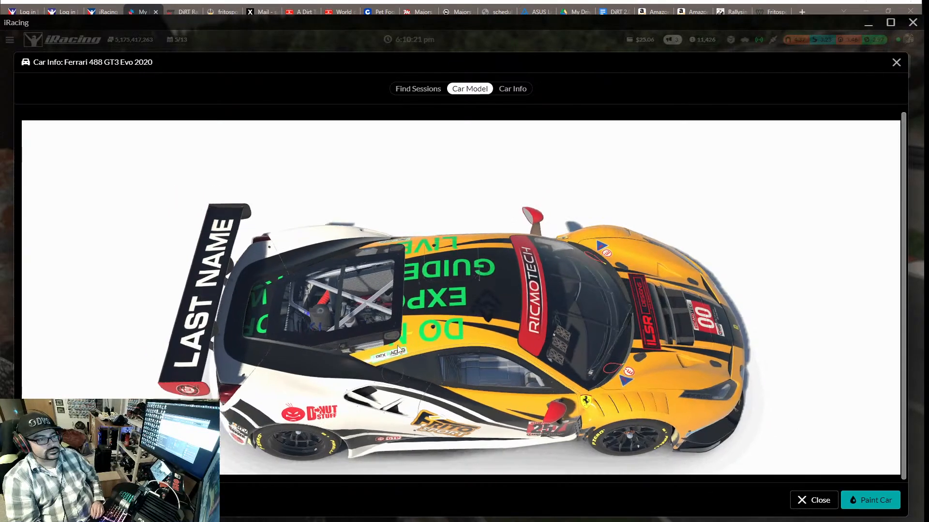
left_click_drag(303, 344, 511, 301)
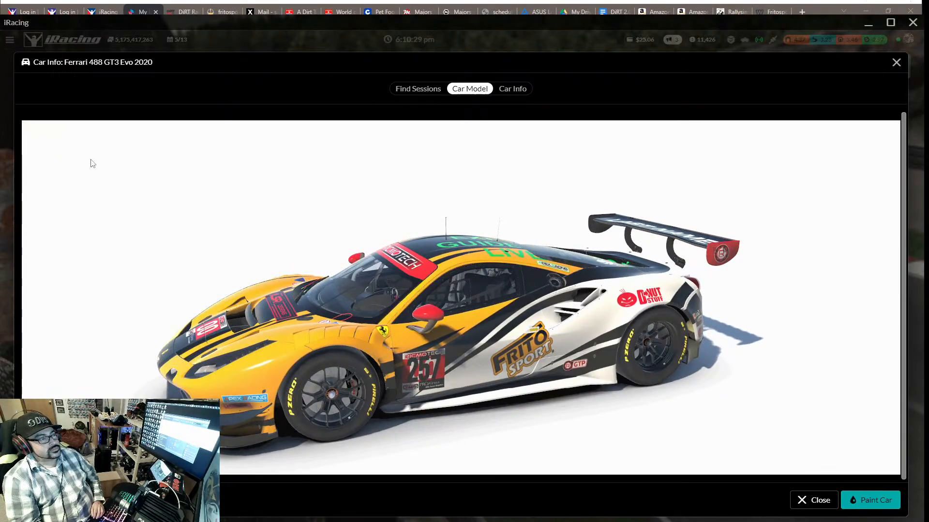
- Switch back to the FRITOSPORT RWC ENTRY livery image in GIMP
key("alt+Tab")
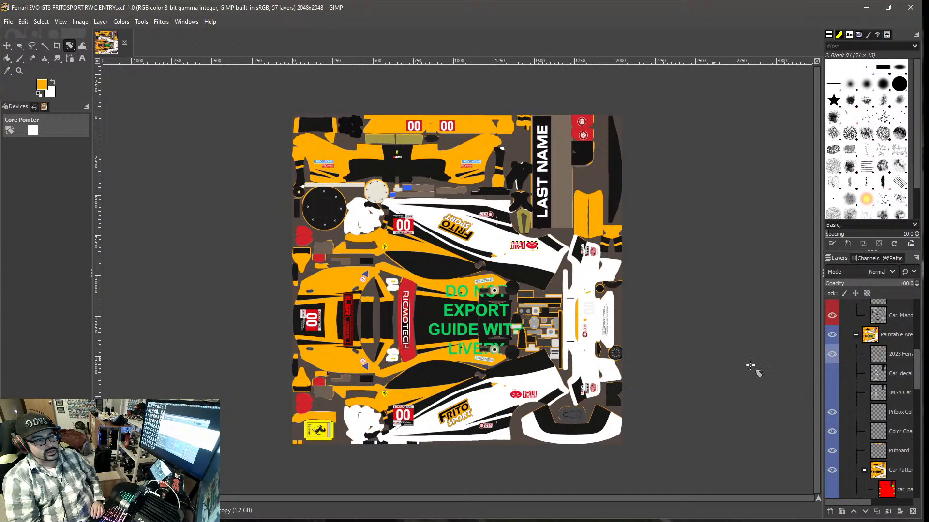
left_click(8, 22)
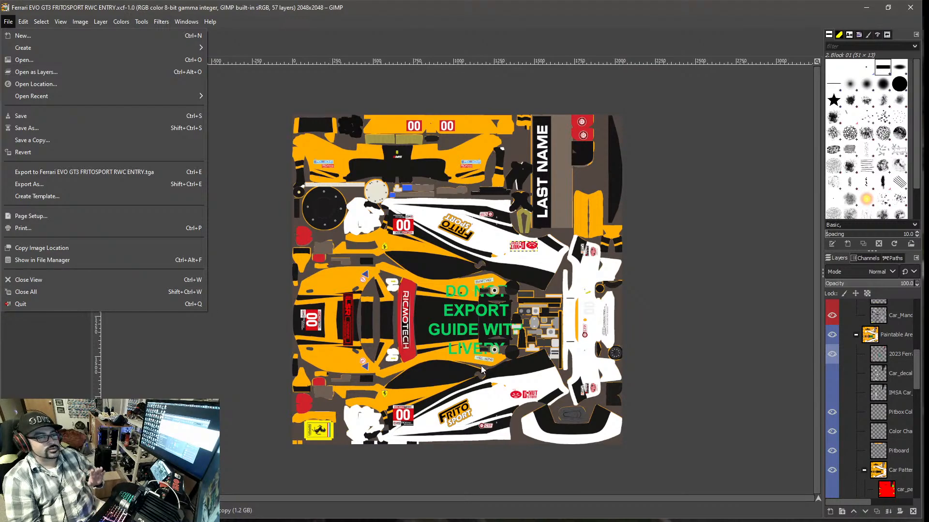
left_click(256, 399)
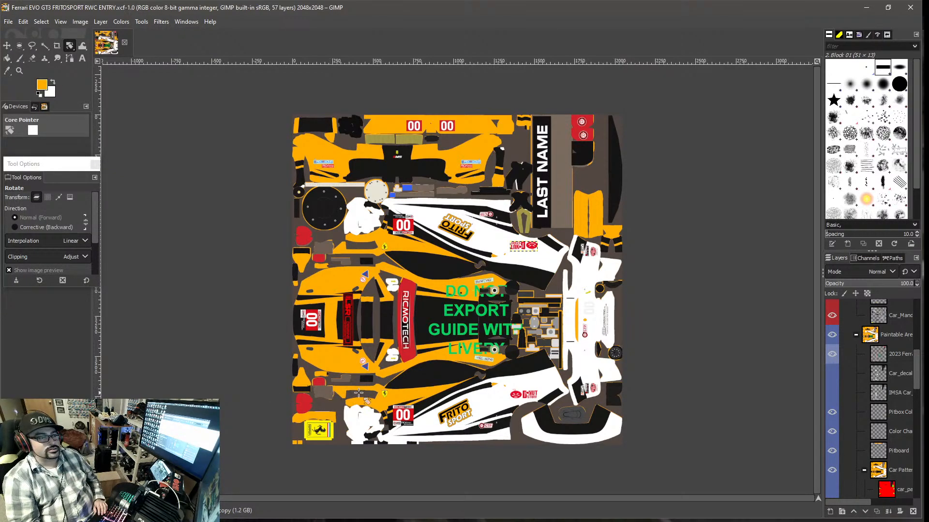
- Compare the livery with and without the 2023 Ferrari decal guide layer, leaving that layer hidden
left_click(832, 355)
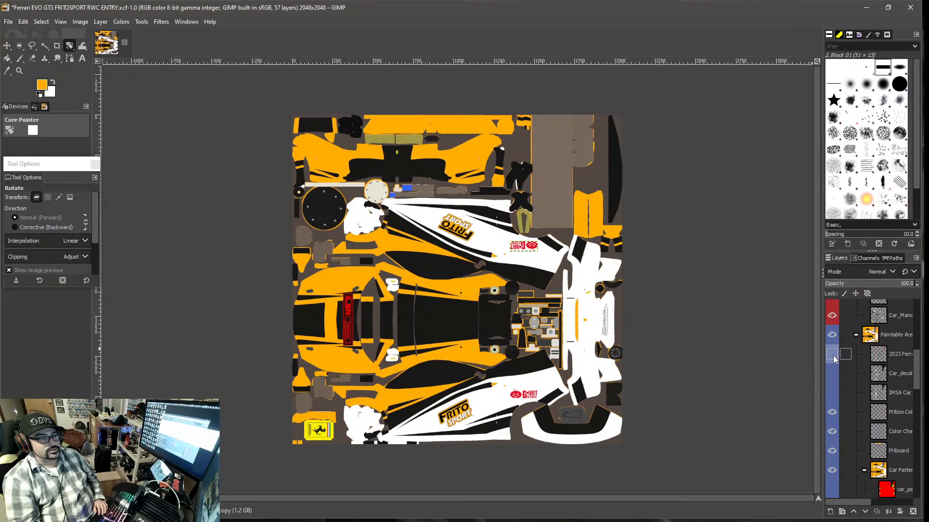
left_click(832, 355)
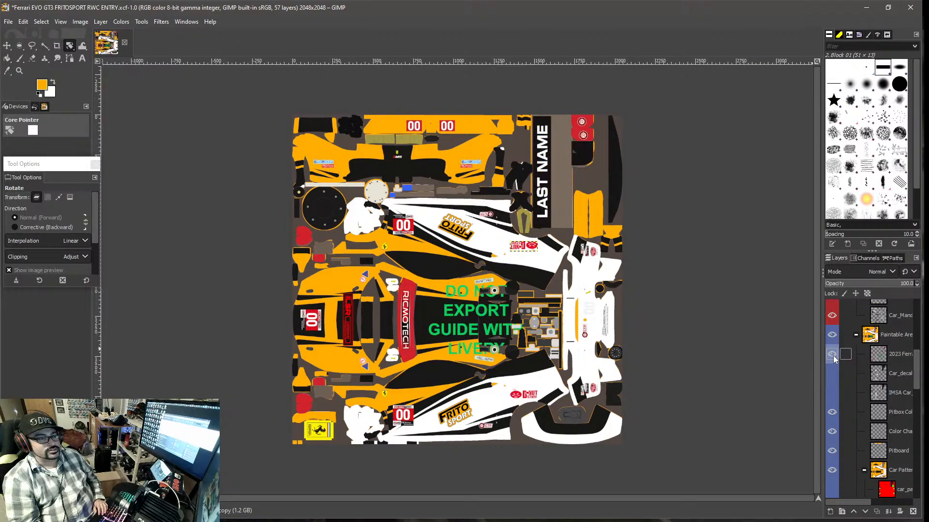
left_click(832, 355)
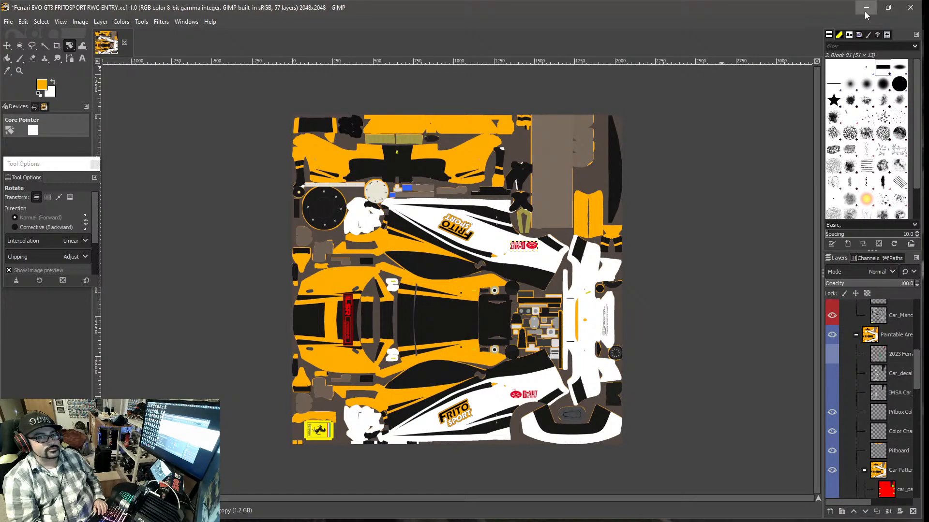
- Switch from GIMP to the Ferrari 488 GT3 Evo 2020 page on Trading Paints in the browser
left_click(866, 7)
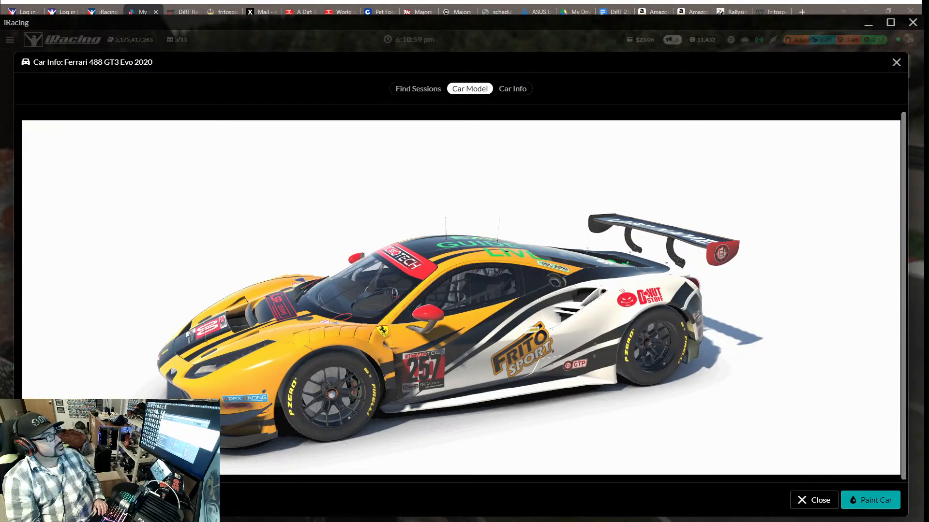
left_click(868, 23)
scroll(720, 275, "up", 2)
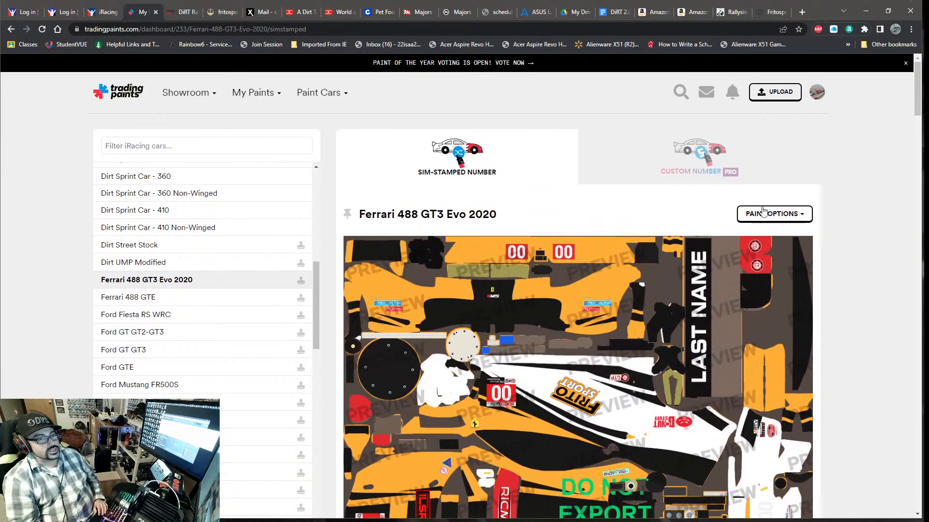
- Upload the Ferrari EVO GT3 Fritosport GB Consulting WC file listed directly after the first Ver2 version as the new sim-stamped paint
left_click(761, 214)
left_click(751, 236)
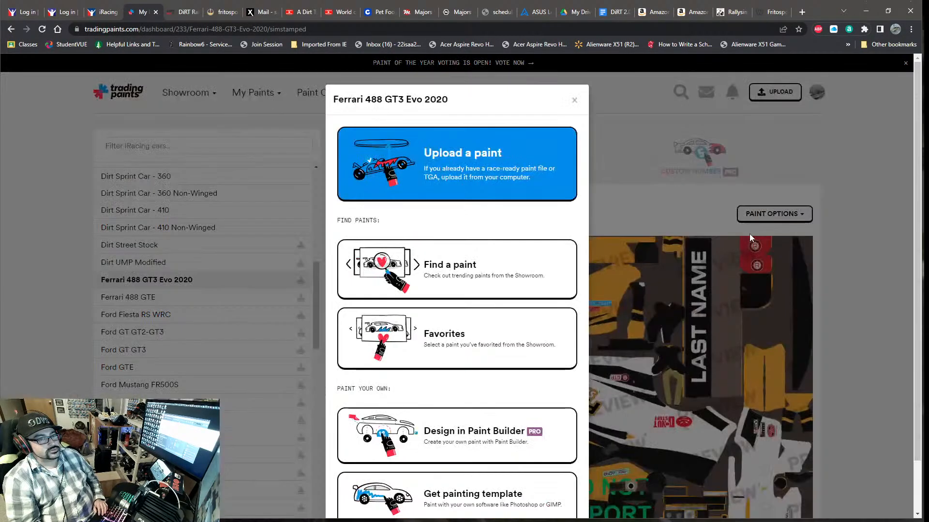
left_click(452, 179)
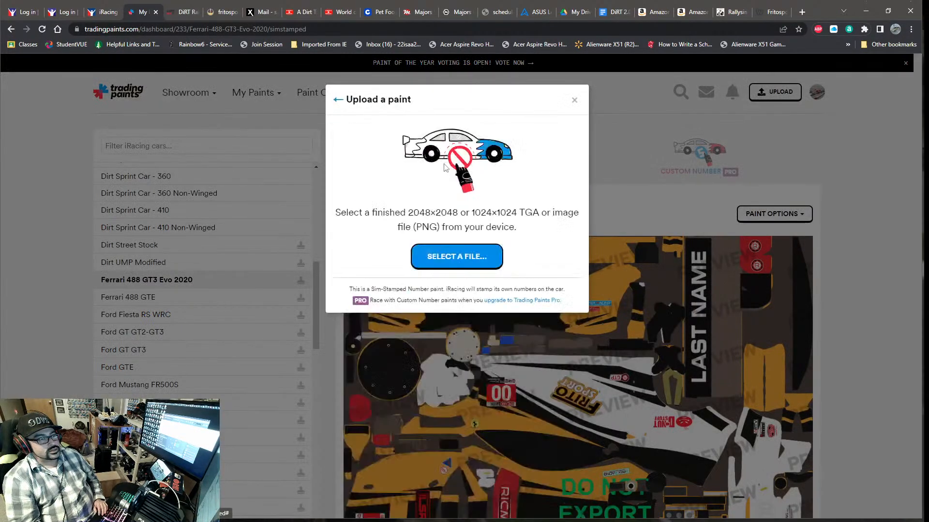
left_click(463, 259)
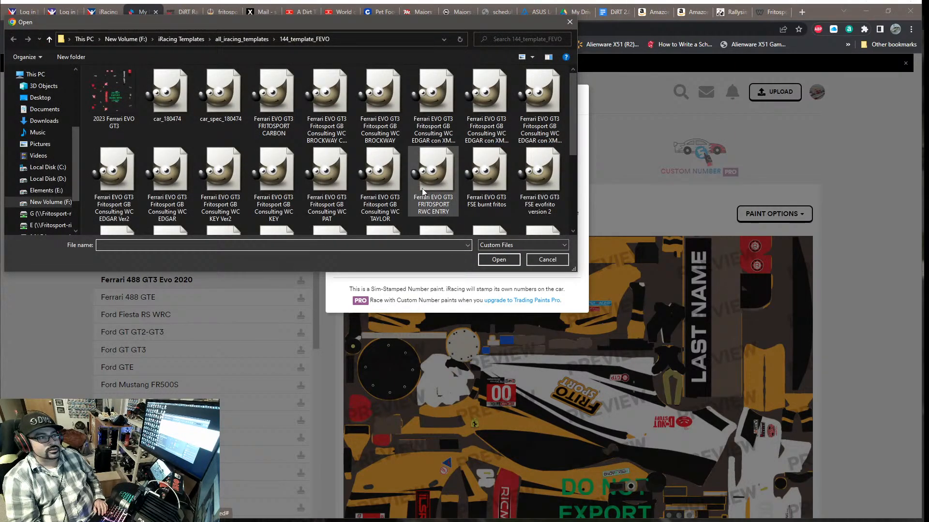
left_click(443, 103)
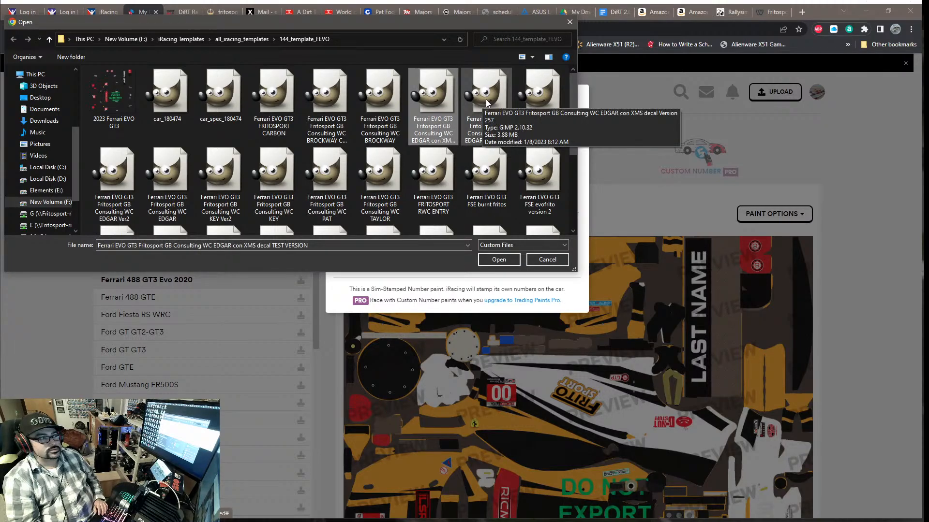
left_click(160, 178)
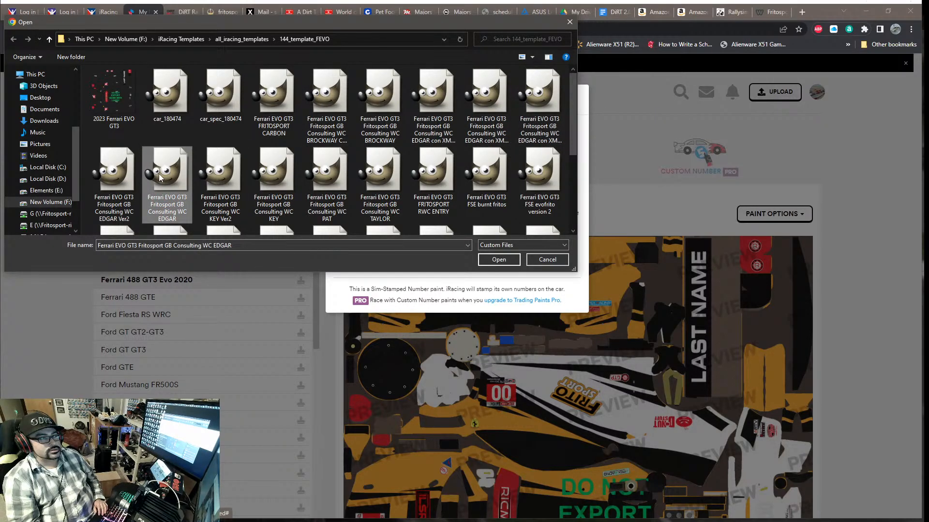
left_click(503, 261)
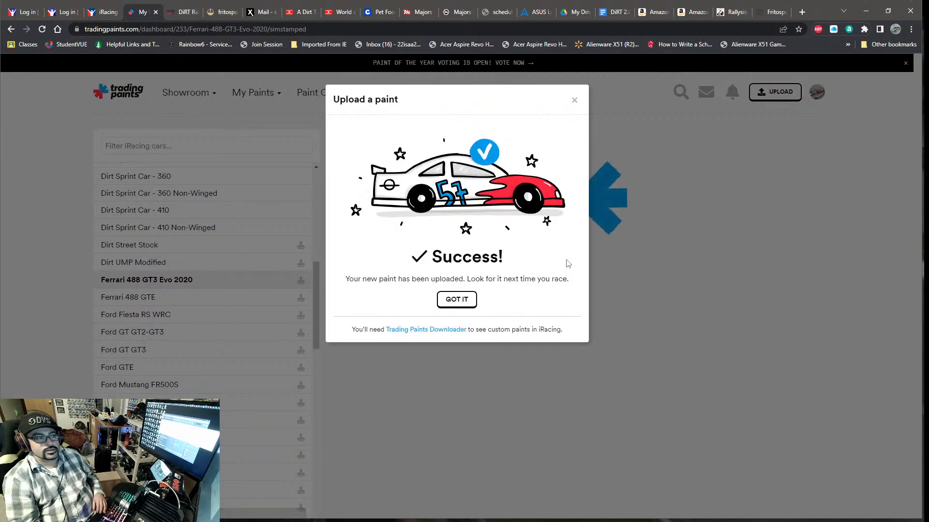
left_click(452, 300)
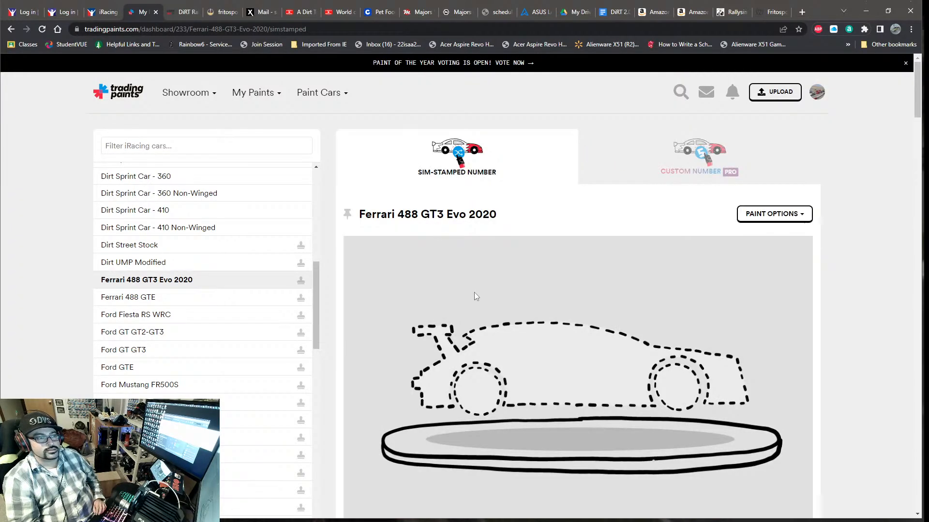
- Examine the uploaded paint preview, including the hood, roof, side sponsor logos and rear sections
scroll(575, 367, "down", 6)
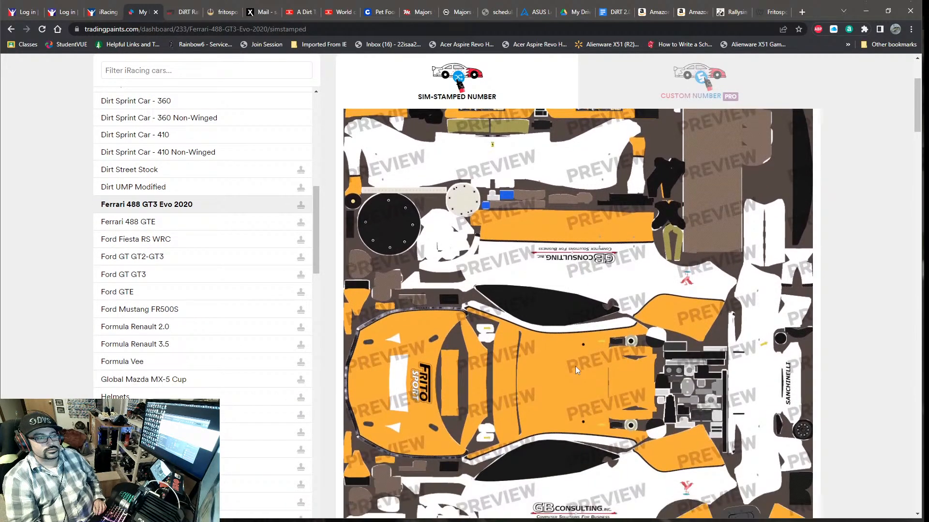
scroll(575, 367, "up", 2)
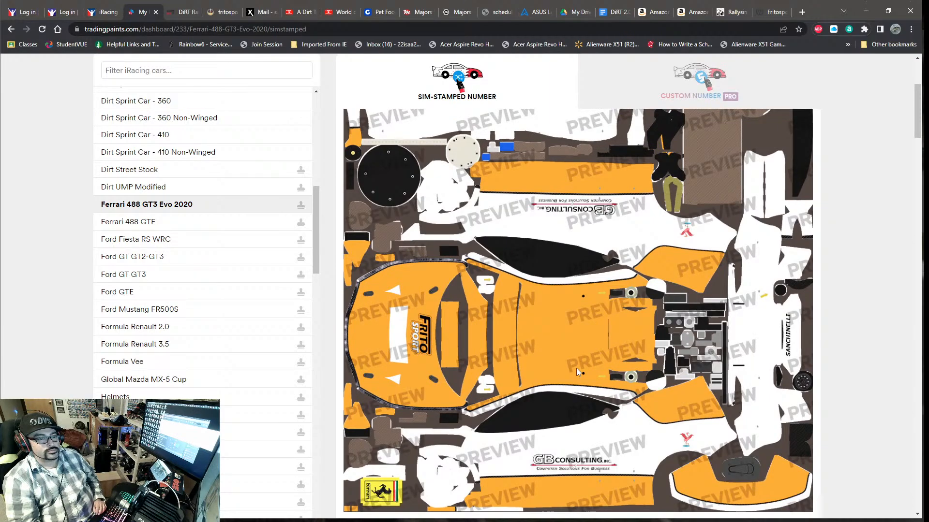
scroll(576, 373, "up", 1)
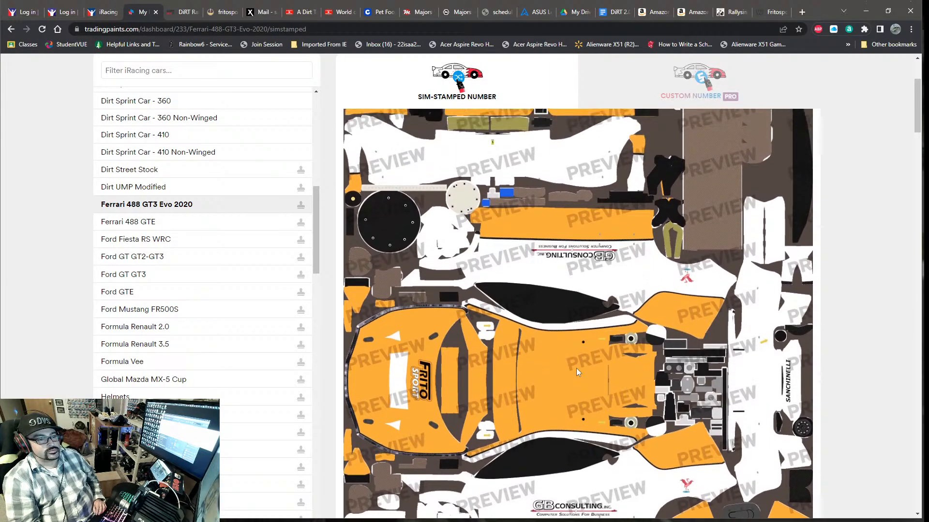
scroll(576, 367, "down", 5)
scroll(578, 369, "up", 6)
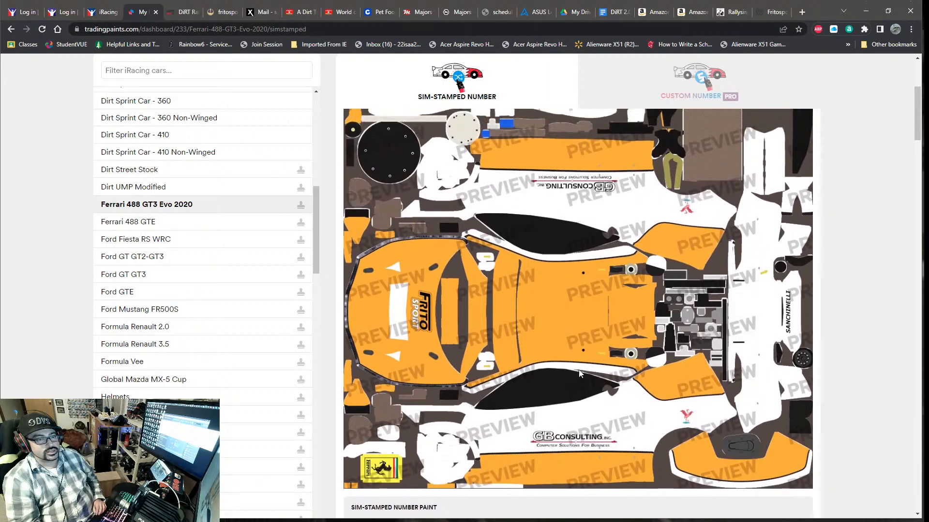
scroll(579, 373, "up", 2)
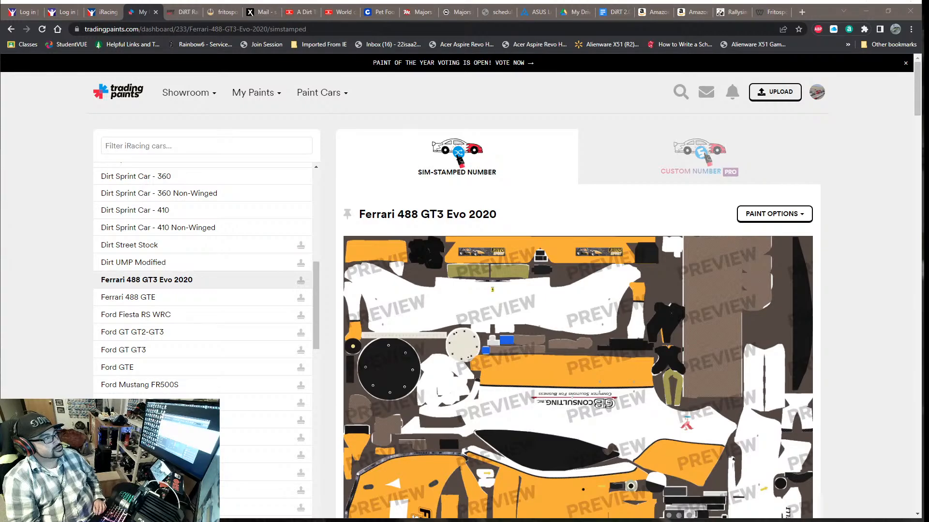
- Switch to iRacing and rotate the car model to inspect the GB Consulting livery's roof, side and rear wing
key("alt+Tab")
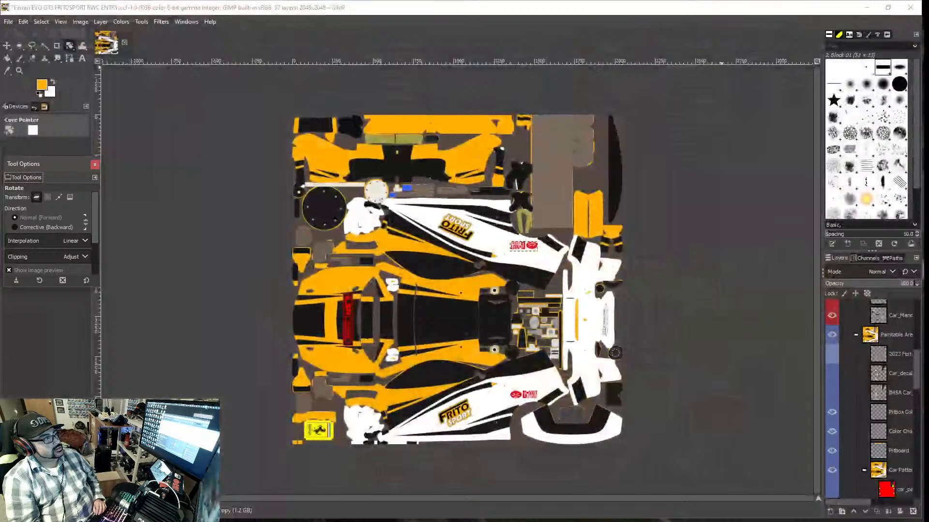
left_click(866, 7)
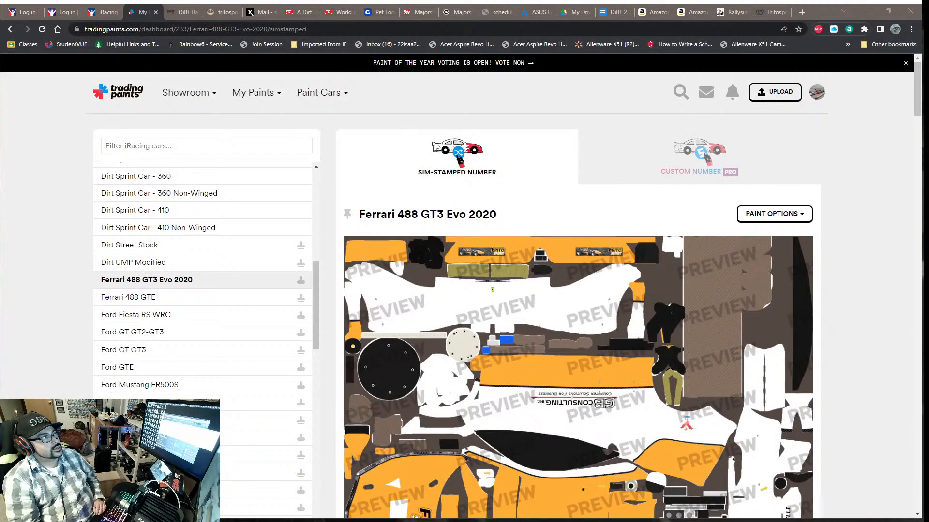
key("alt+Tab")
left_click_drag(369, 345, 672, 391)
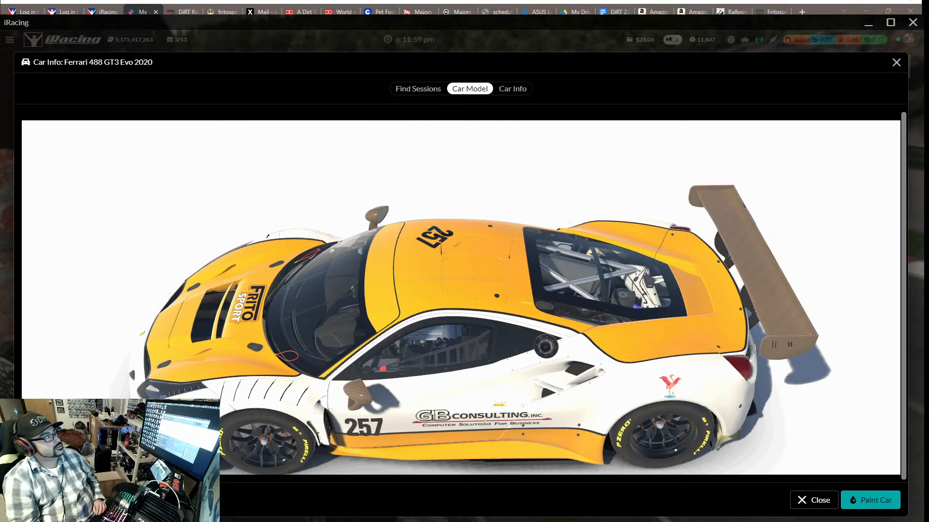
- Return to Trading Paints and open the file selection for a new Ferrari 488 GT3 Evo 2020 paint
key("alt+Tab")
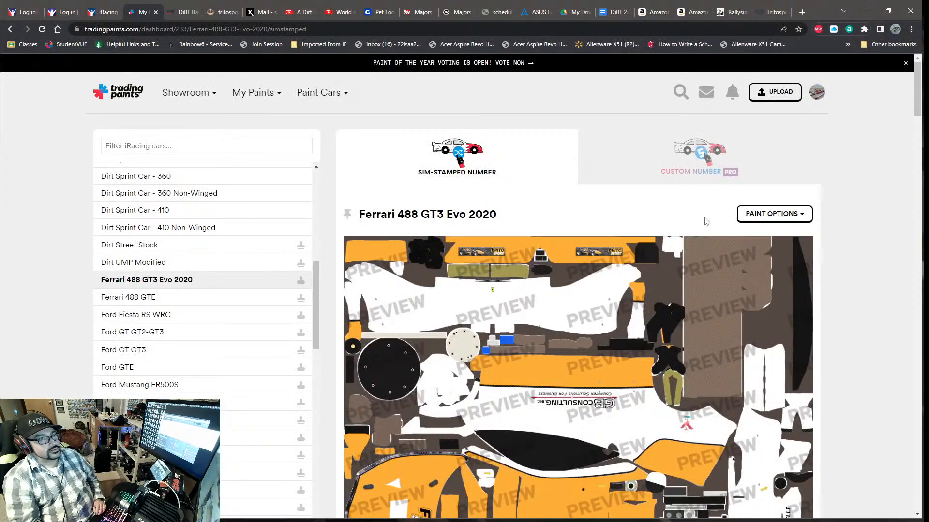
left_click(757, 215)
left_click(757, 235)
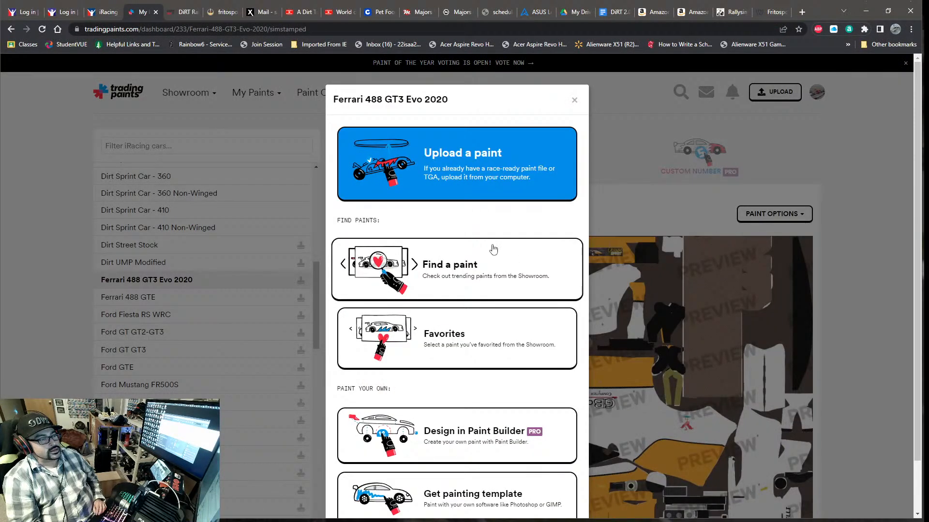
left_click(455, 162)
left_click(453, 257)
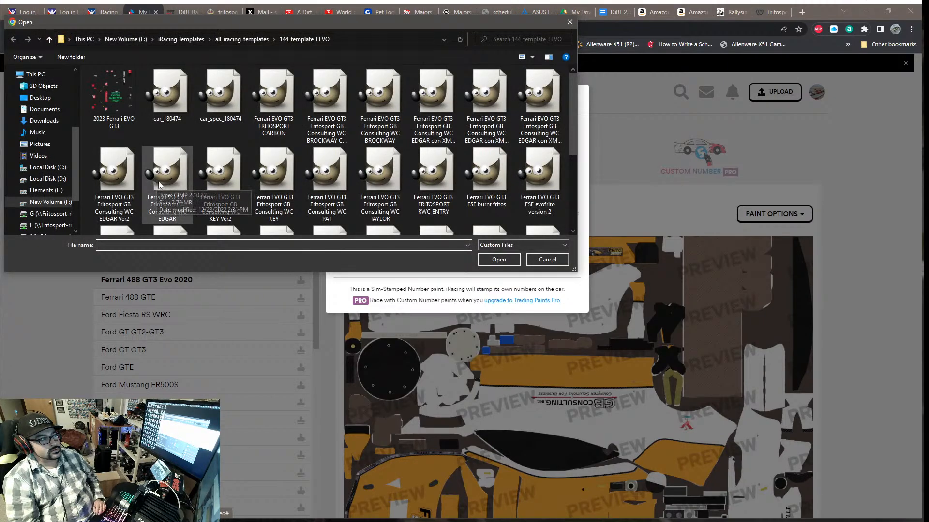
- Compare the GB Consulting WC files with XMS decals and upload the one ending in "con XMS decal Version 257"
left_click(482, 96)
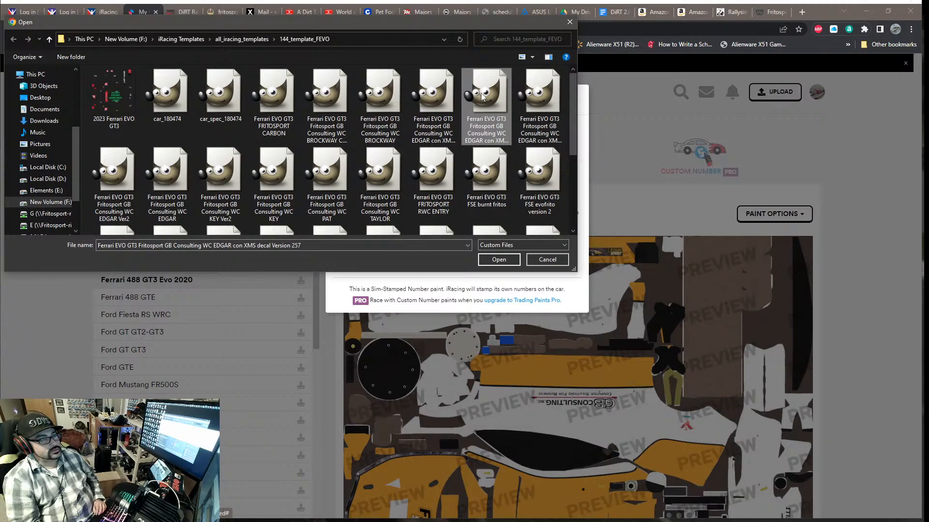
left_click(435, 103)
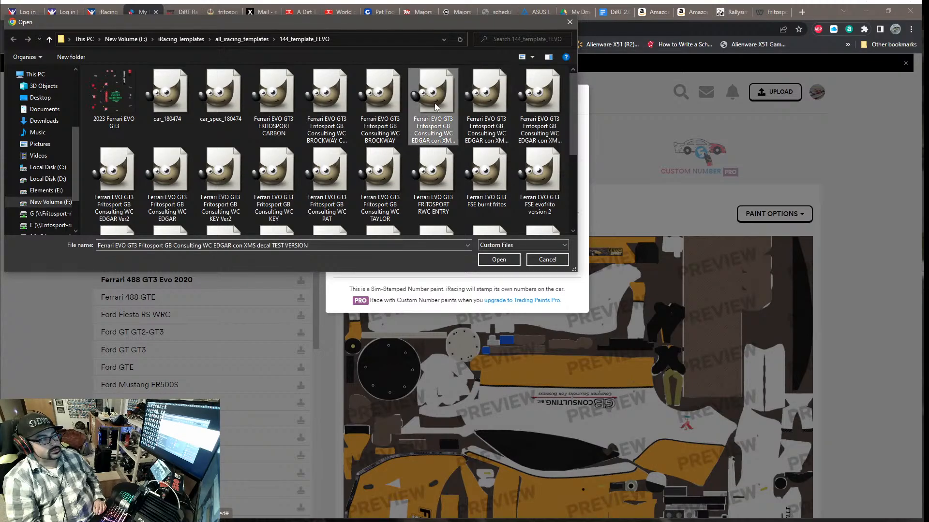
left_click(492, 103)
left_click(541, 103)
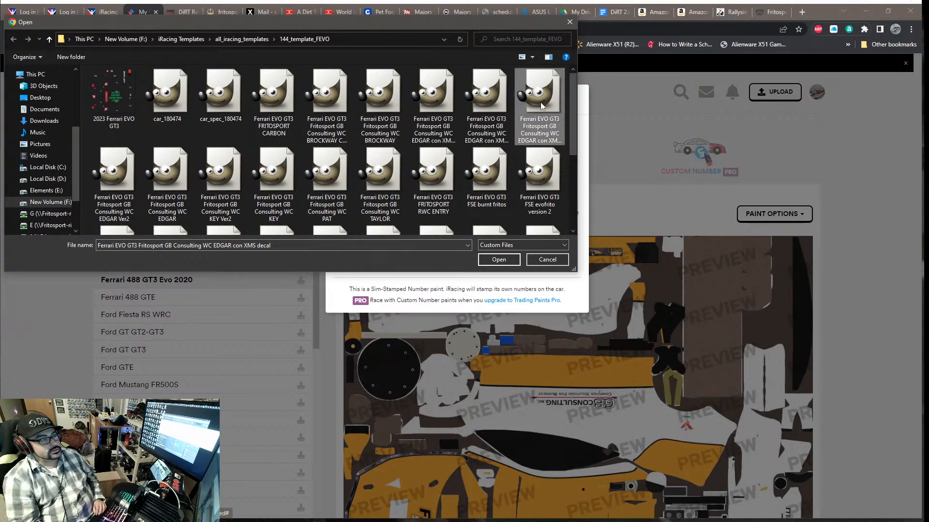
left_click(488, 100)
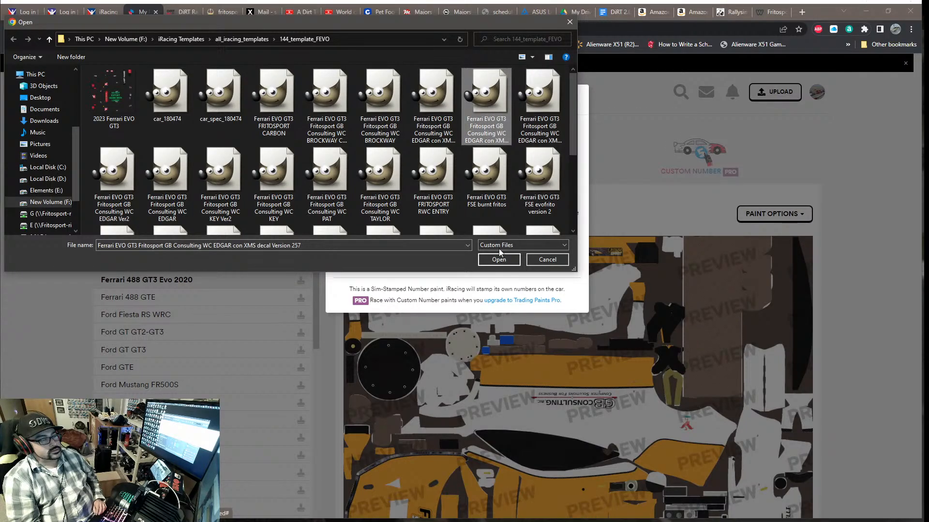
left_click(540, 91)
left_click(486, 99)
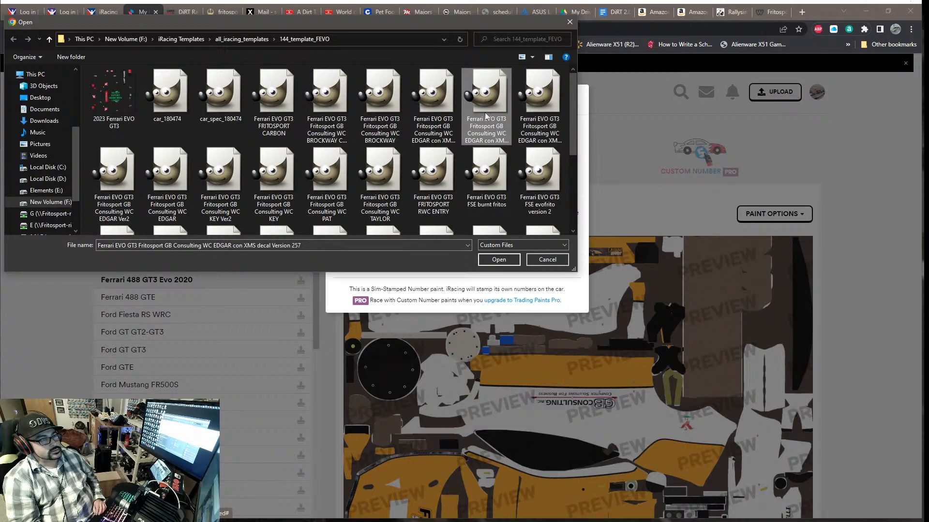
left_click(485, 259)
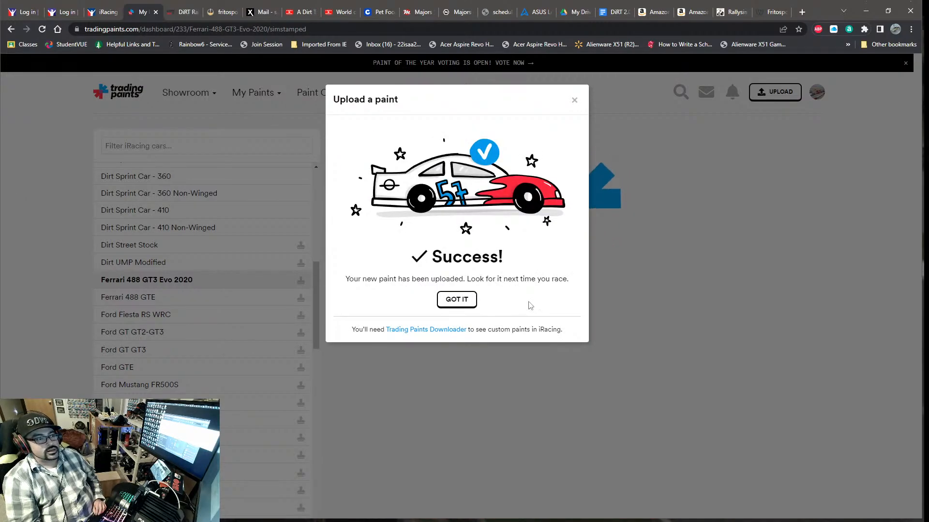
left_click(455, 301)
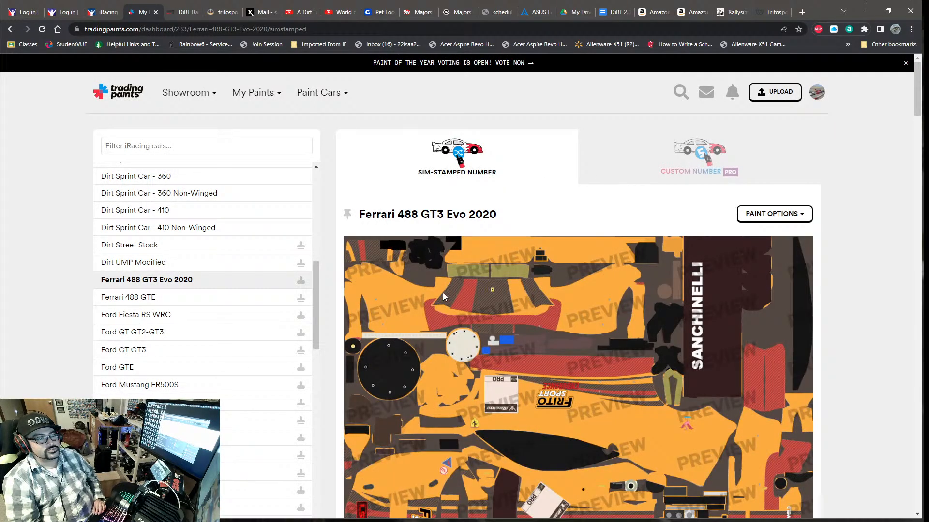
- Replace the paint by uploading the GB Consulting WC file whose name ends in "con XMS decal", without a version suffix
left_click(746, 216)
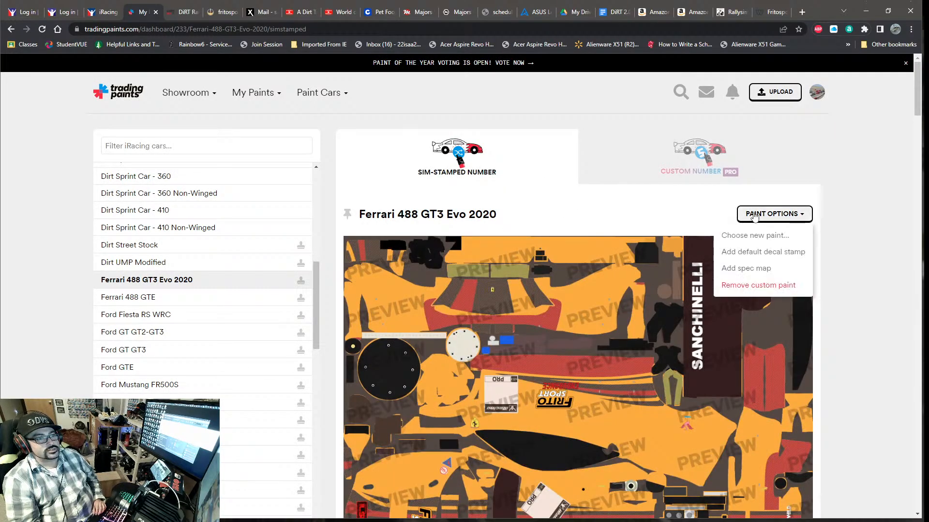
left_click(752, 237)
left_click(457, 165)
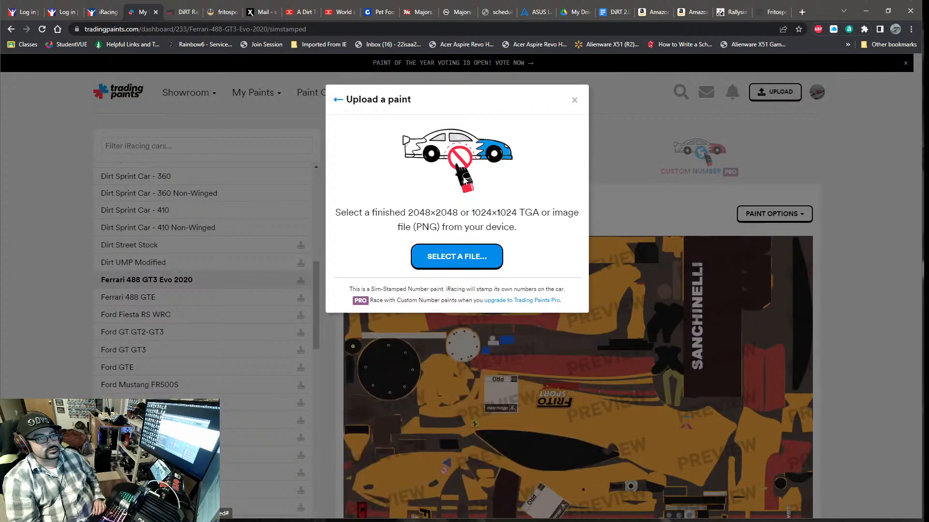
left_click(459, 249)
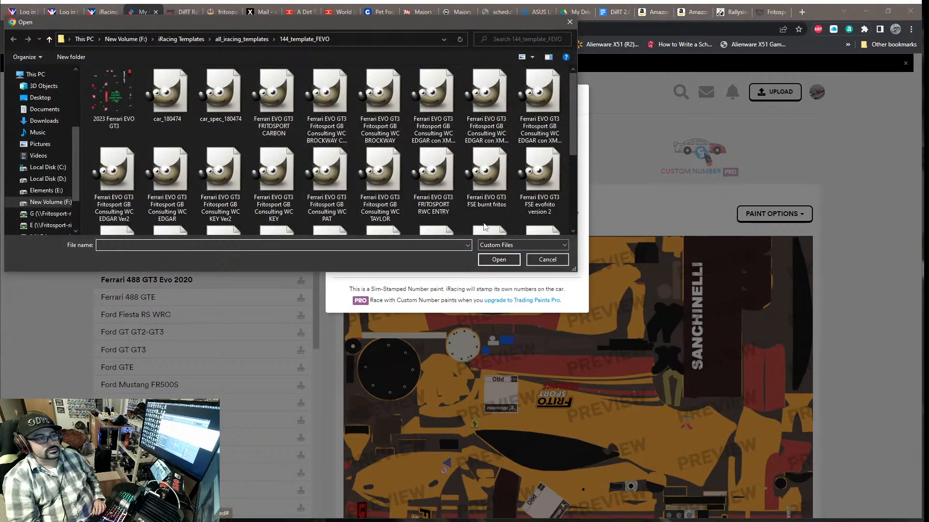
left_click(538, 109)
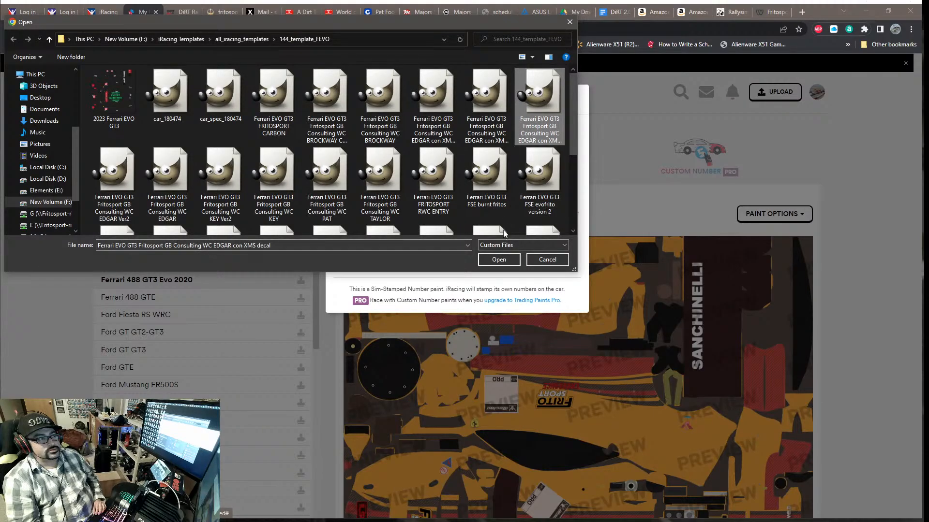
left_click(497, 260)
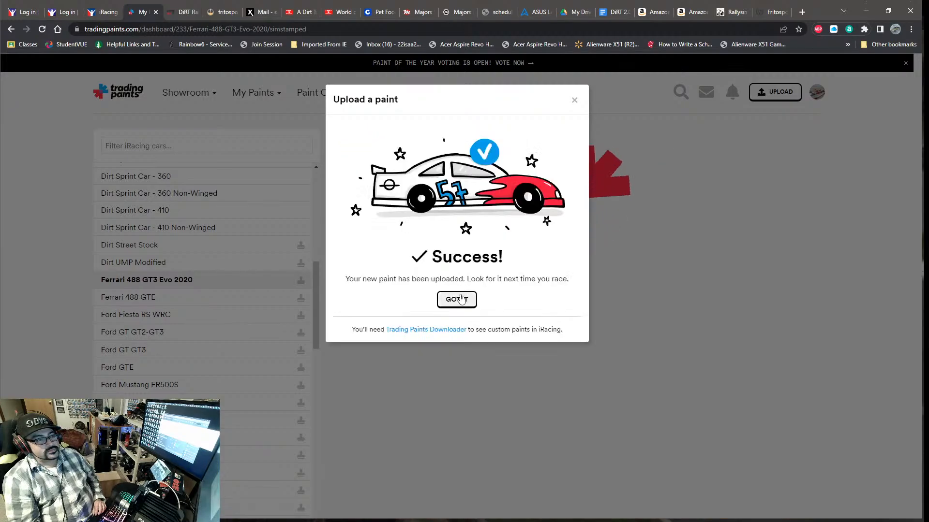
- Dismiss the upload confirmation, switch to iRacing, inspect the number decals on the Ferrari's hood, roof and doors, and close the car model
left_click(461, 298)
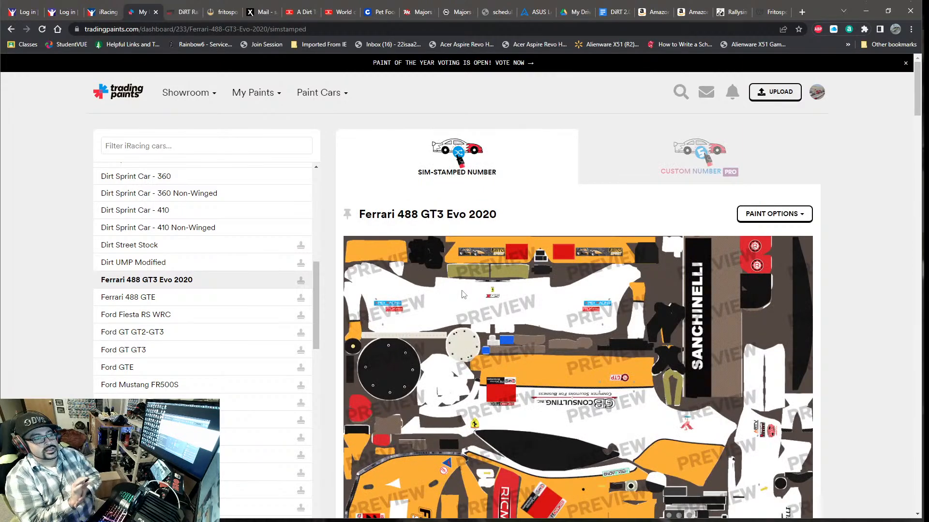
left_click(866, 11)
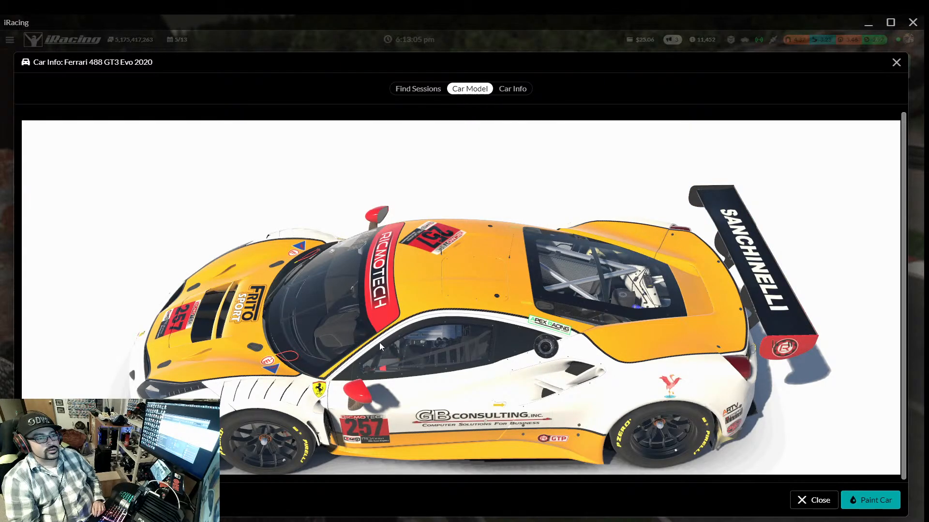
left_click_drag(379, 342, 382, 321)
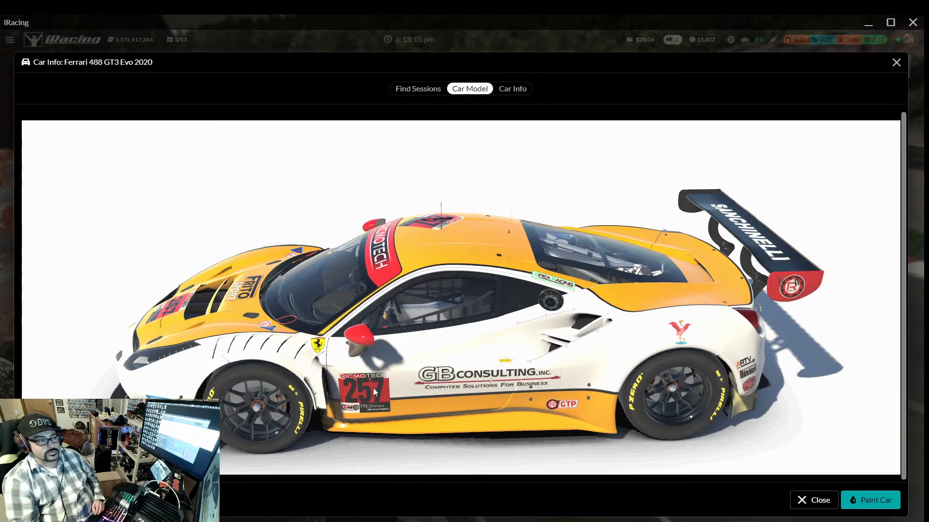
left_click_drag(386, 297, 381, 352)
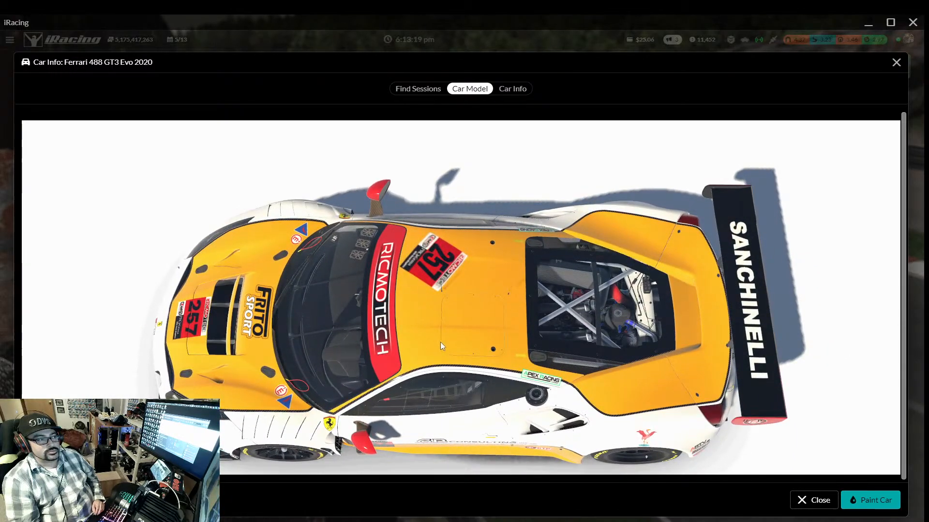
mouse_move(254, 350)
left_mouse_down()
mouse_move(271, 351)
mouse_move(266, 336)
left_mouse_up()
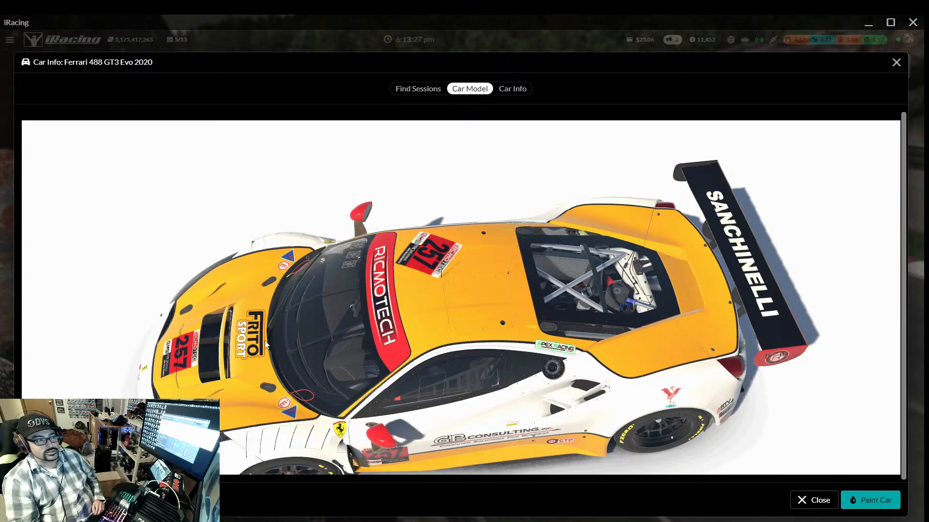
left_click_drag(265, 344, 429, 337)
scroll(429, 333, "up", 5)
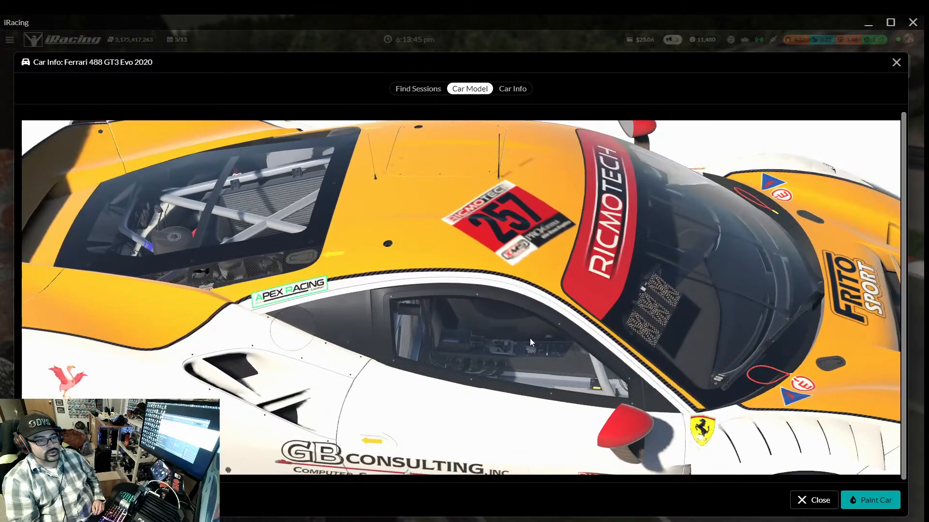
left_click_drag(529, 338, 340, 316)
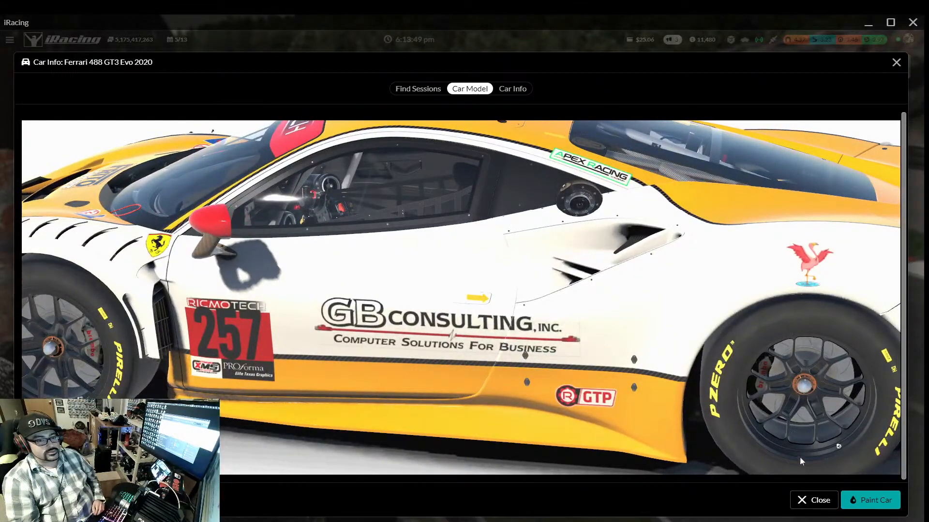
left_click(811, 500)
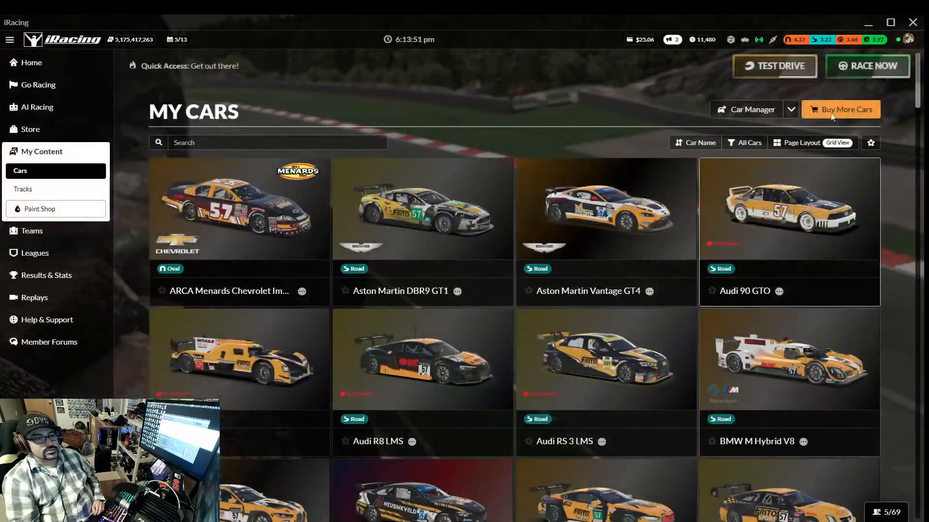
left_click(868, 23)
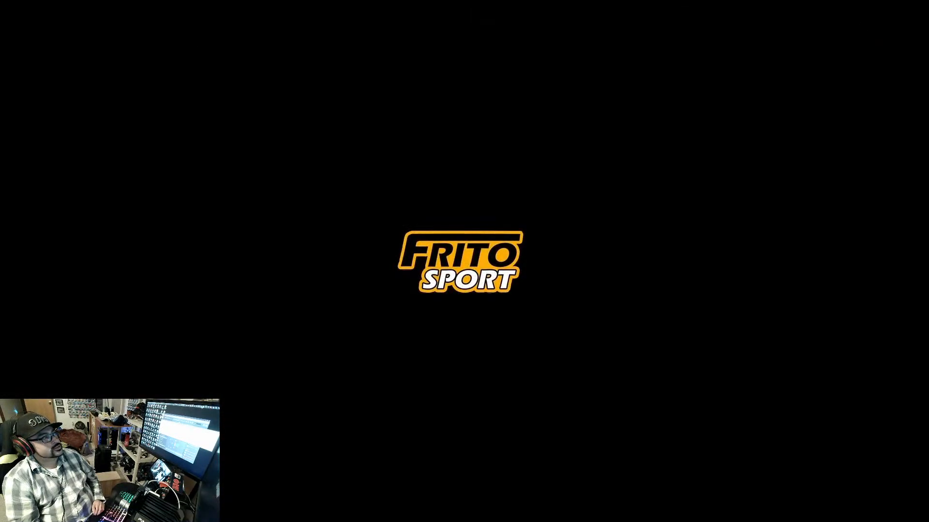
- Switch to the Ferrari livery in GIMP and move the orange car pattern layer above the black one
key("alt+Tab")
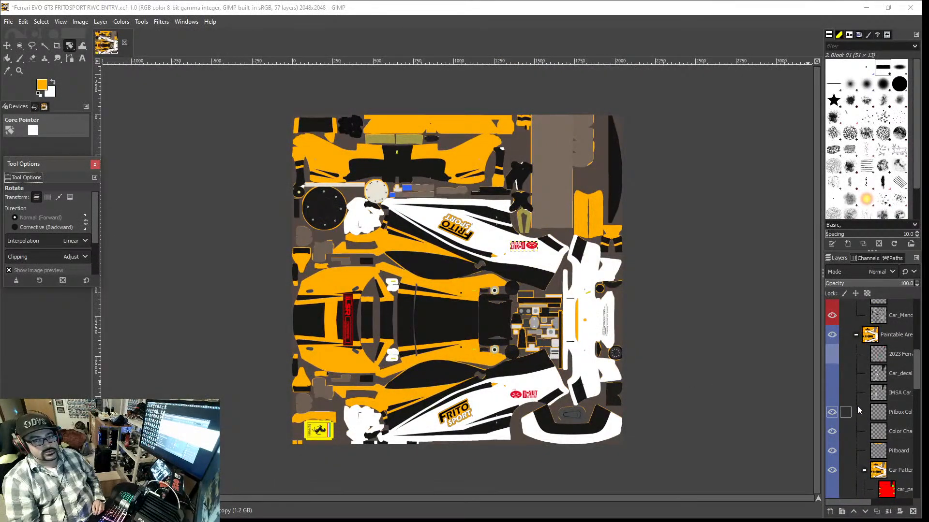
scroll(859, 410, "down", 10)
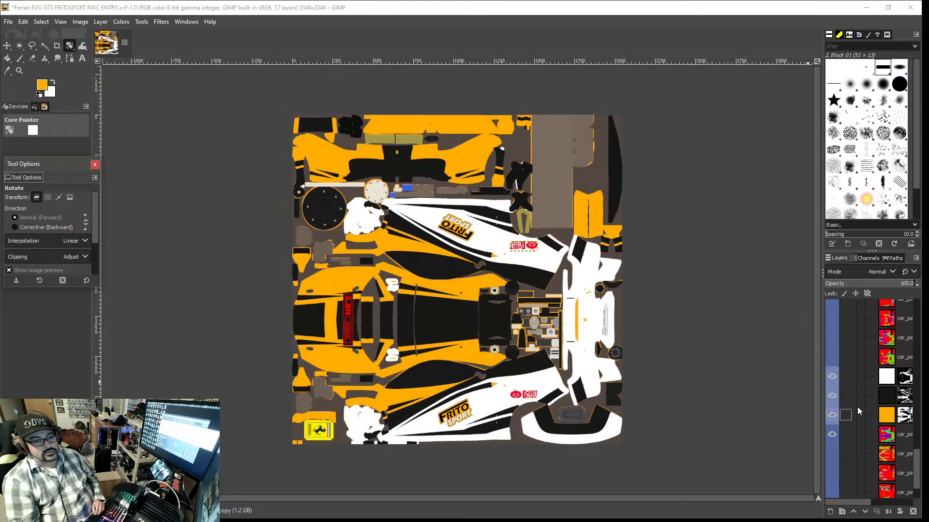
scroll(859, 410, "down", 1)
left_click(884, 371)
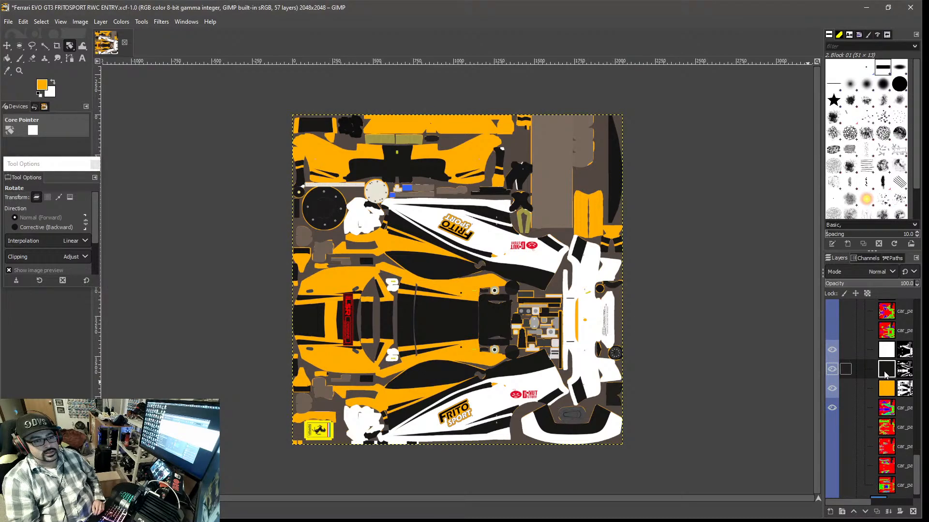
left_click_drag(886, 389, 887, 364)
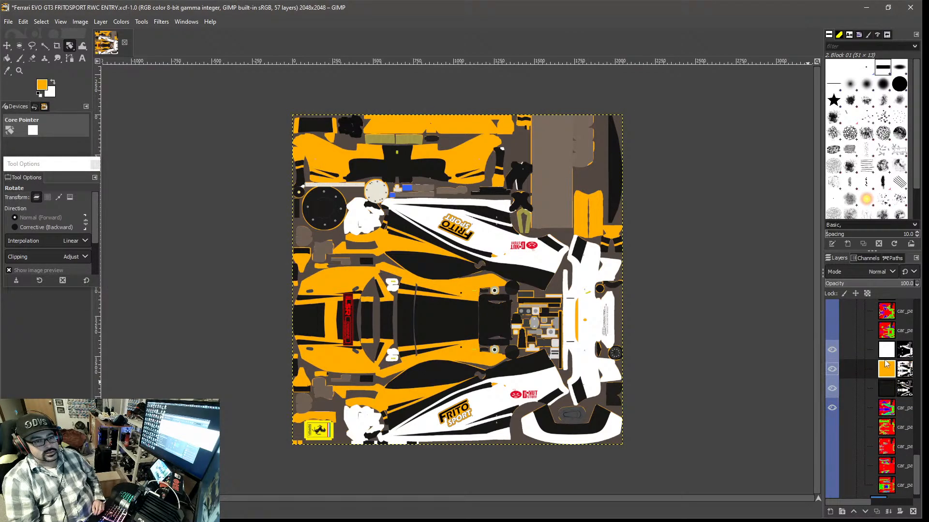
- With the black pattern layer selected, start opening an image as layers and browse Elements (E:) to the "ipad wallpapers" folder inside "2018 FRITOSPORT LOGOS"
left_click(886, 390)
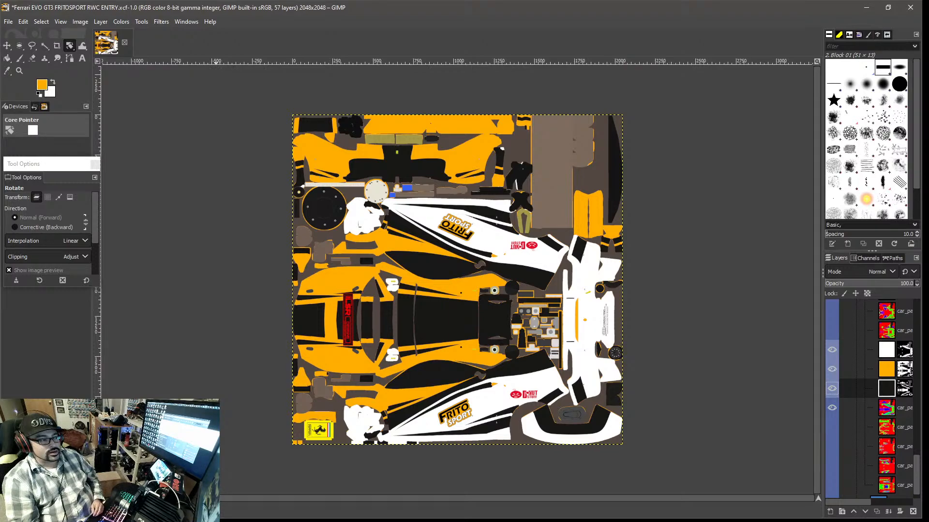
key("1")
scroll(457, 279, "down", 5)
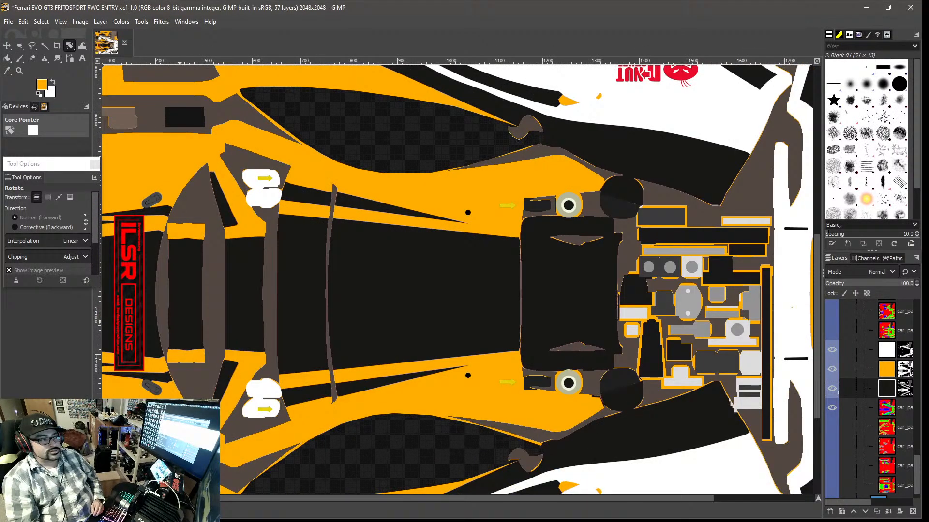
left_click(8, 22)
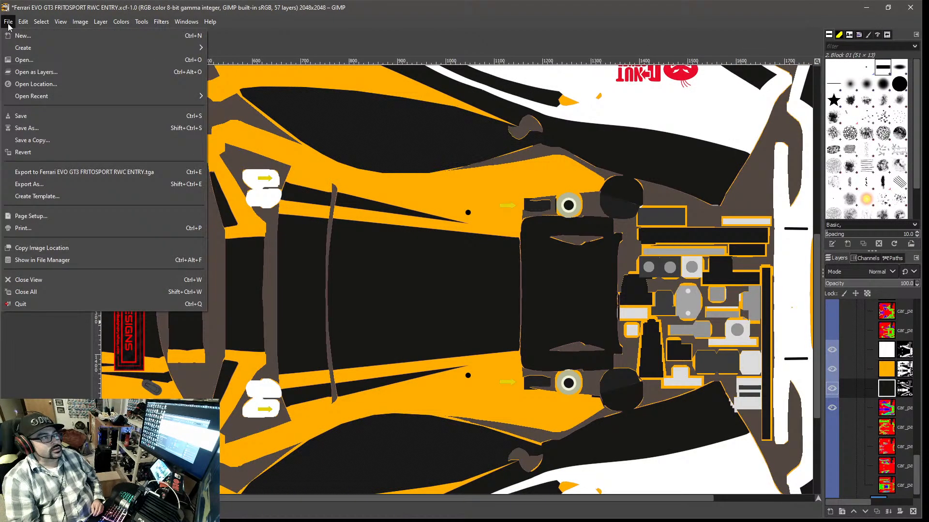
left_click(35, 72)
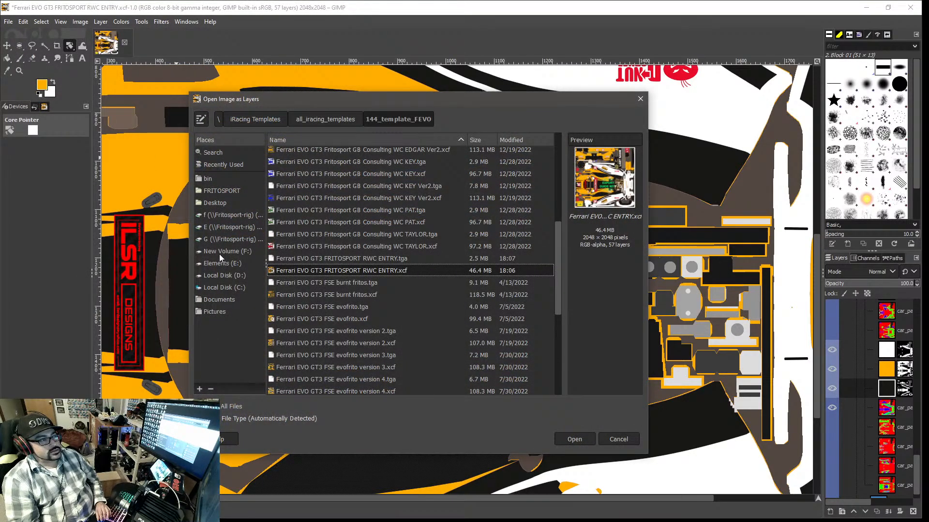
left_click(227, 264)
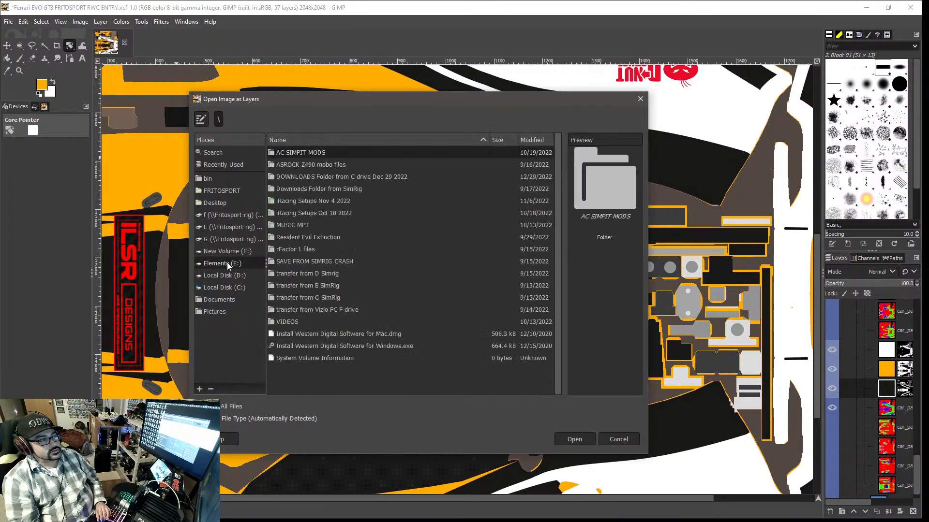
double_click(303, 271)
double_click(294, 188)
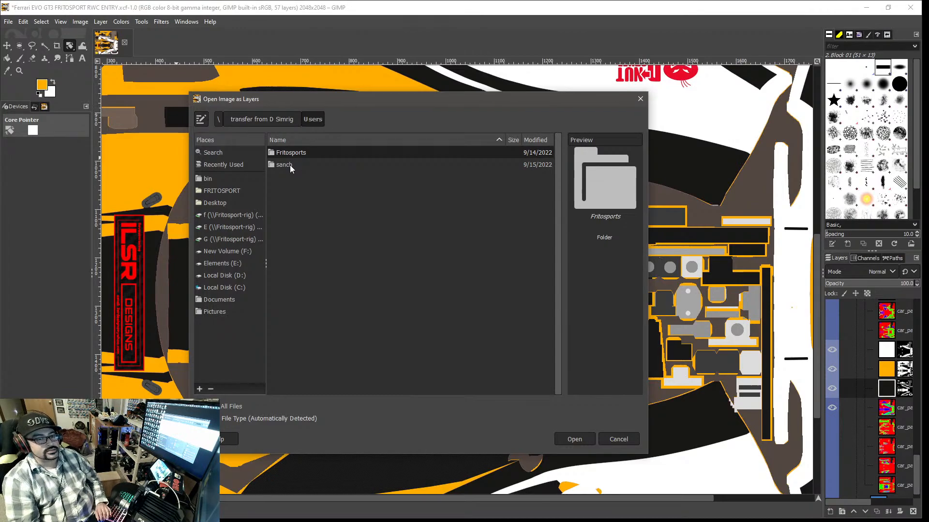
double_click(289, 164)
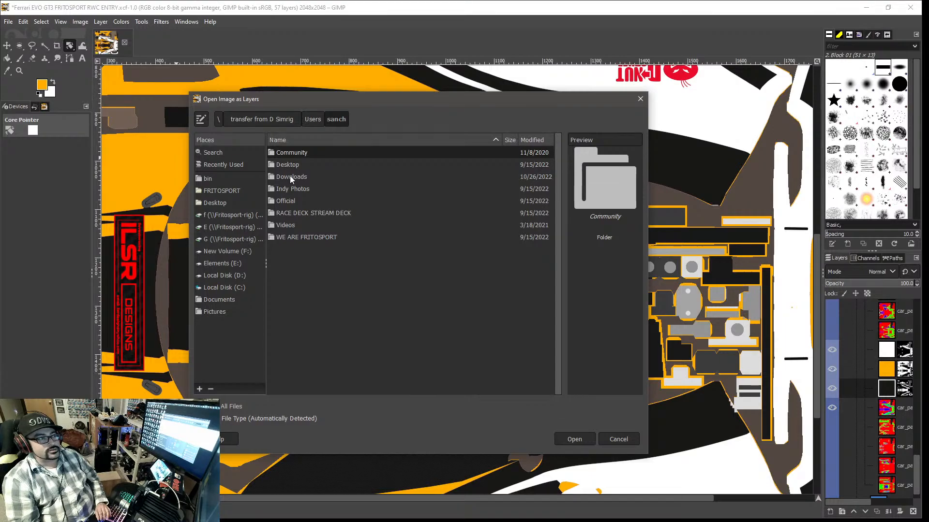
double_click(289, 176)
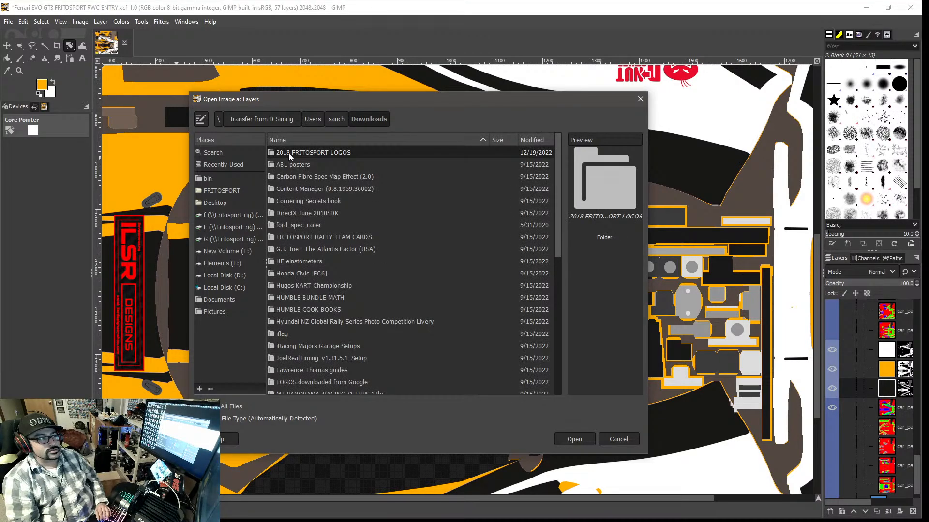
double_click(288, 153)
double_click(287, 177)
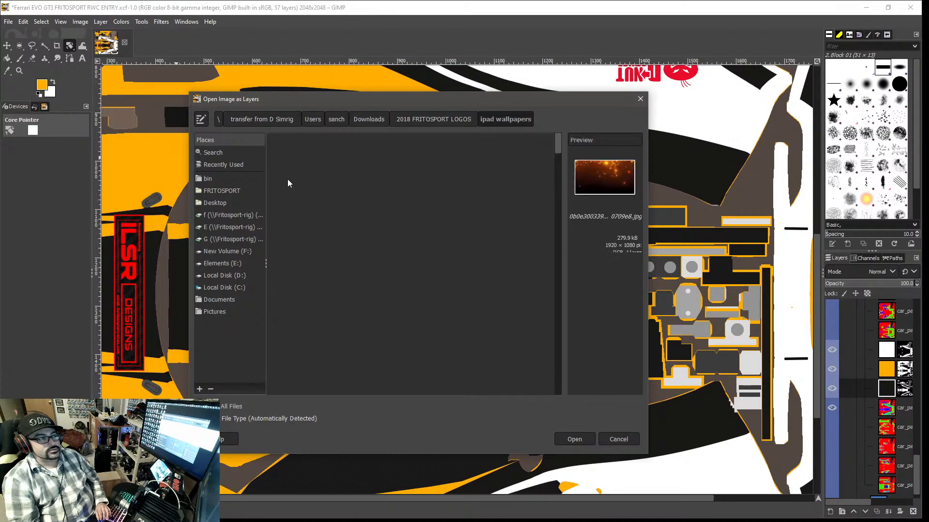
- Find CF TEXTURE TP.jpg in the wallpapers folder and add it as a layer above the black pattern layer
scroll(317, 282, "down", 15)
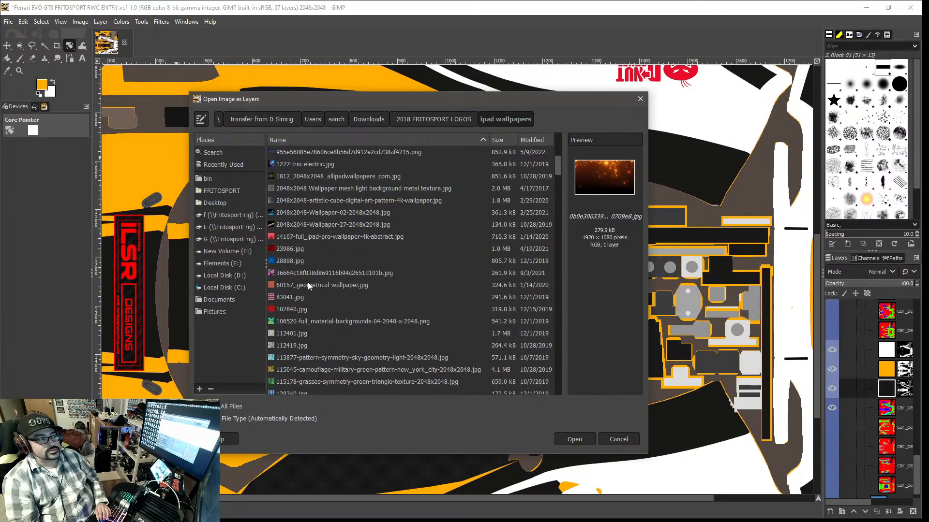
scroll(308, 283, "down", 10)
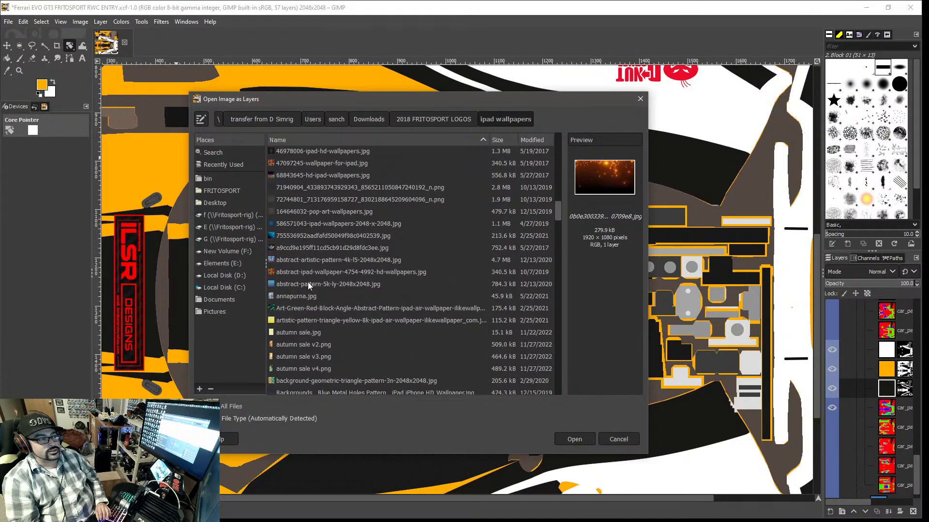
scroll(308, 282, "down", 3)
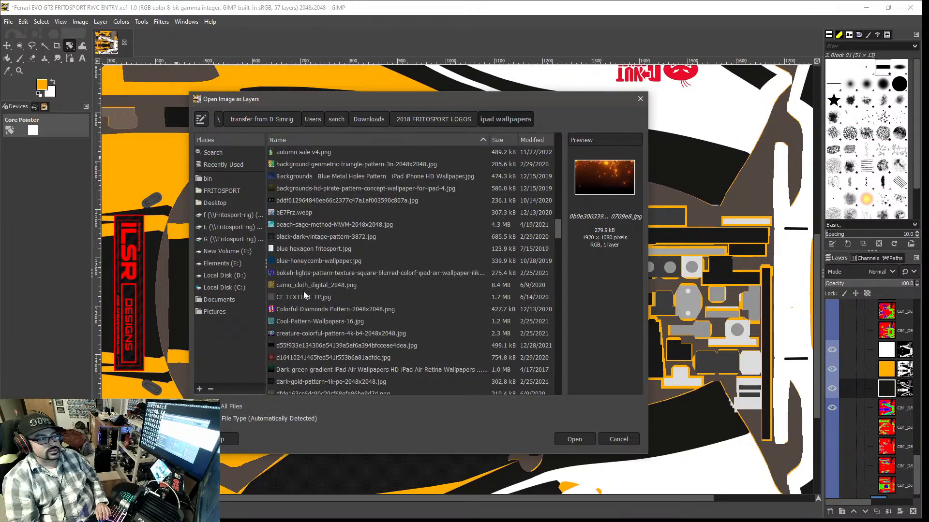
left_click(302, 298)
left_click(573, 440)
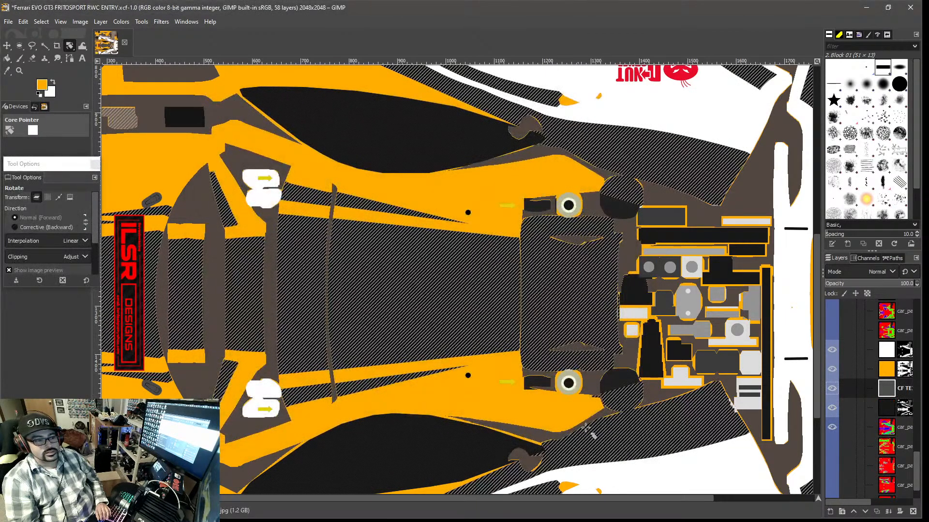
- Set the CF TEXTURE TP.jpg layer's opacity to 40 and examine the carbon fibre pattern on the car's roof and side
double_click(888, 393)
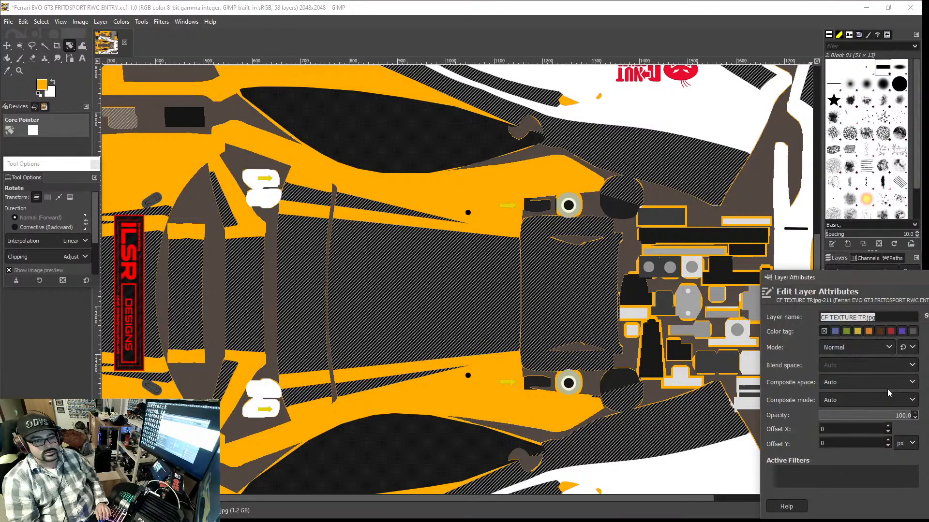
key("Escape")
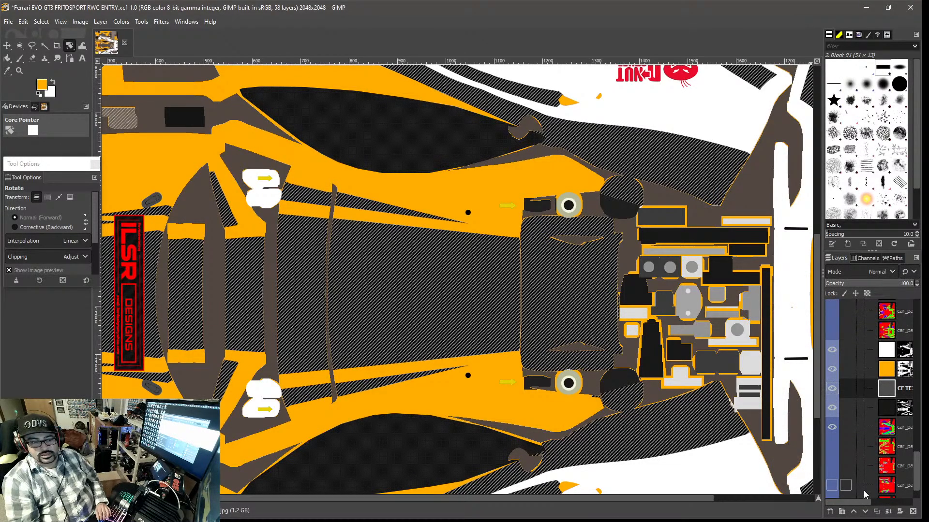
mouse_move(866, 503)
left_mouse_down()
mouse_move(884, 504)
mouse_move(869, 505)
left_mouse_up()
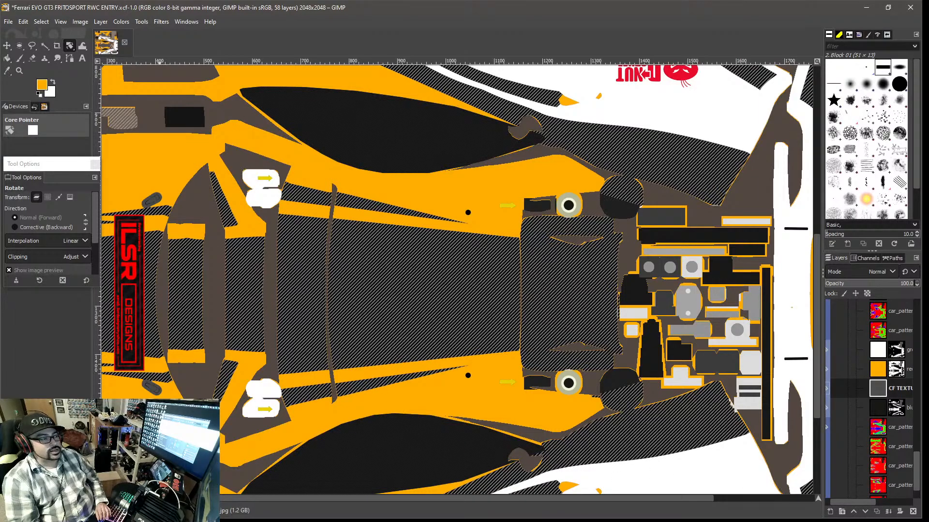
key("minus")
key("minus")
key("minus")
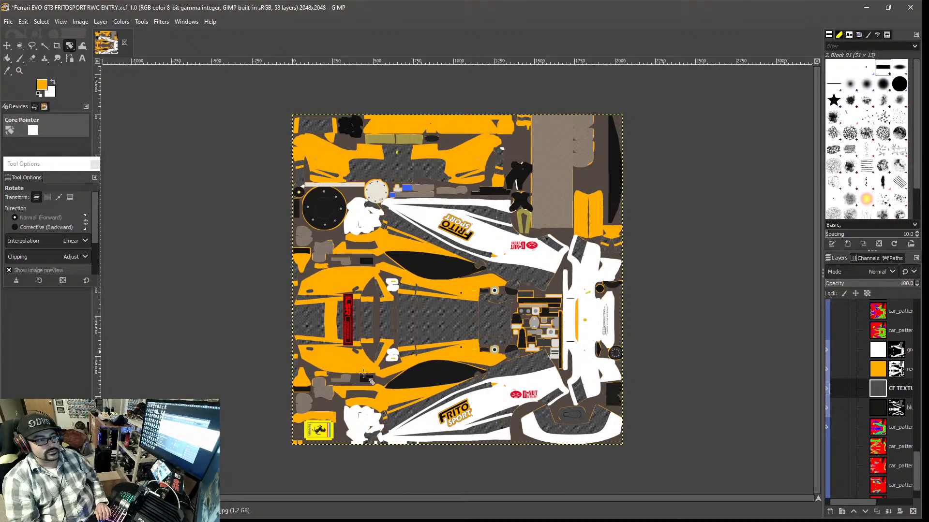
double_click(878, 390)
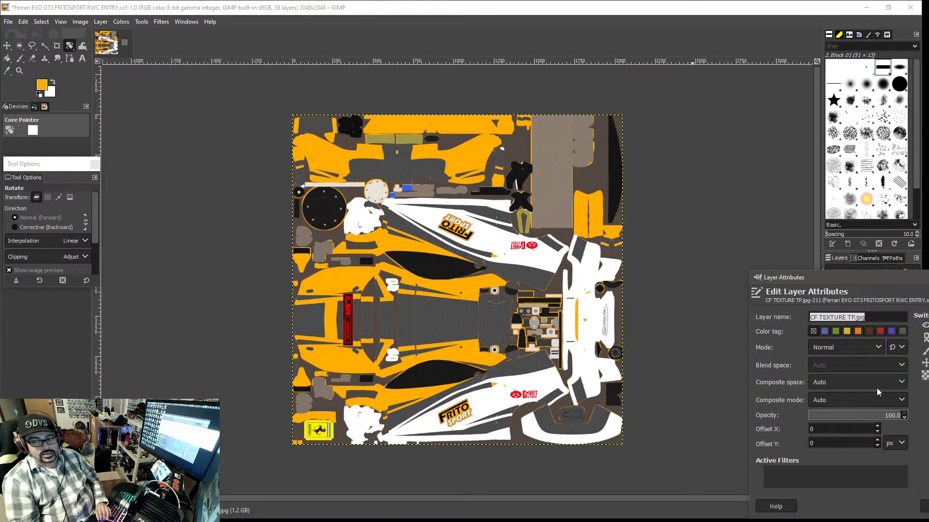
left_click(903, 419)
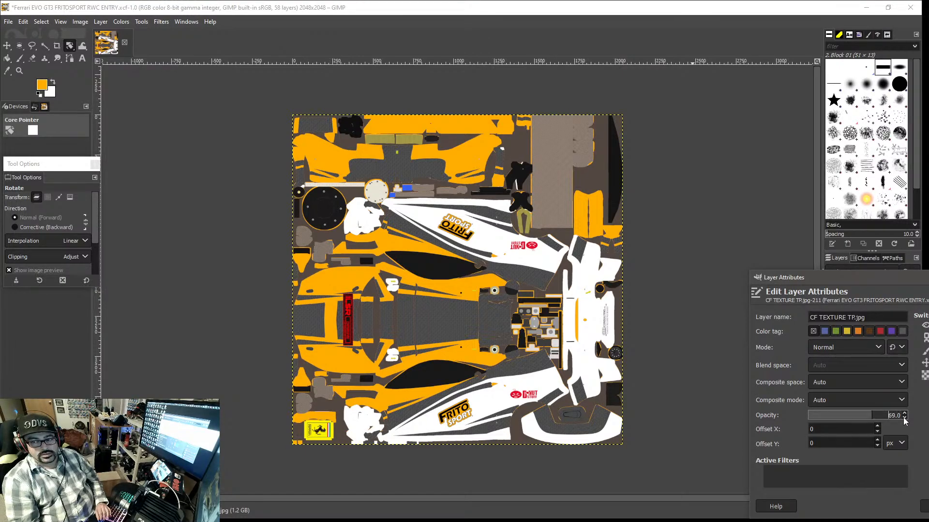
left_click(904, 418)
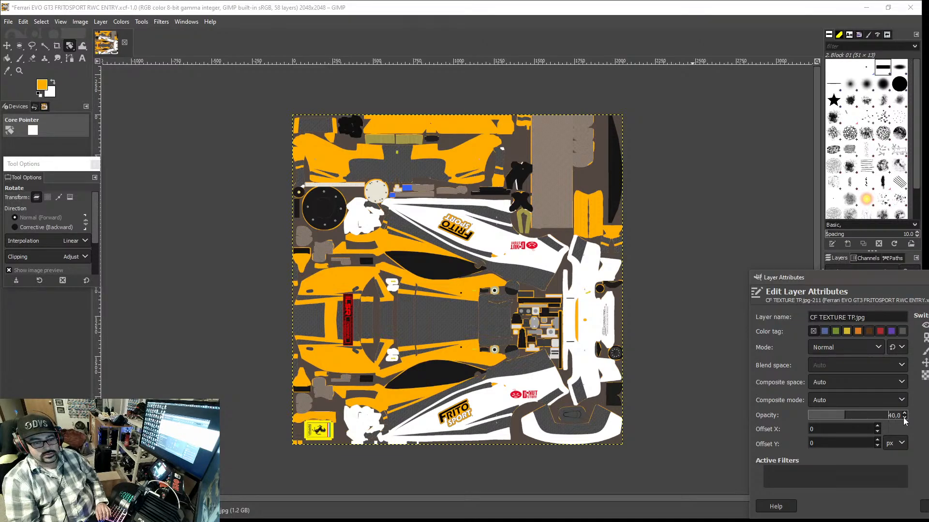
left_click_drag(864, 277, 758, 269)
left_click(832, 498)
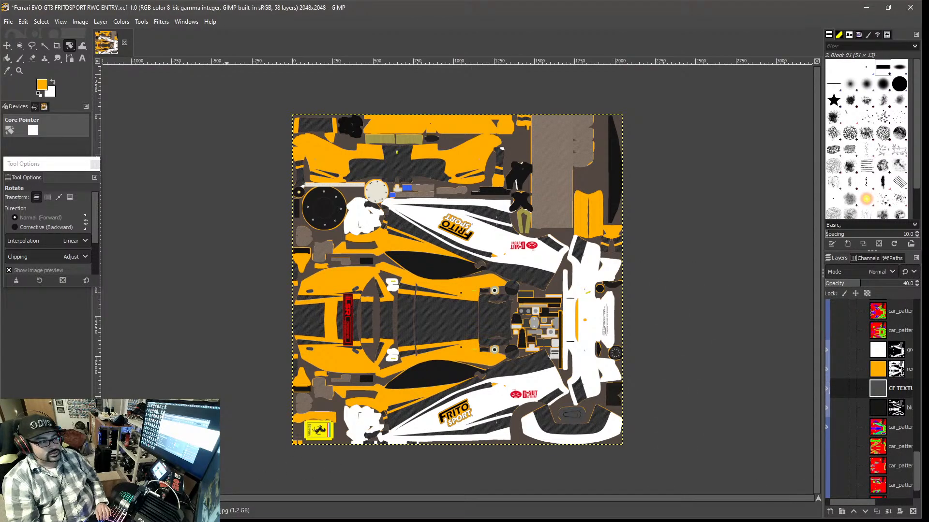
key("1")
scroll(253, 371, "down", 7)
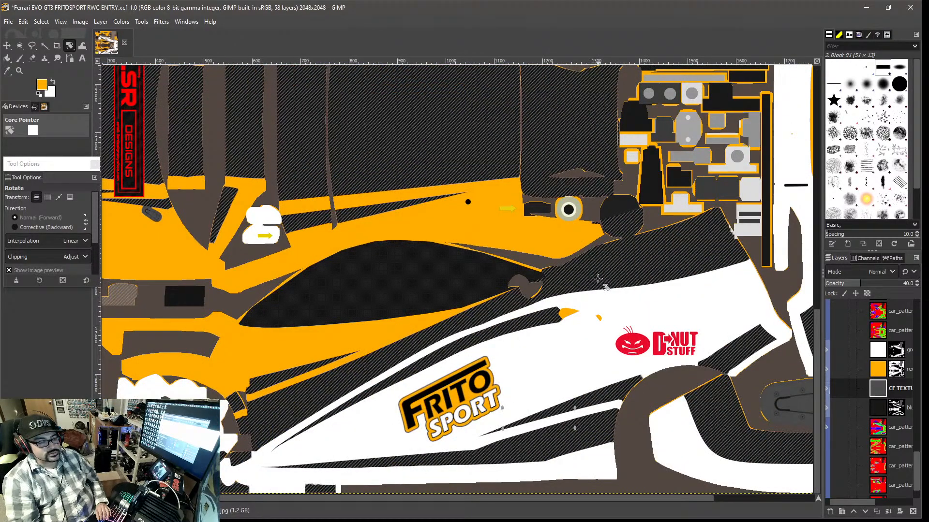
- Show the Wire layer to check the design against the car's mesh, hide it again and save the livery
scroll(880, 377, "up", 10)
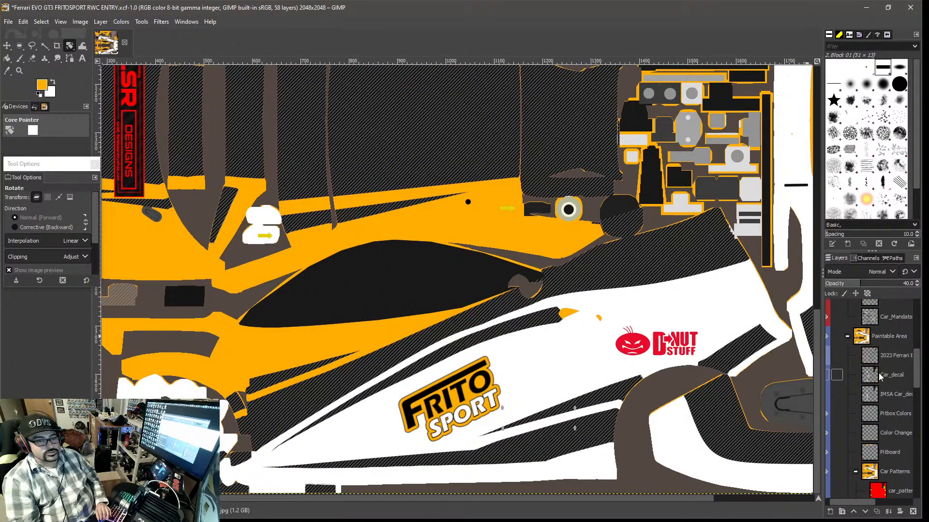
scroll(881, 376, "up", 10)
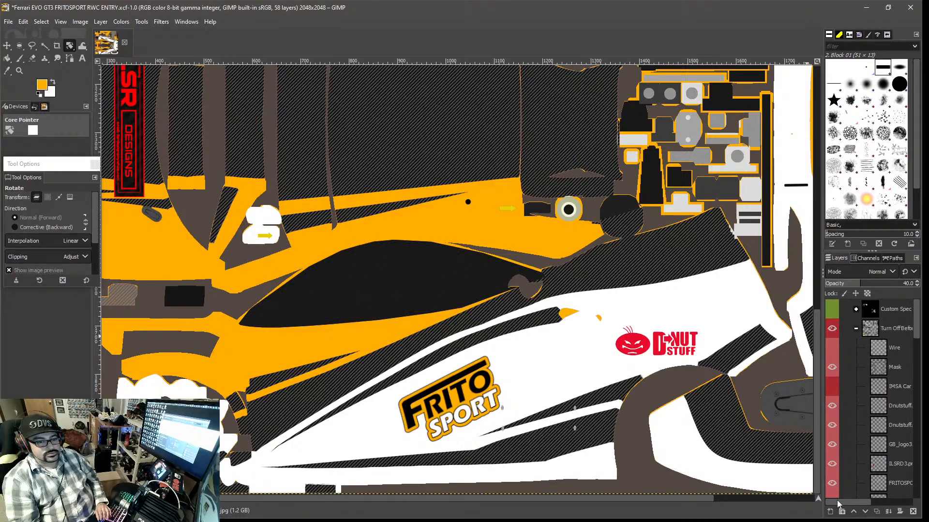
left_click(832, 347)
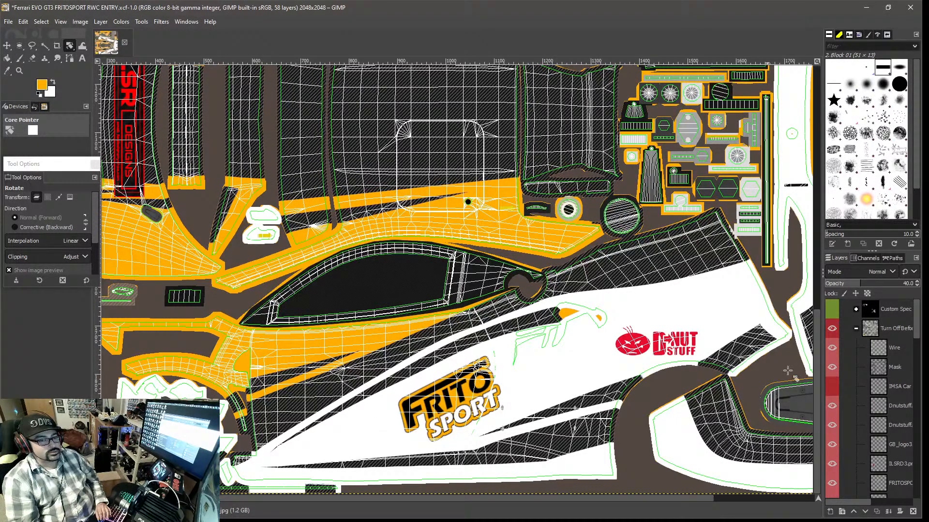
left_click(832, 348)
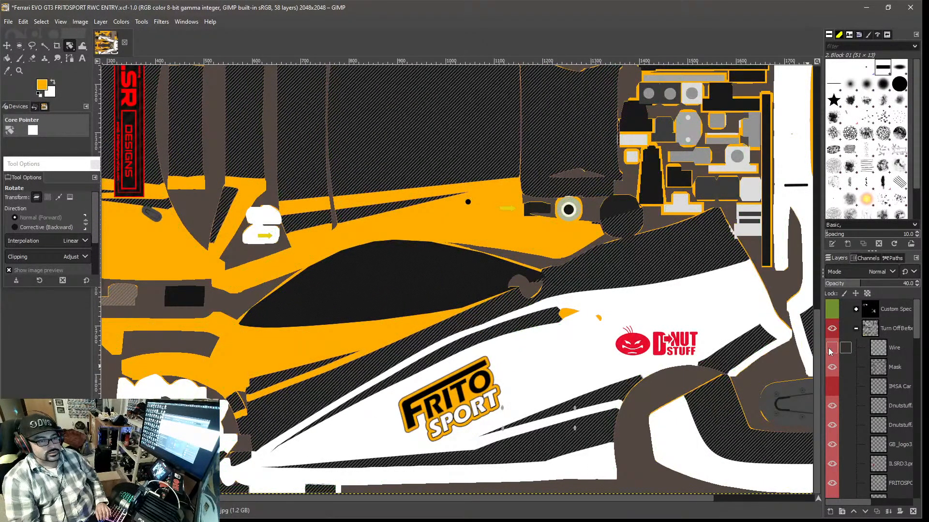
left_click(10, 22)
left_click(21, 116)
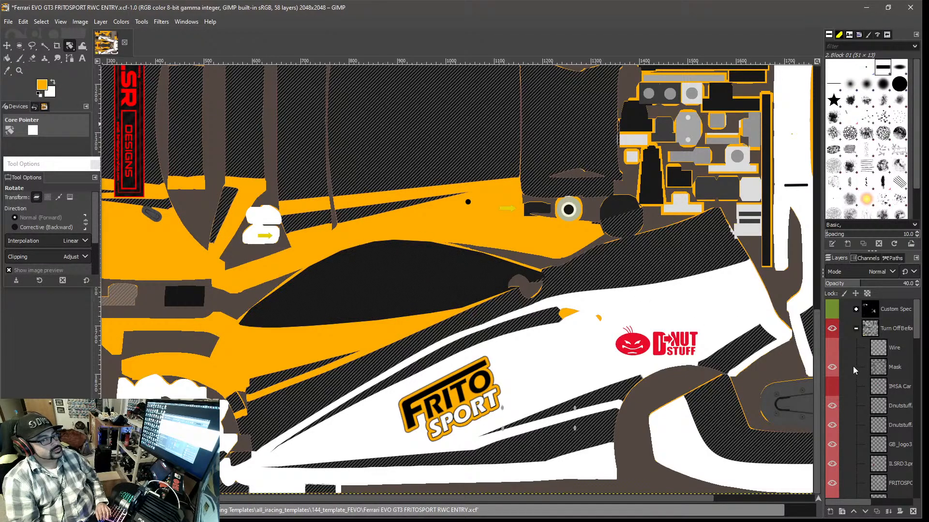
- Show the IMSA car decal layer in the Paintable Area group and save the livery with those series decals
scroll(869, 452, "down", 5)
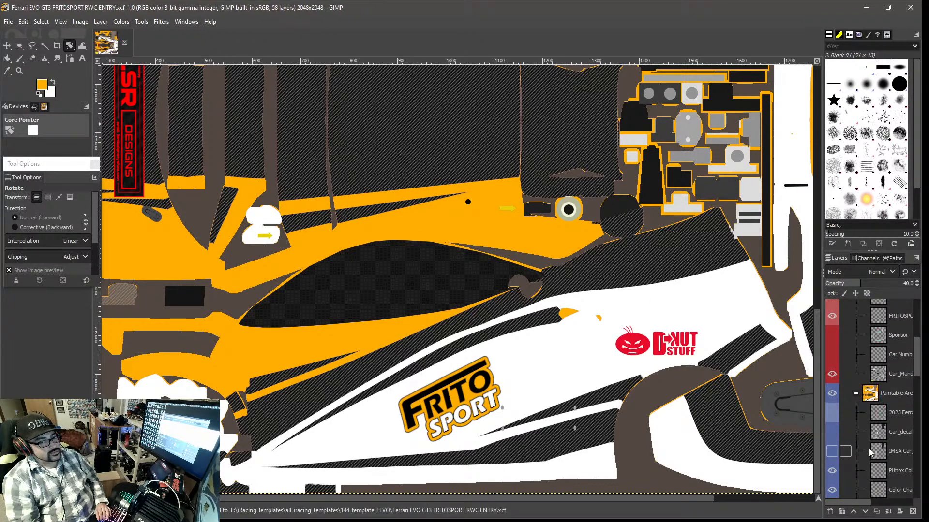
left_click(832, 452)
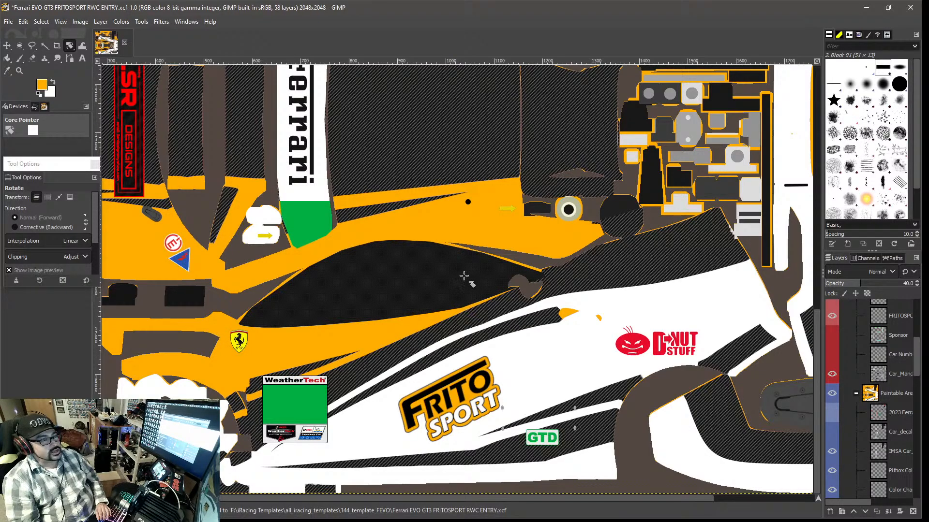
left_click(8, 22)
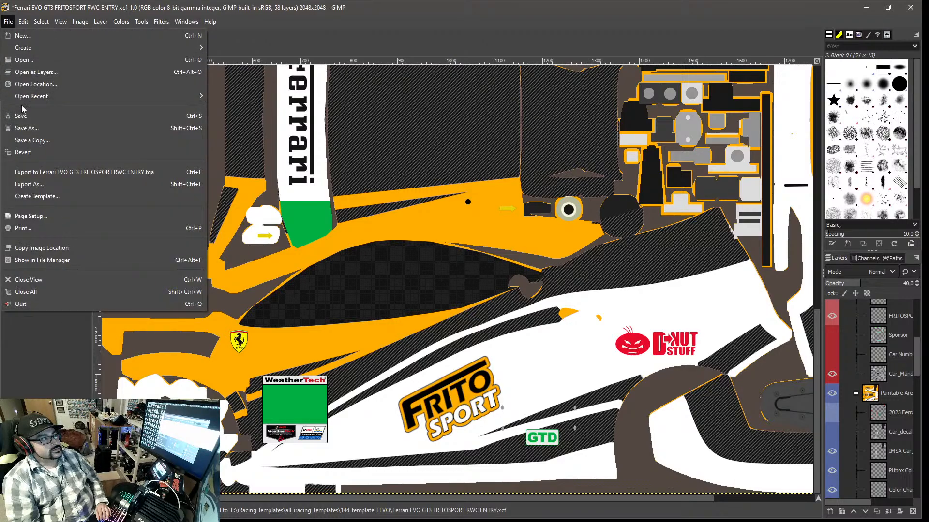
key("ctrl+s")
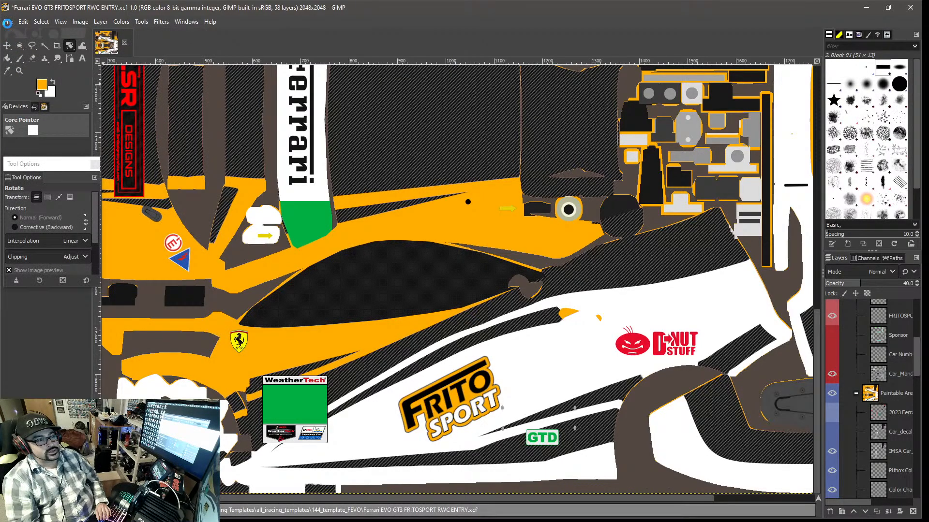
- Hide the IMSA car decals, show the standard Car_decal layer instead and save the livery
left_click(832, 451)
left_click(832, 432)
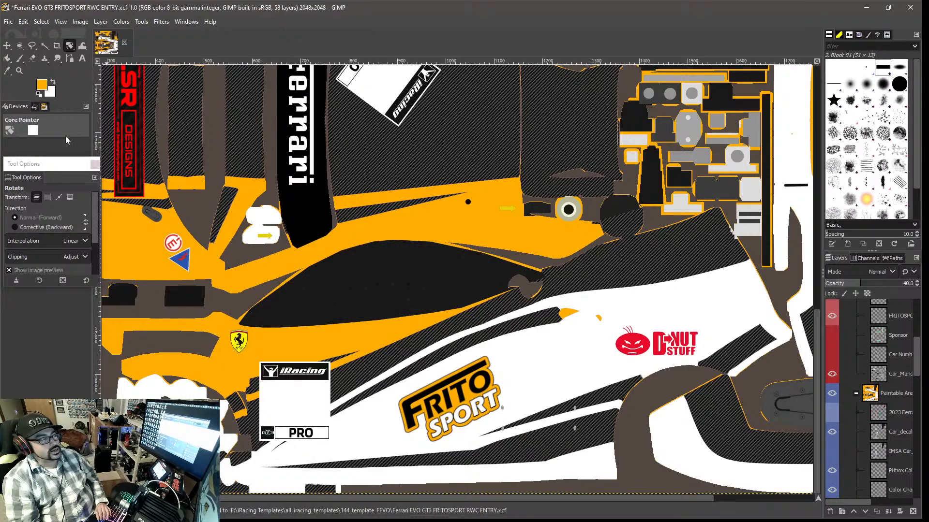
left_click(9, 21)
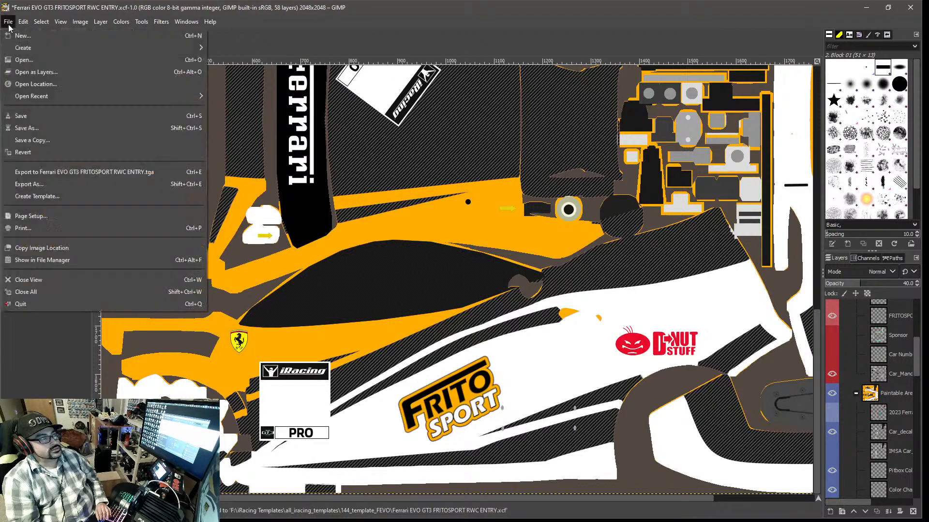
left_click(25, 118)
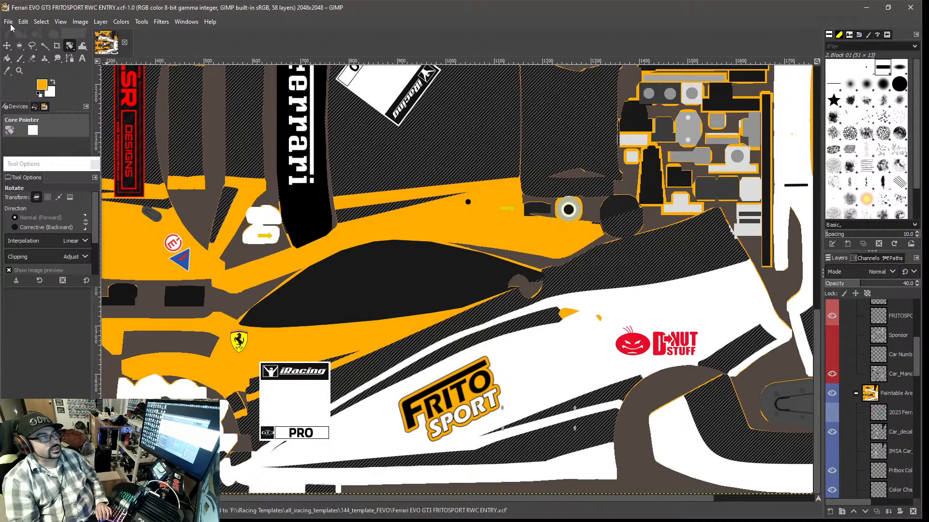
- Save the livery over the existing Ferrari EVO GT3 FRITOSPORT RWC ENTRY.xcf in 144_template_FEVO and export it to the TGA of the same name
left_click(9, 22)
left_click(36, 128)
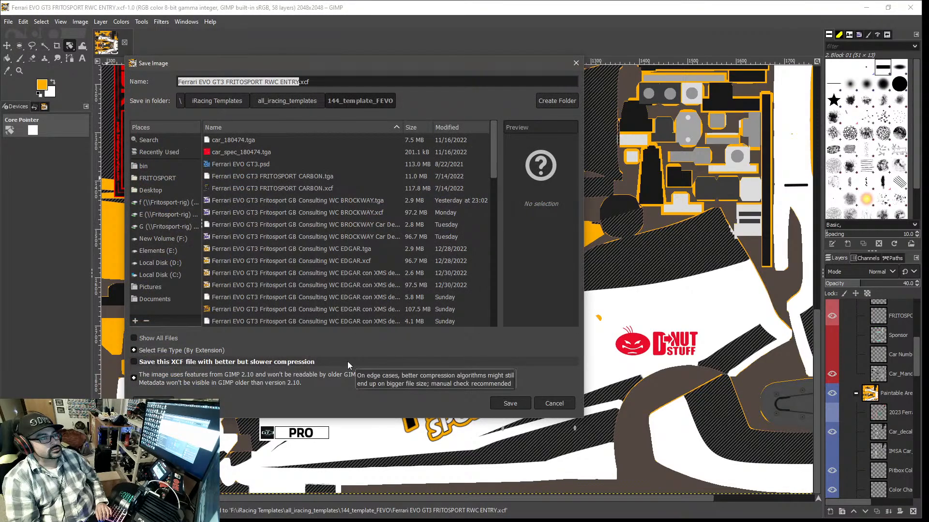
scroll(315, 244, "down", 5)
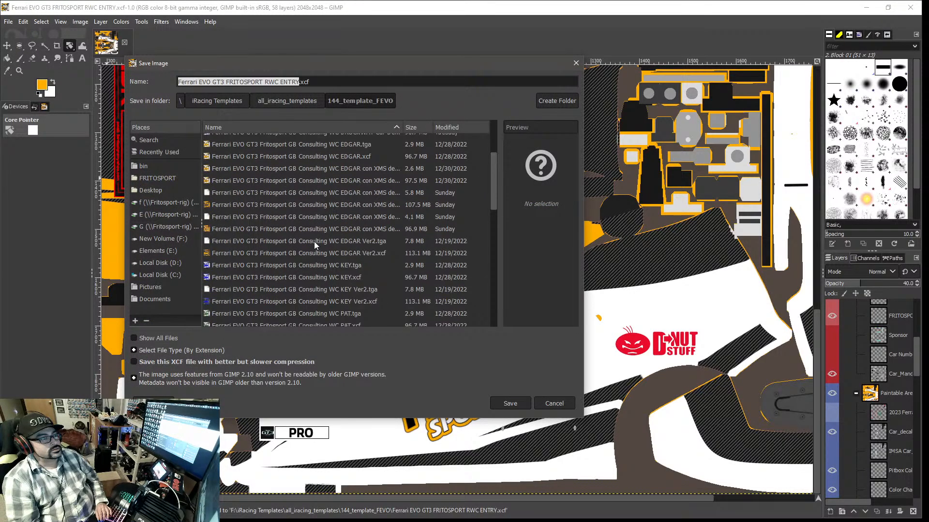
scroll(312, 244, "down", 1)
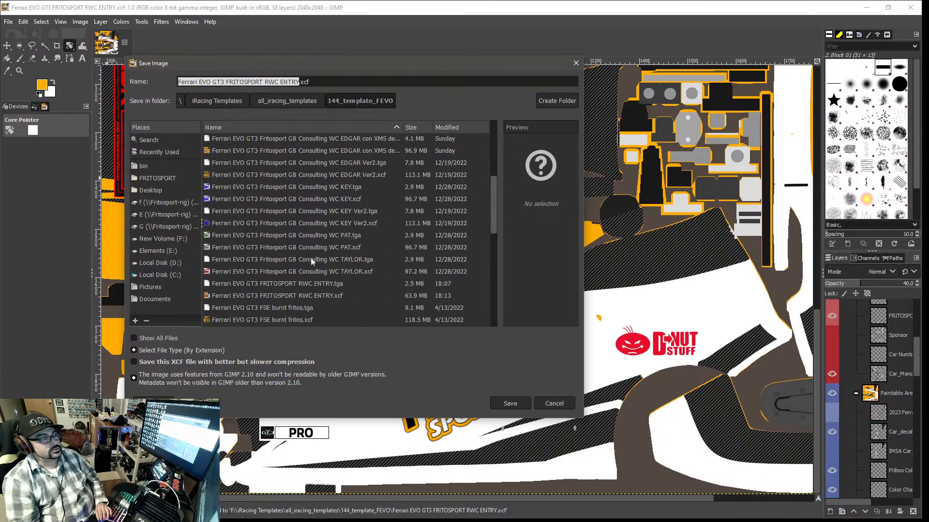
left_click(317, 283)
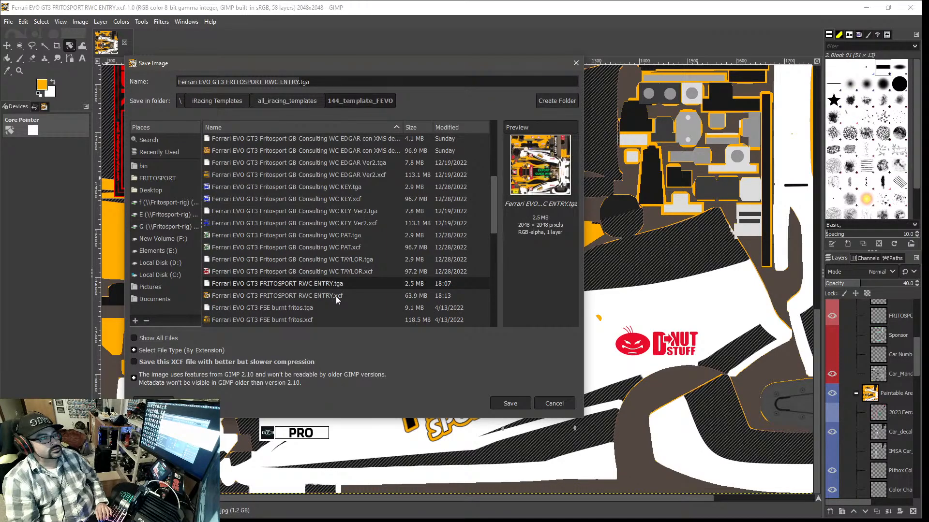
left_click(335, 296)
left_click(511, 404)
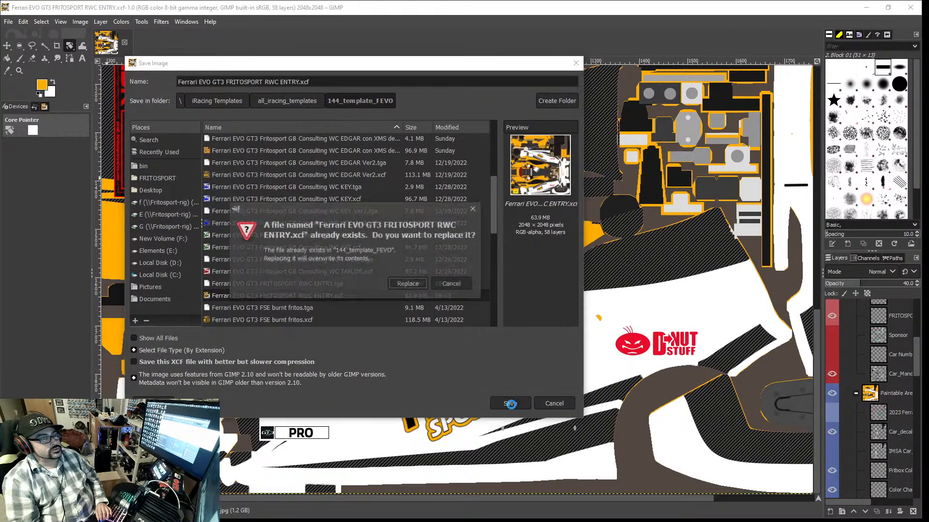
left_click(408, 284)
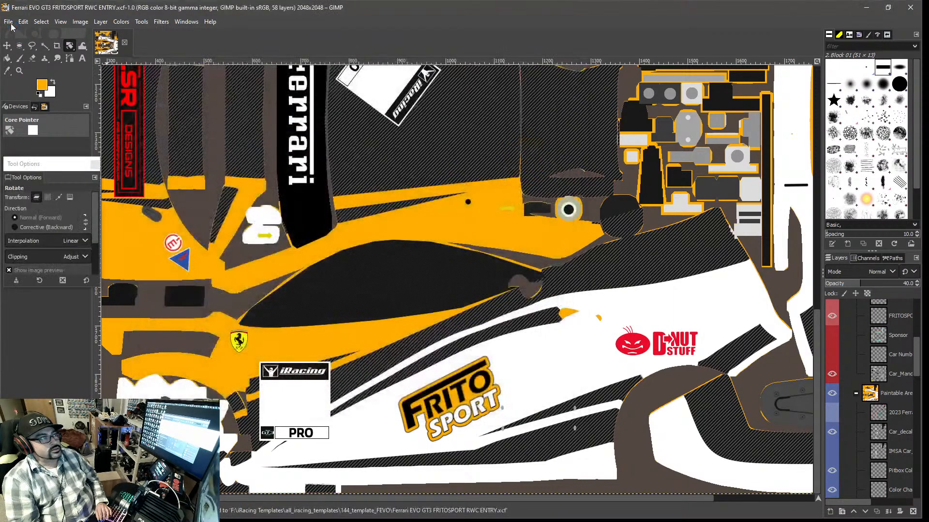
left_click(9, 21)
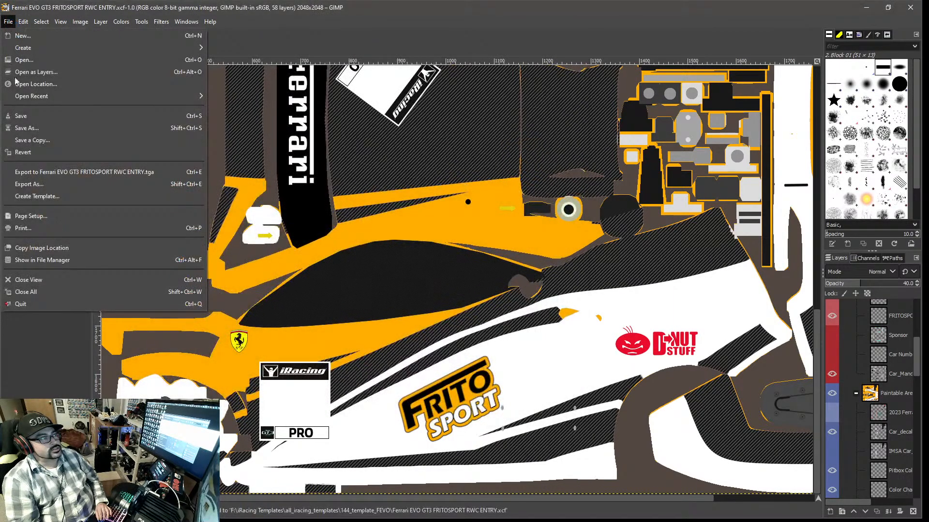
left_click(38, 172)
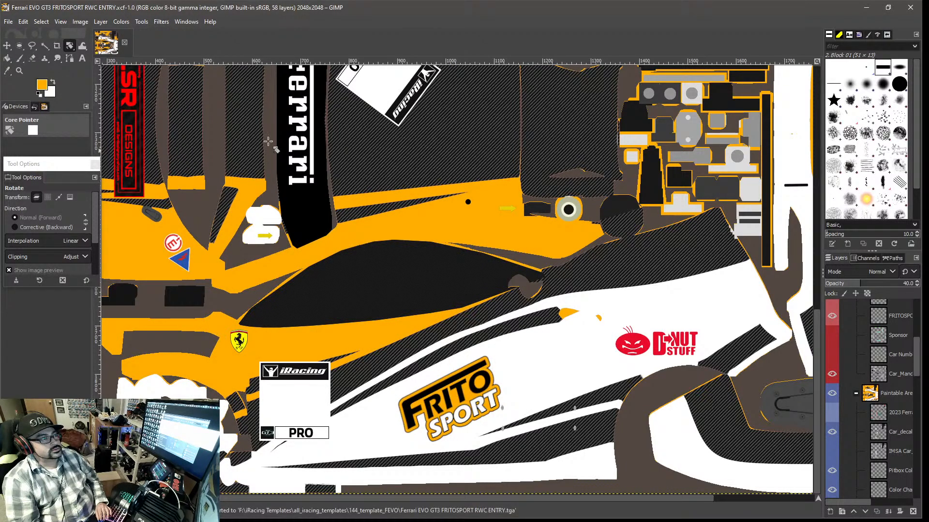
- Switch to iRacing, find the Ferrari 488 GT3 Evo 2020 among the owned cars and open its 3D car model
left_click(868, 12)
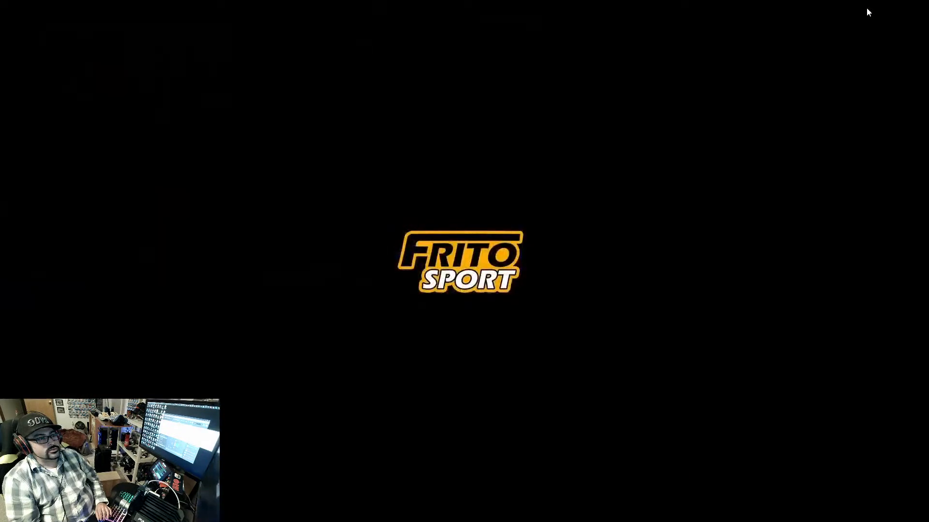
key("alt+Tab")
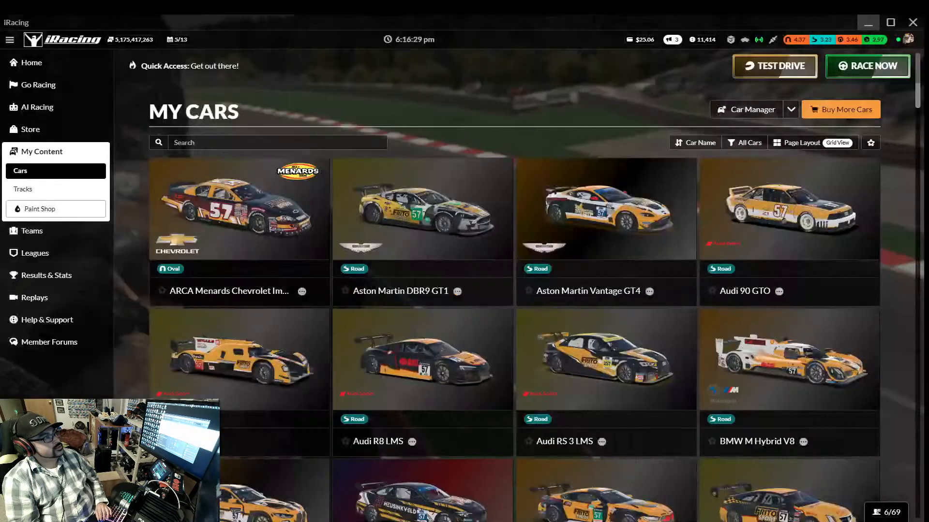
scroll(229, 426, "down", 15)
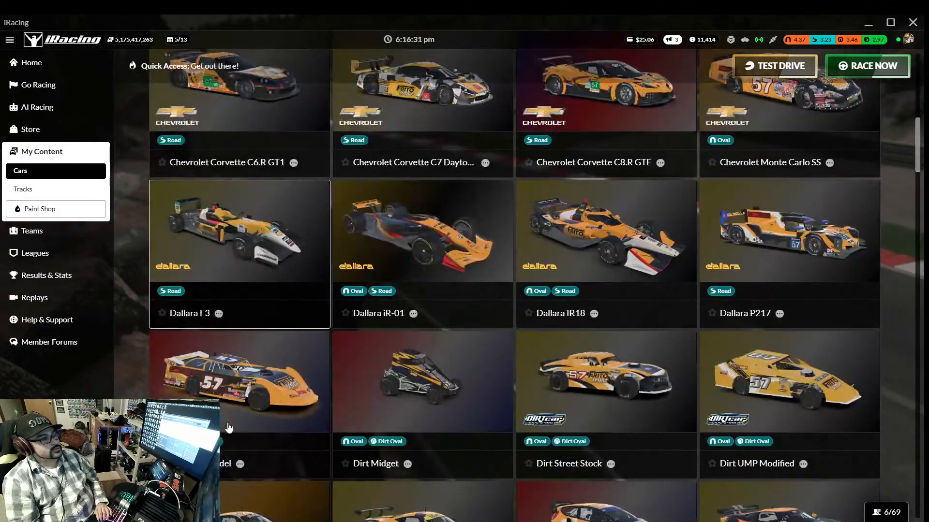
scroll(229, 426, "down", 10)
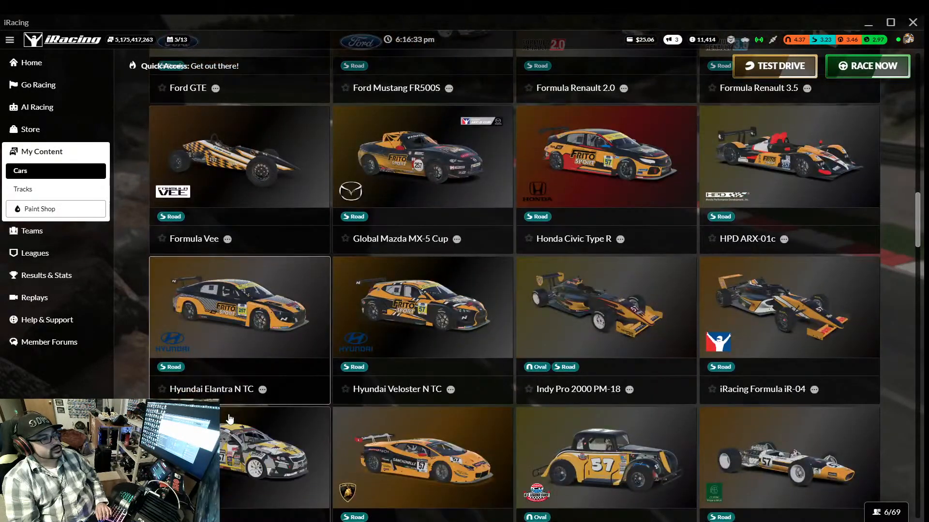
scroll(229, 419, "down", 10)
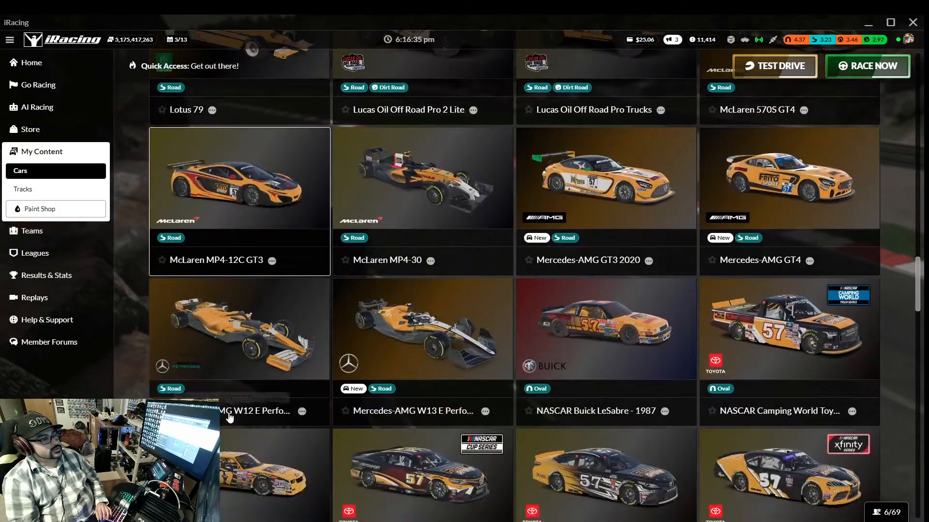
scroll(230, 417, "up", 15)
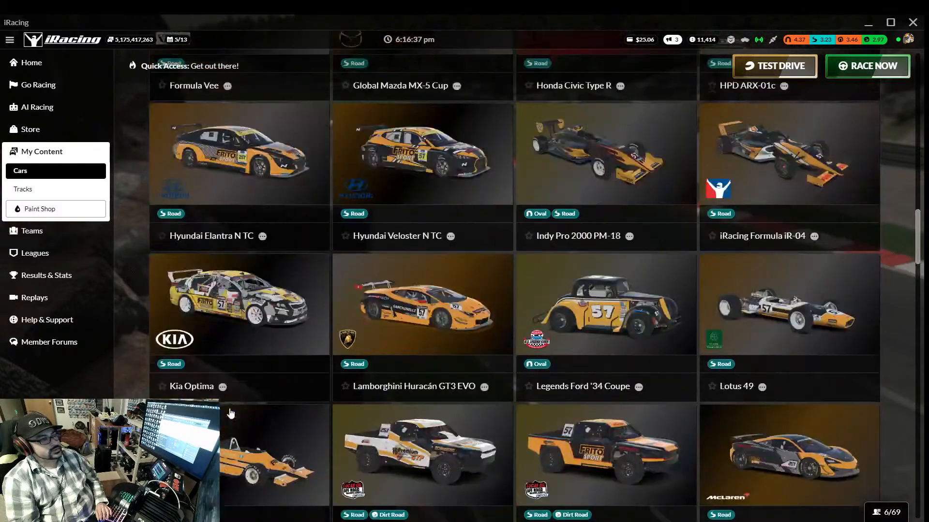
scroll(230, 411, "up", 5)
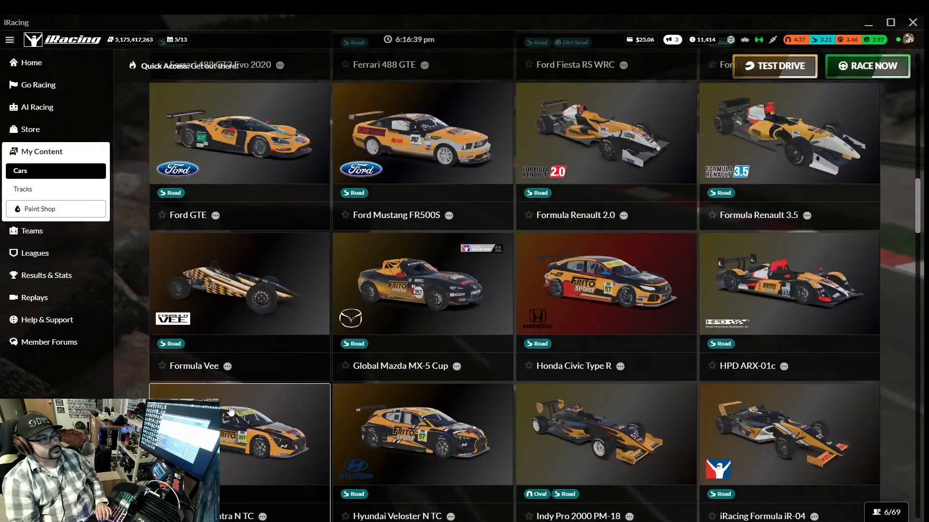
scroll(241, 291, "up", 4)
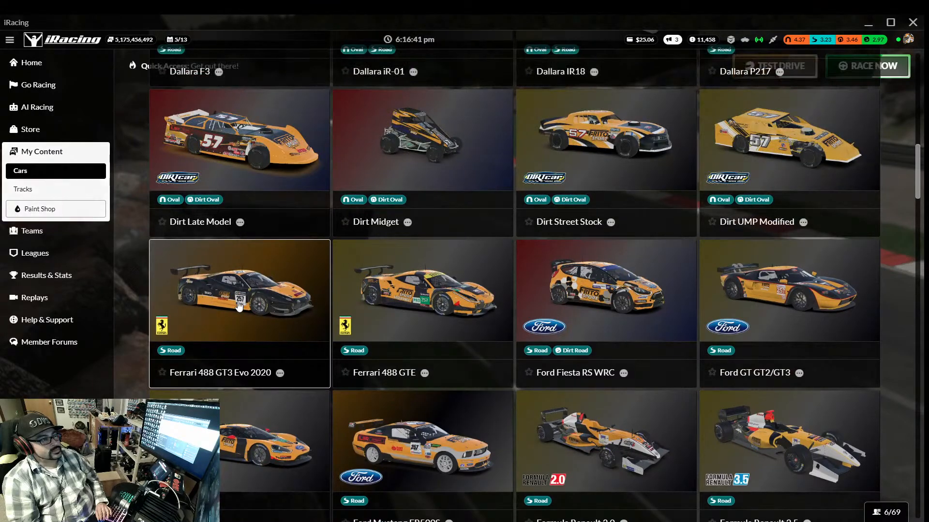
left_click(240, 290)
left_click(461, 91)
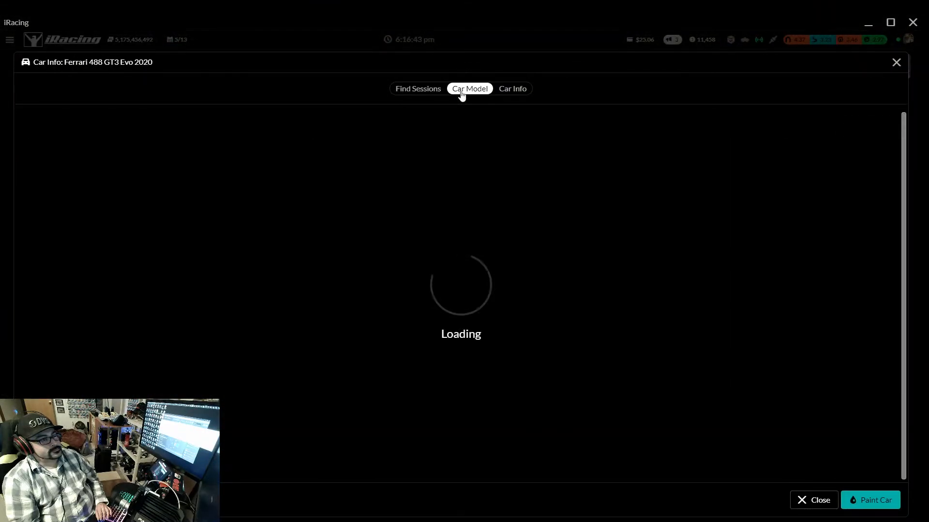
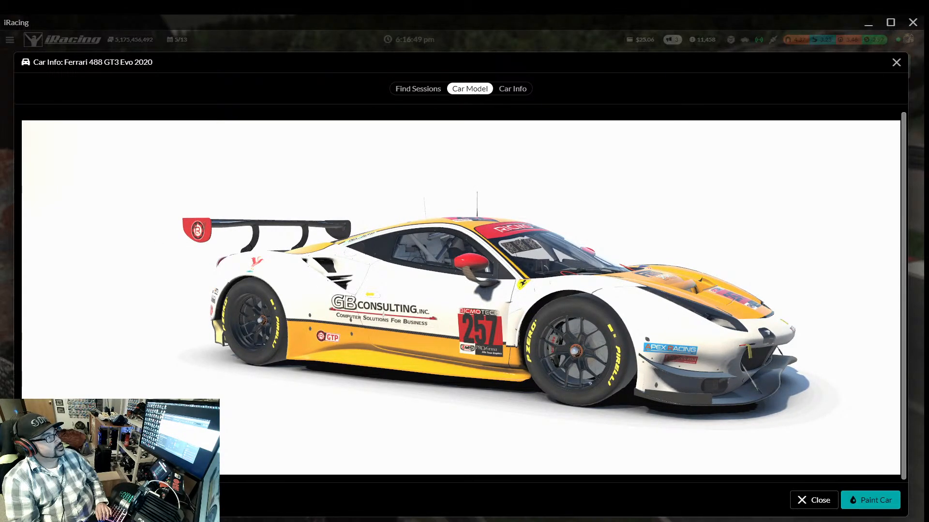
- Switch to Trading Paints and upload Ferrari EVO GT3 FRITOSPORT RWC ENTRY as the sim-stamped number paint for the Ferrari 488 GT3 Evo 2020
key("alt+Tab")
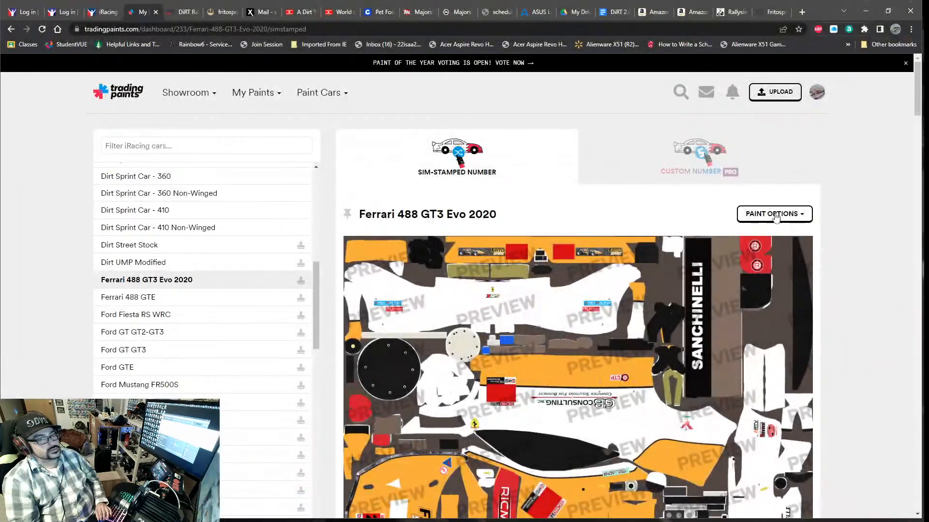
left_click(769, 216)
left_click(734, 238)
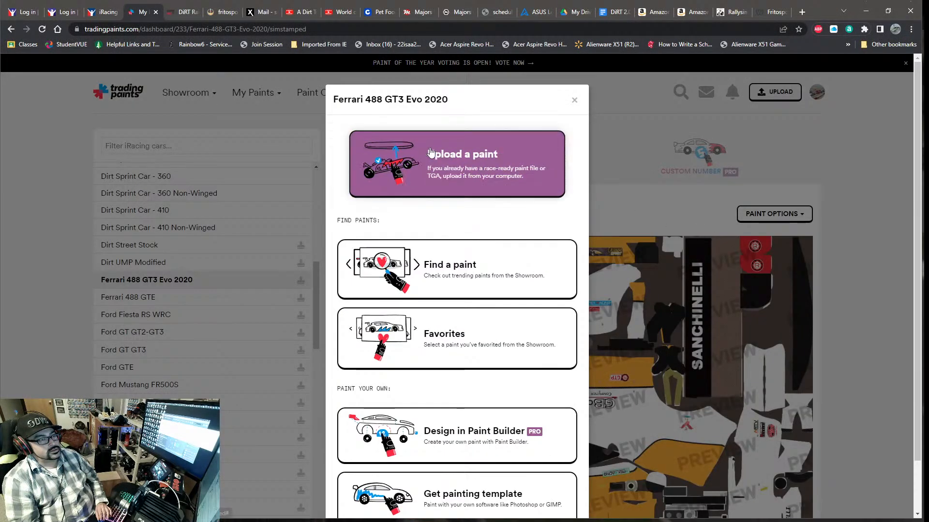
left_click(447, 191)
left_click(456, 256)
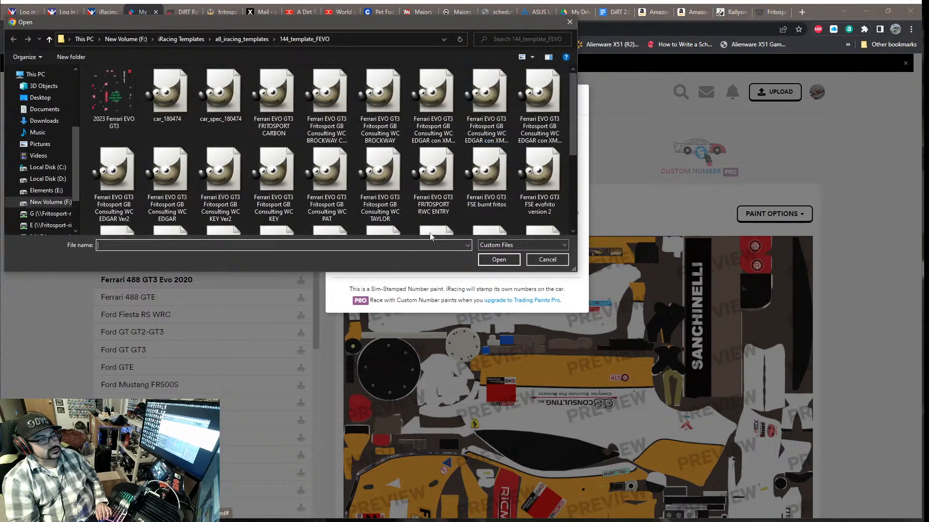
left_click(431, 186)
left_click(495, 260)
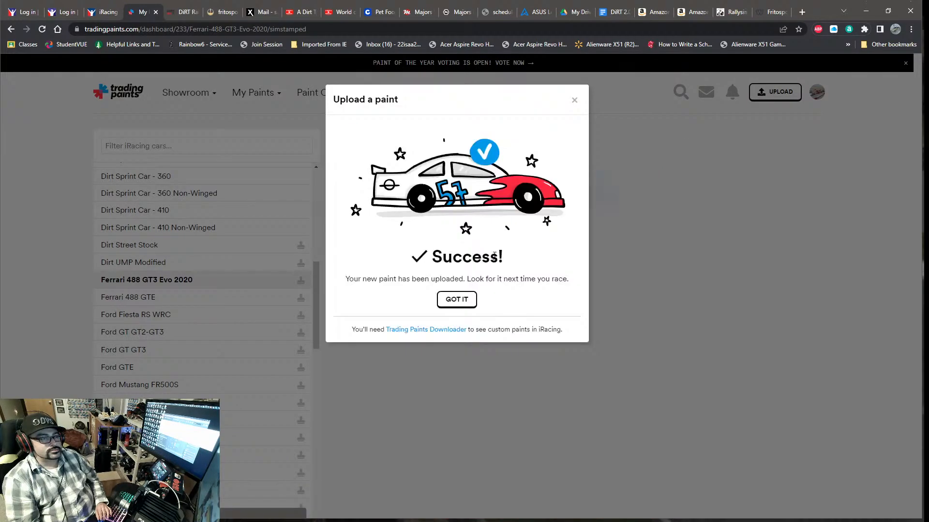
left_click(468, 297)
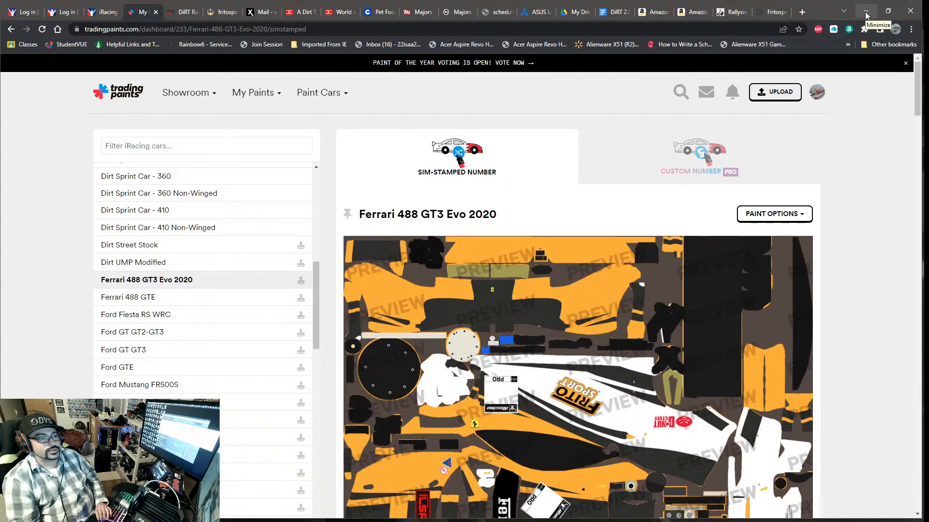
- Switch to the Trading Paints downloader and save its settings with automatic paint refresh enabled to fetch the newly uploaded Ferrari livery
left_click(865, 13)
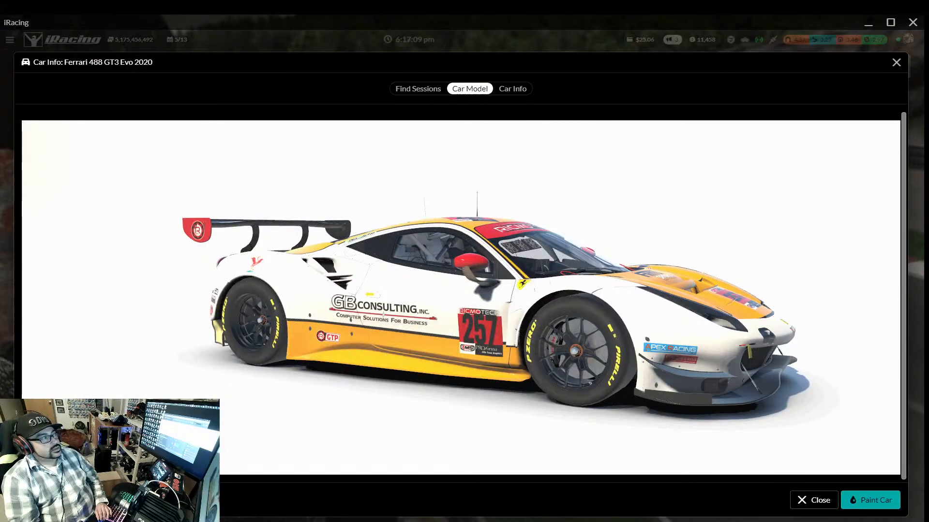
left_click_drag(0, 158, 263, 161)
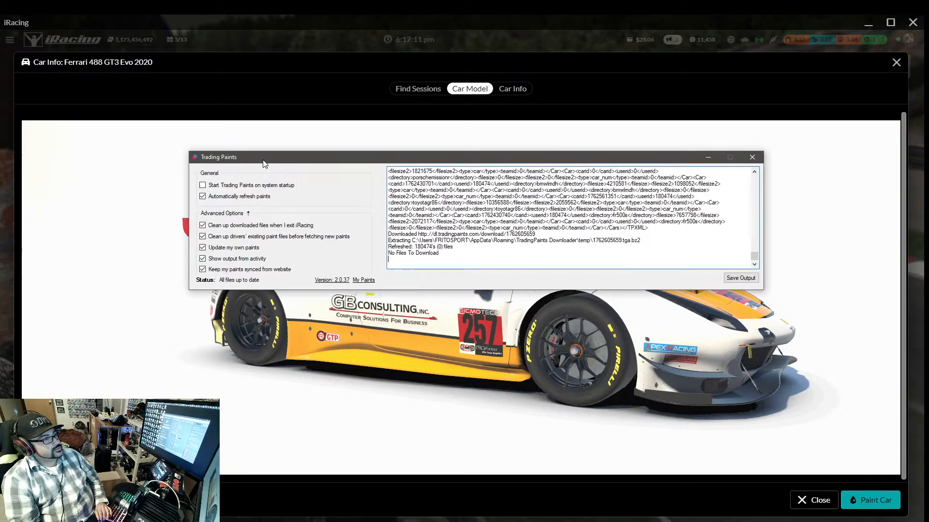
left_click(215, 197)
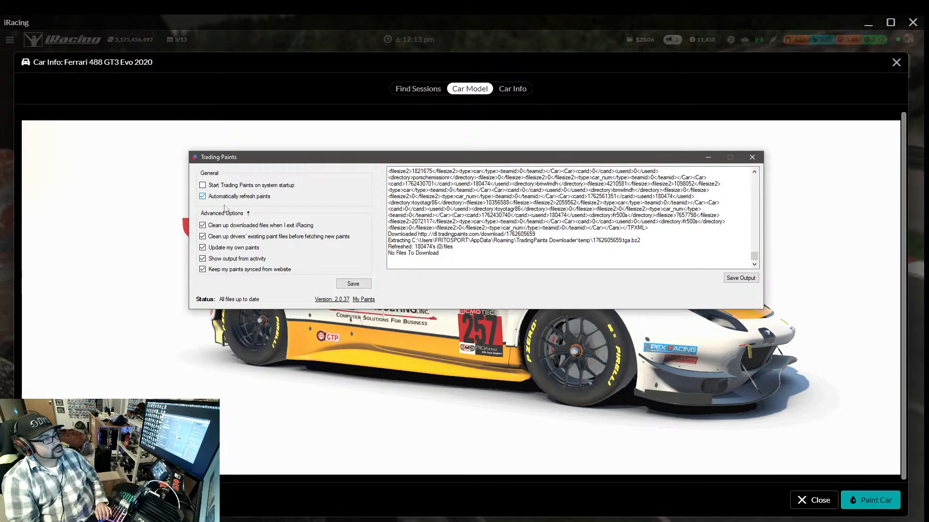
left_click(353, 283)
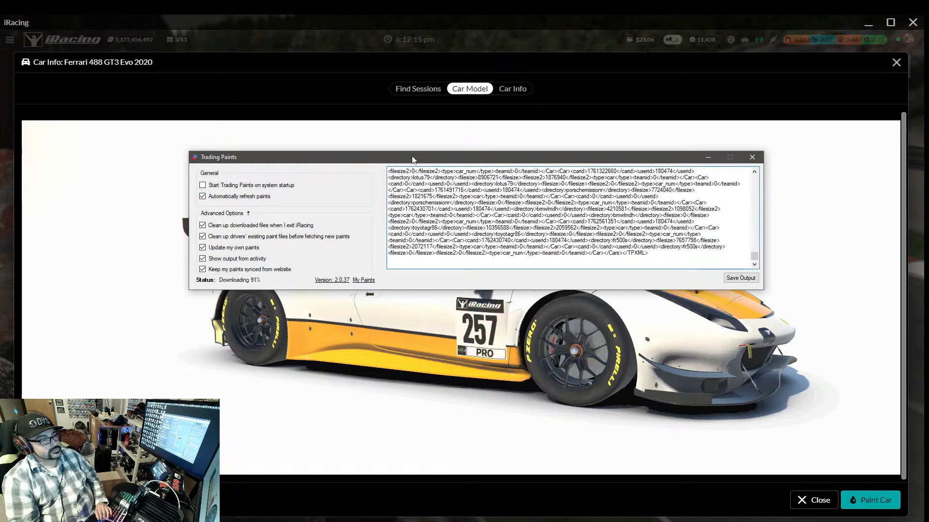
left_click_drag(413, 159, 0, 165)
- Inspect the Ferrari 488 GT3 Evo 2020's refreshed livery and number decals from both sides and up close, and close its car details
left_click_drag(447, 327, 268, 347)
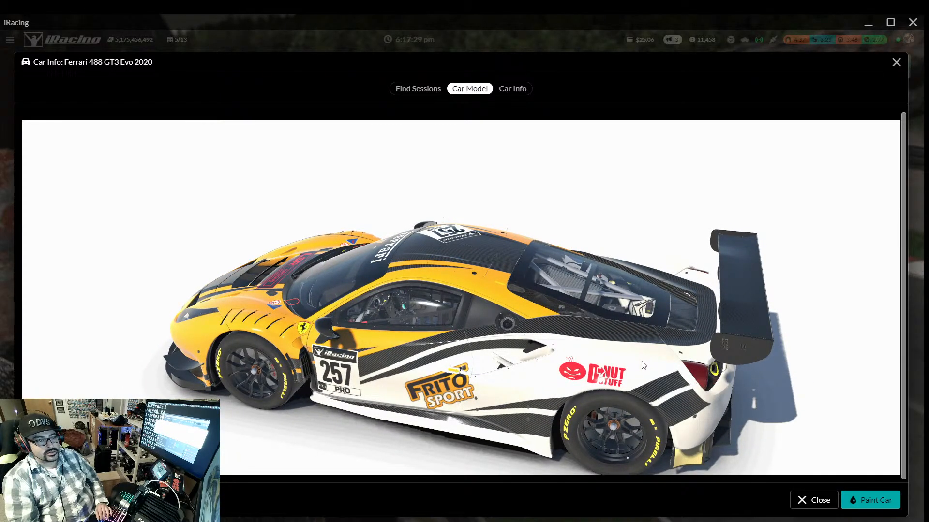
left_click_drag(644, 365, 445, 345)
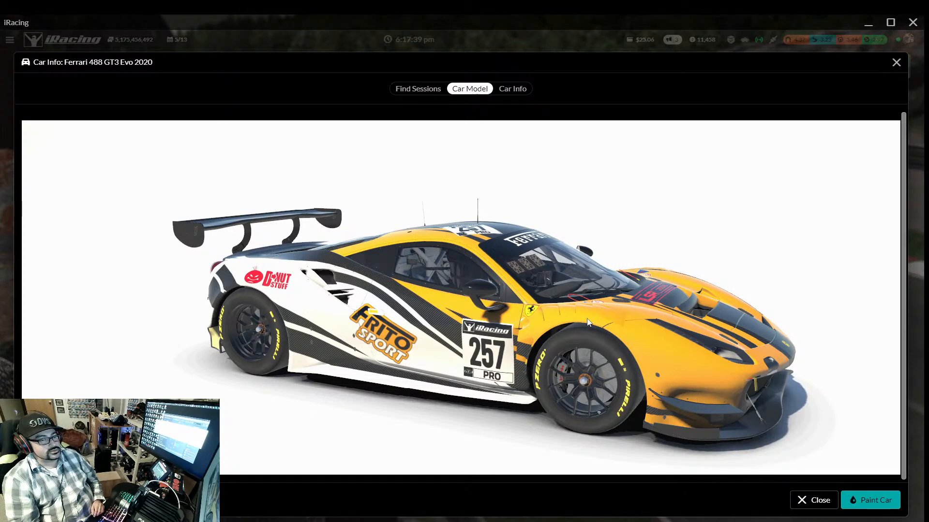
left_click_drag(609, 354, 434, 341)
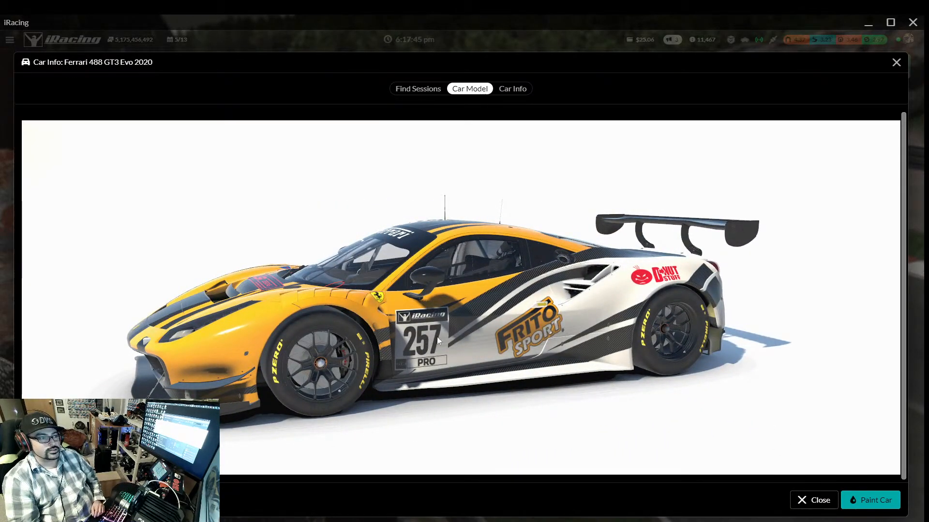
scroll(449, 321, "up", 5)
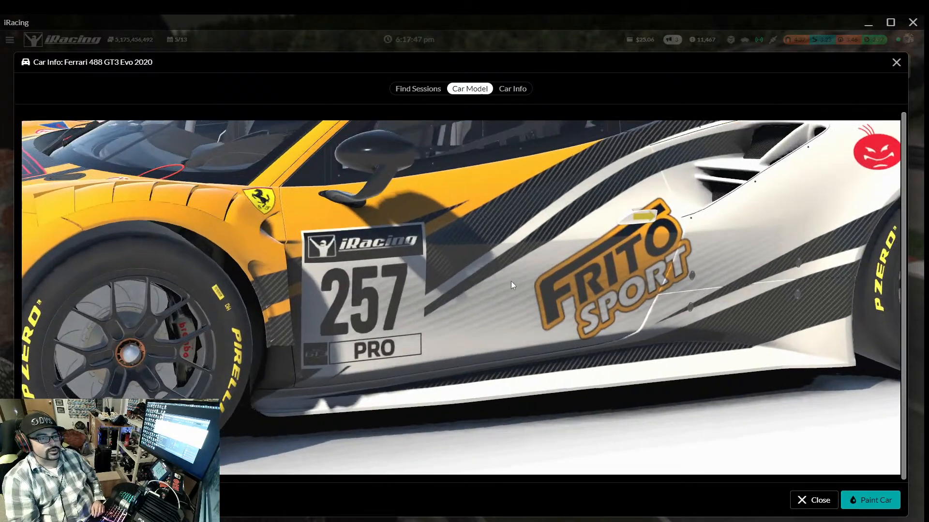
left_click_drag(511, 281, 295, 286)
scroll(295, 285, "down", 5)
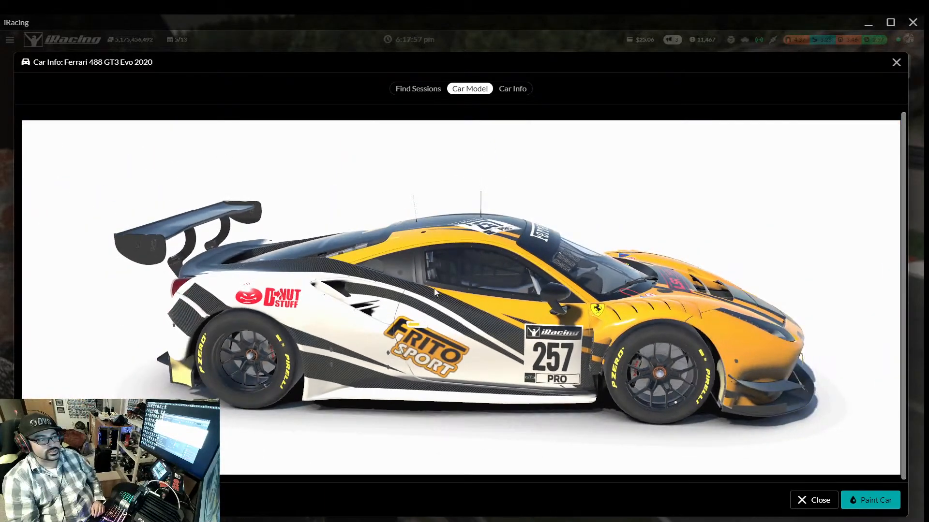
mouse_move(434, 289)
left_mouse_down()
mouse_move(422, 291)
mouse_move(428, 298)
left_mouse_up()
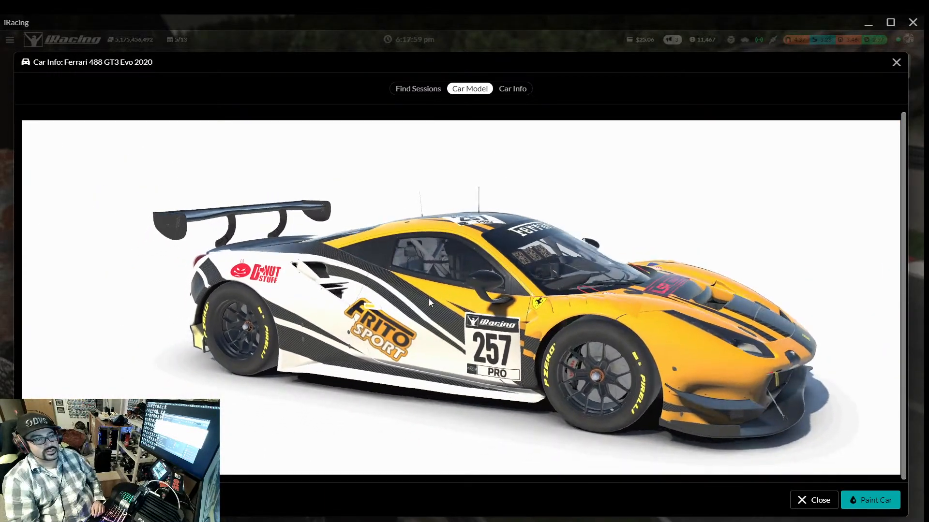
left_click(799, 500)
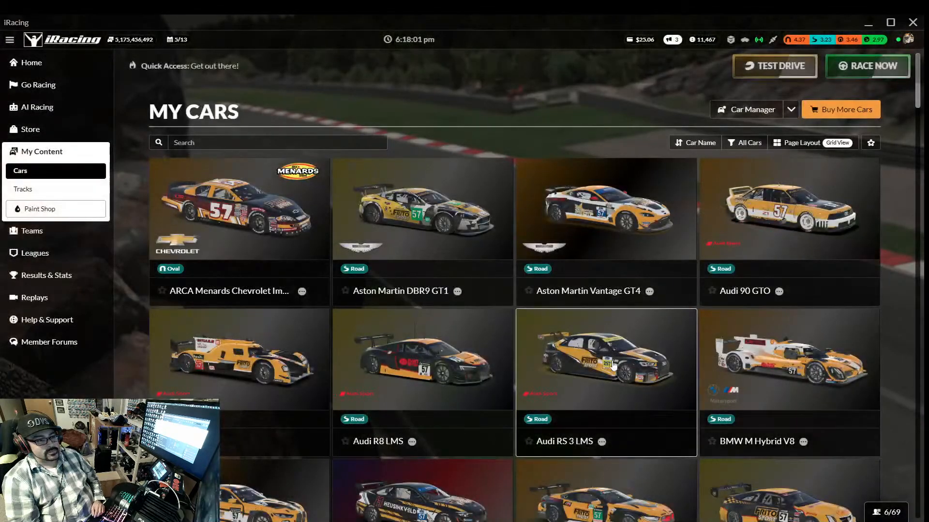
- Open the Audi RS 3 LMS's 3D car model, examine its series decals from the side and above, and close it
left_click(601, 363)
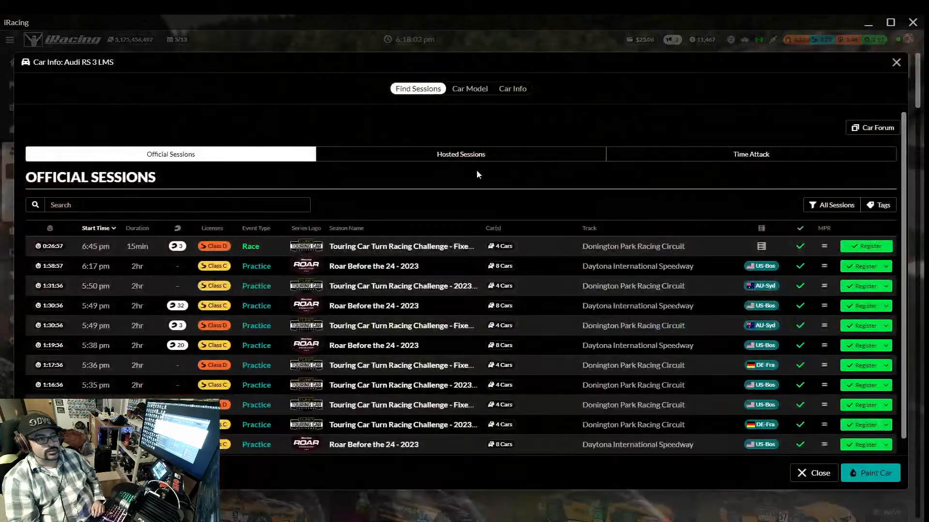
left_click(472, 90)
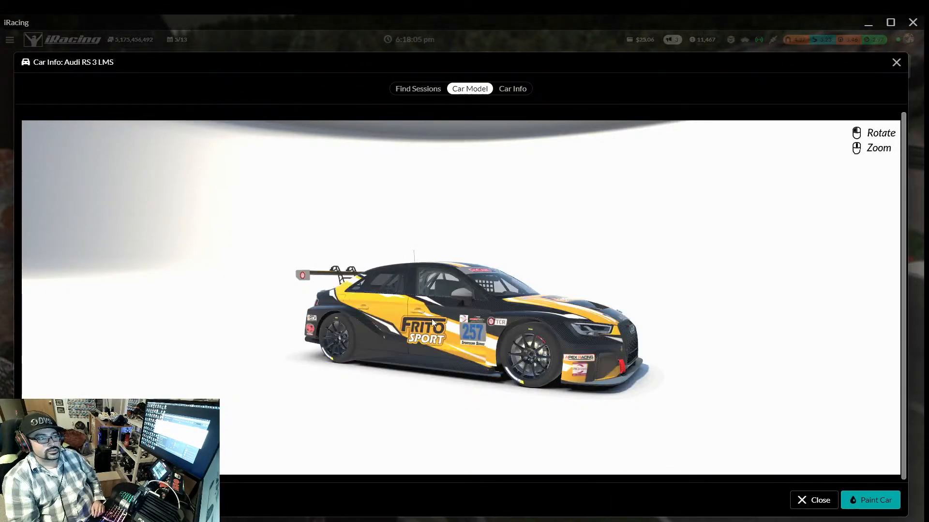
scroll(436, 338, "up", 6)
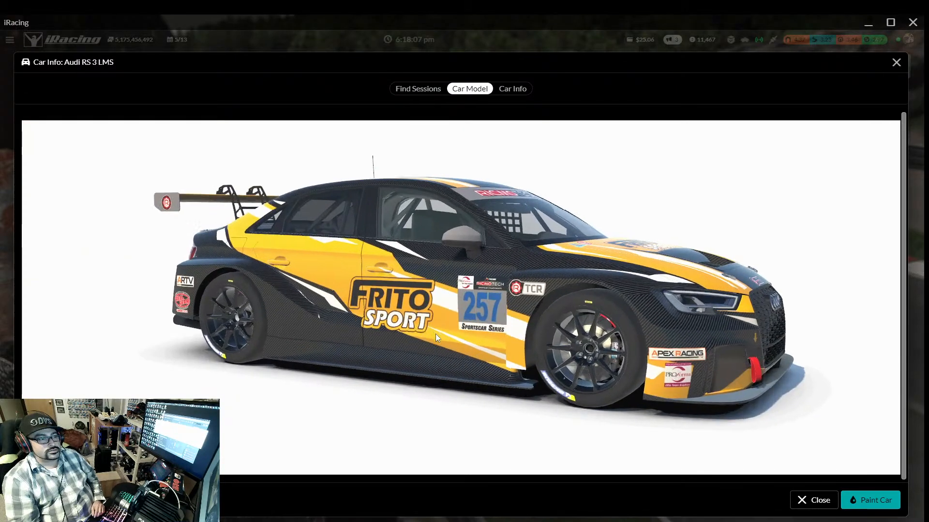
scroll(438, 321, "up", 3)
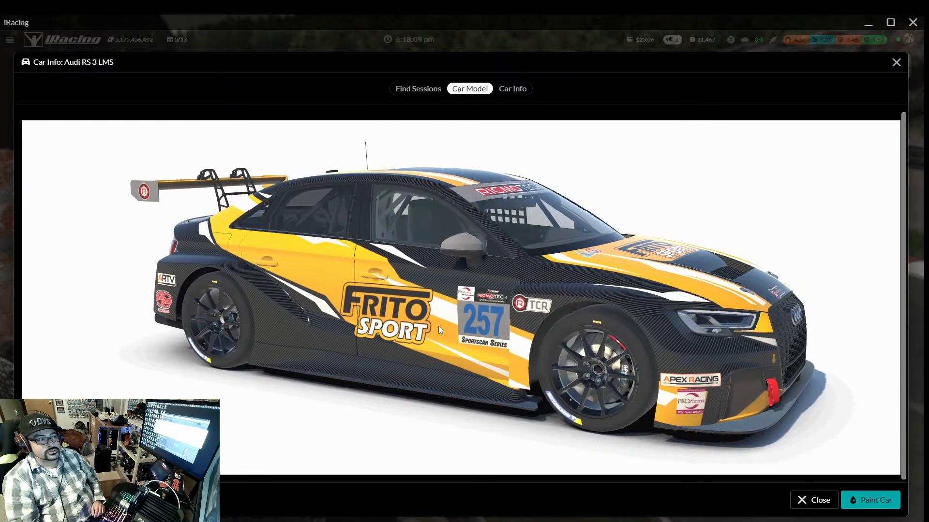
scroll(437, 327, "up", 2)
scroll(438, 327, "down", 2)
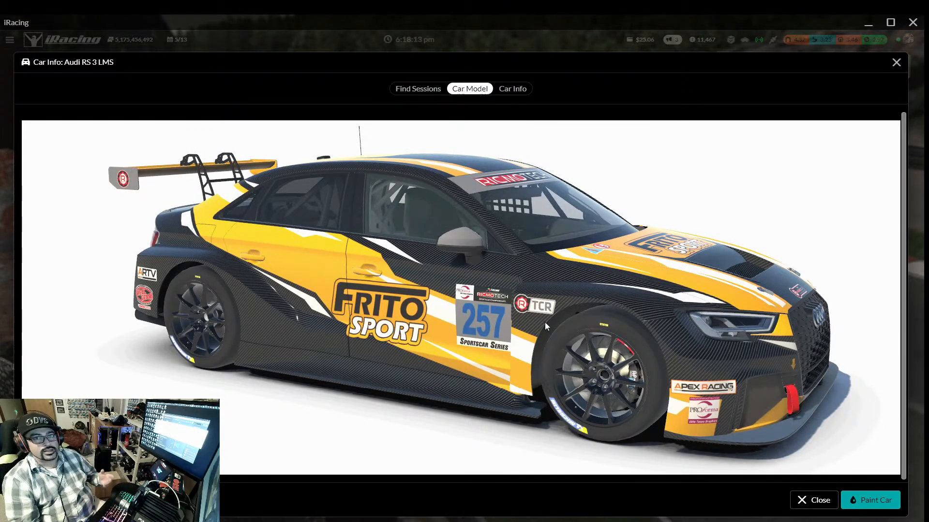
left_click_drag(545, 322, 192, 408)
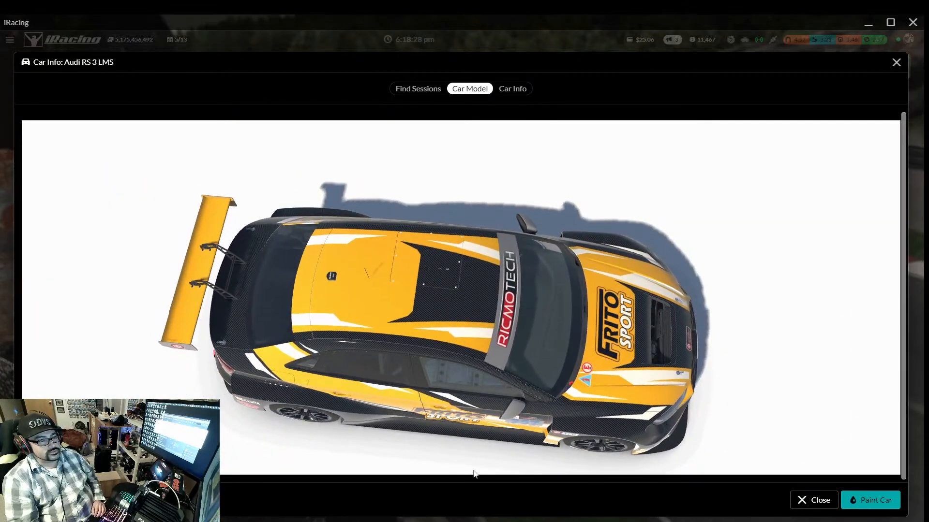
left_click(809, 502)
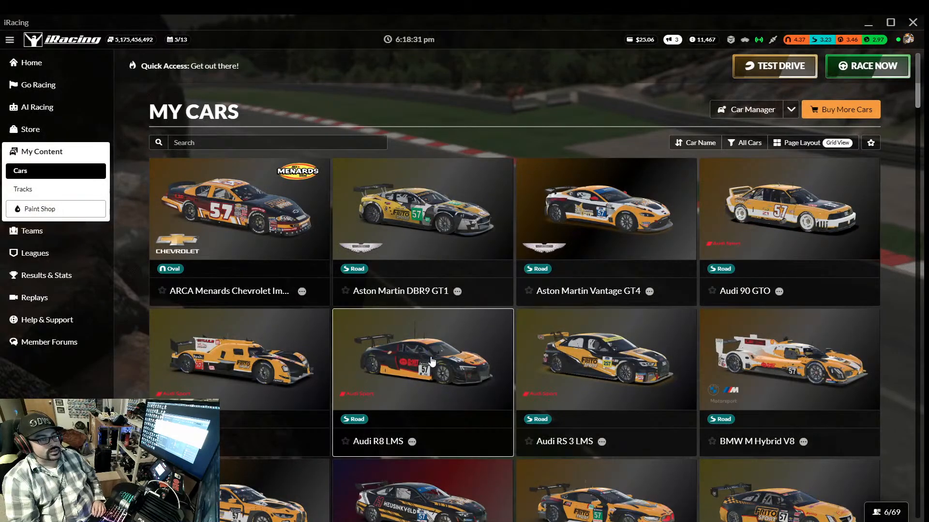
- Open the BMW M8 GTE's 3D car model, examine its number panel and series decals from side to rear, and close it
scroll(430, 360, "down", 4)
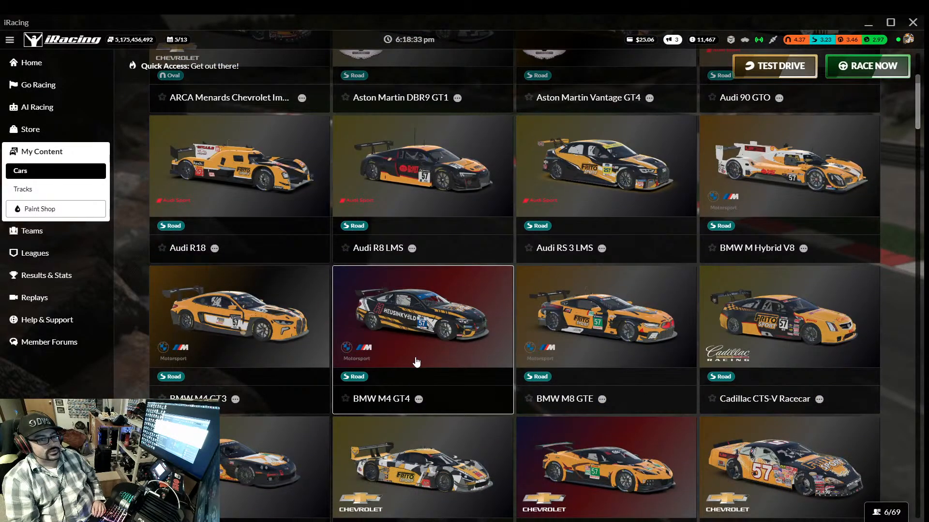
left_click(598, 318)
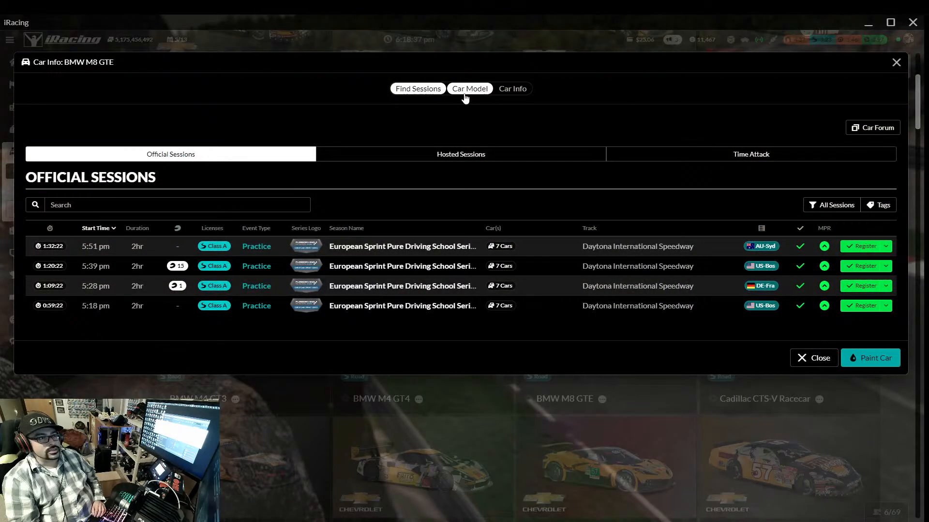
left_click(465, 92)
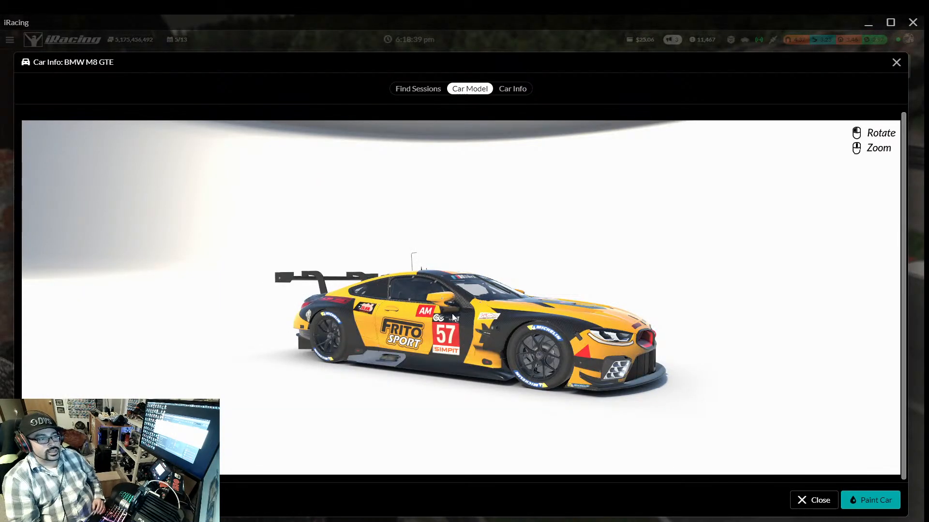
scroll(457, 341, "up", 5)
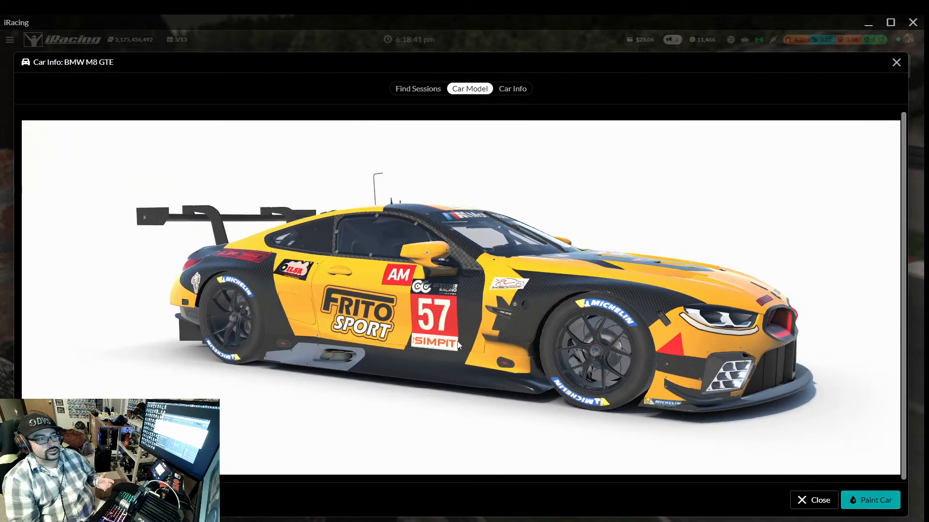
scroll(455, 340, "up", 3)
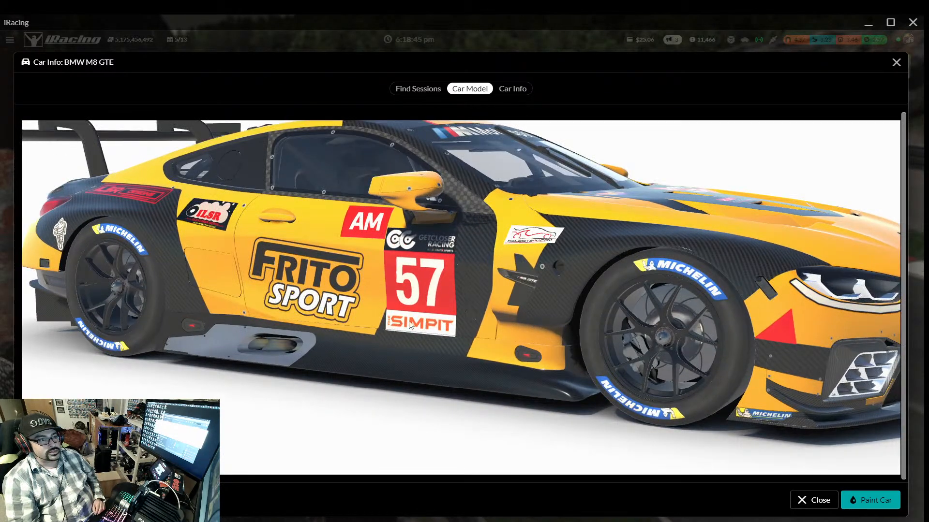
scroll(486, 298, "down", 5)
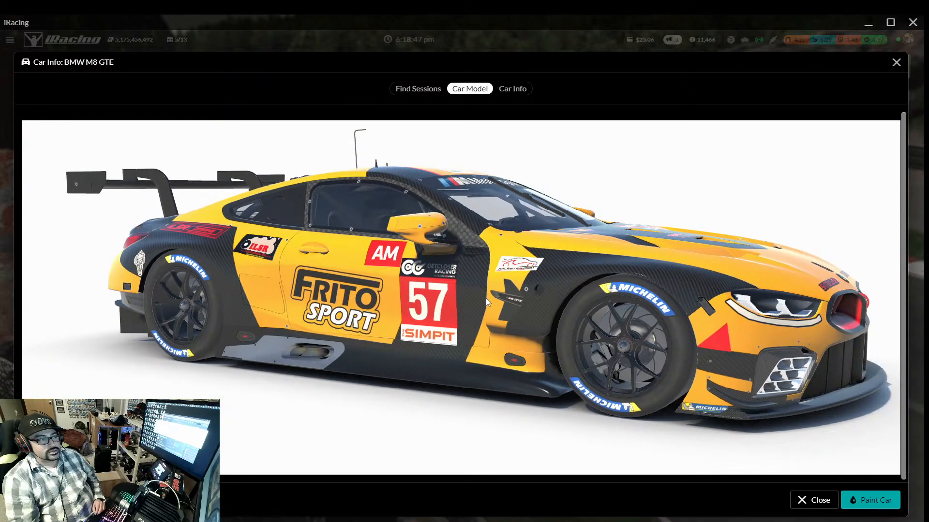
left_click_drag(486, 298, 187, 286)
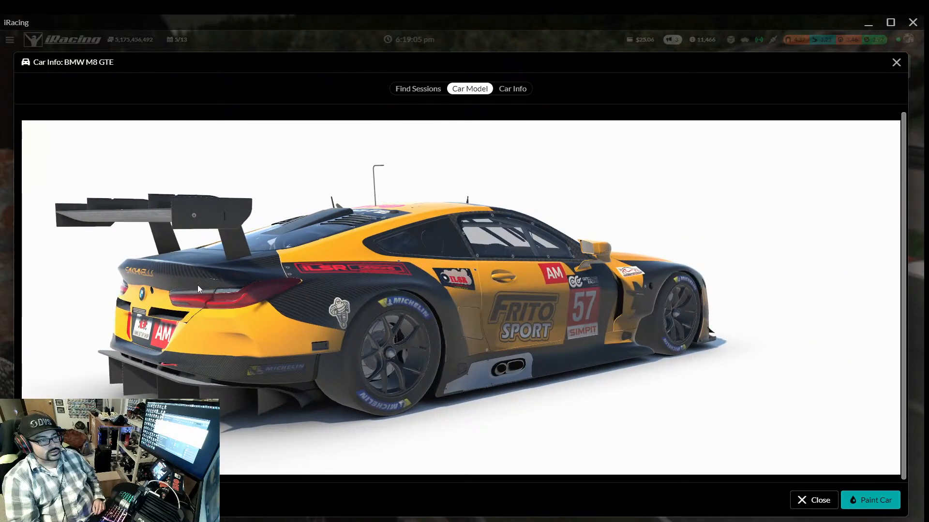
left_click(814, 500)
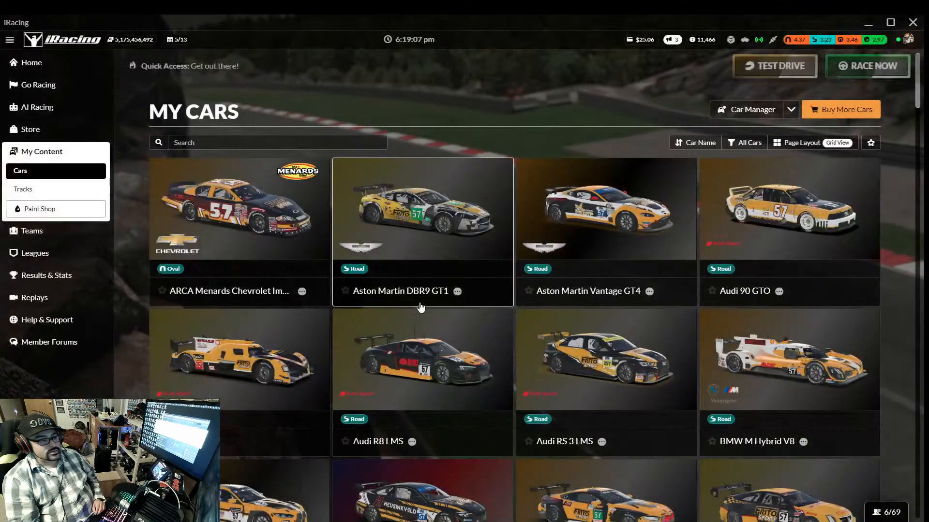
- Open the Chevrolet Corvette C8.R GTE's 3D car model, examine its class and number decals all around, and return to the owned cars
scroll(422, 309, "down", 4)
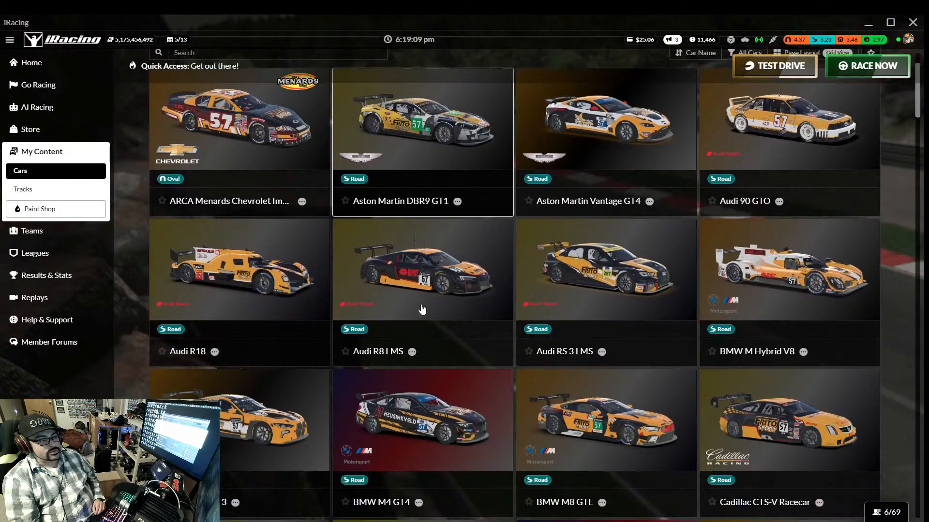
scroll(422, 310, "down", 1)
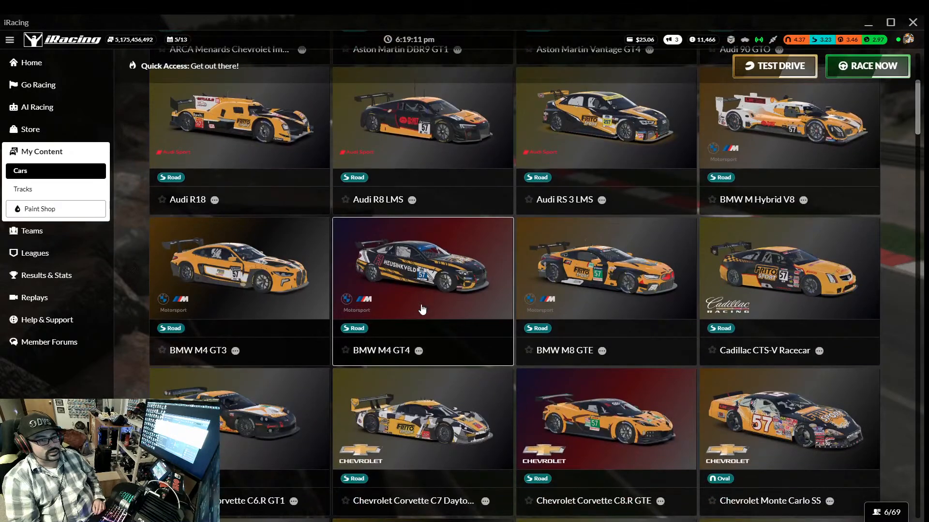
scroll(422, 309, "down", 2)
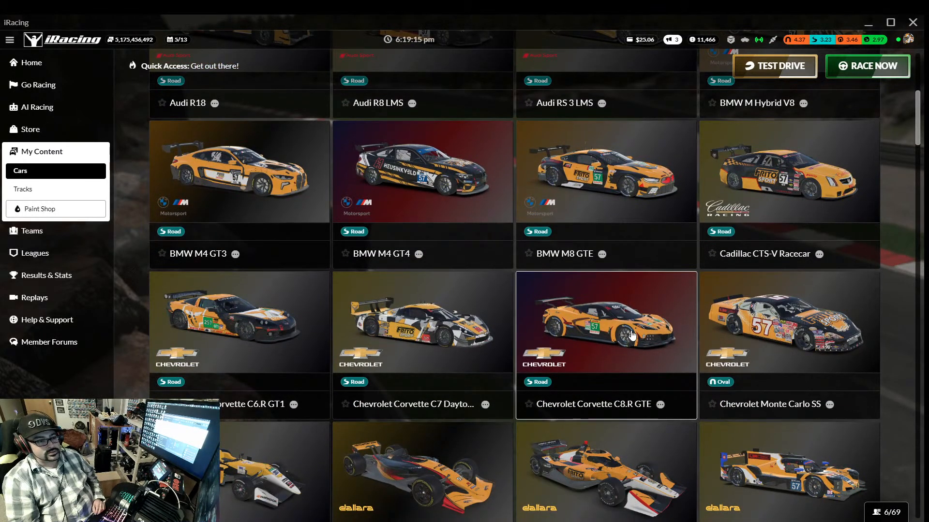
left_click(631, 334)
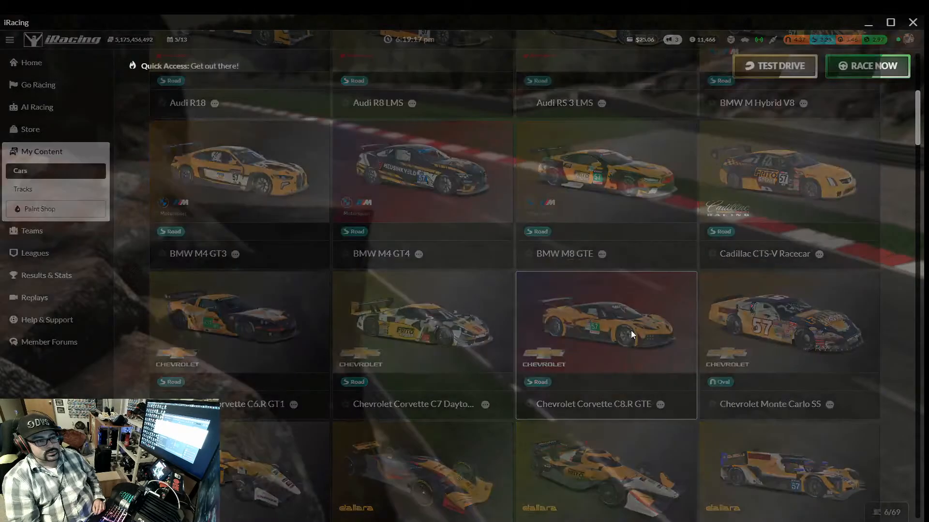
left_click(472, 90)
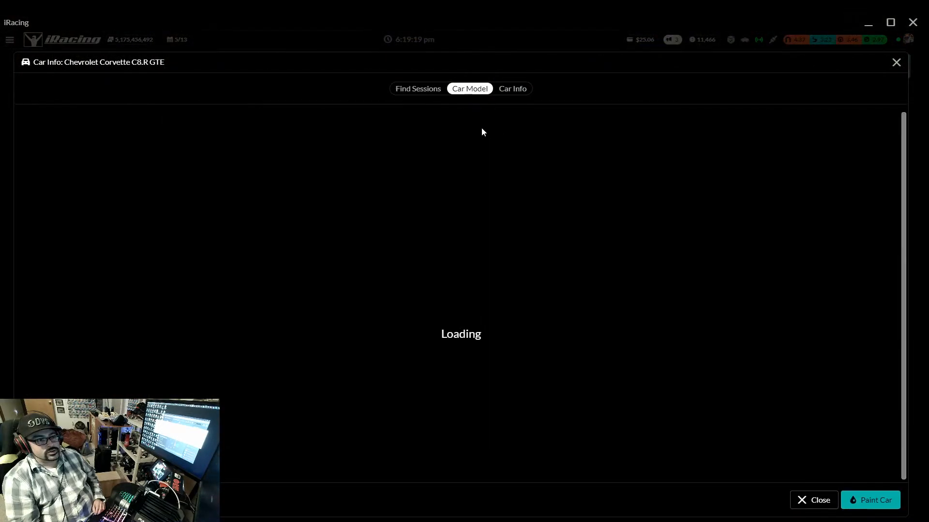
scroll(460, 345, "up", 5)
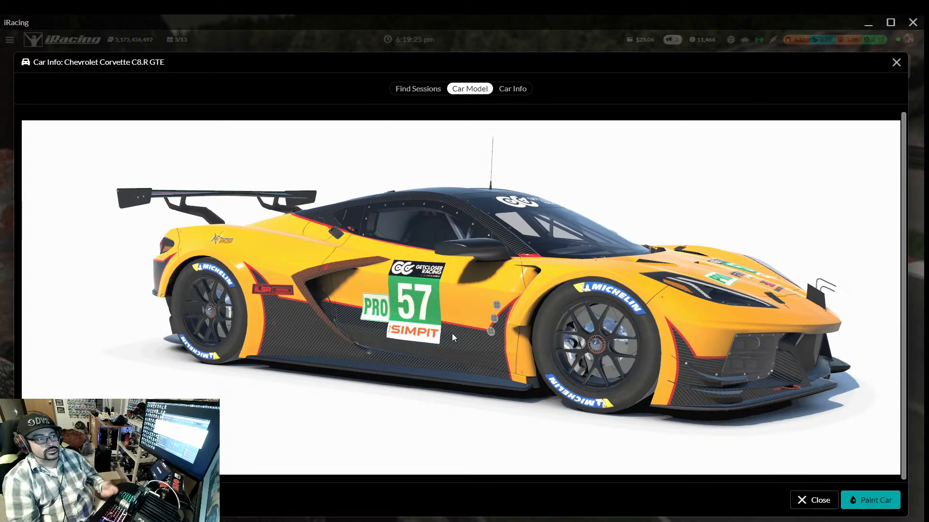
left_click_drag(408, 291, 33, 294)
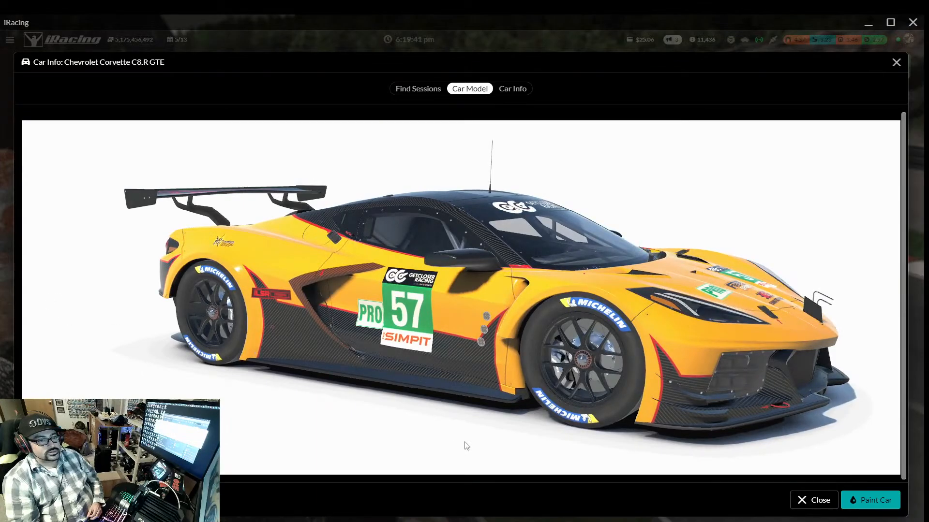
left_click(813, 503)
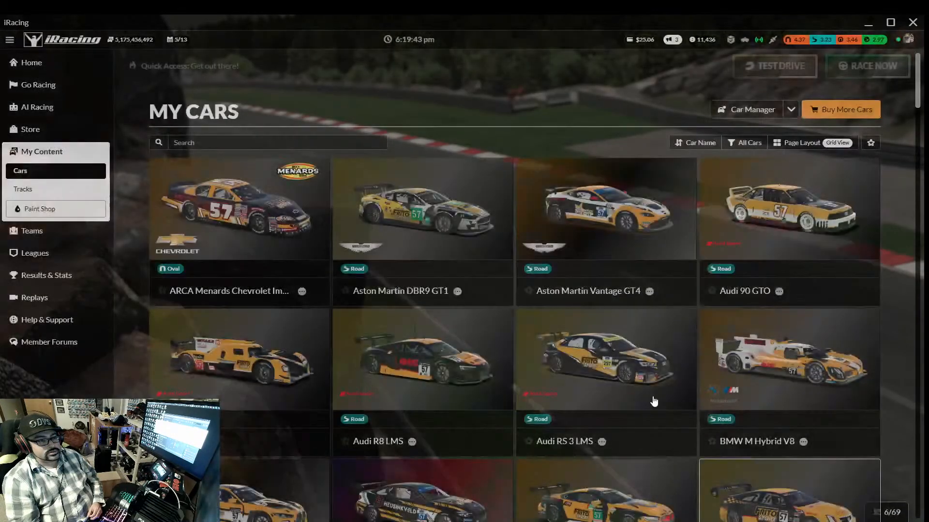
scroll(586, 393, "down", 1)
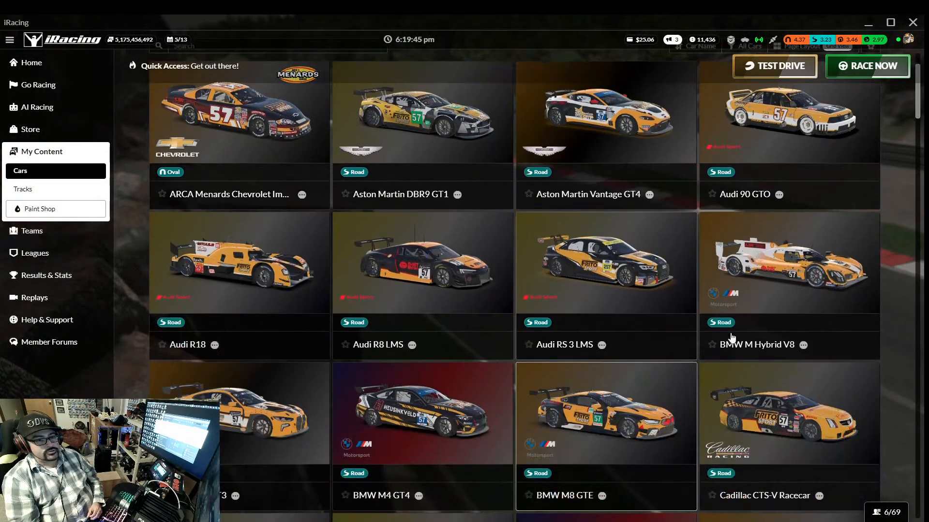
- Open the BMW M Hybrid V8's 3D car model, examine its number panel and series decals up close and toward the rear, and close it
left_click(789, 267)
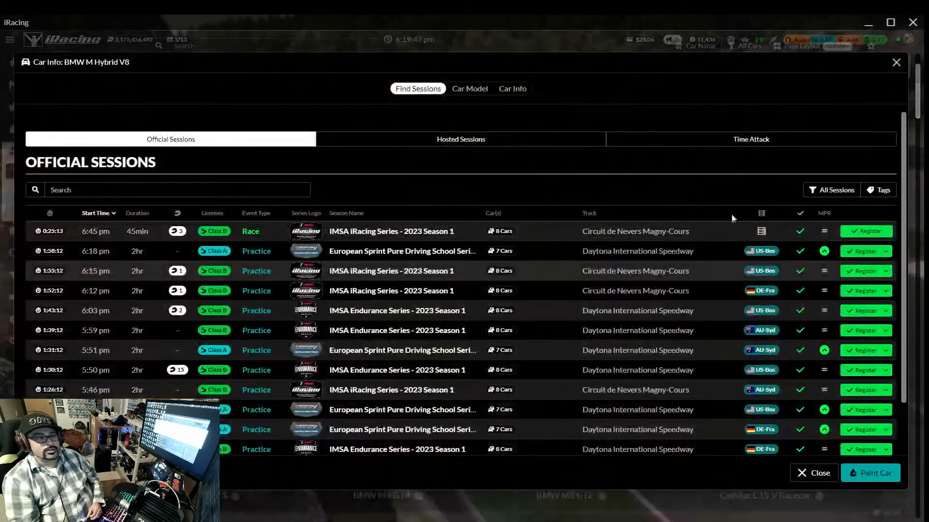
left_click(469, 90)
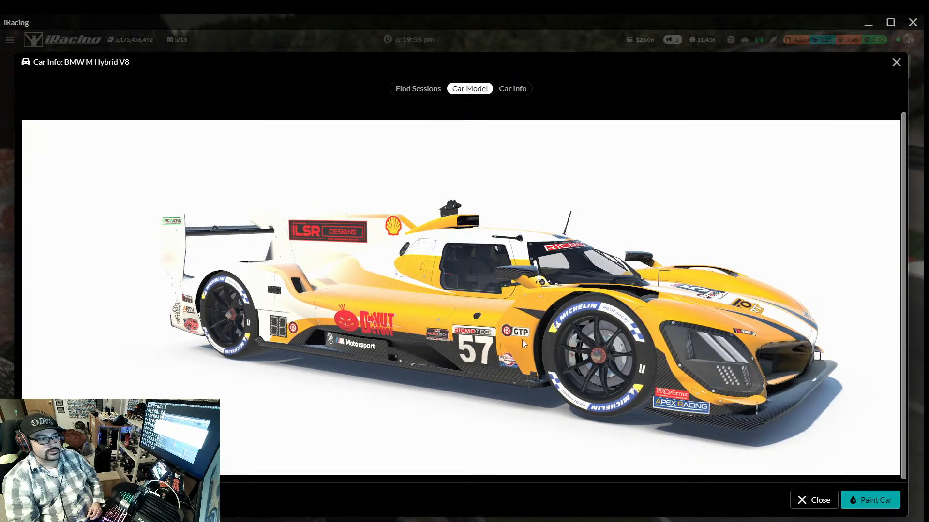
scroll(522, 341, "up", 3)
scroll(522, 342, "up", 1)
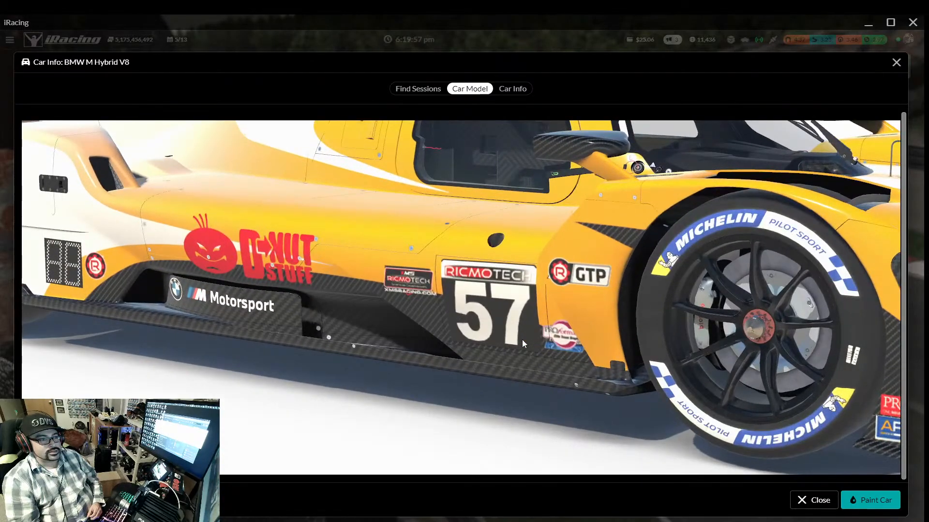
scroll(522, 343, "down", 5)
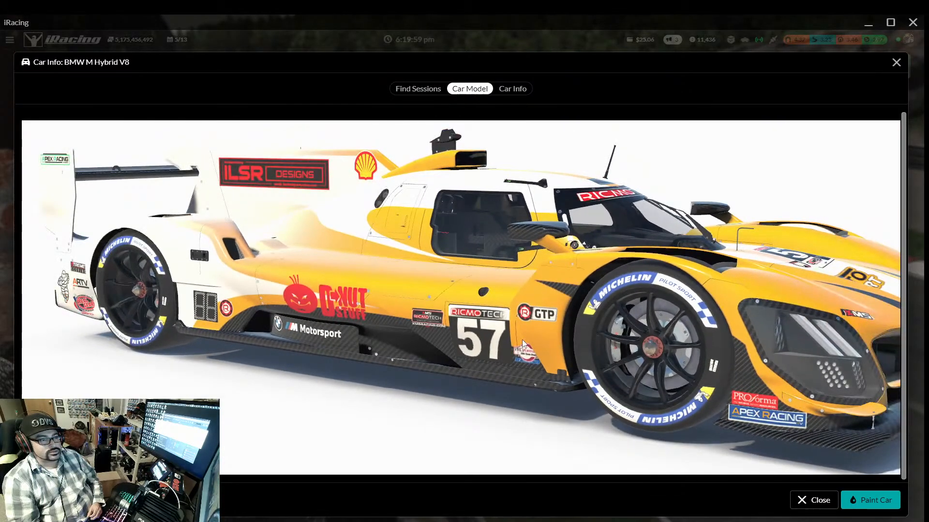
left_click_drag(677, 340, 494, 348)
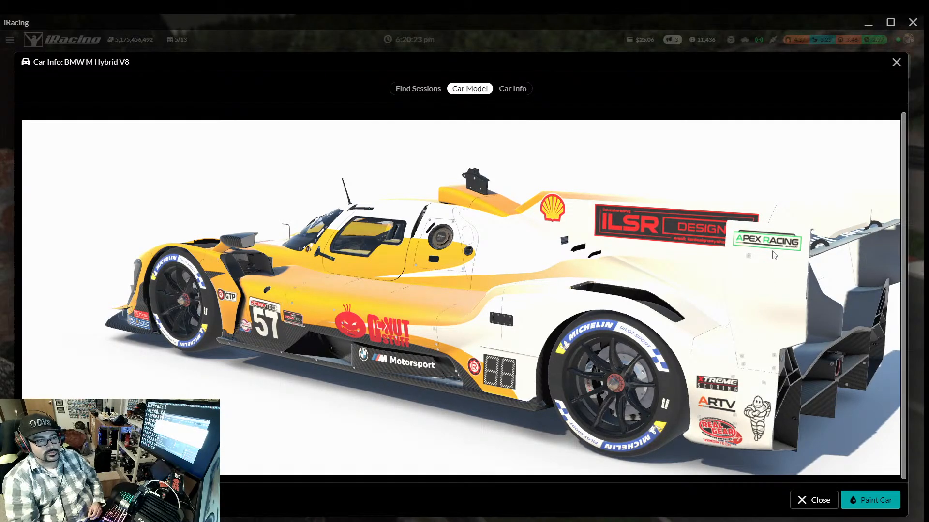
left_click_drag(782, 275, 583, 287)
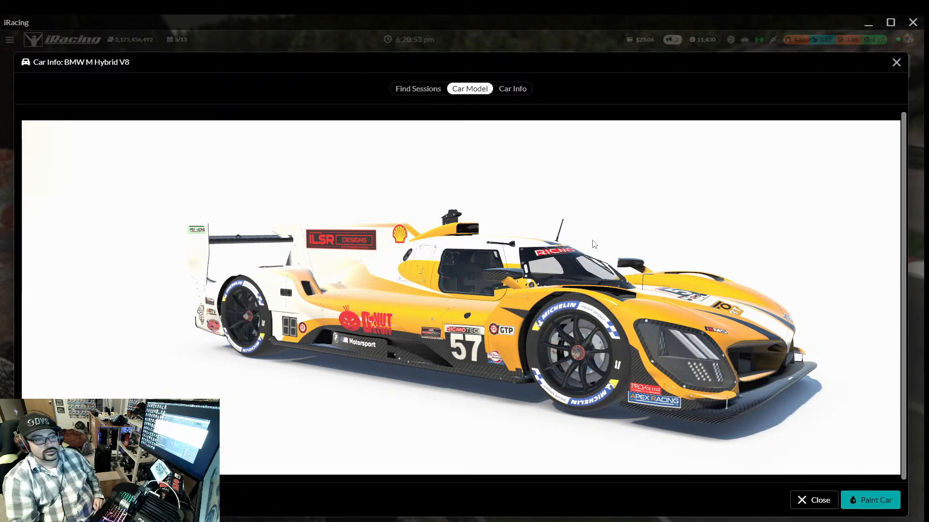
left_click(816, 504)
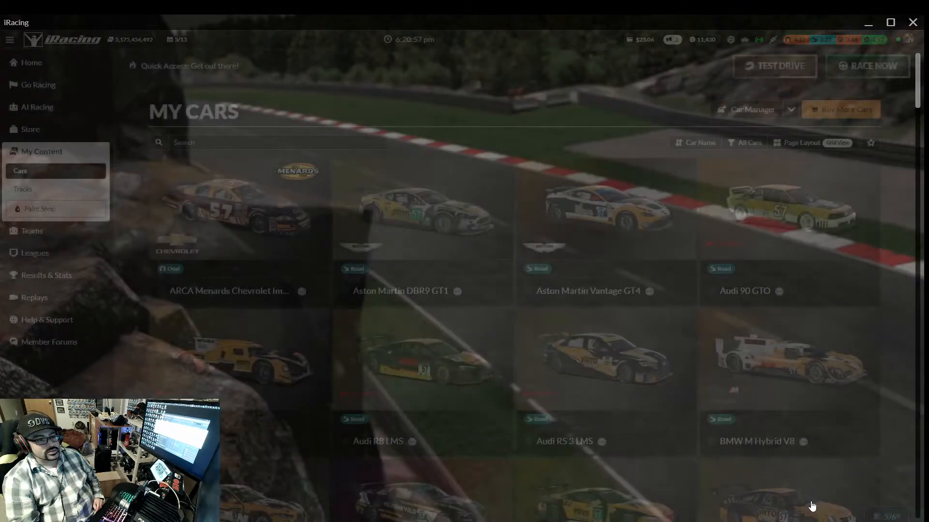
- Find the Dallara P217 among the owned cars, examine its number and class decals on the 3D car model, and close it
scroll(575, 349, "down", 3)
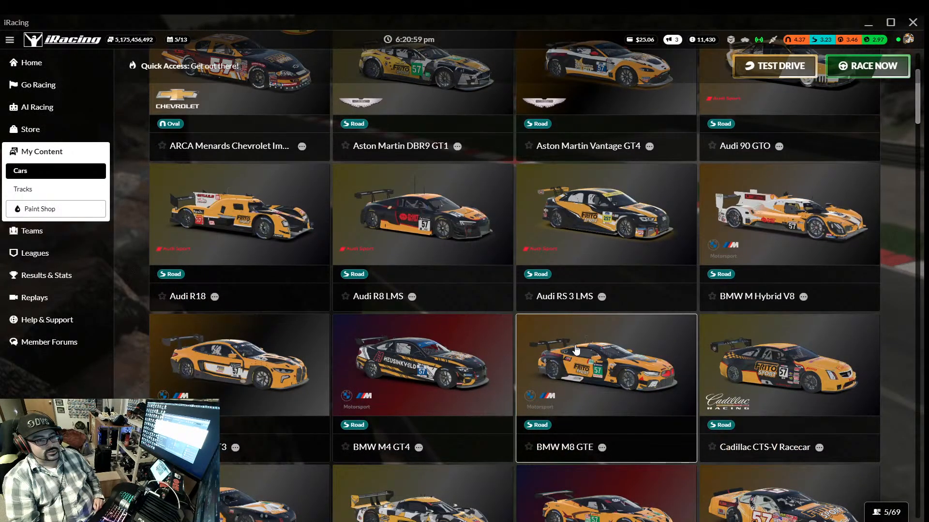
scroll(575, 350, "up", 3)
scroll(575, 349, "down", 5)
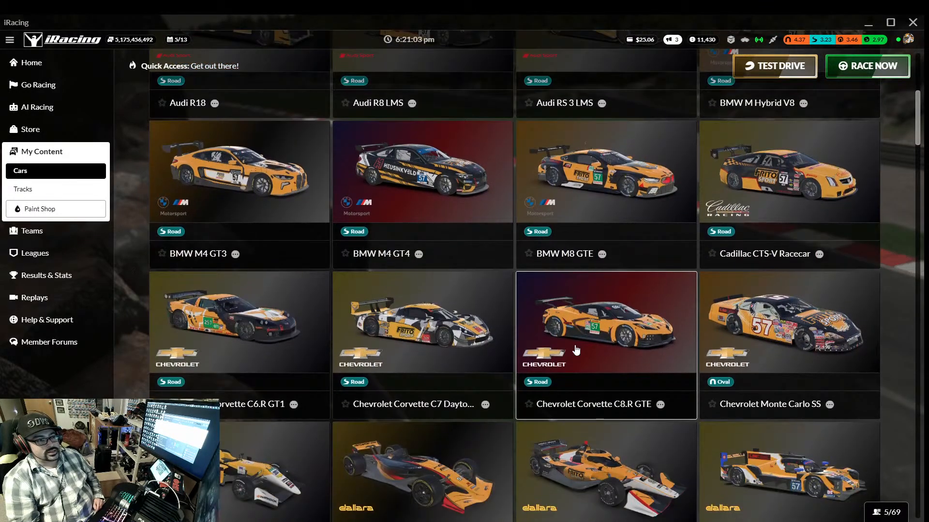
scroll(576, 350, "down", 3)
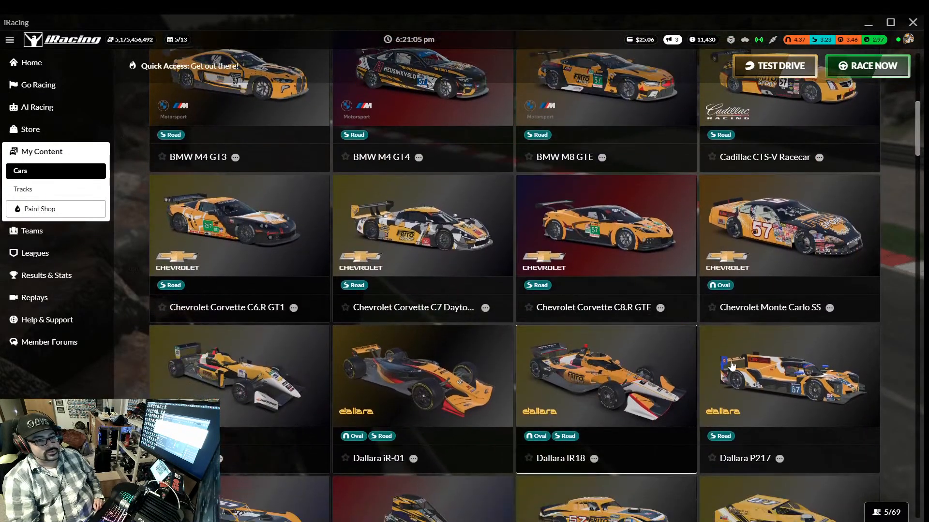
left_click(786, 375)
left_click(471, 90)
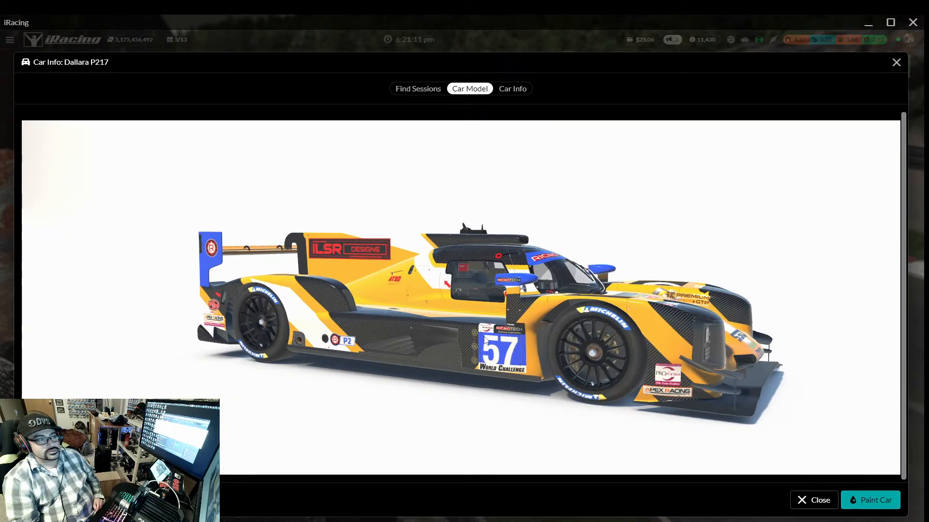
left_click_drag(485, 339, 282, 321)
left_click(812, 501)
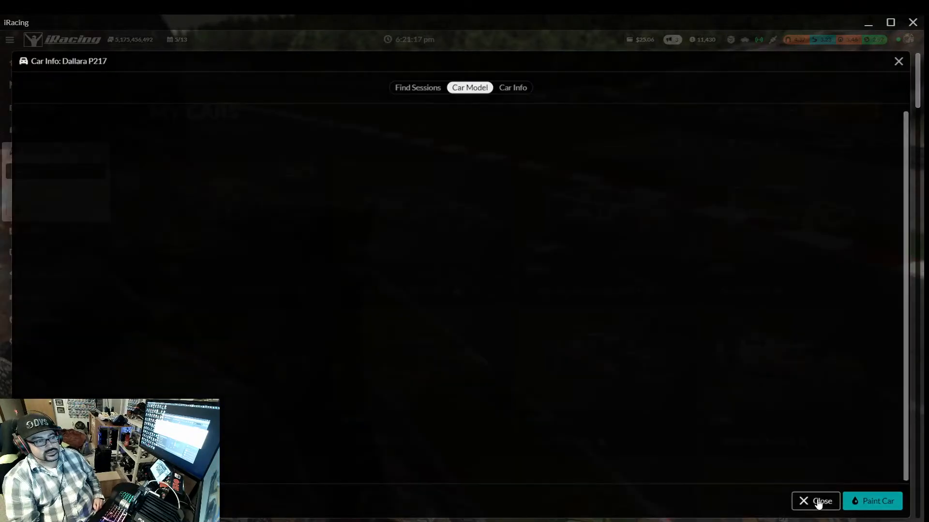
- Open the Dallara IR18's 3D car model, examine its livery and decals from the side and rear, and close it
scroll(483, 372, "down", 5)
scroll(483, 373, "down", 6)
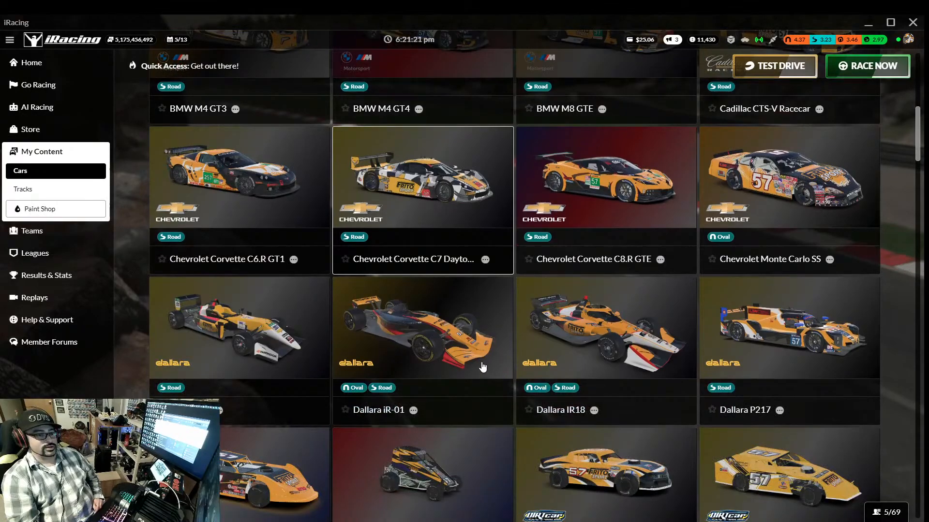
scroll(483, 368, "down", 2)
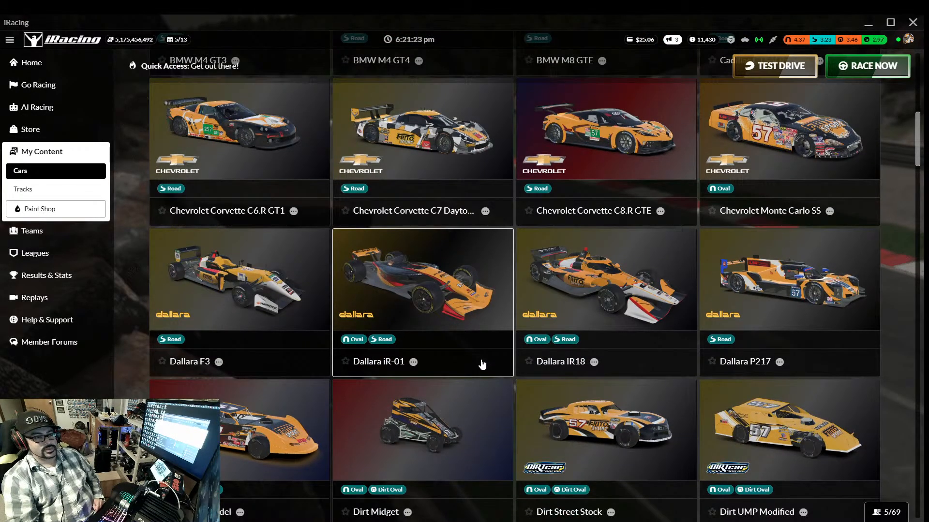
left_click(613, 285)
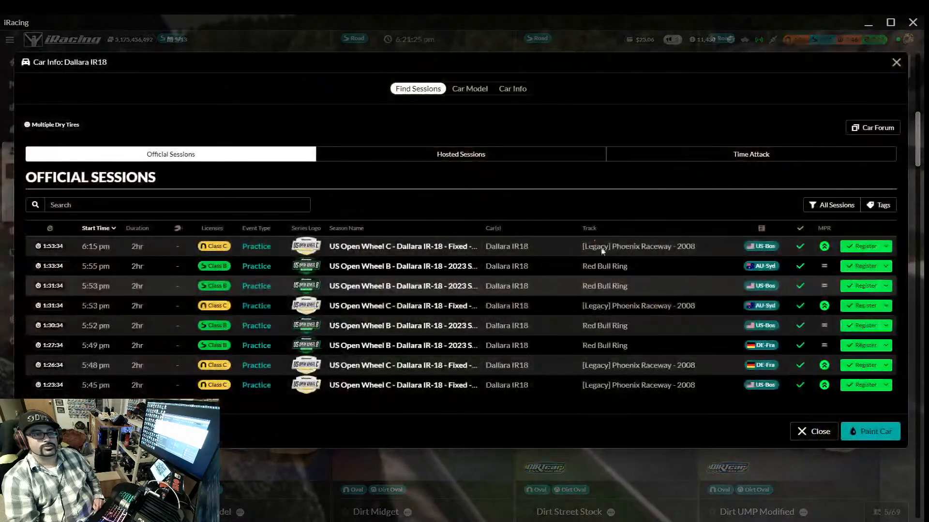
left_click(465, 89)
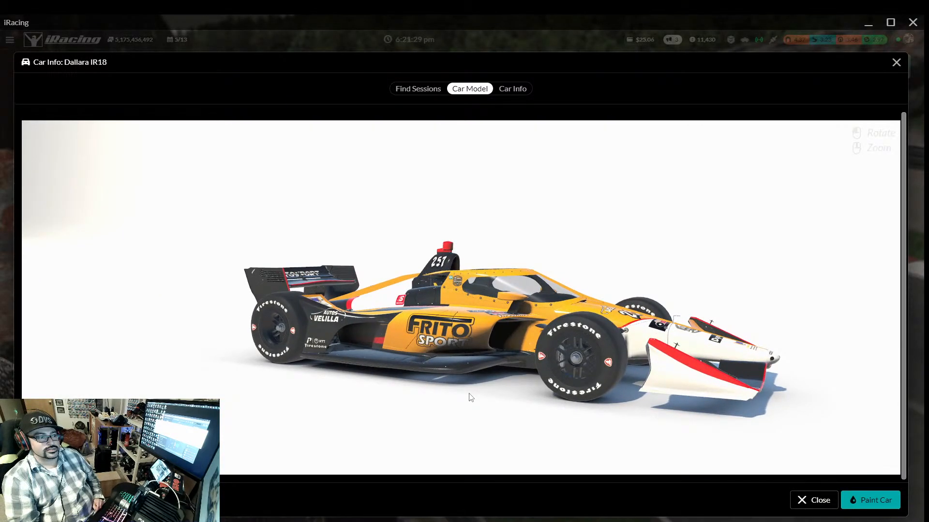
left_click_drag(485, 367, 253, 373)
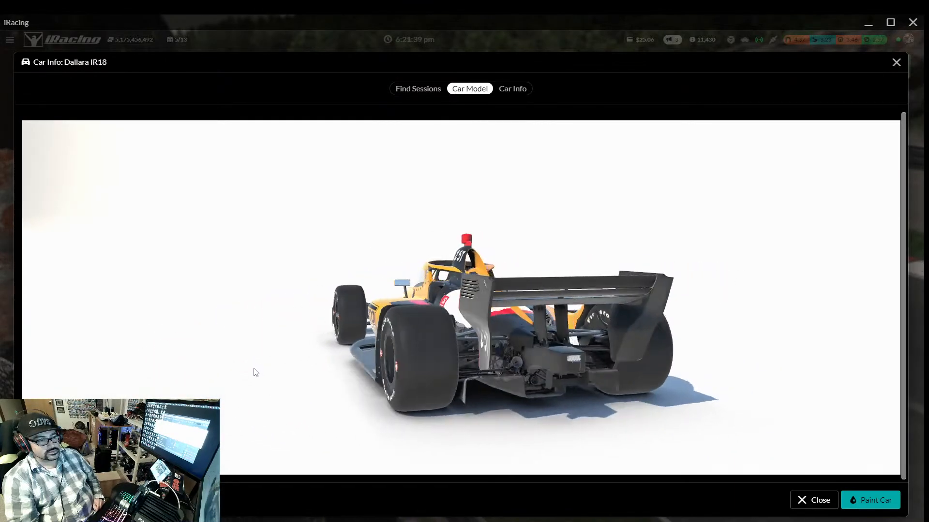
left_click(817, 502)
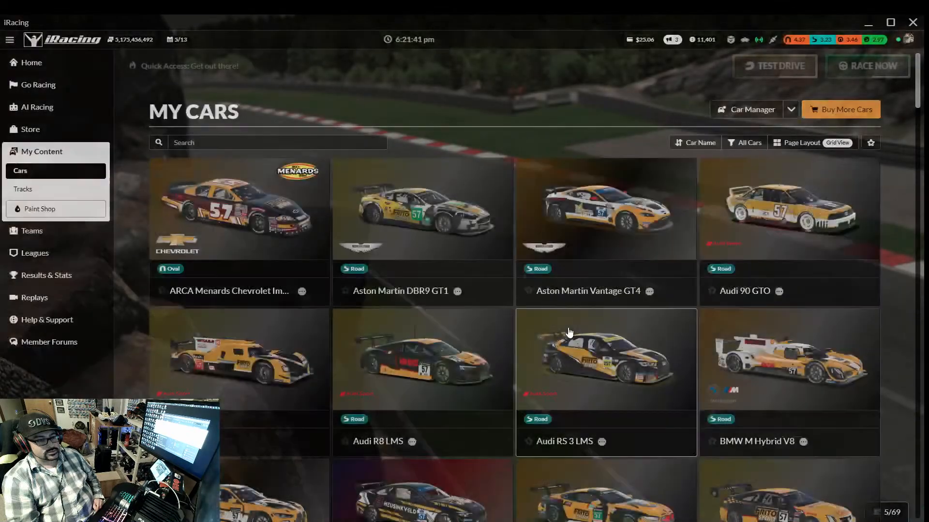
- Find the Global Mazda MX-5 Cup among the owned cars, examine its number panel decals on the 3D car model, and close it
scroll(503, 361, "down", 5)
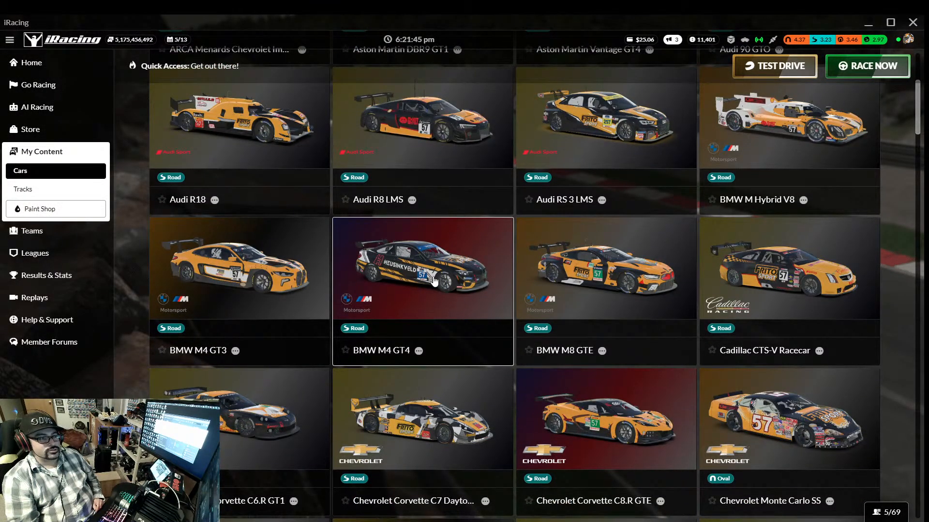
scroll(433, 280, "down", 5)
scroll(433, 280, "down", 3)
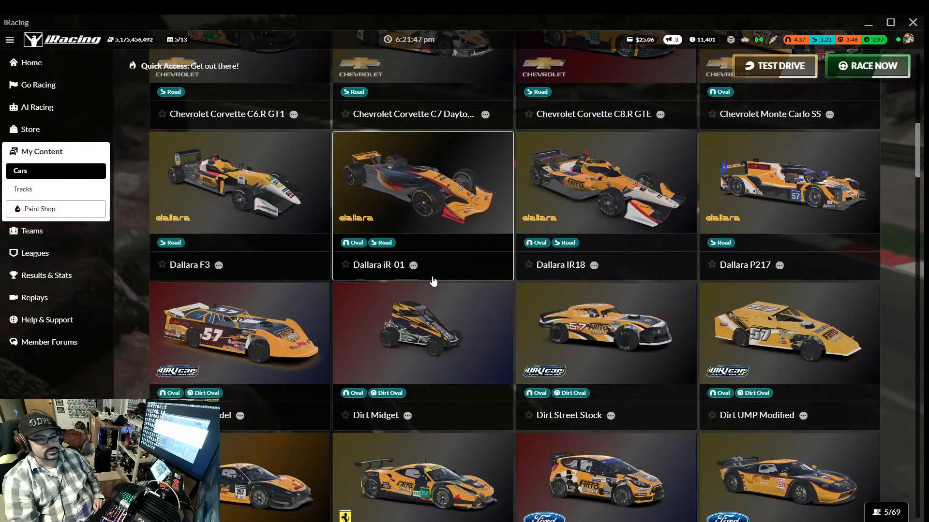
scroll(433, 280, "down", 4)
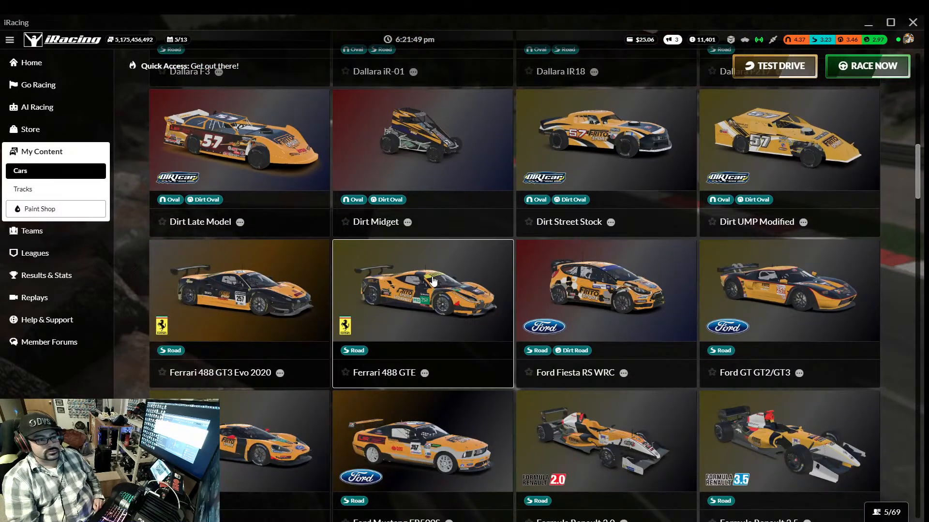
scroll(433, 281, "down", 5)
left_click(424, 343)
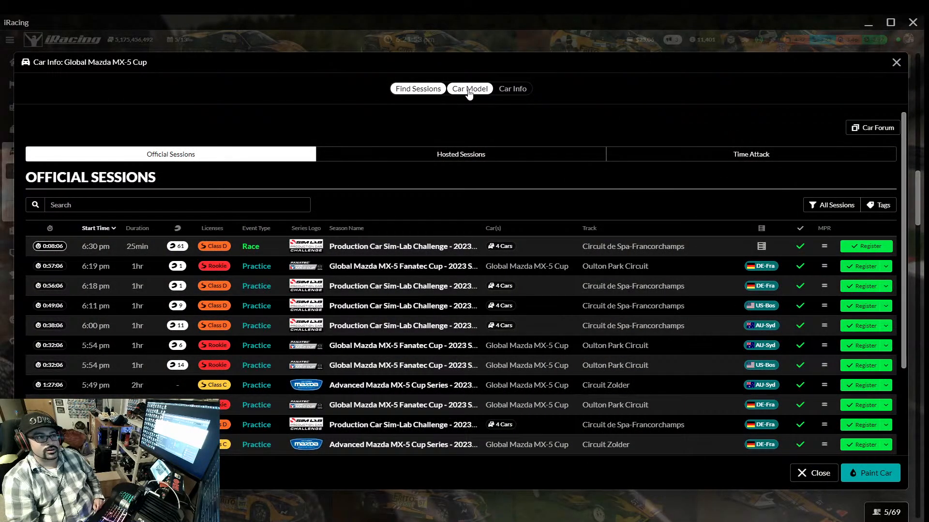
left_click(469, 91)
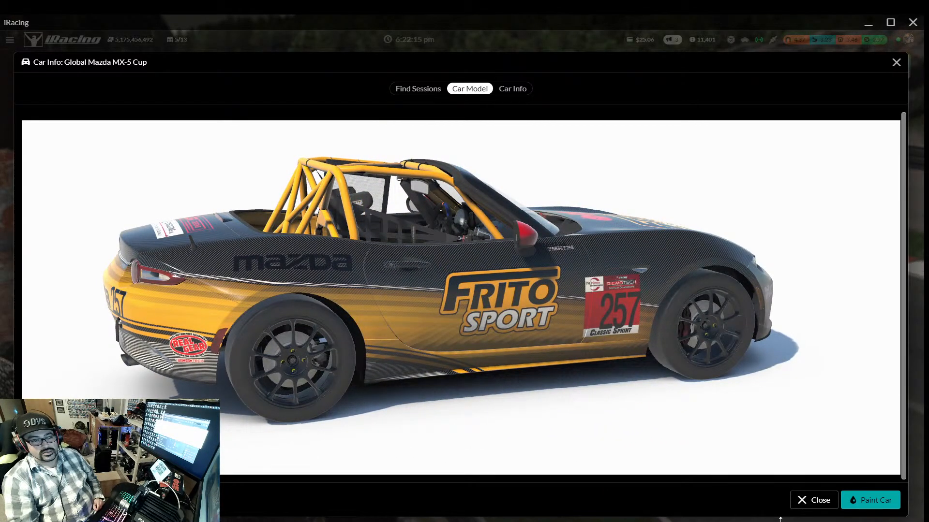
left_click(809, 503)
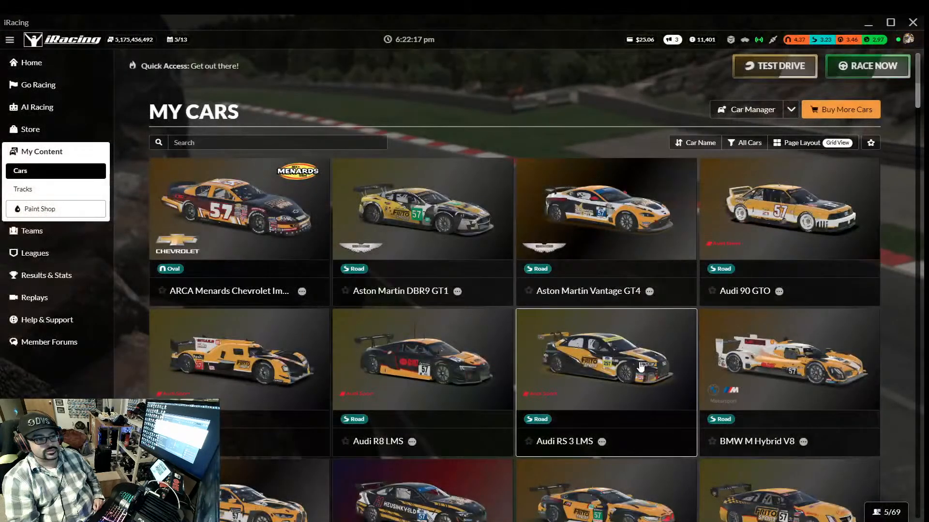
- Browse the owned cars beyond the Dallara and dirt models for another livery to compare
scroll(640, 367, "down", 10)
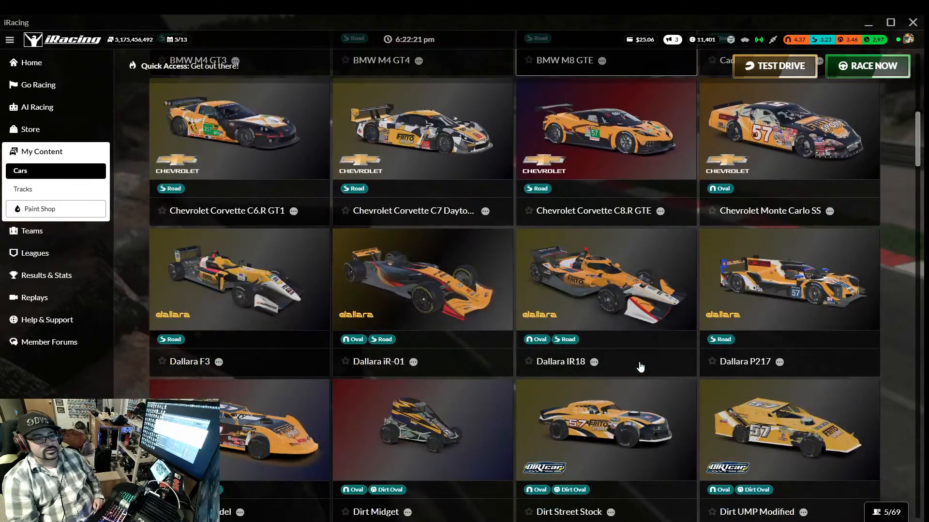
scroll(640, 367, "down", 2)
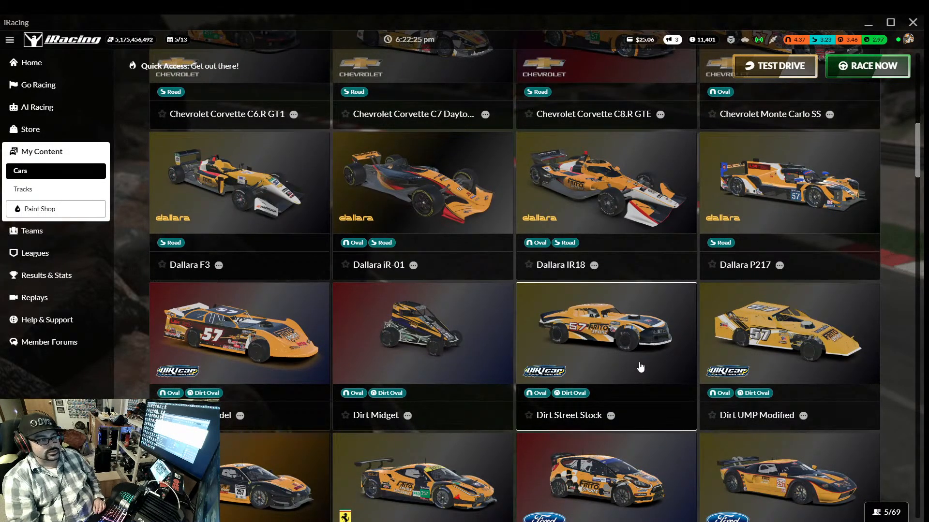
scroll(640, 367, "down", 4)
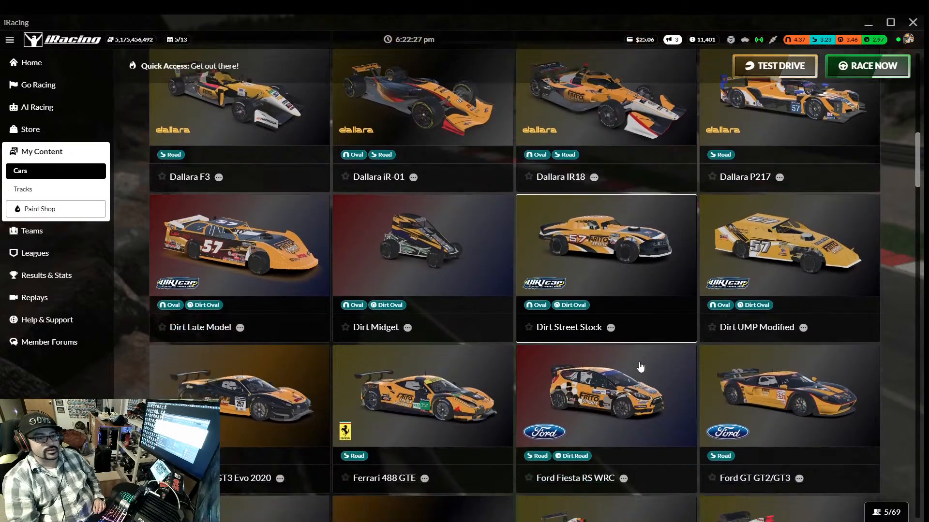